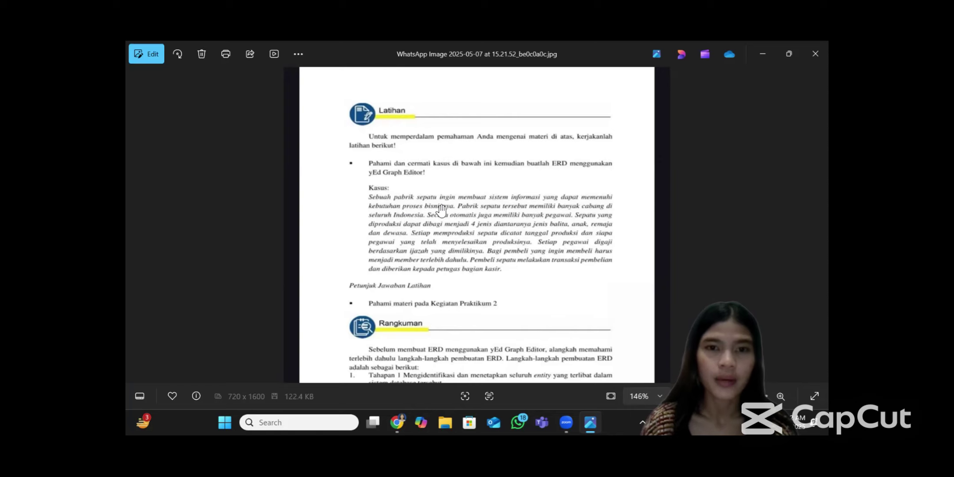
- Read the shoe factory case and the five-stage ERD summary in the exercise image
{"action": "scroll", "coordinate": [441, 211], "scroll_direction": "down", "scroll_amount": 1}
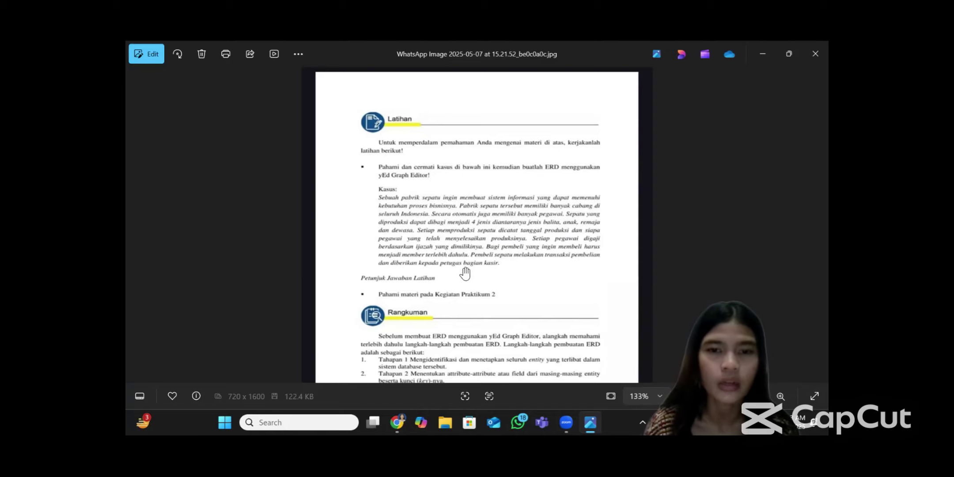
{"action": "scroll", "coordinate": [481, 275], "scroll_direction": "down", "scroll_amount": 4}
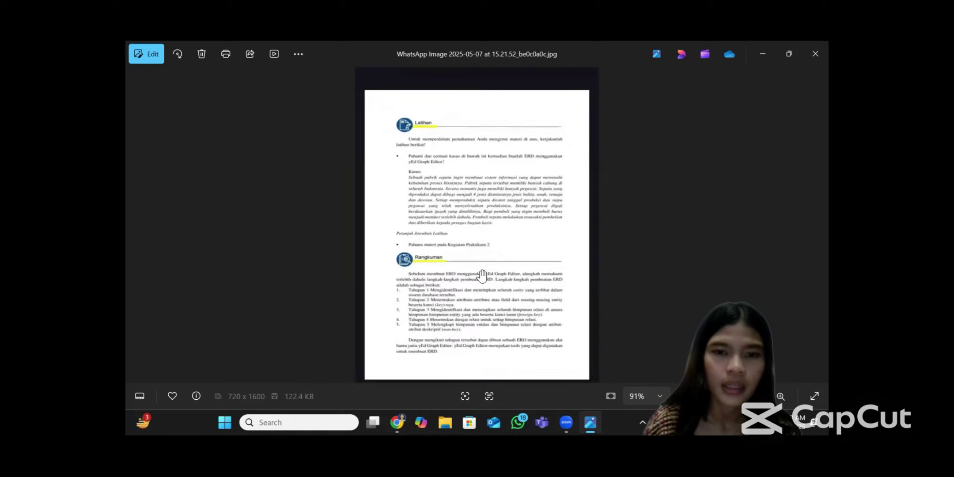
{"action": "scroll", "coordinate": [482, 275], "scroll_direction": "up", "scroll_amount": 5}
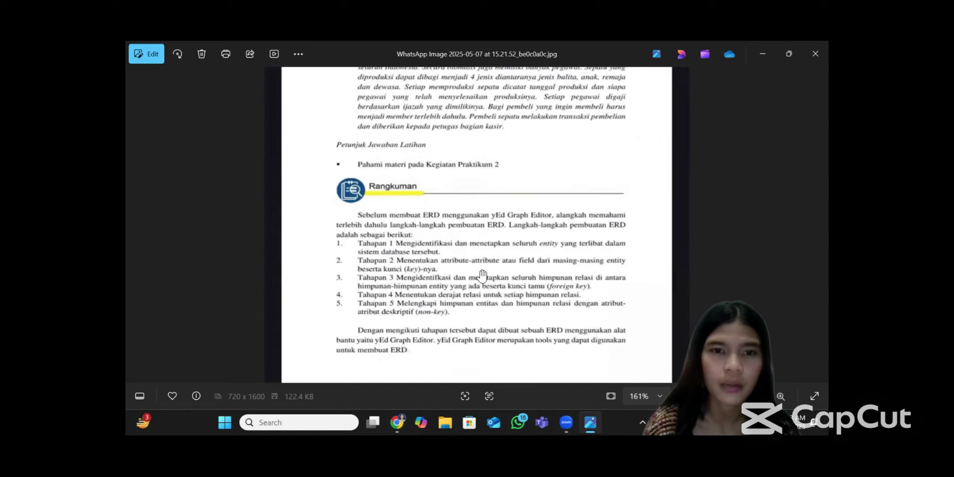
{"action": "scroll", "coordinate": [482, 276], "scroll_direction": "down", "scroll_amount": 2}
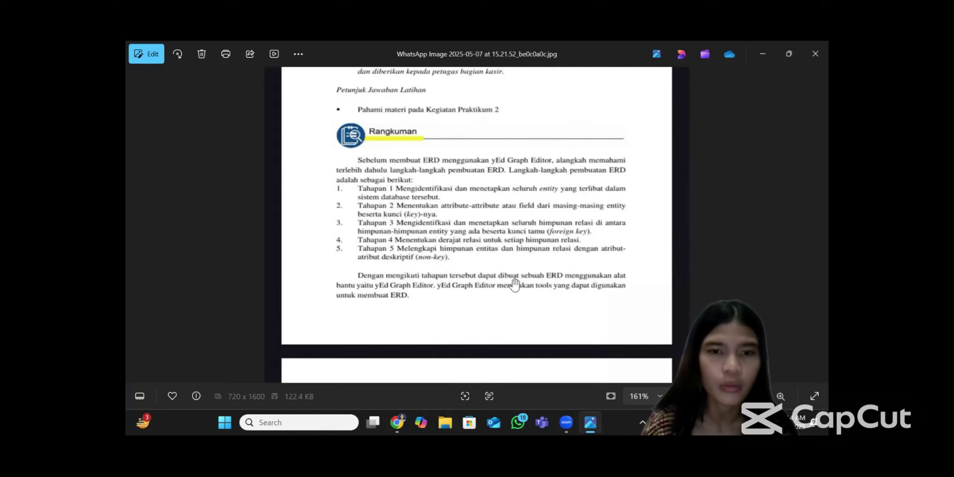
{"action": "scroll", "coordinate": [515, 285], "scroll_direction": "down", "scroll_amount": 1}
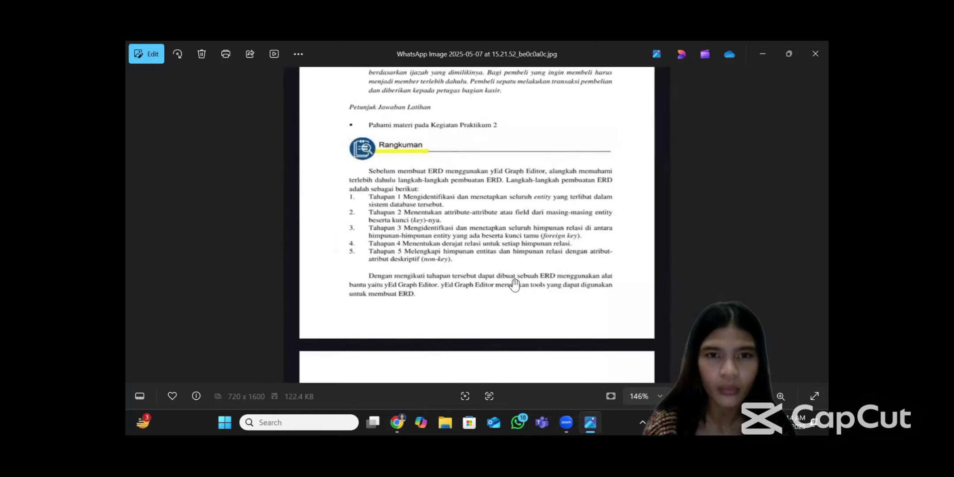
{"action": "scroll", "coordinate": [515, 285], "scroll_direction": "up", "scroll_amount": 2}
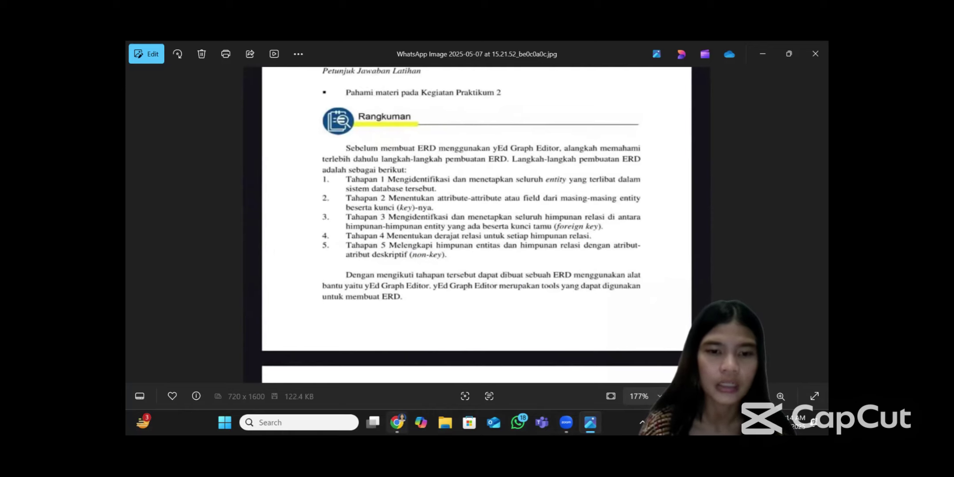
- Switch to draw.io and widen the shape library sidebar beside the blank diagram
{"action": "left_click", "coordinate": [398, 422]}
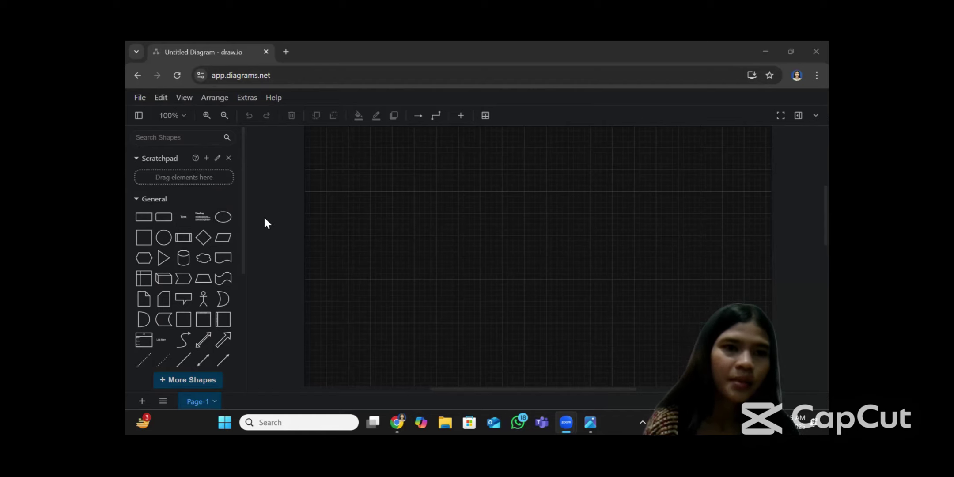
{"action": "left_click_drag", "start_coordinate": [247, 207], "coordinate": [272, 206]}
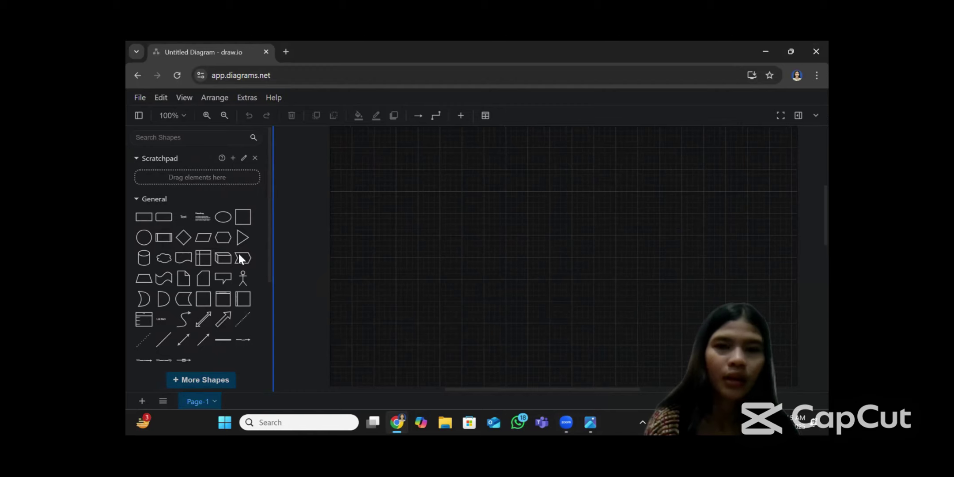
{"action": "scroll", "coordinate": [228, 264], "scroll_direction": "down", "scroll_amount": 3}
{"action": "scroll", "coordinate": [228, 264], "scroll_direction": "up", "scroll_amount": 3}
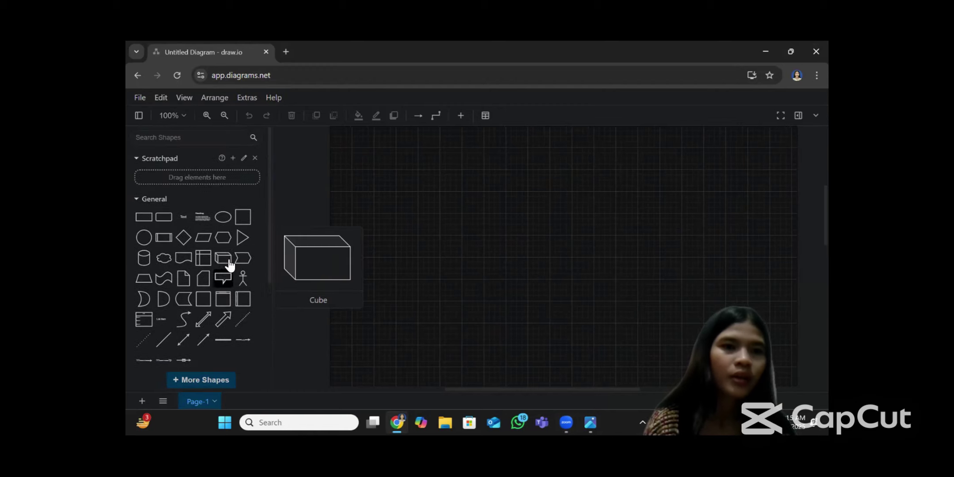
{"action": "scroll", "coordinate": [228, 264], "scroll_direction": "down", "scroll_amount": 3}
{"action": "scroll", "coordinate": [228, 254], "scroll_direction": "up", "scroll_amount": 3}
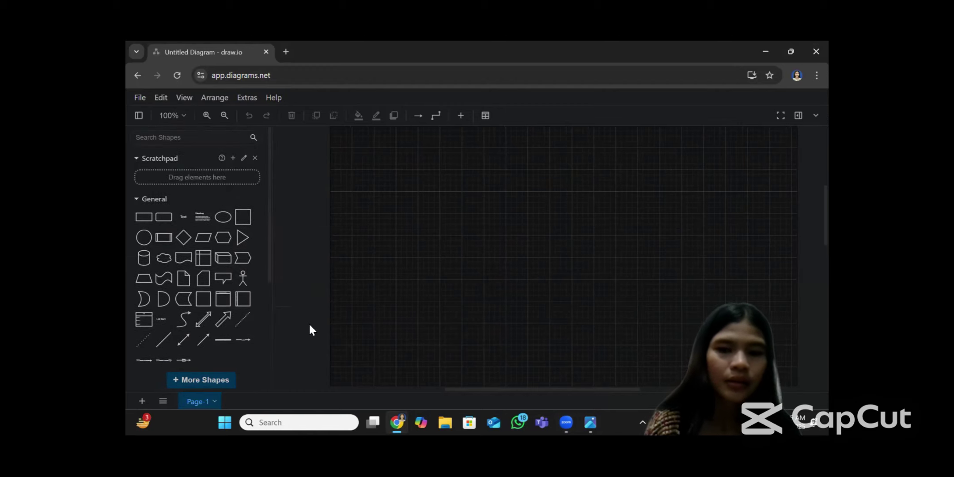
- Return to the exercise image and reread the shoe factory case to identify its entities
{"action": "mouse_move", "coordinate": [591, 422]}
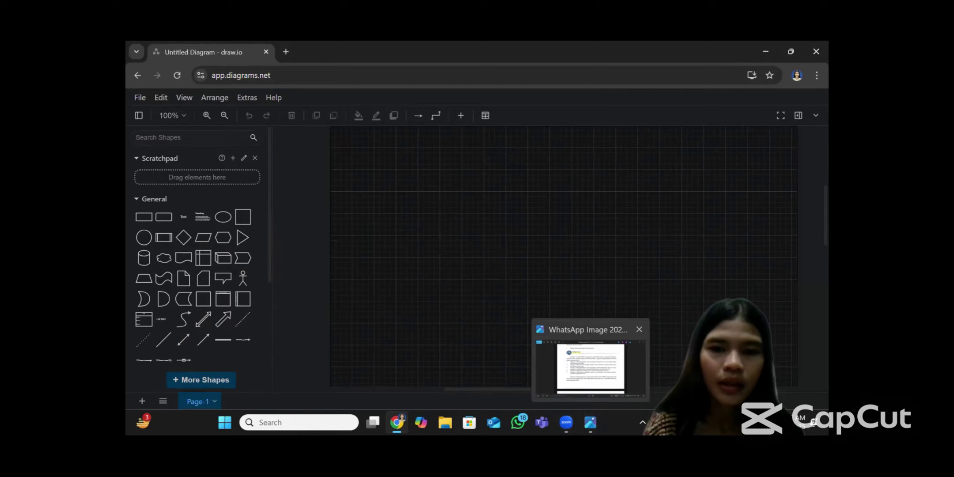
{"action": "left_click", "coordinate": [591, 367]}
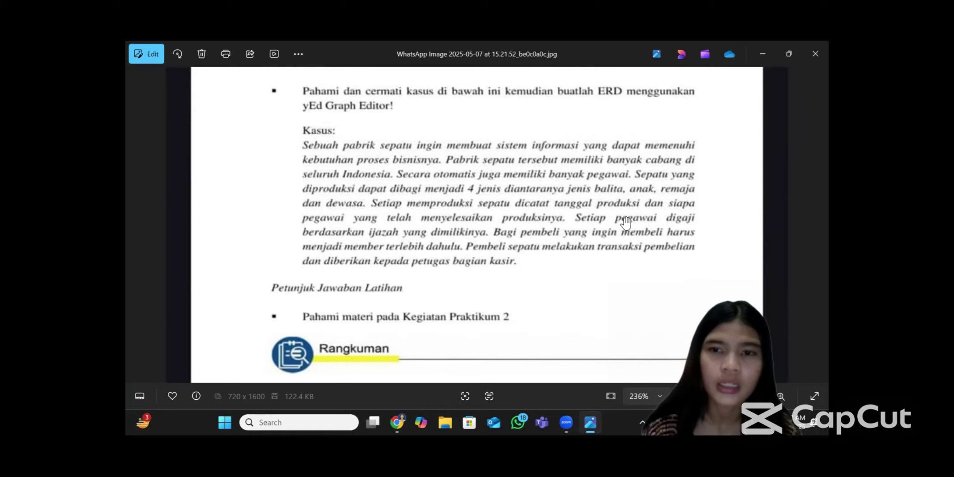
- Switch back to draw.io and expand the Entity Relation shape library
{"action": "left_click", "coordinate": [397, 422]}
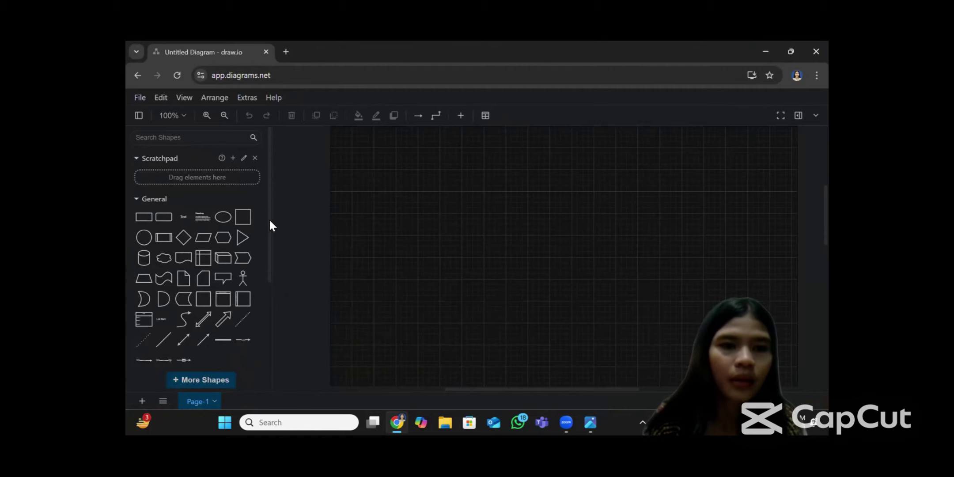
{"action": "scroll", "coordinate": [272, 287], "scroll_direction": "down", "scroll_amount": 3}
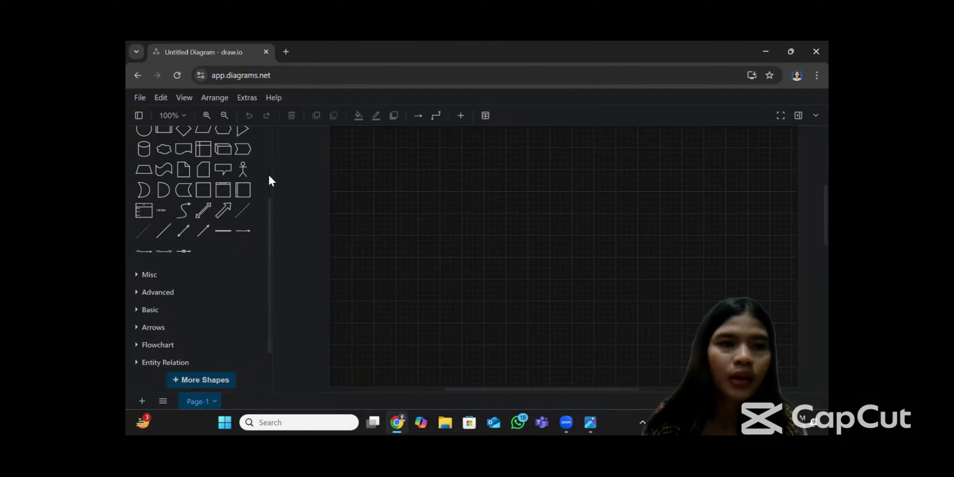
{"action": "scroll", "coordinate": [264, 312], "scroll_direction": "down", "scroll_amount": 1}
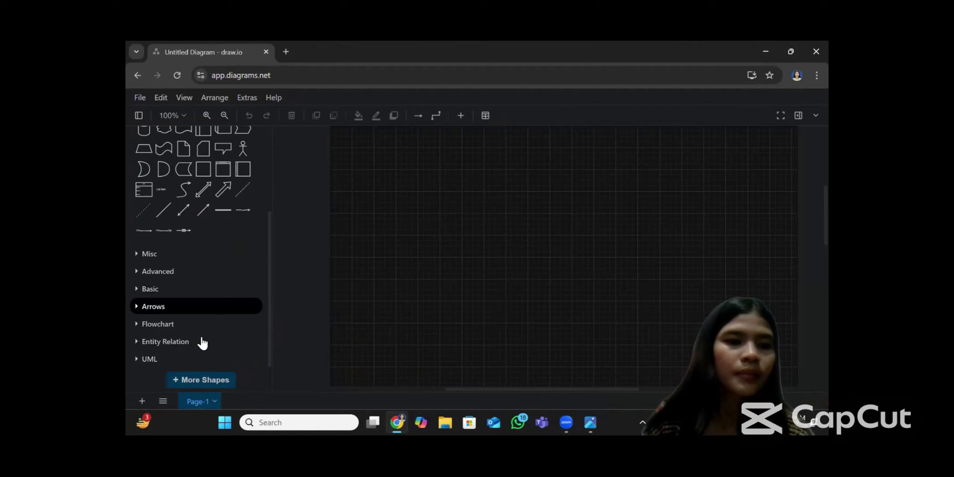
{"action": "left_click", "coordinate": [203, 344]}
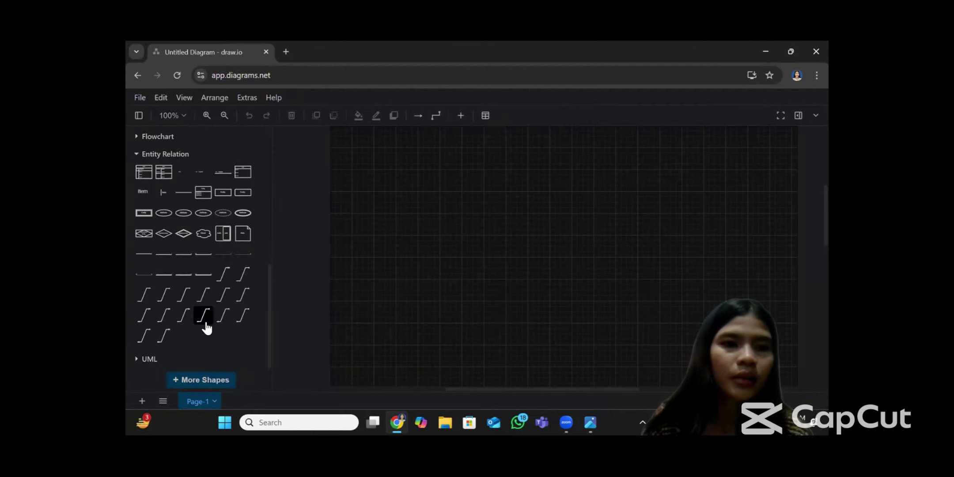
{"action": "left_click", "coordinate": [231, 197]}
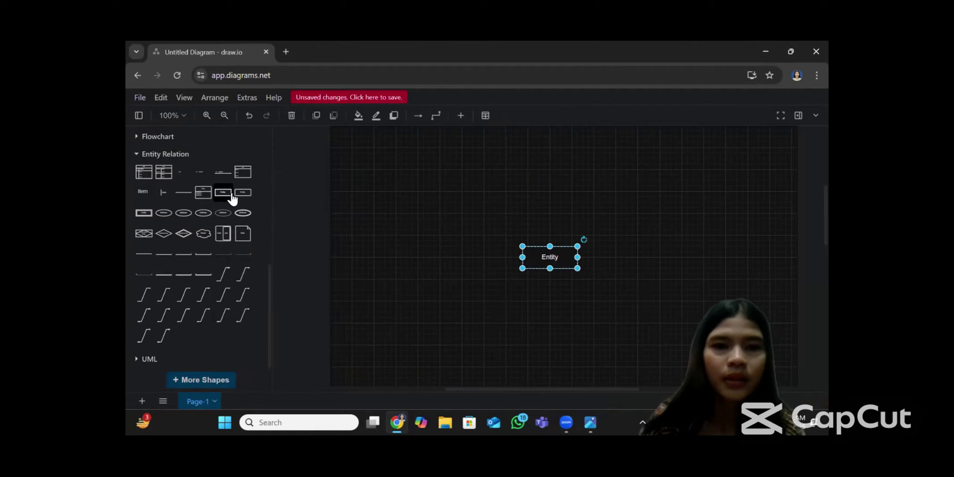
{"action": "double_click", "coordinate": [551, 257]}
{"action": "key", "text": "Escape"}
{"action": "key", "text": "Delete"}
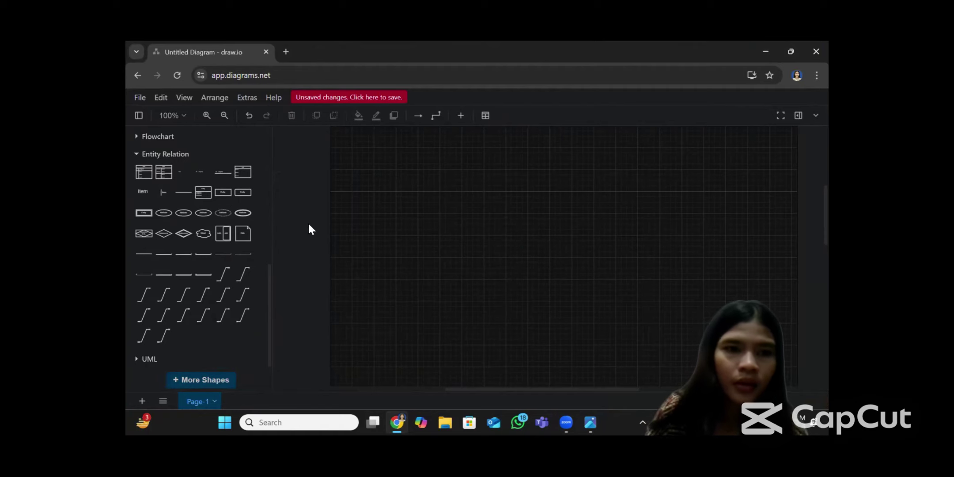
- Add an entity rectangle to the canvas and label it Pegawai
{"action": "left_click", "coordinate": [218, 196]}
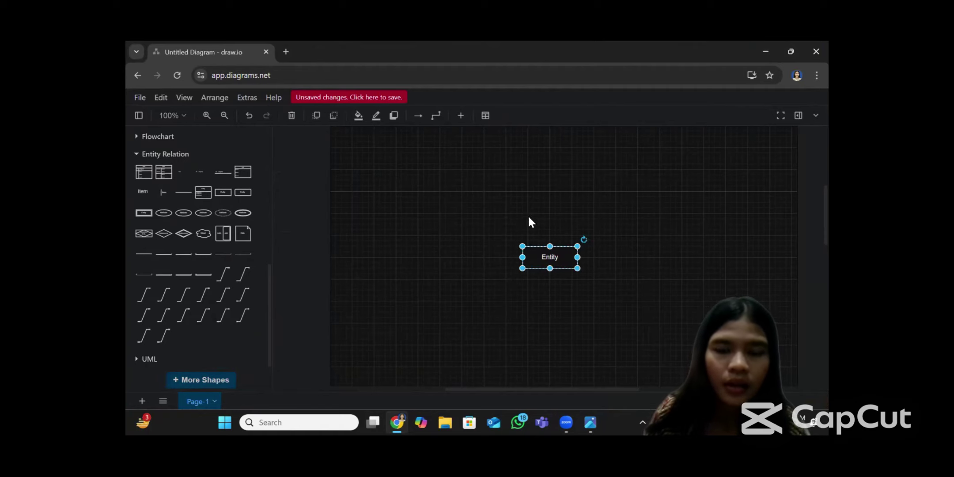
{"action": "double_click", "coordinate": [560, 259]}
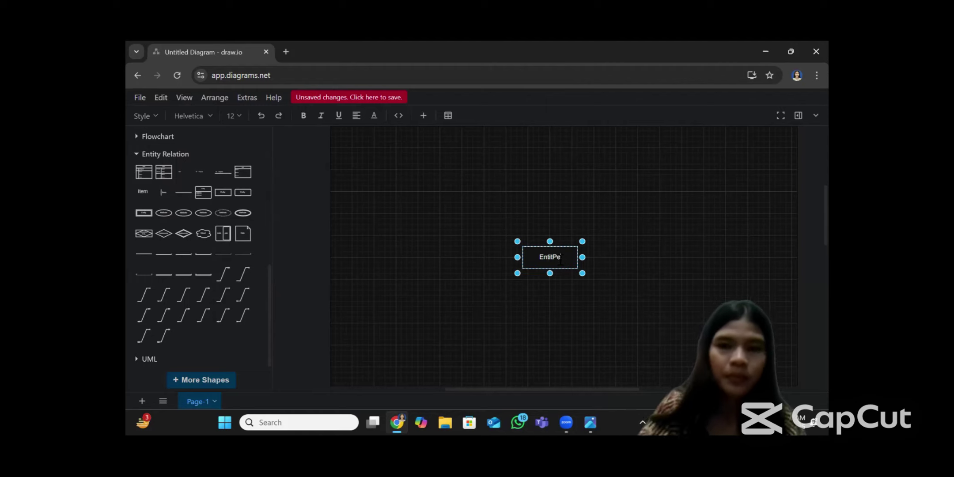
{"action": "key", "text": "BackSpace"}
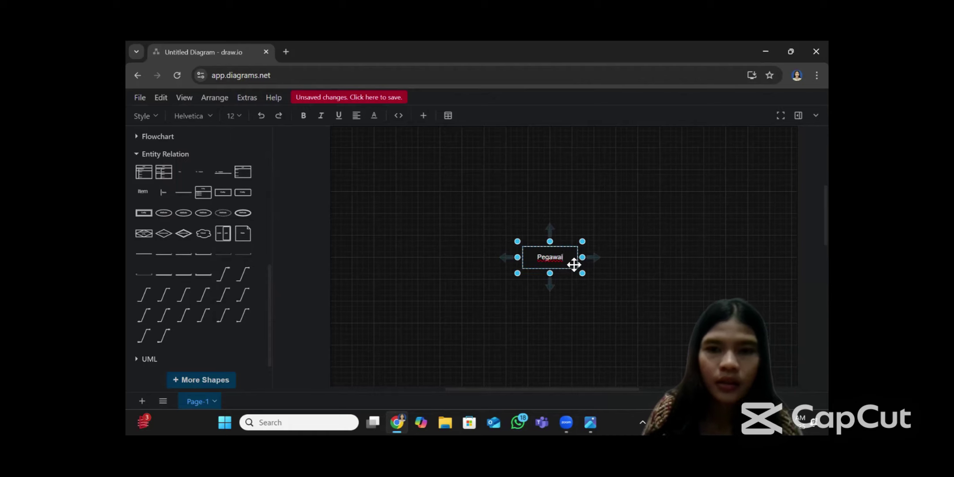
{"action": "key", "text": "Escape"}
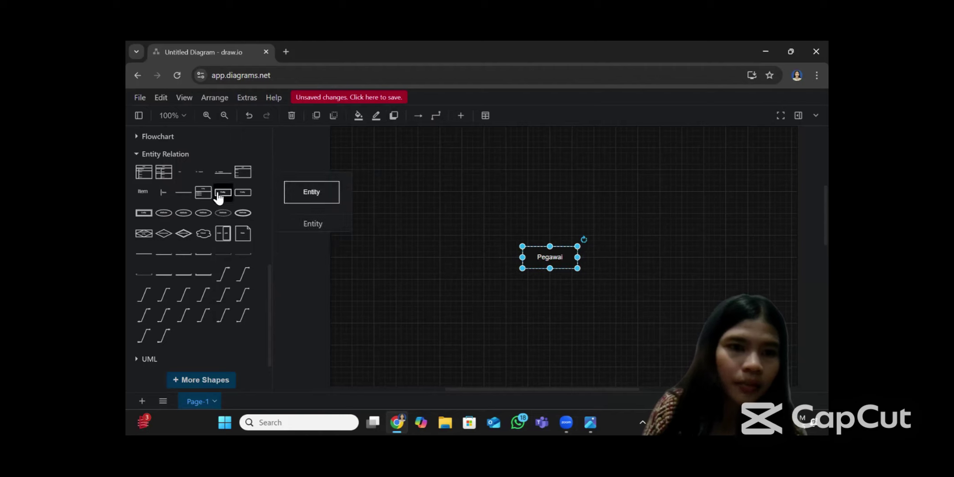
- Place an entity rectangle above and to the left of Pegawai and label it Cabang
{"action": "left_click_drag", "start_coordinate": [224, 200], "coordinate": [480, 233]}
{"action": "double_click", "coordinate": [486, 225]}
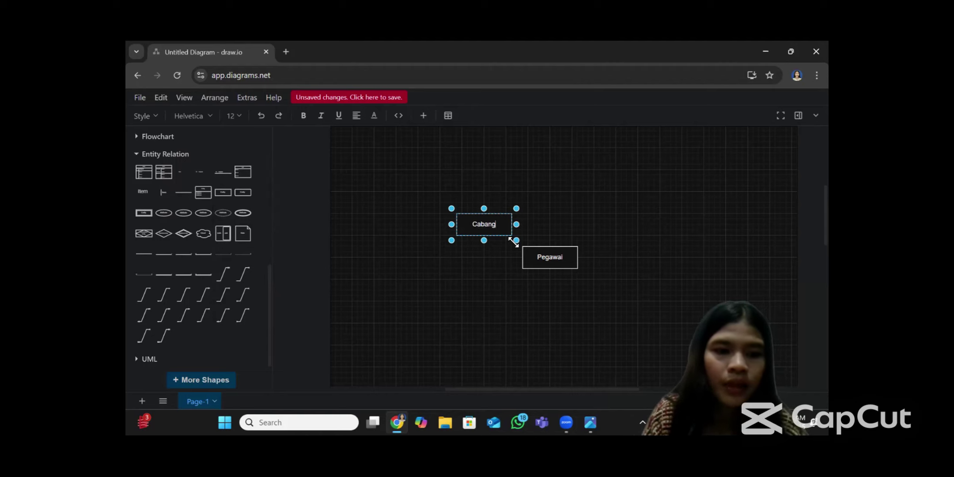
{"action": "left_click", "coordinate": [226, 193]}
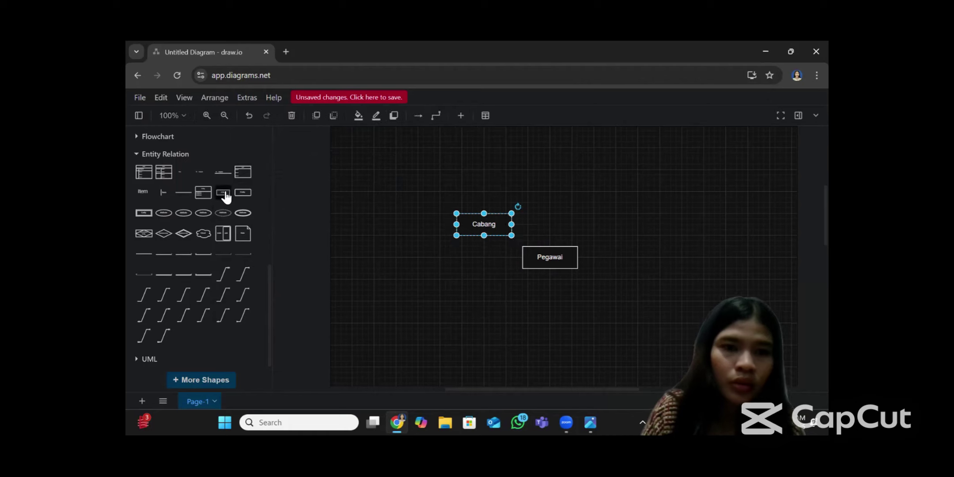
{"action": "left_click_drag", "start_coordinate": [549, 257], "coordinate": [554, 217]}
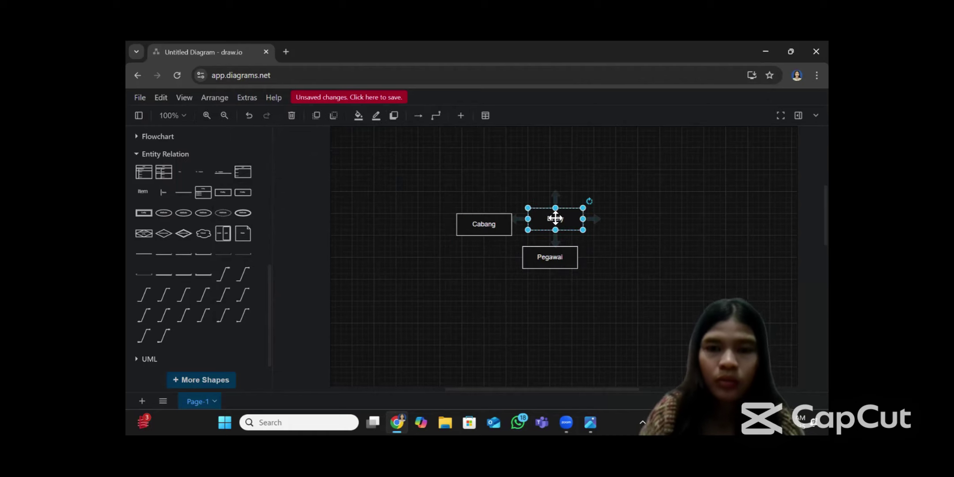
{"action": "key", "text": "Delete"}
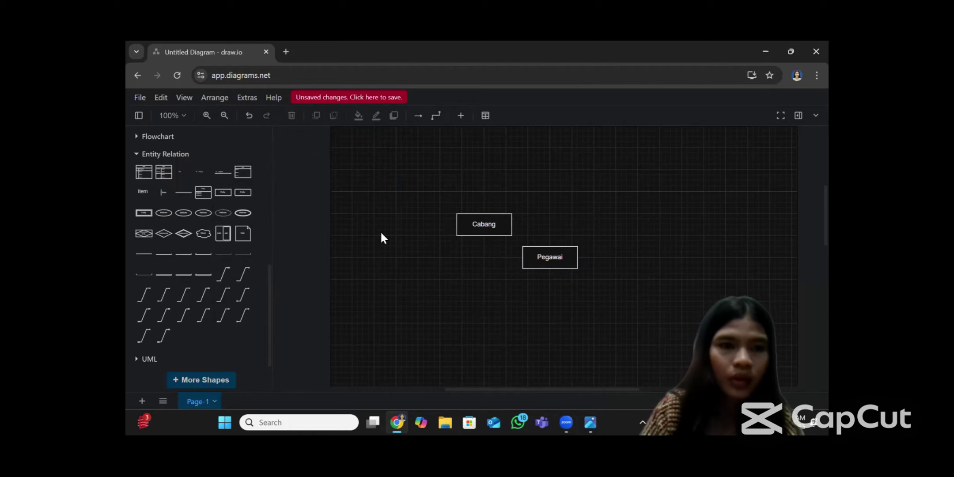
- Add an entity labelled Sepatu and place it above and to the right of Pegawai
{"action": "left_click", "coordinate": [223, 194]}
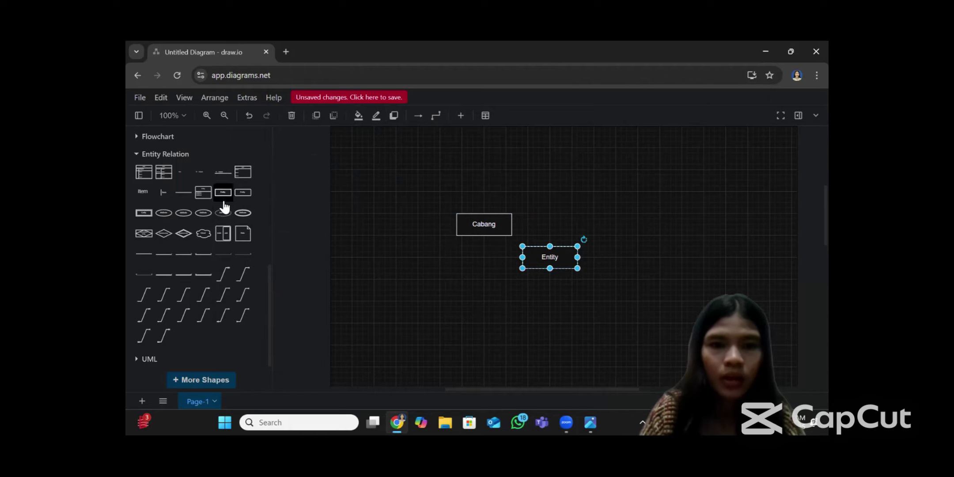
{"action": "double_click", "coordinate": [552, 256]}
{"action": "key", "text": "BackSpace"}
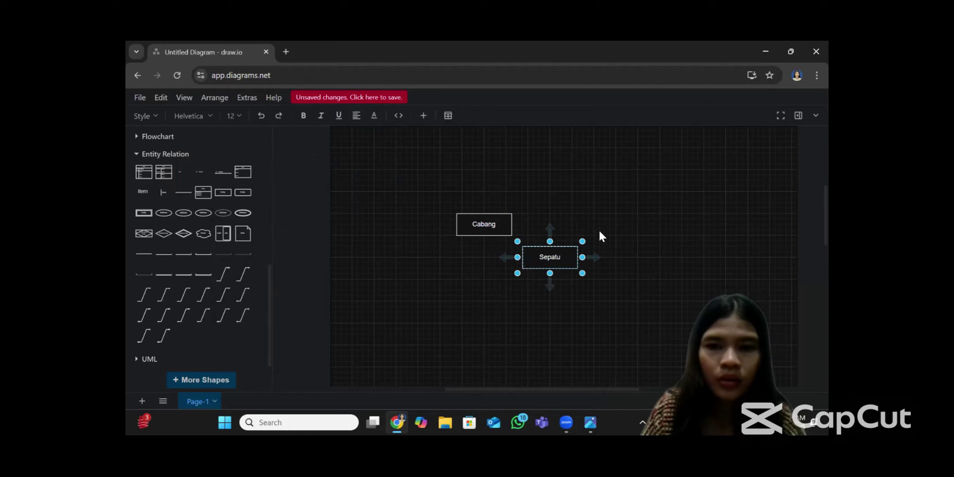
{"action": "left_click_drag", "start_coordinate": [561, 256], "coordinate": [610, 211]}
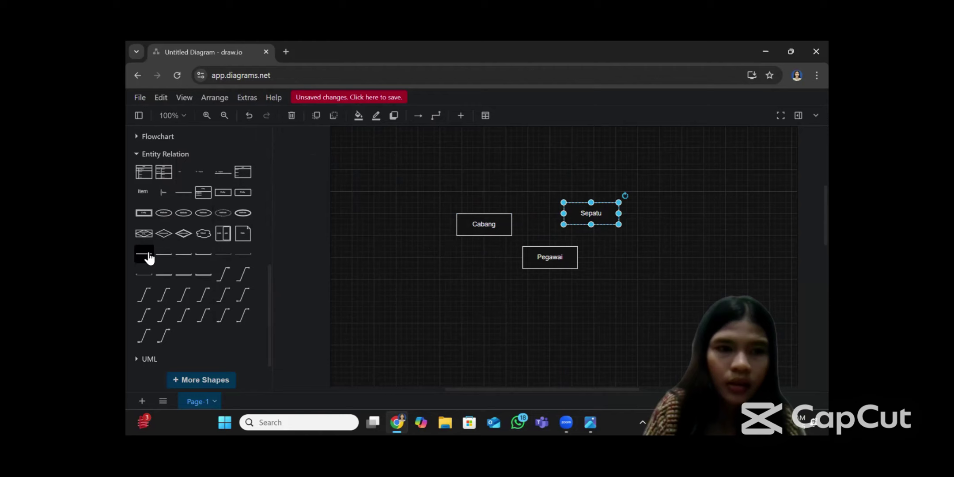
- Add an entity labelled Jenis_sepatu and place it below and to the right of Sepatu
{"action": "left_click", "coordinate": [221, 195]}
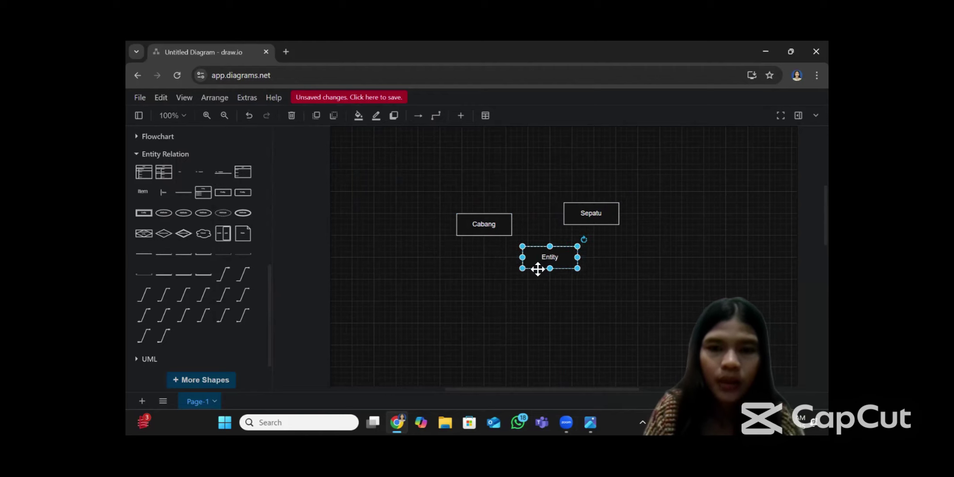
{"action": "double_click", "coordinate": [558, 260]}
{"action": "key", "text": "BackSpace"}
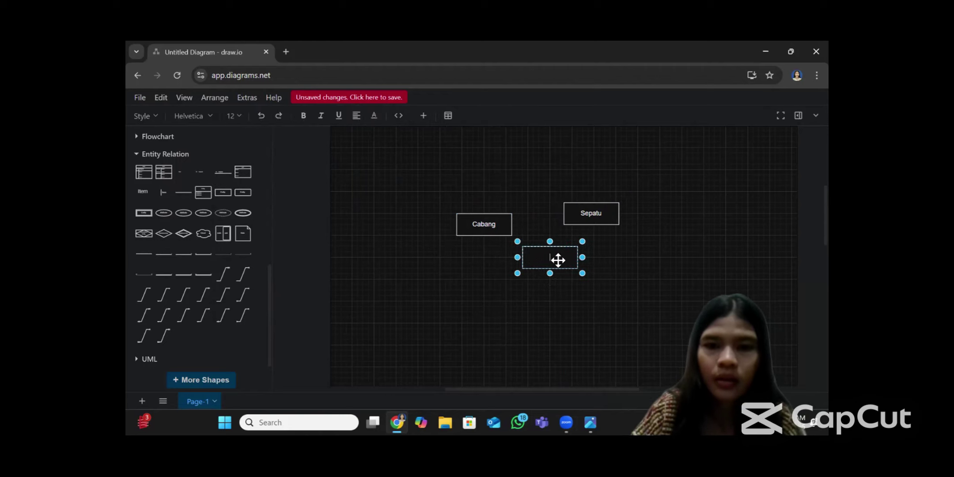
{"action": "type", "text": "Jenis"}
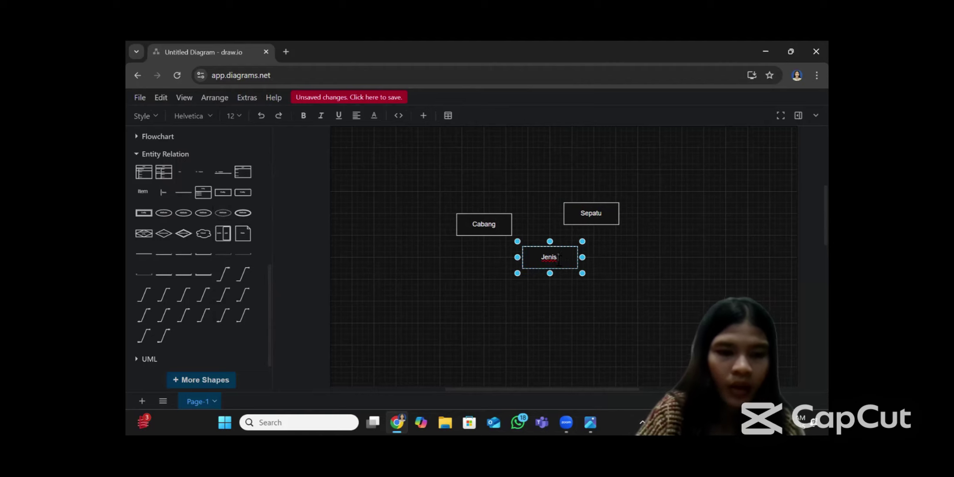
{"action": "type", "text": "_sepatu"}
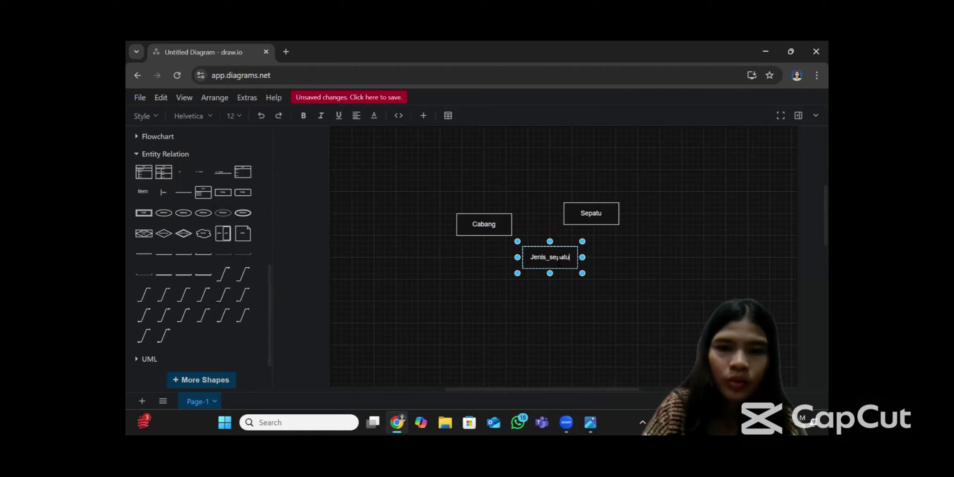
{"action": "left_click", "coordinate": [570, 285]}
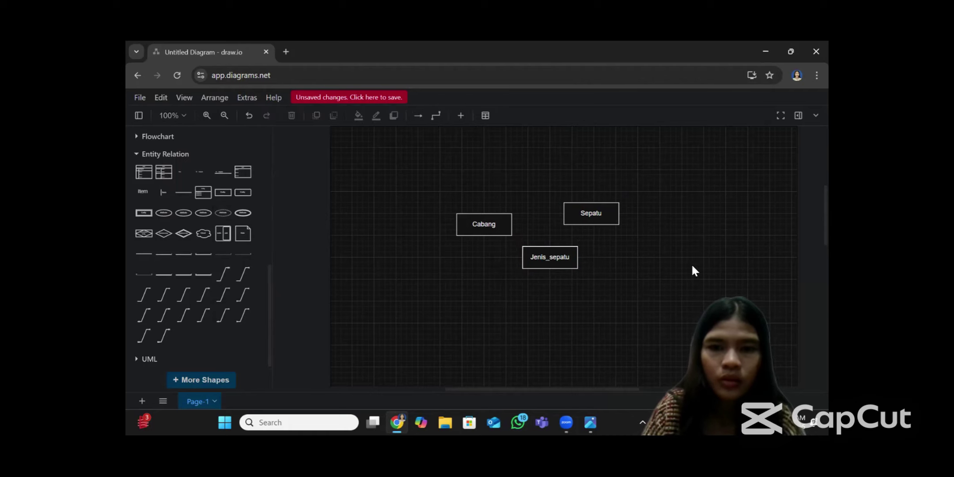
{"action": "left_click_drag", "start_coordinate": [558, 259], "coordinate": [691, 285]}
{"action": "left_click", "coordinate": [595, 266]}
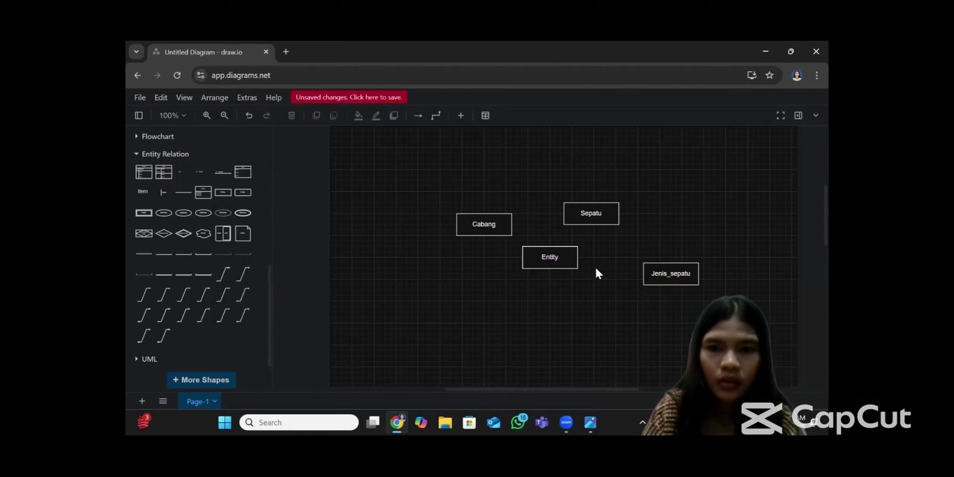
- Label the new central entity Pegawai, and add an entity labelled Ijazah just below it
{"action": "double_click", "coordinate": [555, 259]}
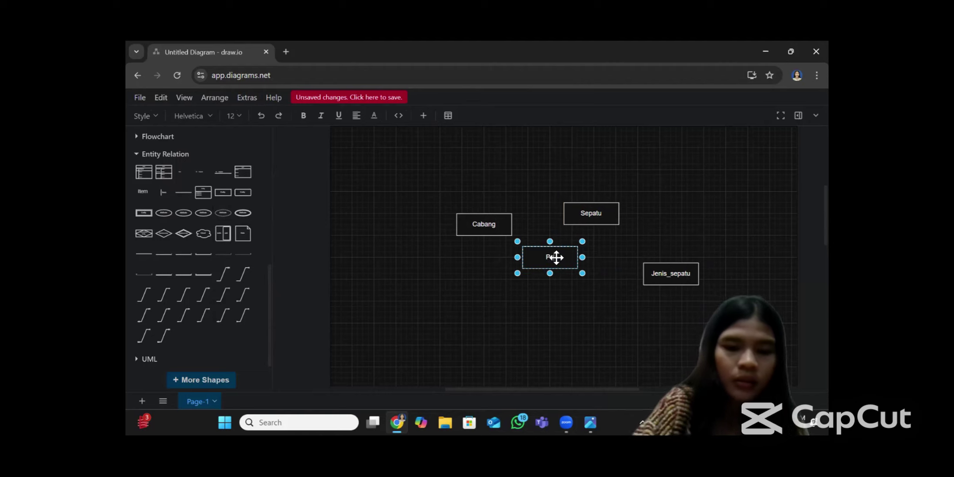
{"action": "type", "text": "Pegawai"}
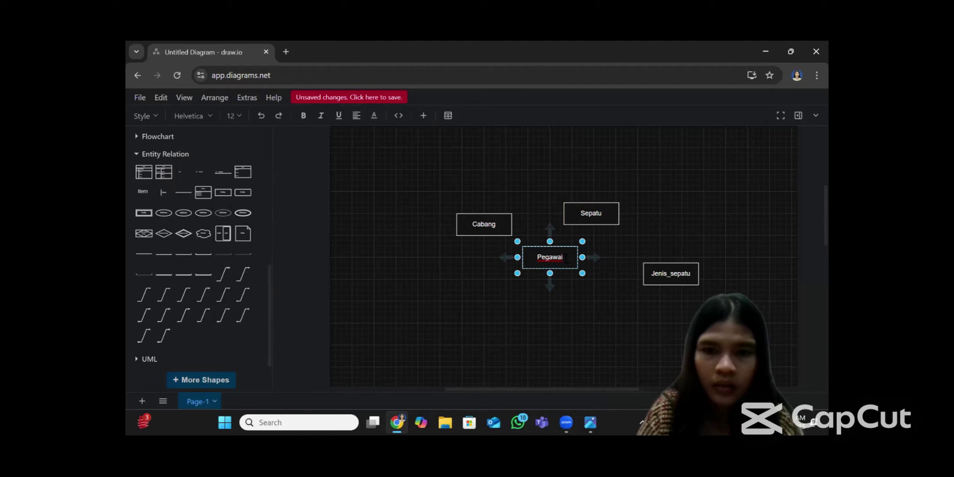
{"action": "left_click", "coordinate": [220, 197]}
{"action": "left_click_drag", "start_coordinate": [546, 253], "coordinate": [546, 293]}
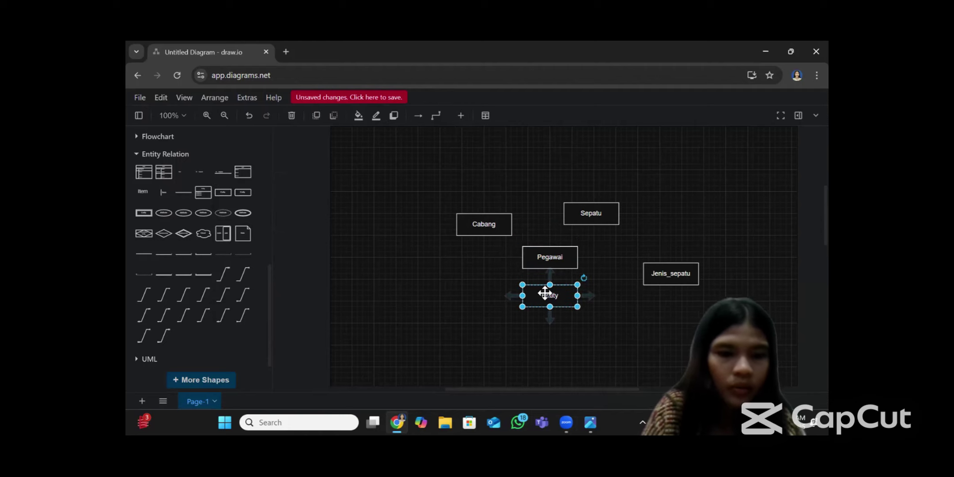
{"action": "double_click", "coordinate": [546, 293]}
{"action": "key", "text": "BackSpace"}
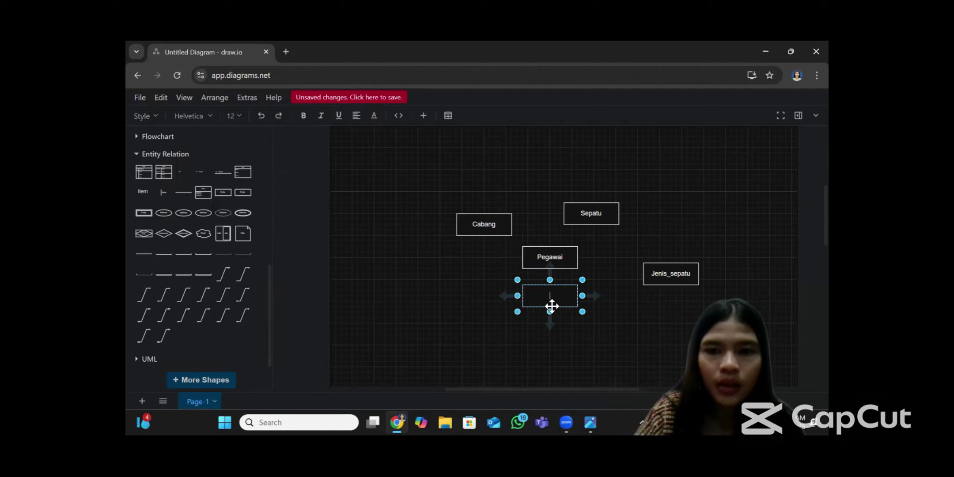
{"action": "type", "text": "Ijazah"}
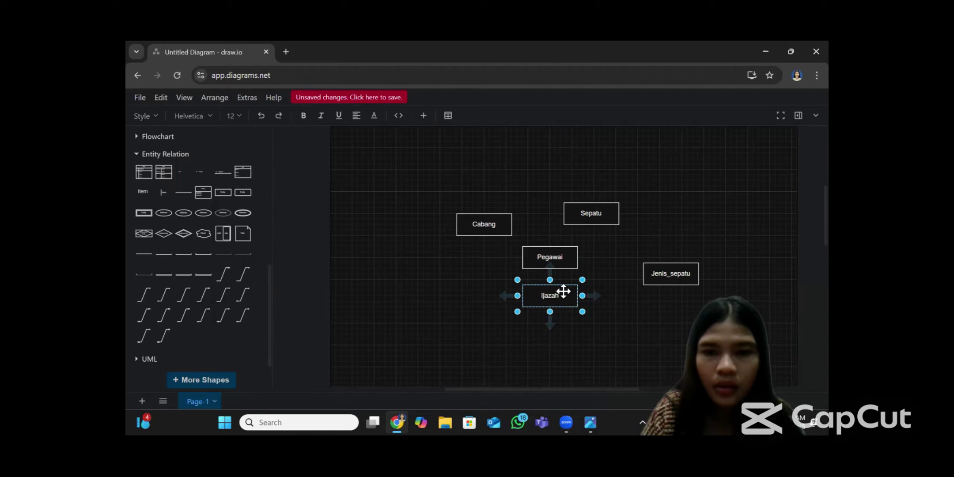
{"action": "mouse_move", "coordinate": [562, 292]}
{"action": "left_mouse_down"}
{"action": "mouse_move", "coordinate": [576, 181]}
{"action": "mouse_move", "coordinate": [571, 304]}
{"action": "left_mouse_up"}
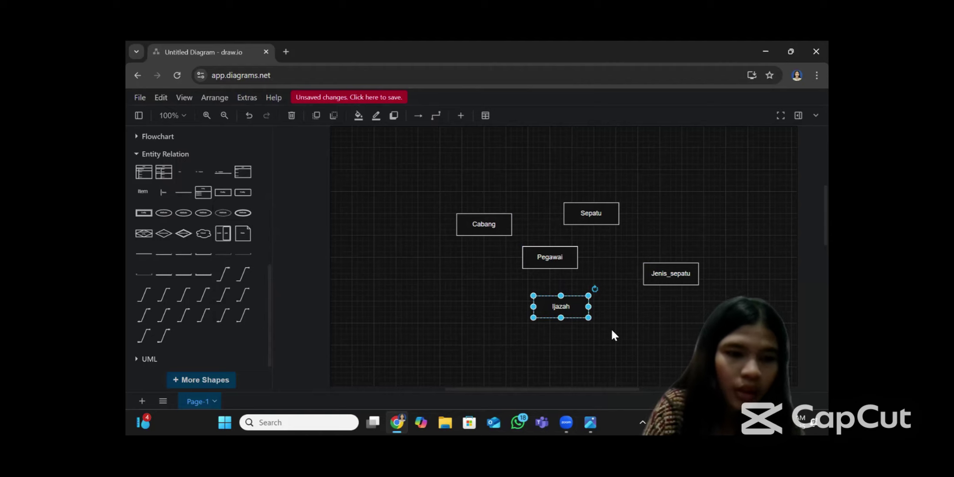
- Add an entity labelled Transaksi and place it below and to the left of Cabang
{"action": "left_click", "coordinate": [224, 194]}
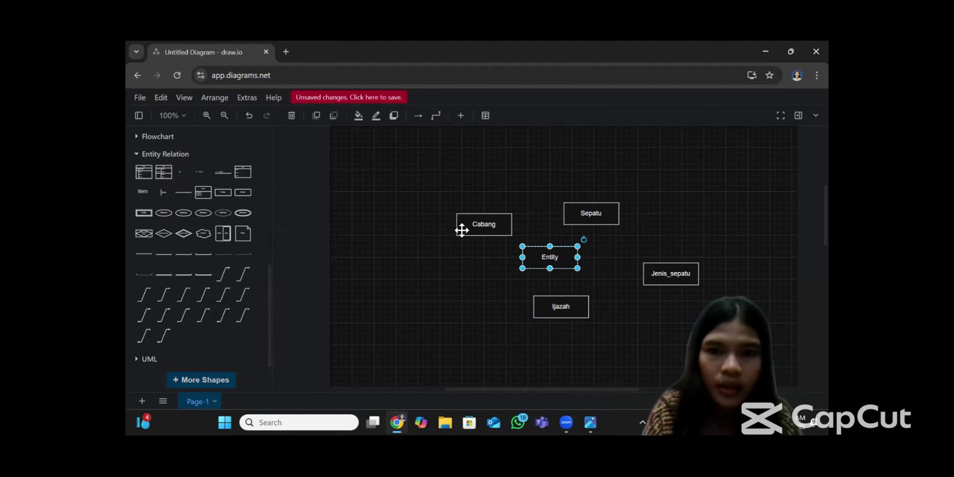
{"action": "double_click", "coordinate": [556, 258]}
{"action": "key", "text": "BackSpace"}
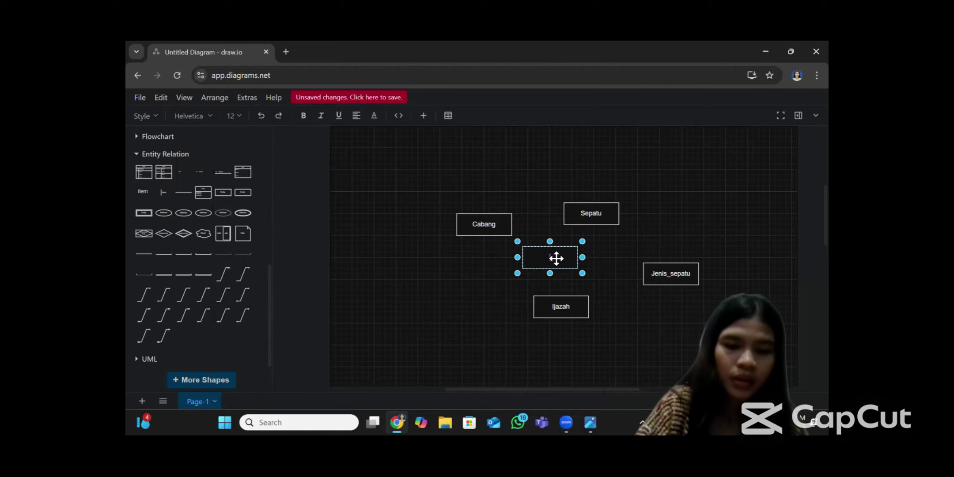
{"action": "left_click", "coordinate": [602, 296]}
{"action": "left_click_drag", "start_coordinate": [567, 264], "coordinate": [419, 298]}
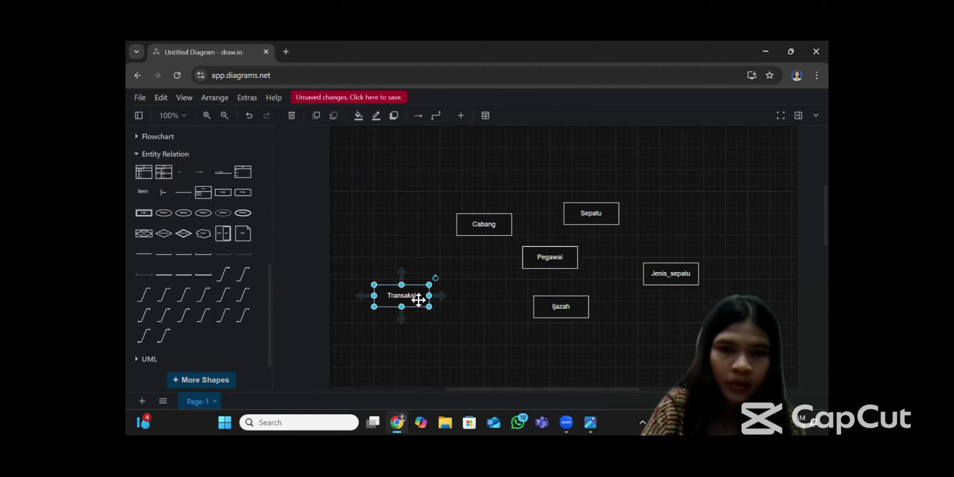
- Add an entity at the centre of the diagram and label it Detail_transaksi
{"action": "left_click", "coordinate": [230, 200]}
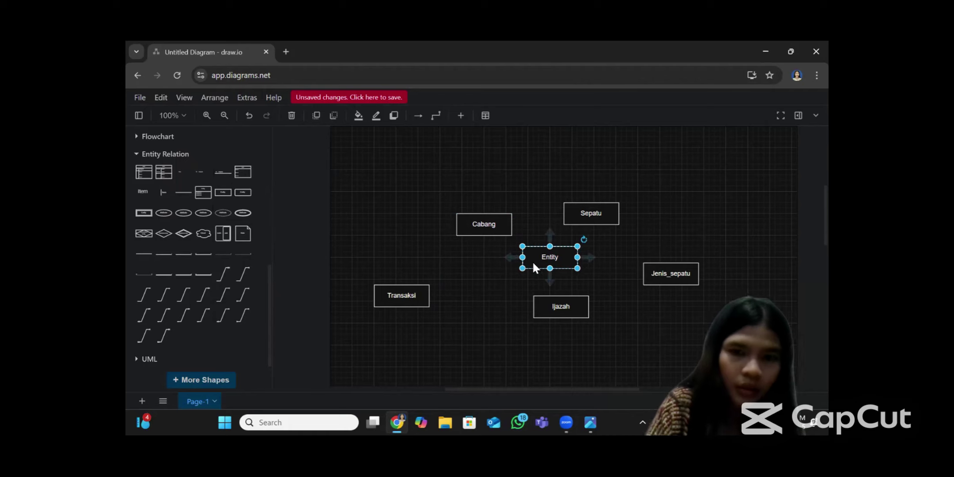
{"action": "double_click", "coordinate": [552, 260]}
{"action": "key", "text": "BackSpace"}
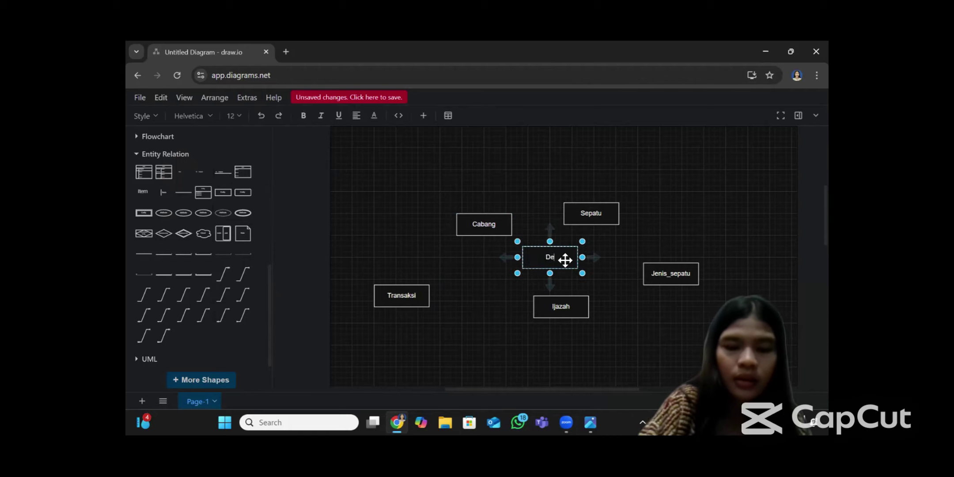
{"action": "type", "text": "Detail Transaki"}
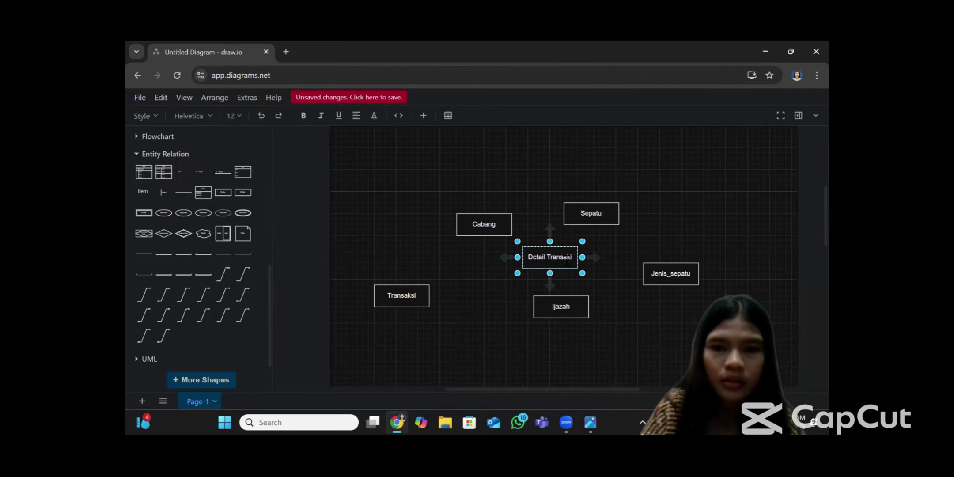
{"action": "key", "text": "BackSpace"}
{"action": "key", "text": "BackSpace"}
{"action": "key", "text": "BackSpace"}
{"action": "key", "text": "BackSpace"}
{"action": "key", "text": "BackSpace"}
{"action": "key", "text": "BackSpace"}
{"action": "key", "text": "BackSpace"}
{"action": "key", "text": "BackSpace"}
{"action": "key", "text": "BackSpace"}
{"action": "type", "text": "_"}
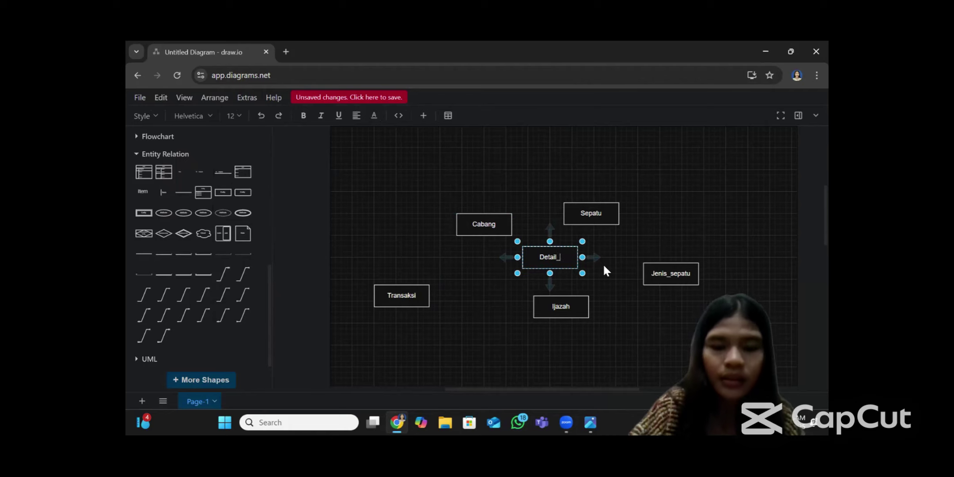
{"action": "type", "text": "transaksi"}
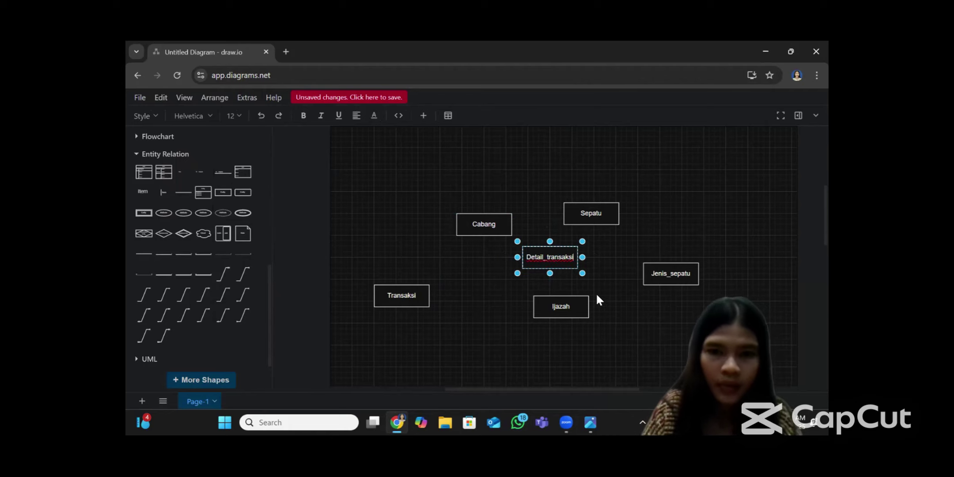
{"action": "key", "text": "Escape"}
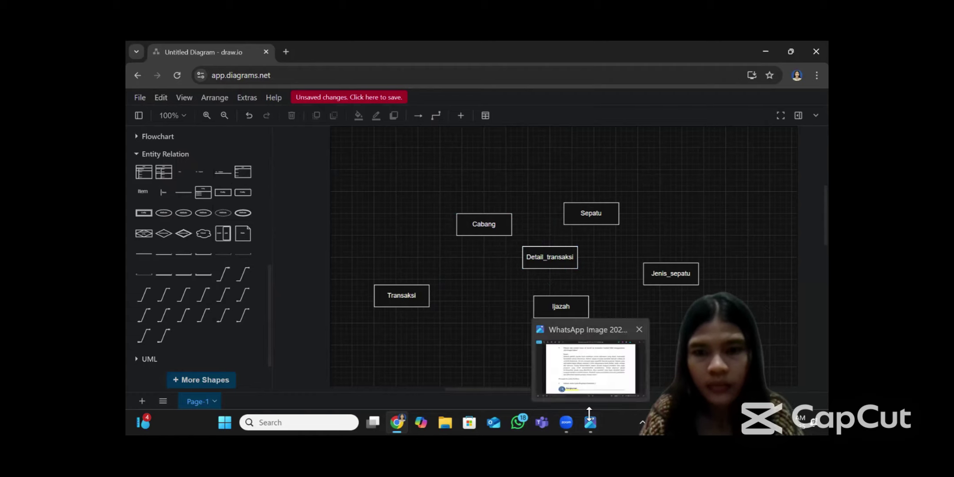
- Consult the shoe factory case text in the image viewer, and add a draw.io entity labelled Member above and to the left of Cabang
{"action": "left_click", "coordinate": [588, 389]}
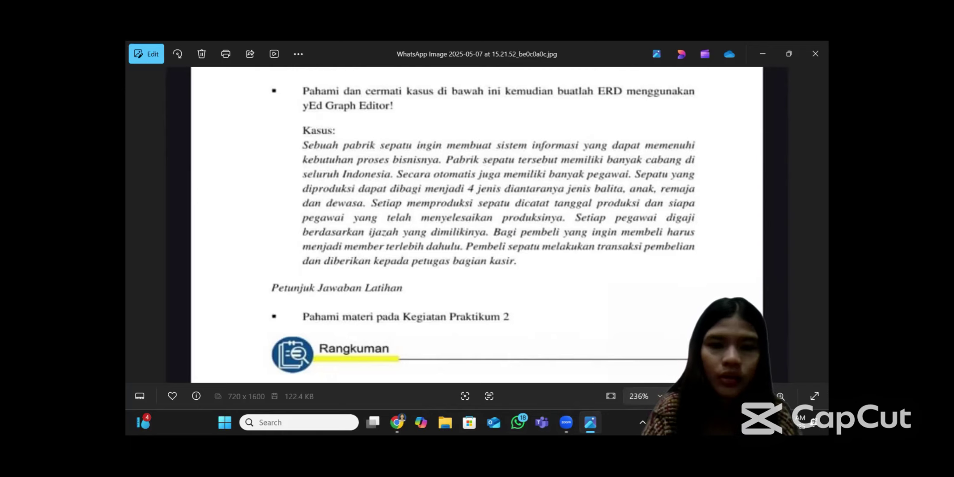
{"action": "left_click", "coordinate": [398, 423]}
{"action": "left_click", "coordinate": [223, 192]}
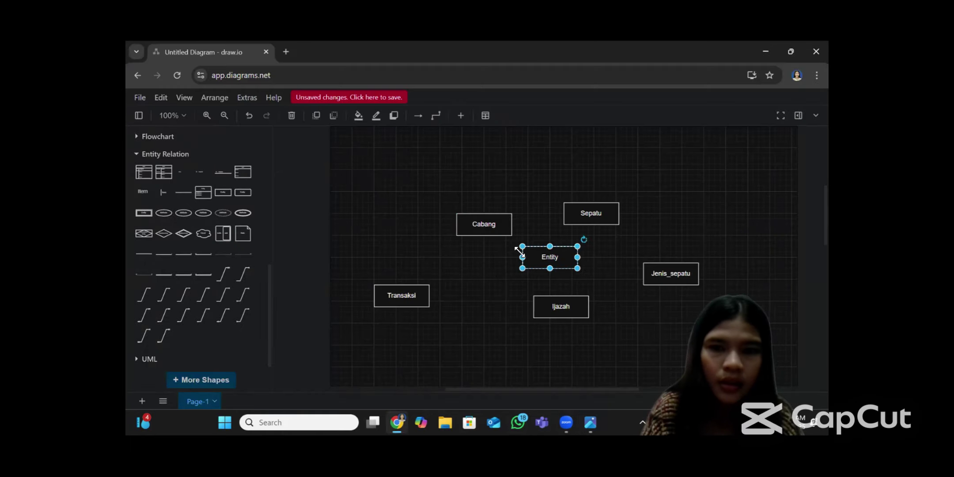
{"action": "double_click", "coordinate": [550, 257]}
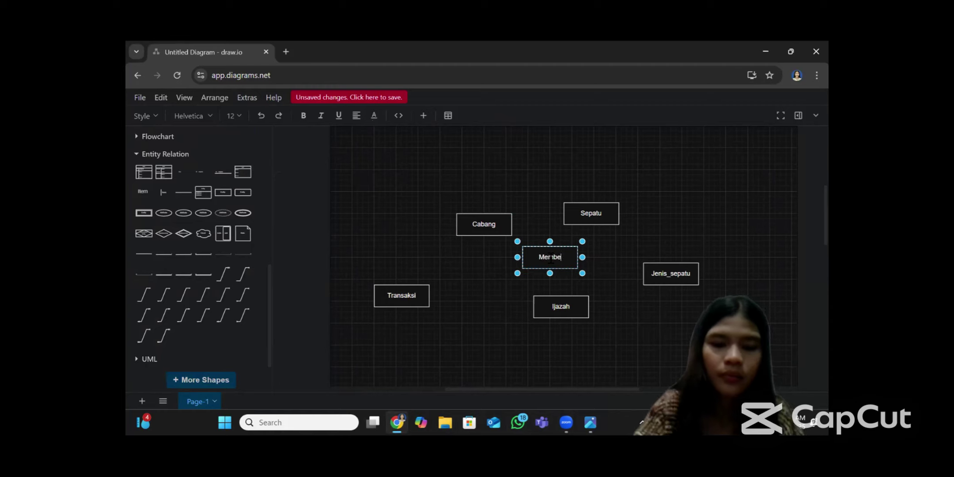
{"action": "left_click", "coordinate": [544, 206]}
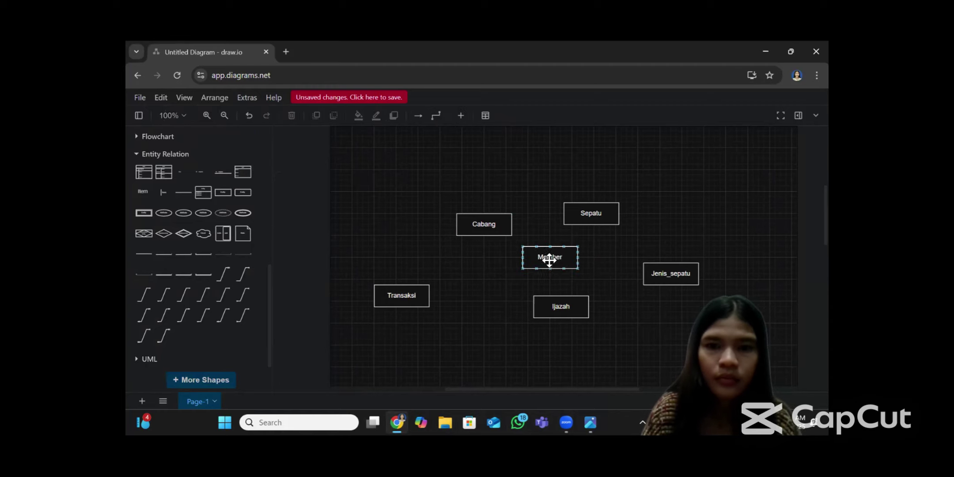
{"action": "left_click_drag", "start_coordinate": [550, 265], "coordinate": [386, 183]}
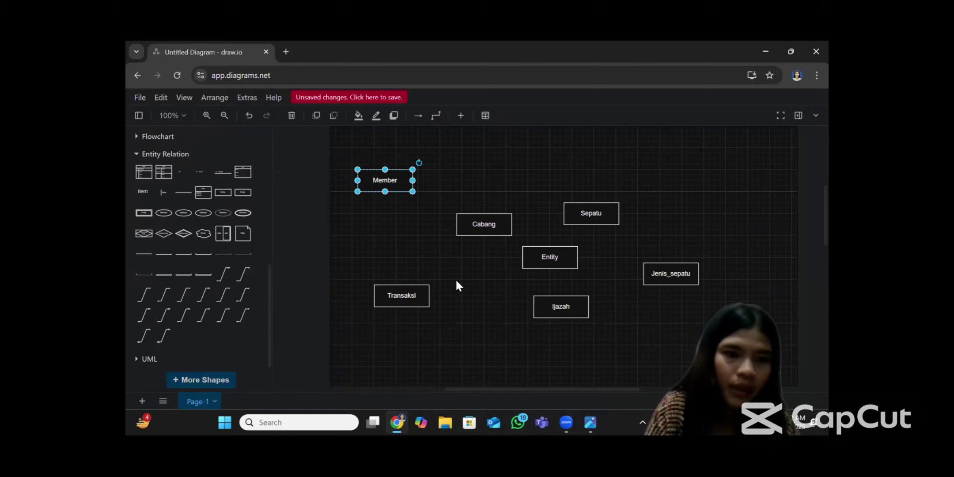
- Delete the spare unlabelled entity and move Detail_transaksi off Pegawai to between Transaksi and Ijazah
{"action": "scroll", "coordinate": [485, 297], "scroll_direction": "down", "scroll_amount": 1}
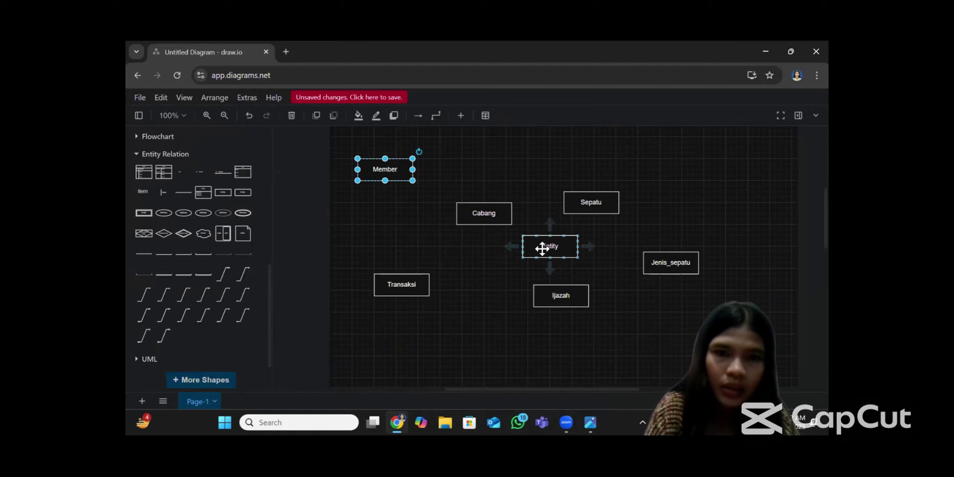
{"action": "left_click_drag", "start_coordinate": [542, 249], "coordinate": [505, 303]}
{"action": "key", "text": "Delete"}
{"action": "left_click", "coordinate": [558, 247]}
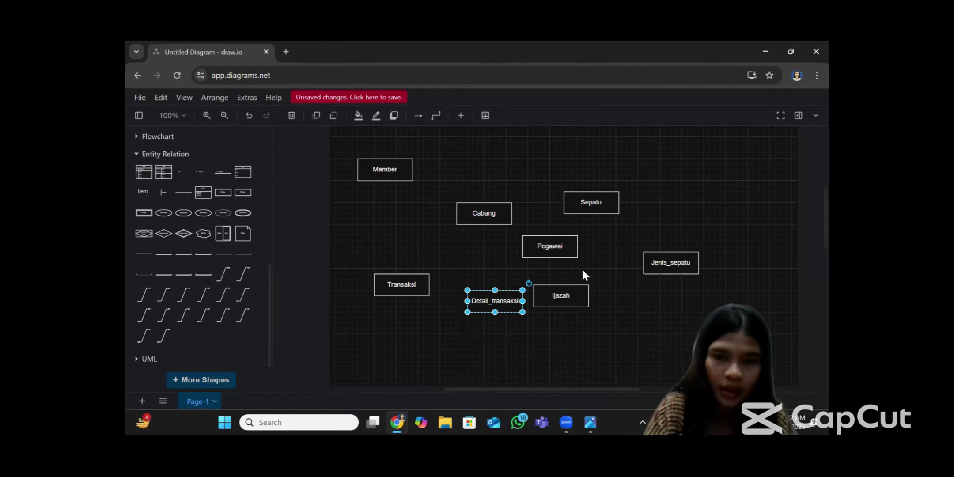
- Move Cabang up near the upper edge of the page and Transaksi straight down, well below Member
{"action": "scroll", "coordinate": [581, 268], "scroll_direction": "down", "scroll_amount": 3}
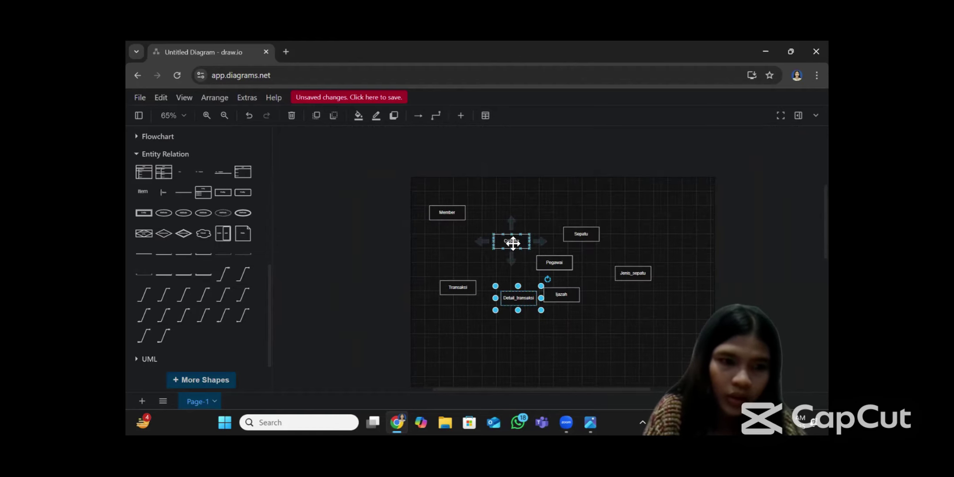
{"action": "left_click_drag", "start_coordinate": [518, 241], "coordinate": [534, 196]}
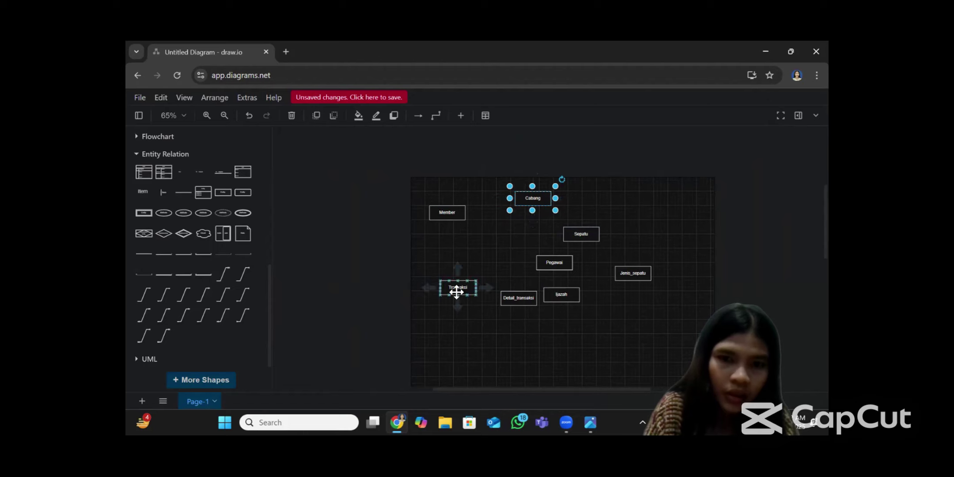
{"action": "left_click_drag", "start_coordinate": [455, 287], "coordinate": [450, 377]}
- Undo the stray connector drawn at Detail_transaksi and move that entity down, away from Pegawai
{"action": "left_click", "coordinate": [517, 295]}
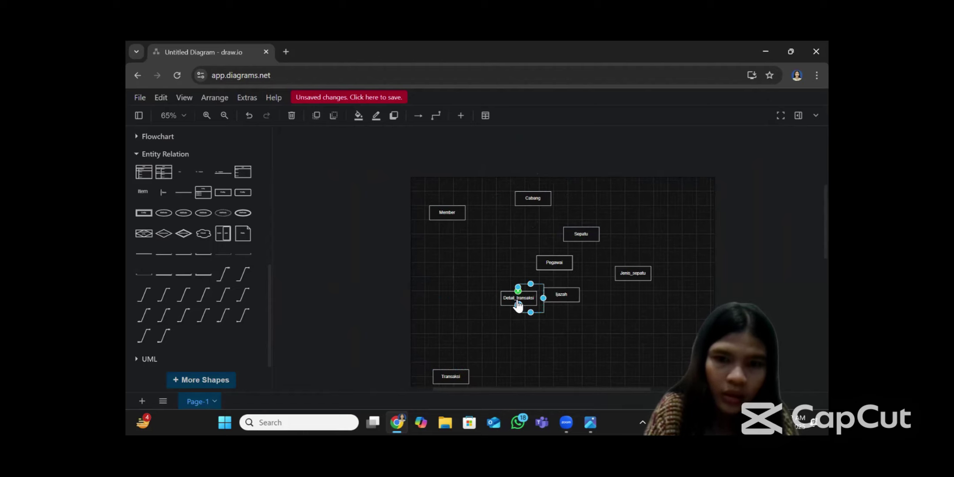
{"action": "left_click", "coordinate": [248, 114]}
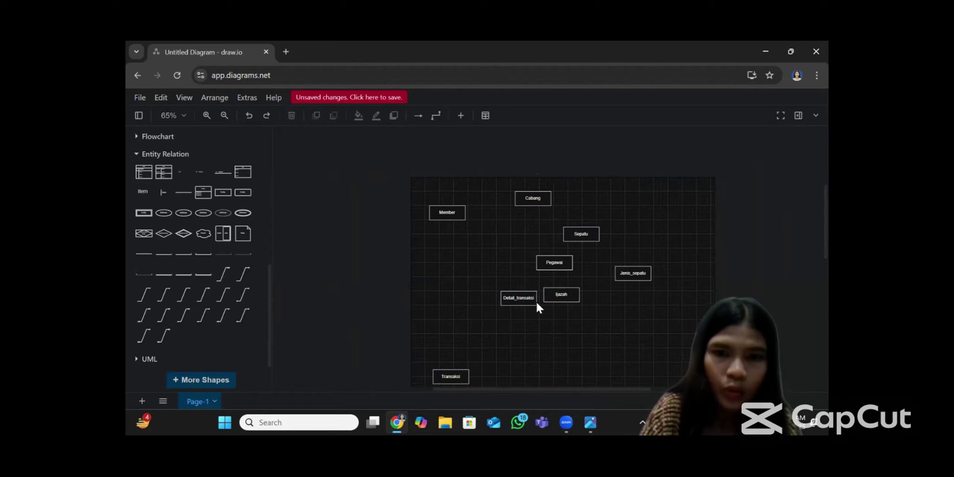
{"action": "left_click", "coordinate": [514, 300]}
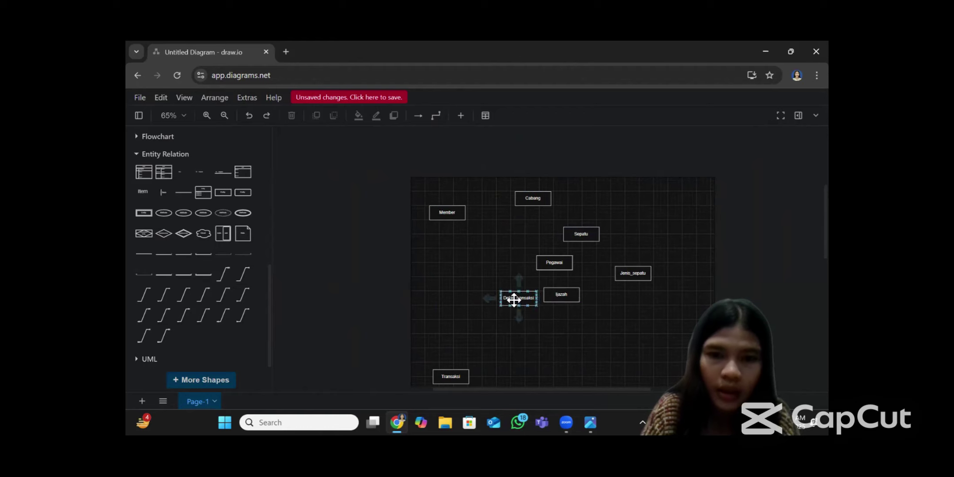
{"action": "left_click_drag", "start_coordinate": [514, 296], "coordinate": [528, 354]}
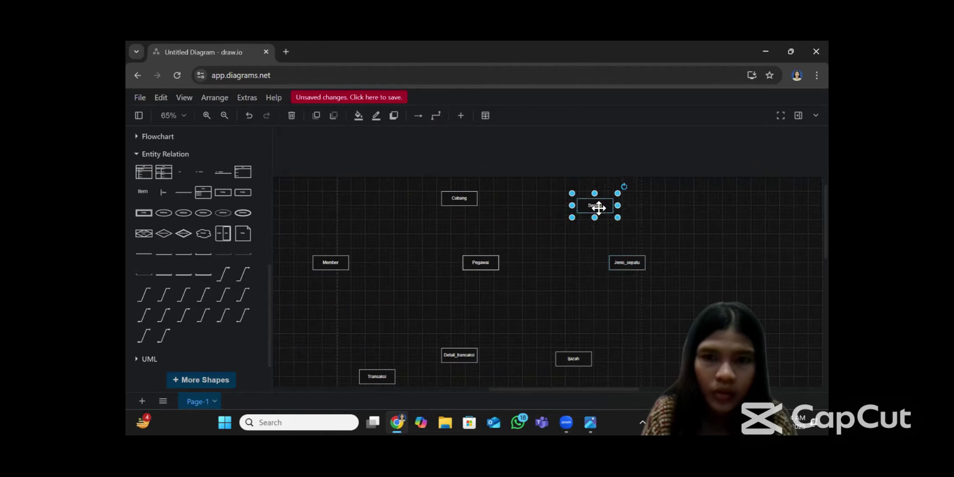
- Move Sepatu below and slightly to the right of Pegawai, keeping Jenis_sepatu level with Pegawai
{"action": "left_click_drag", "start_coordinate": [599, 208], "coordinate": [528, 335]}
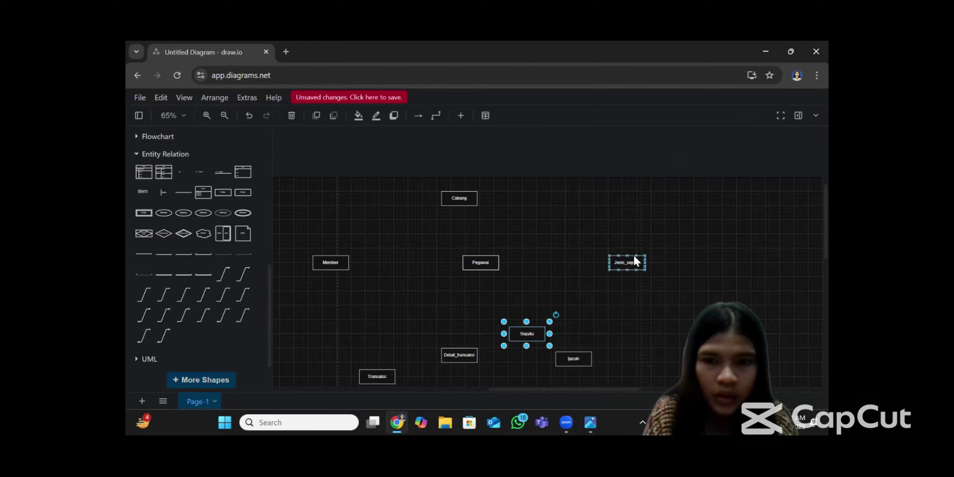
{"action": "mouse_move", "coordinate": [628, 266]}
{"action": "left_mouse_down"}
{"action": "mouse_move", "coordinate": [624, 225]}
{"action": "mouse_move", "coordinate": [643, 216]}
{"action": "mouse_move", "coordinate": [648, 224]}
{"action": "mouse_move", "coordinate": [630, 227]}
{"action": "mouse_move", "coordinate": [626, 265]}
{"action": "left_mouse_up"}
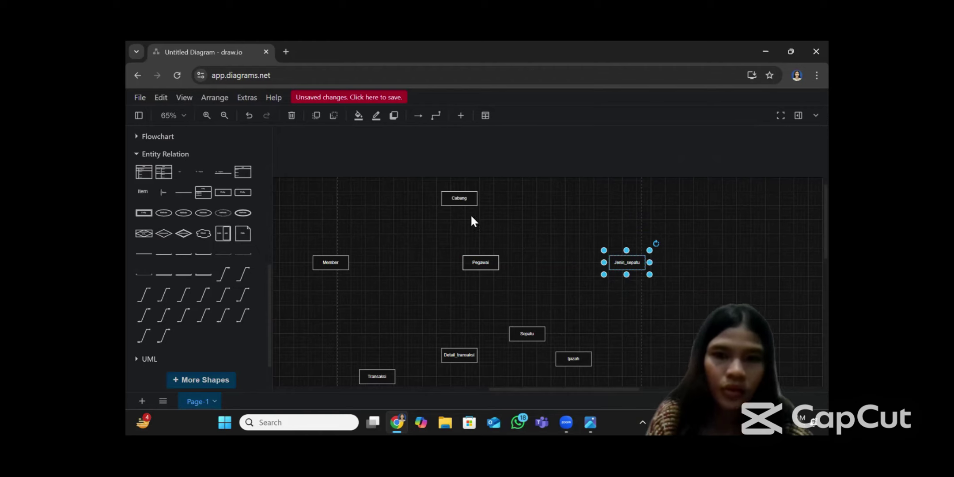
- Place Cabang above and to the left of Pegawai, and Ijazah above and to its right at the same height
{"action": "left_click_drag", "start_coordinate": [460, 199], "coordinate": [409, 190]}
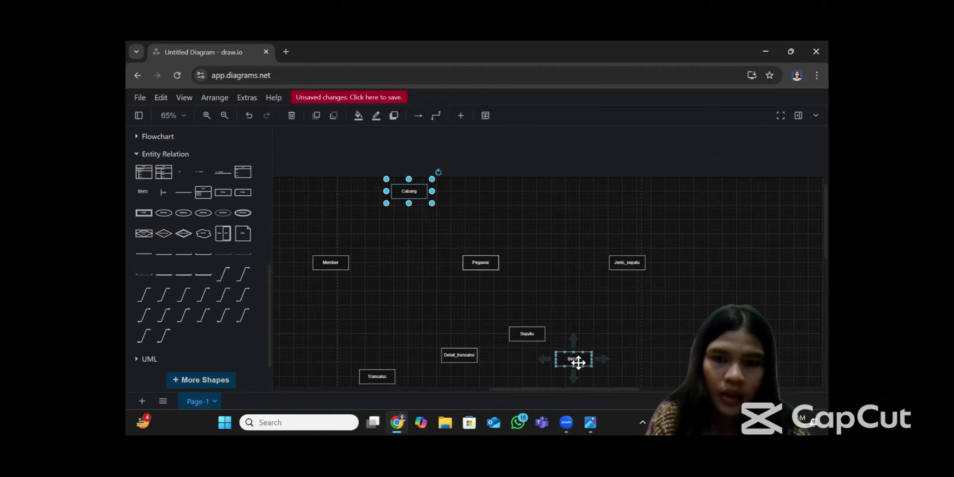
{"action": "mouse_move", "coordinate": [576, 364]}
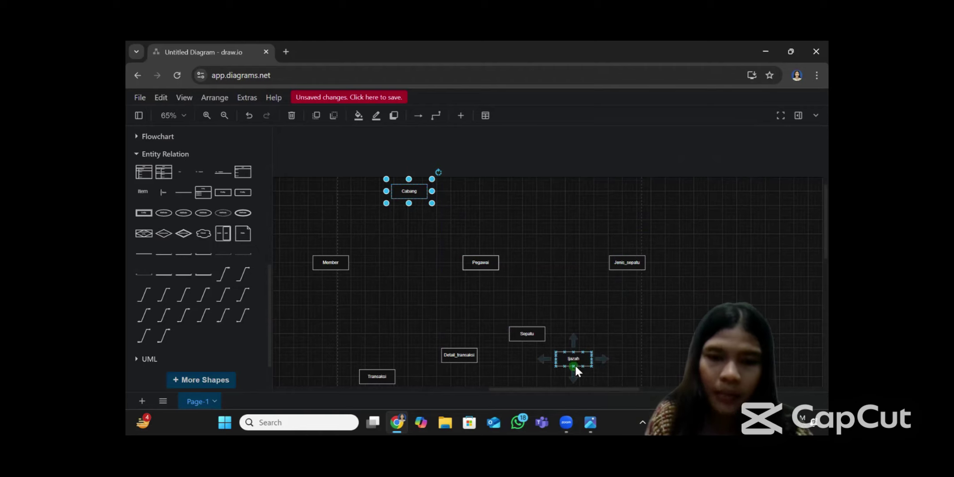
{"action": "left_click_drag", "start_coordinate": [575, 364], "coordinate": [567, 195]}
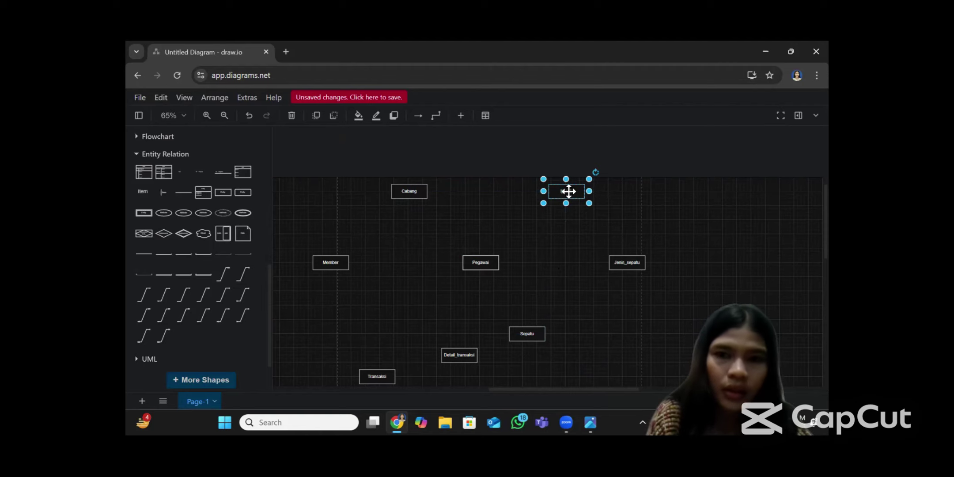
{"action": "left_click", "coordinate": [559, 232]}
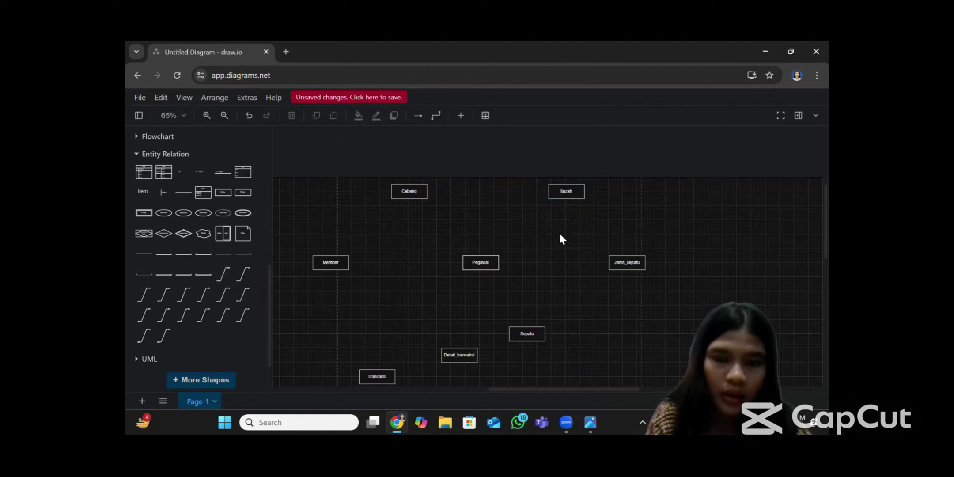
- Move Sepatu directly under Ijazah, aligned horizontally with Detail_transaksi
{"action": "left_click", "coordinate": [536, 338]}
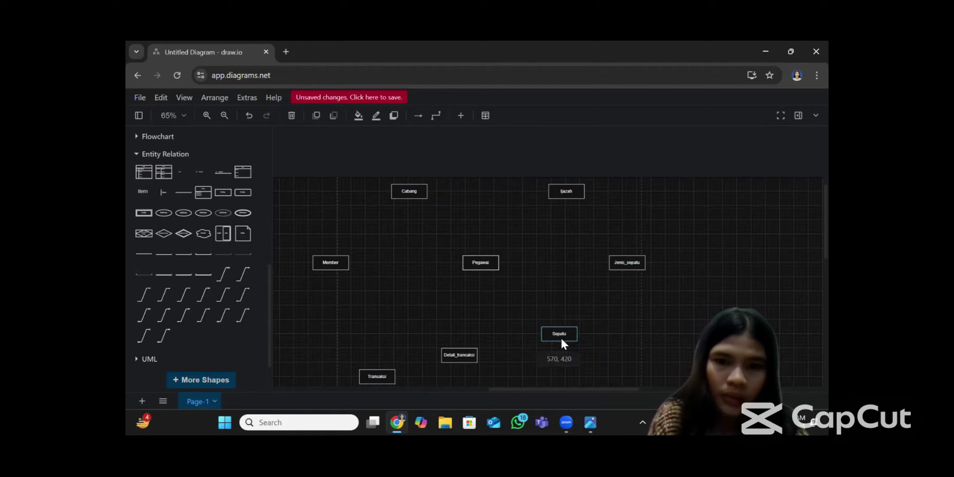
{"action": "left_click_drag", "start_coordinate": [562, 339], "coordinate": [570, 360]}
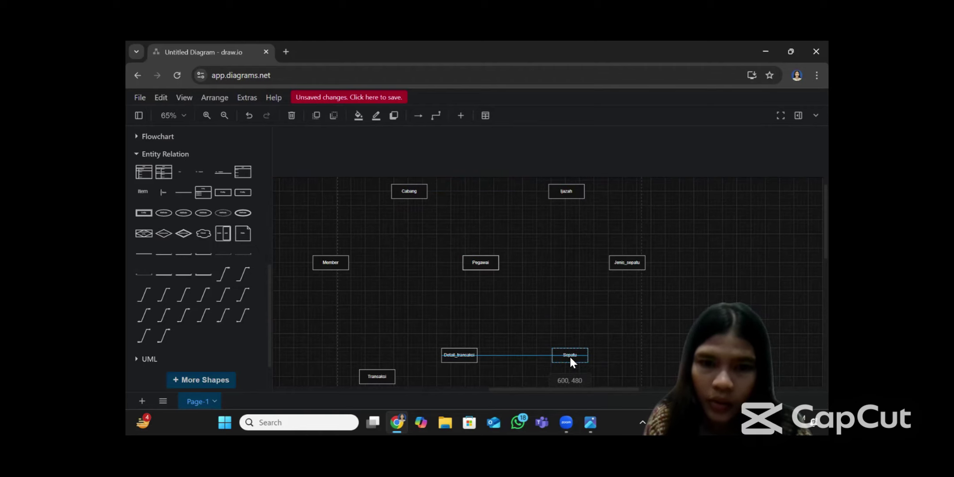
{"action": "left_click_drag", "start_coordinate": [569, 355], "coordinate": [567, 355]}
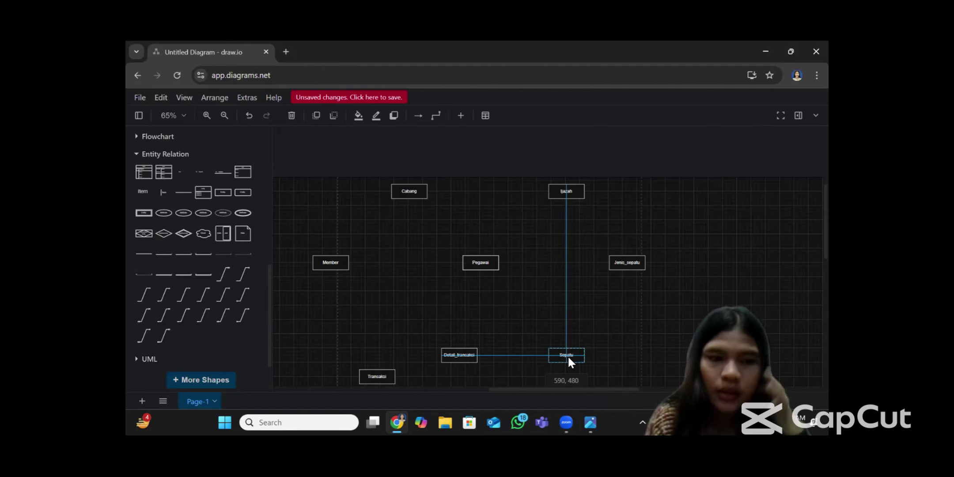
- Place Detail_transaksi directly below Pegawai and Transaksi below Cabang, level with Sepatu
{"action": "left_click_drag", "start_coordinate": [462, 358], "coordinate": [477, 339]}
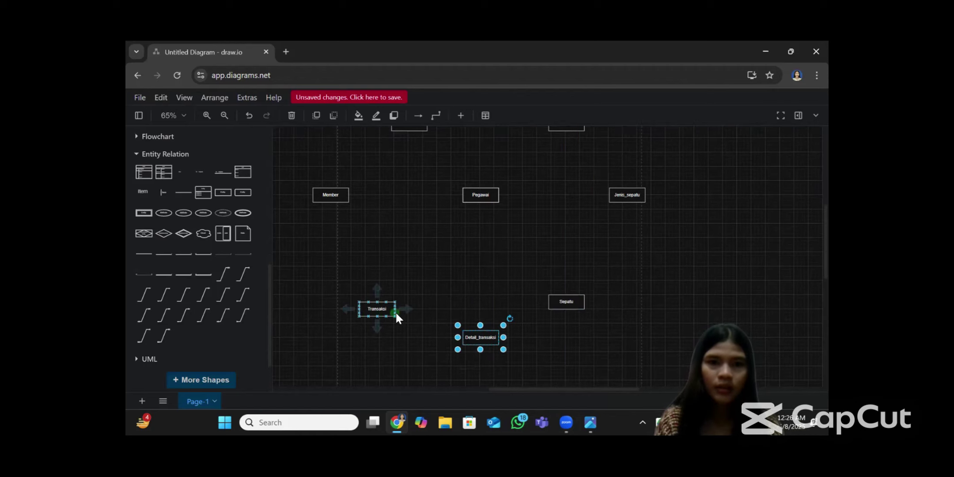
{"action": "left_click_drag", "start_coordinate": [385, 309], "coordinate": [416, 303]}
{"action": "left_click", "coordinate": [523, 287]}
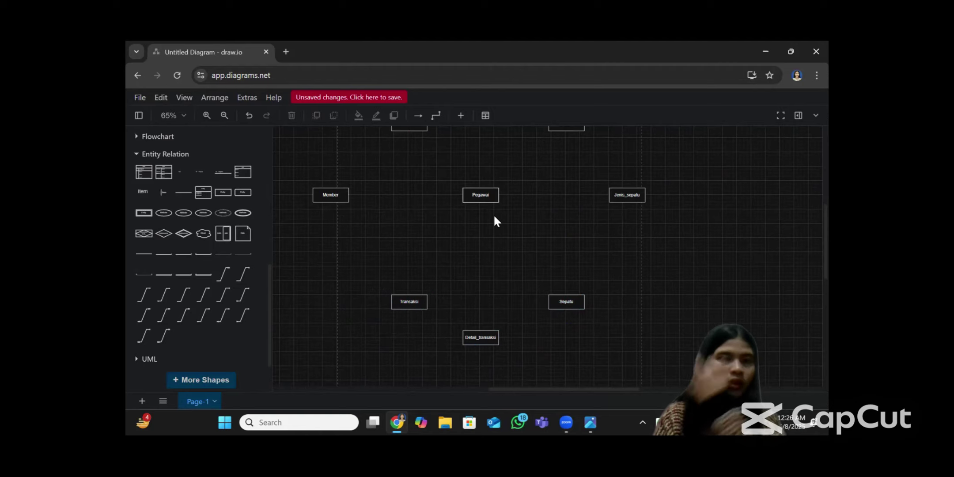
{"action": "scroll", "coordinate": [495, 220], "scroll_direction": "up", "scroll_amount": 3}
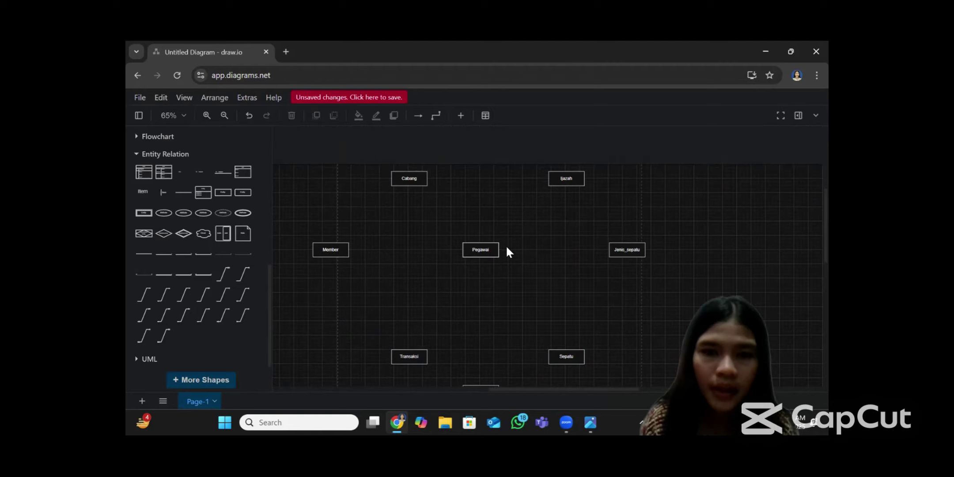
{"action": "scroll", "coordinate": [514, 334], "scroll_direction": "down", "scroll_amount": 2}
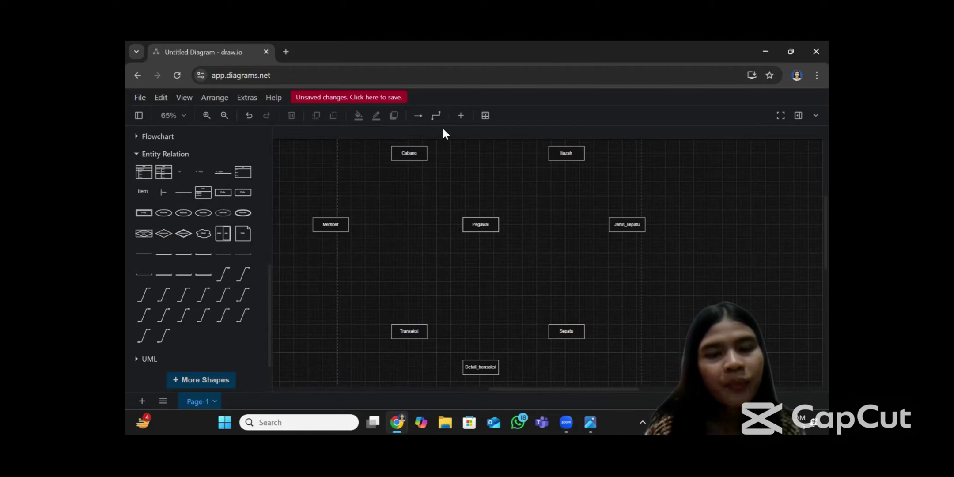
{"action": "left_click", "coordinate": [353, 279]}
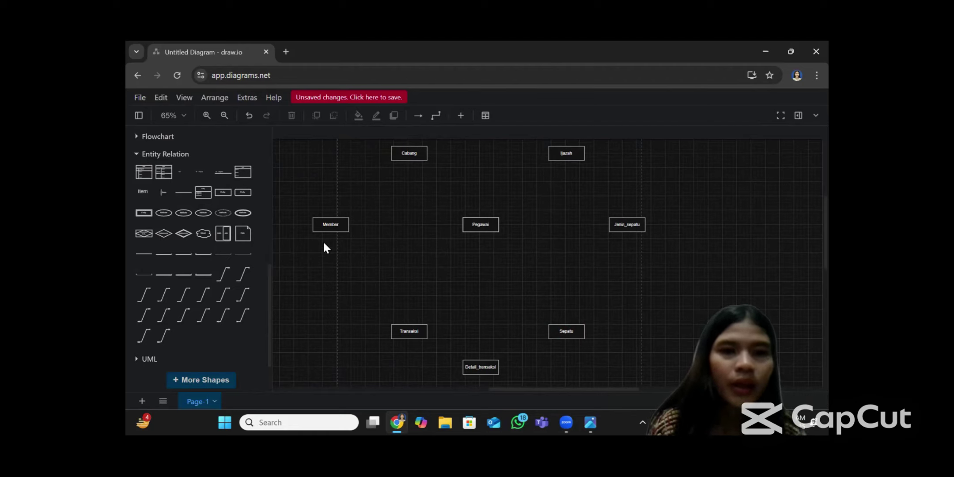
- Add an attribute ellipse labelled Id_pegawai and place it directly above Pegawai
{"action": "left_click", "coordinate": [165, 217]}
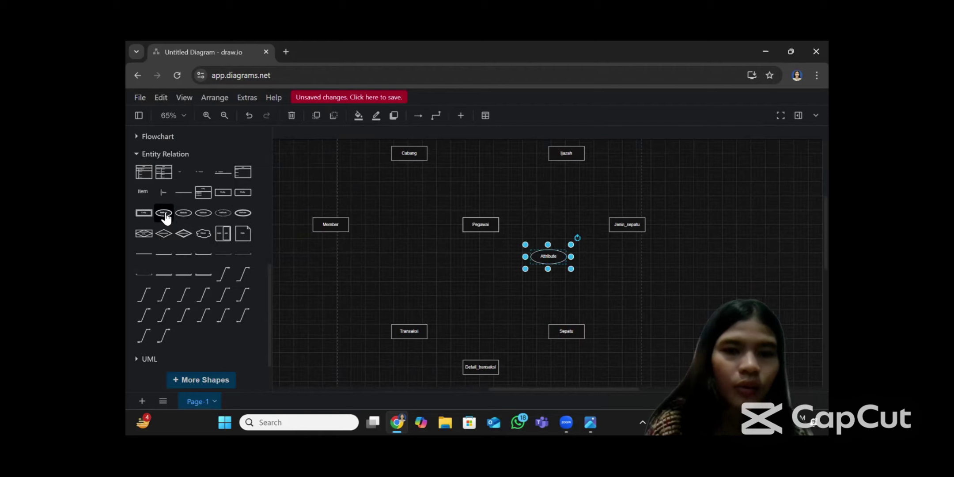
{"action": "double_click", "coordinate": [550, 258]}
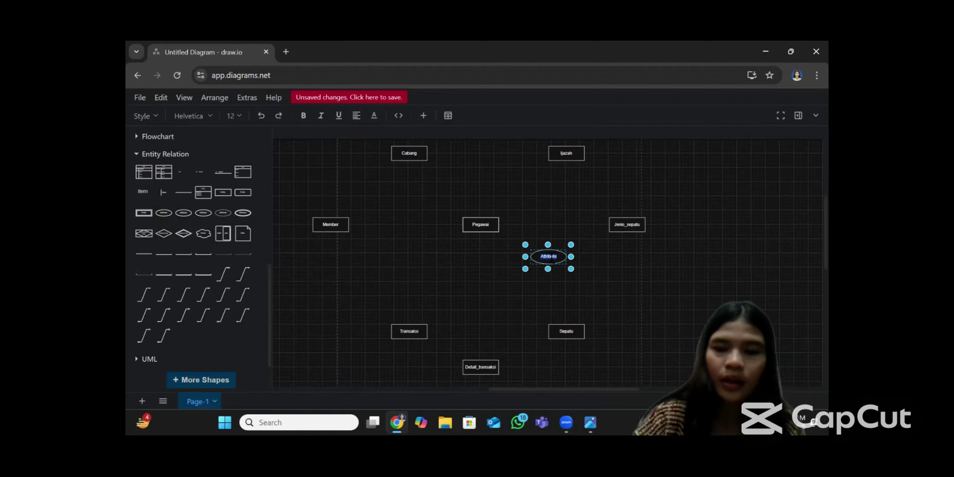
{"action": "key", "text": "BackSpace"}
{"action": "type", "text": "Id_pegawai"}
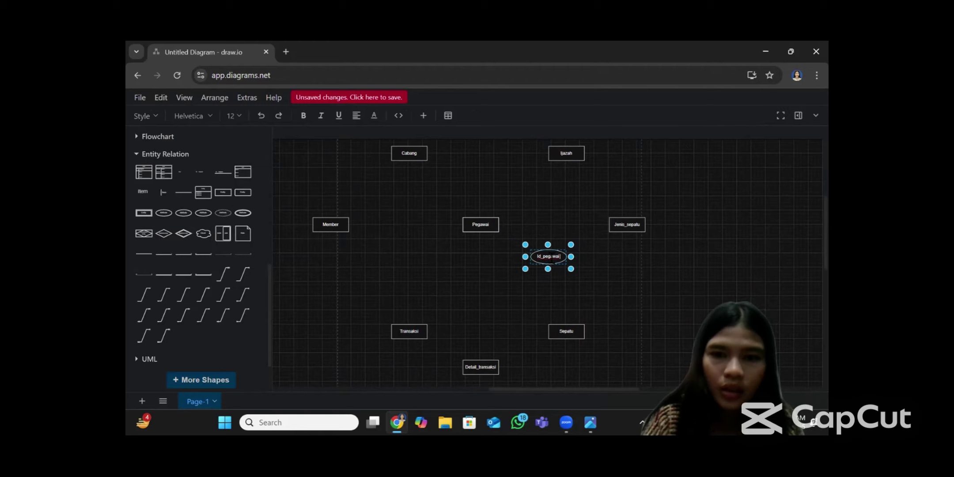
{"action": "left_click_drag", "start_coordinate": [548, 261], "coordinate": [480, 191]}
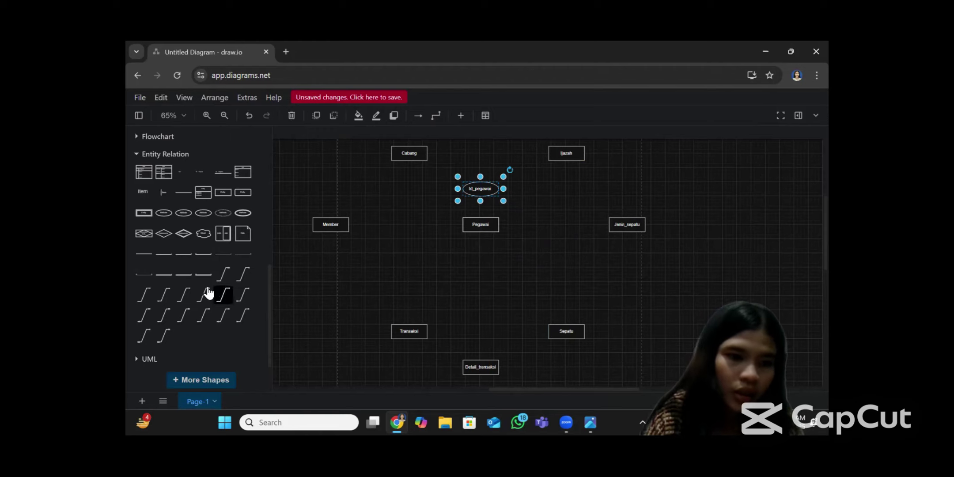
- Add an attribute ellipse labelled Nama_pegawai and place it to the right of Pegawai at the same height
{"action": "left_click", "coordinate": [170, 213]}
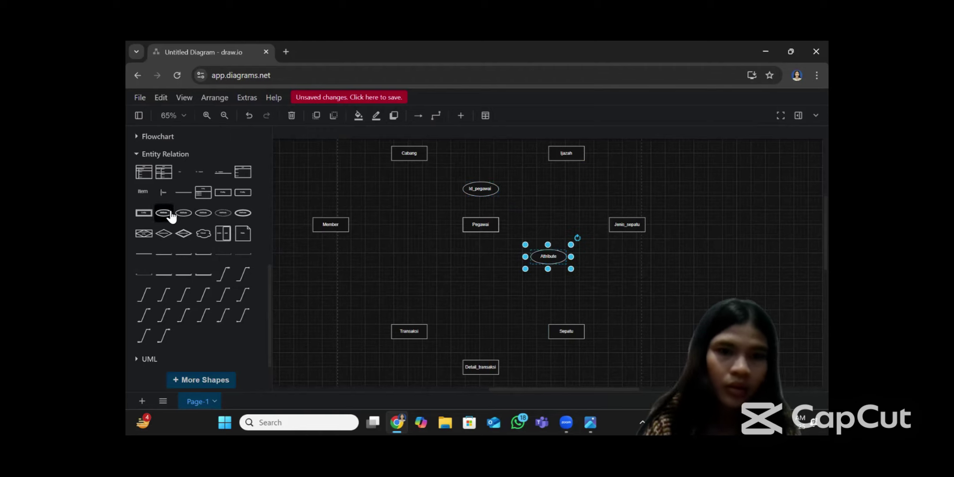
{"action": "double_click", "coordinate": [547, 260]}
{"action": "key", "text": "BackSpace"}
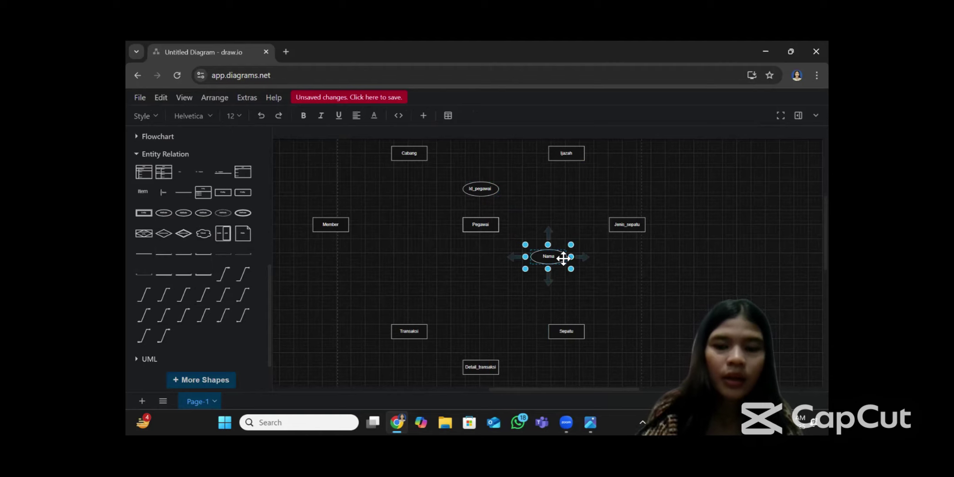
{"action": "type", "text": "Nama_pegawai"}
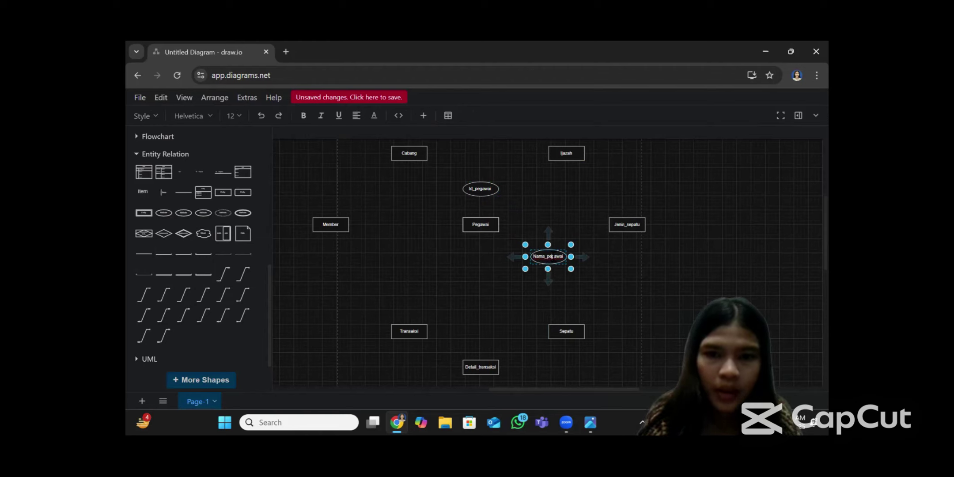
{"action": "left_click_drag", "start_coordinate": [555, 254], "coordinate": [539, 229]}
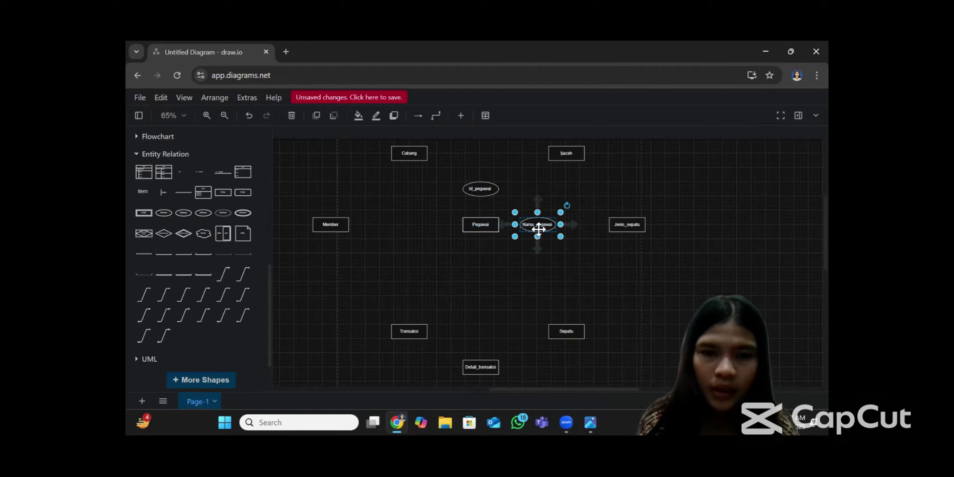
- Add an attribute ellipse labelled Id_cabang below Nama_pegawai
{"action": "left_click", "coordinate": [165, 215]}
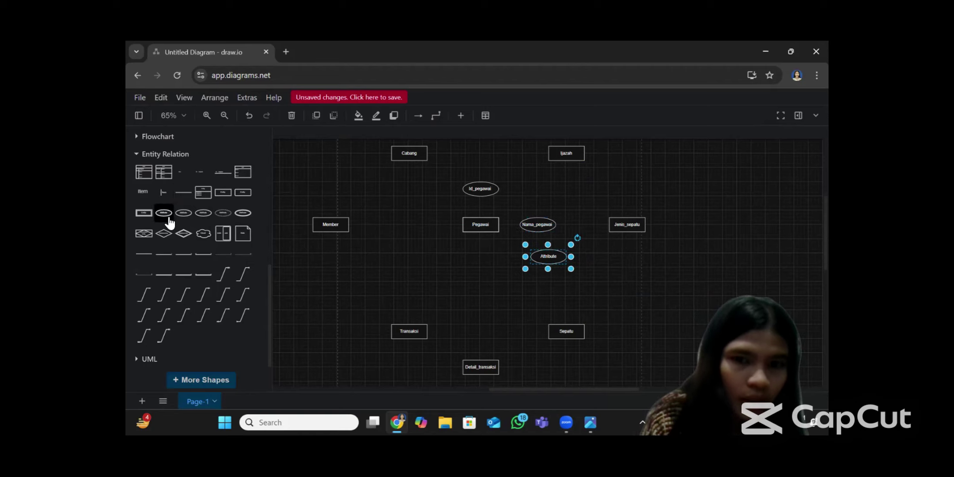
{"action": "double_click", "coordinate": [555, 259]}
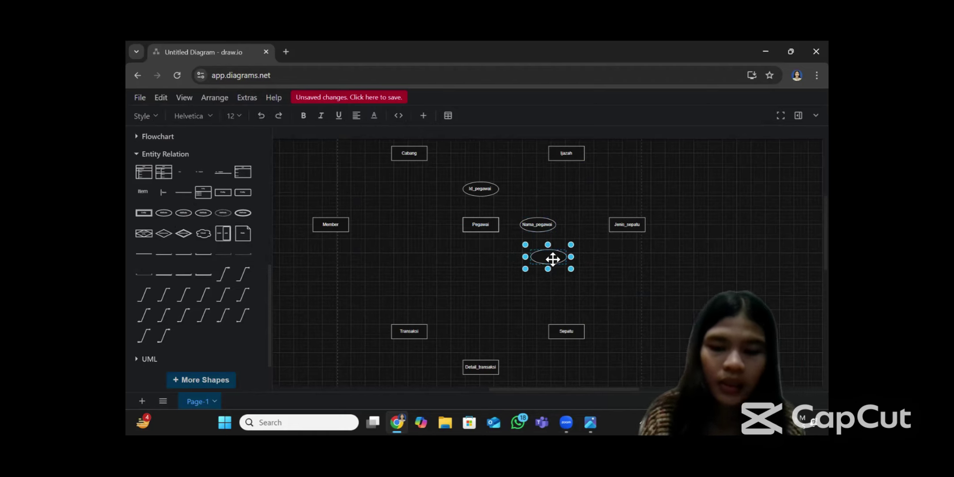
{"action": "type", "text": "Ja"}
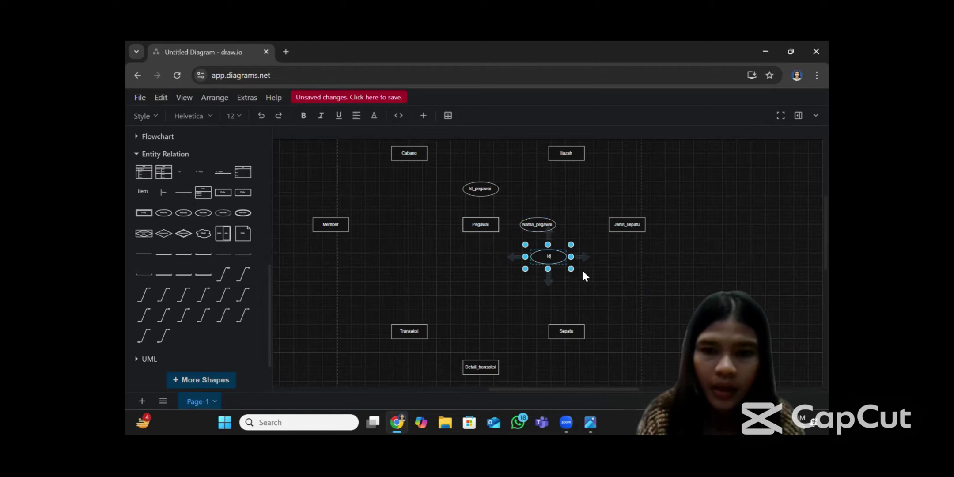
{"action": "type", "text": "_Ca"}
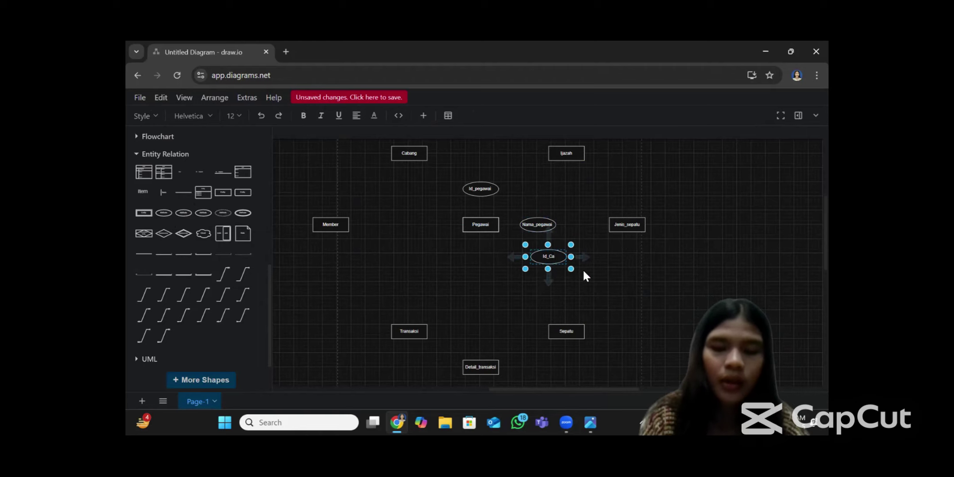
{"action": "key", "text": "BackSpace"}
{"action": "key", "text": "BackSpace"}
{"action": "type", "text": "cabang"}
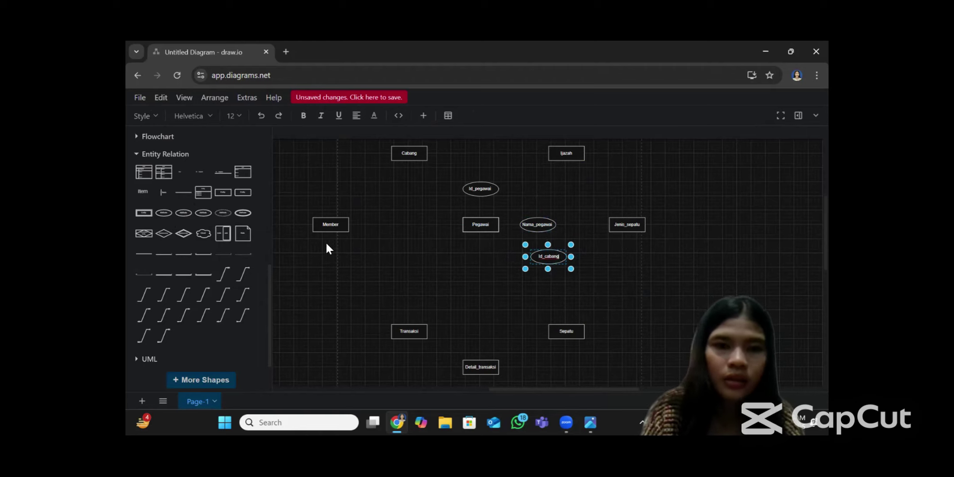
- Add an attribute ellipse labelled Jabatan and place it to the left of Pegawai at the same height
{"action": "mouse_move", "coordinate": [170, 219]}
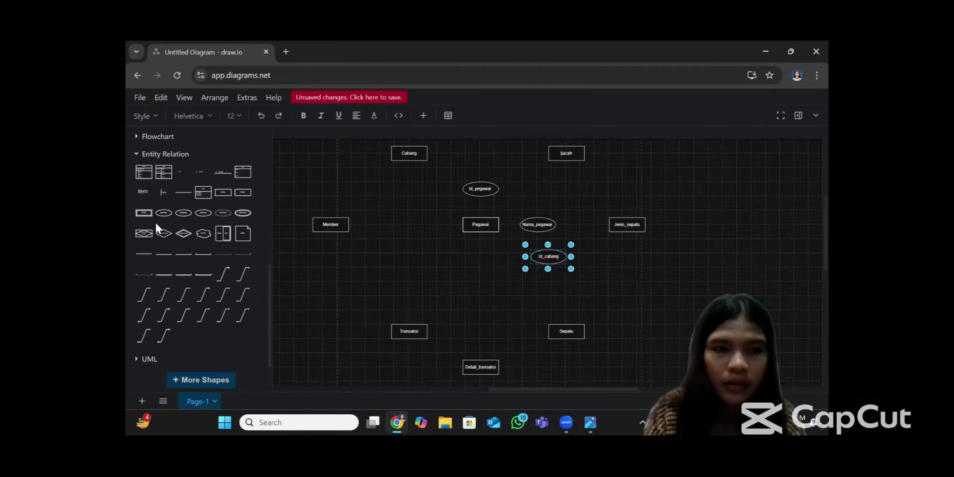
{"action": "left_click", "coordinate": [163, 213], "text": "shift"}
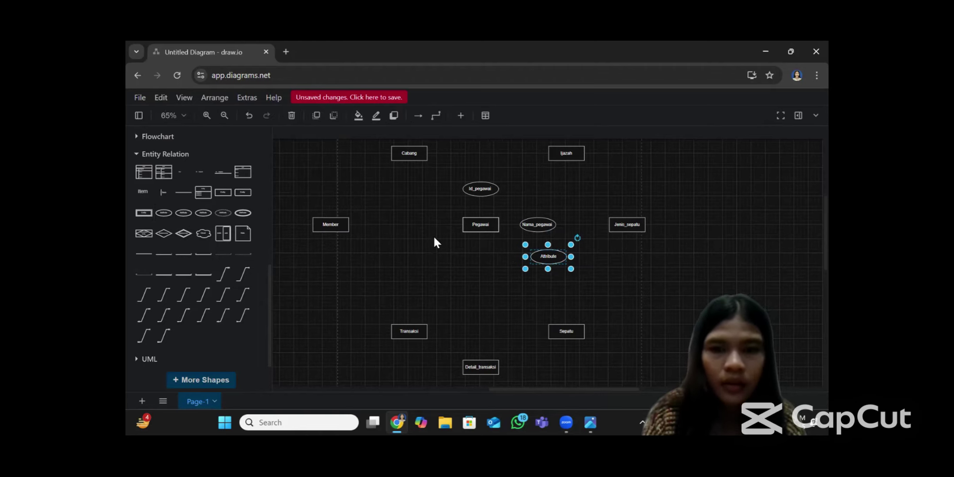
{"action": "double_click", "coordinate": [552, 260]}
{"action": "type", "text": "Jabatan"}
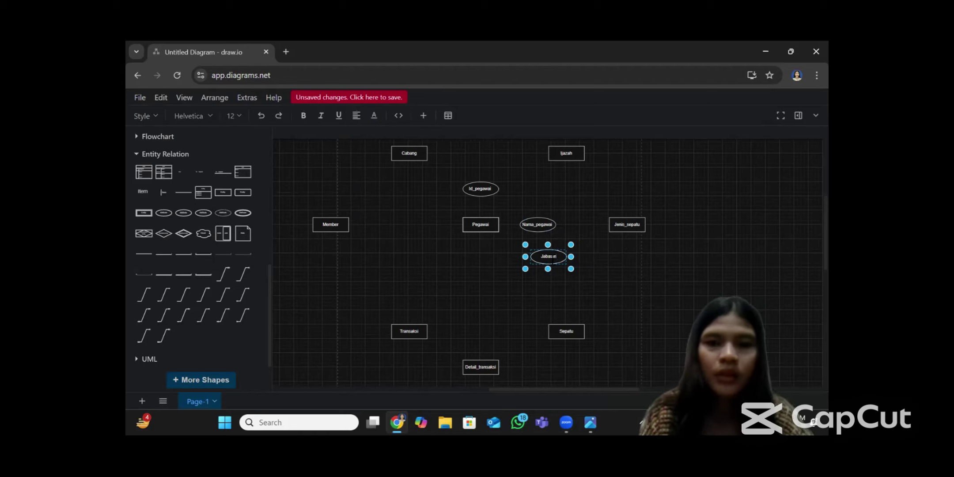
{"action": "left_click", "coordinate": [618, 276]}
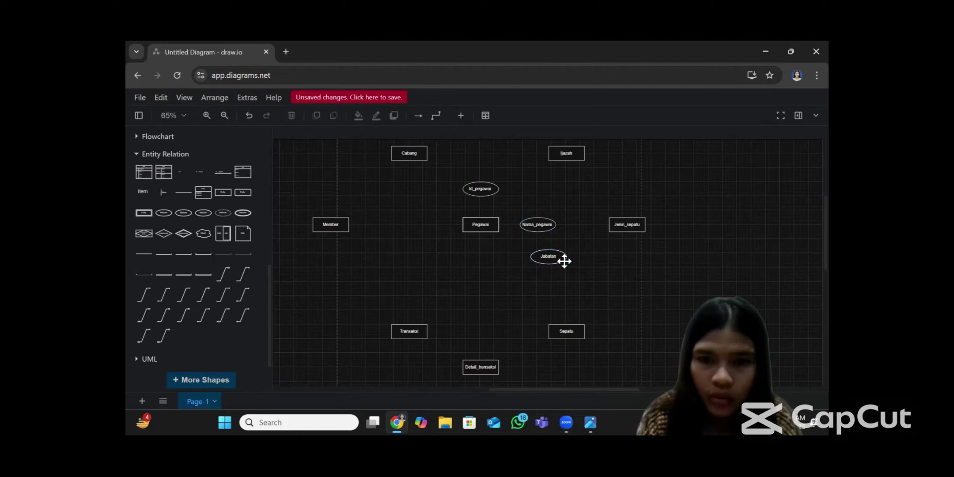
{"action": "left_click_drag", "start_coordinate": [558, 259], "coordinate": [427, 226]}
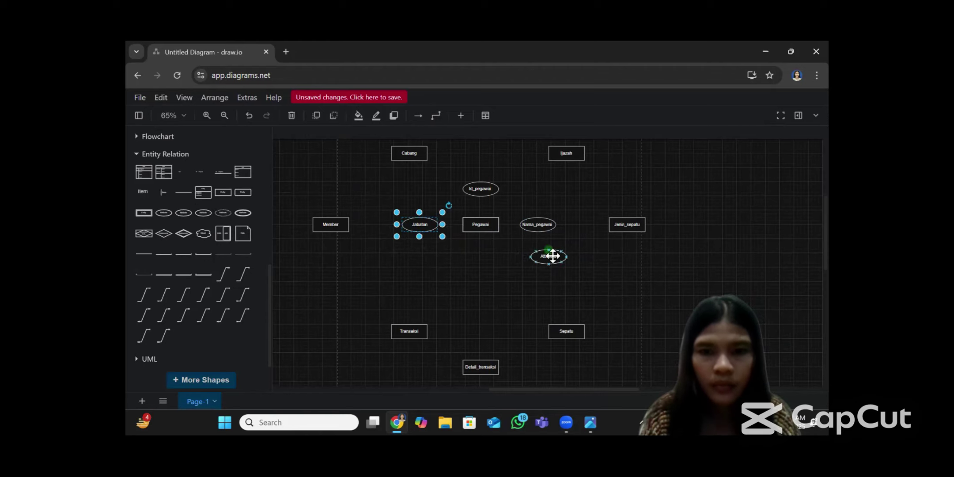
- Pull the unlabelled spare attribute ellipse off Id_cabang and delete it
{"action": "left_click_drag", "start_coordinate": [553, 256], "coordinate": [479, 260]}
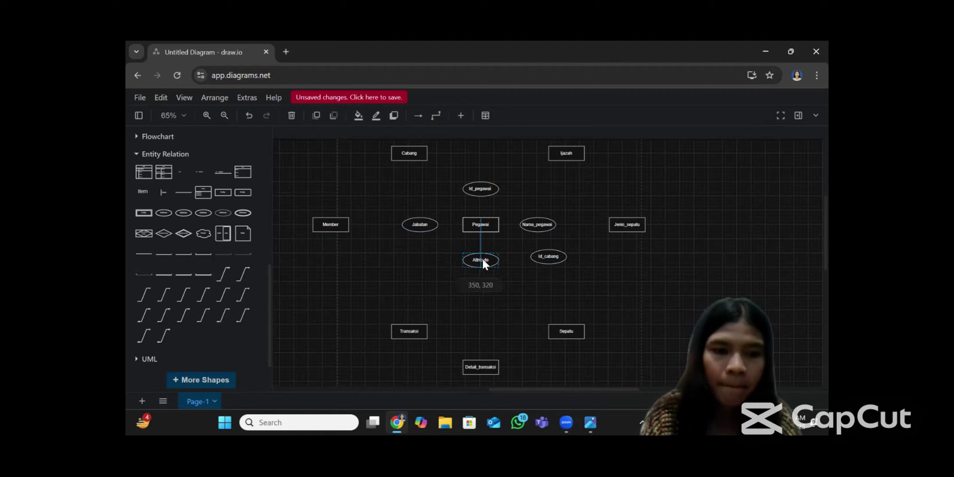
{"action": "left_click_drag", "start_coordinate": [483, 261], "coordinate": [484, 261]}
{"action": "key", "text": "Delete"}
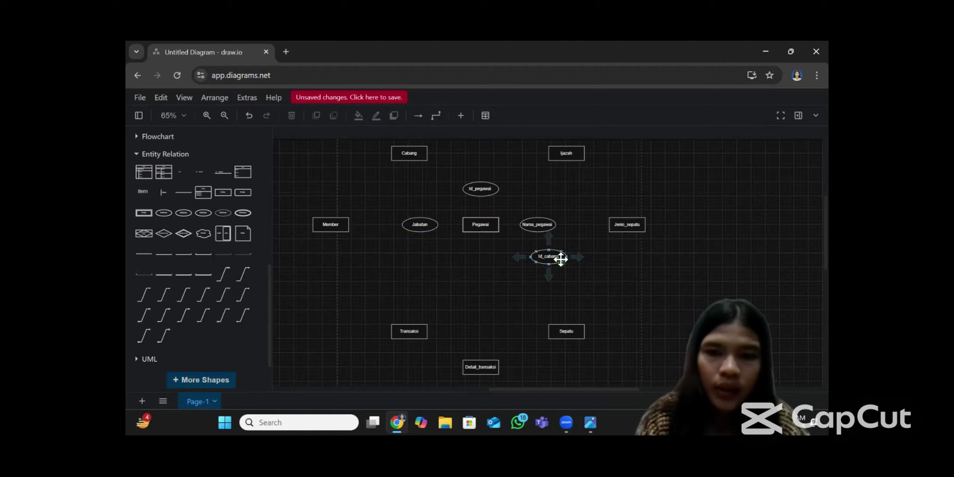
- Place Id_cabang directly below Pegawai and shift Jabatan slightly closer to Pegawai
{"action": "left_click_drag", "start_coordinate": [558, 259], "coordinate": [466, 264]}
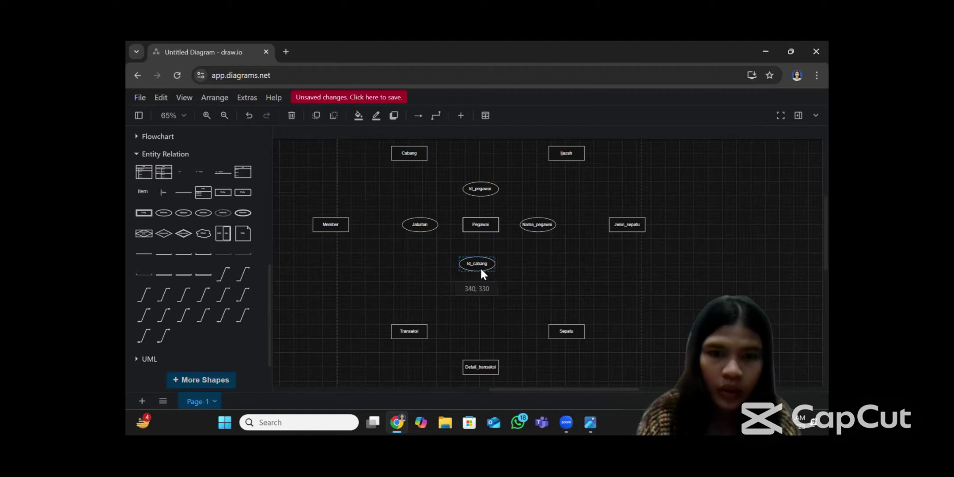
{"action": "left_click_drag", "start_coordinate": [481, 270], "coordinate": [481, 274]}
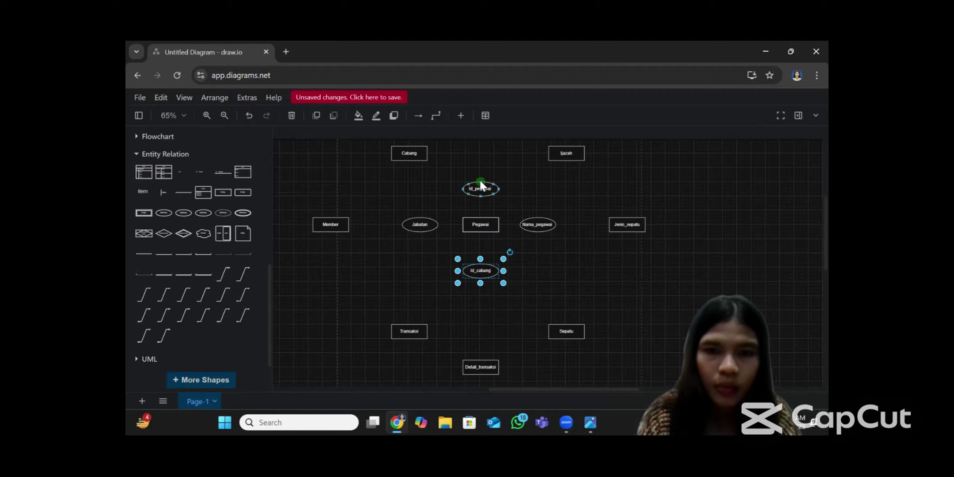
{"action": "left_click", "coordinate": [432, 227]}
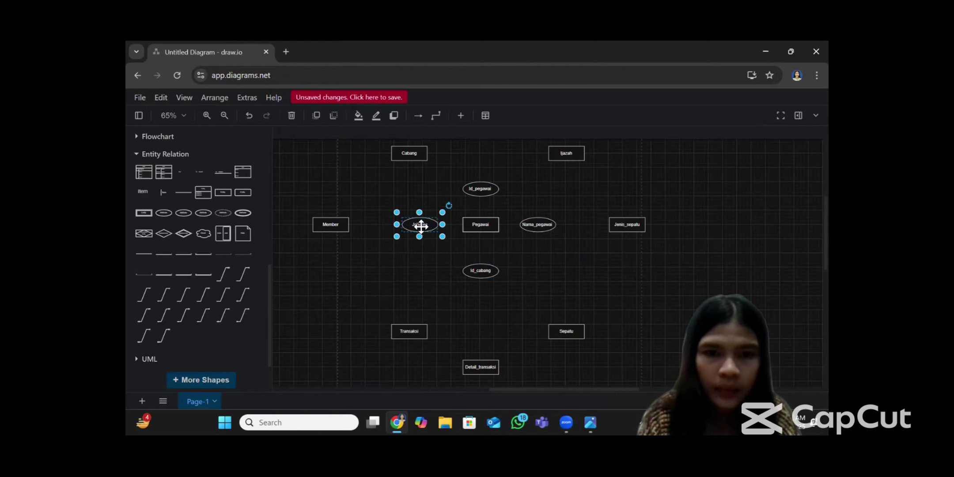
{"action": "left_click_drag", "start_coordinate": [420, 226], "coordinate": [426, 225]}
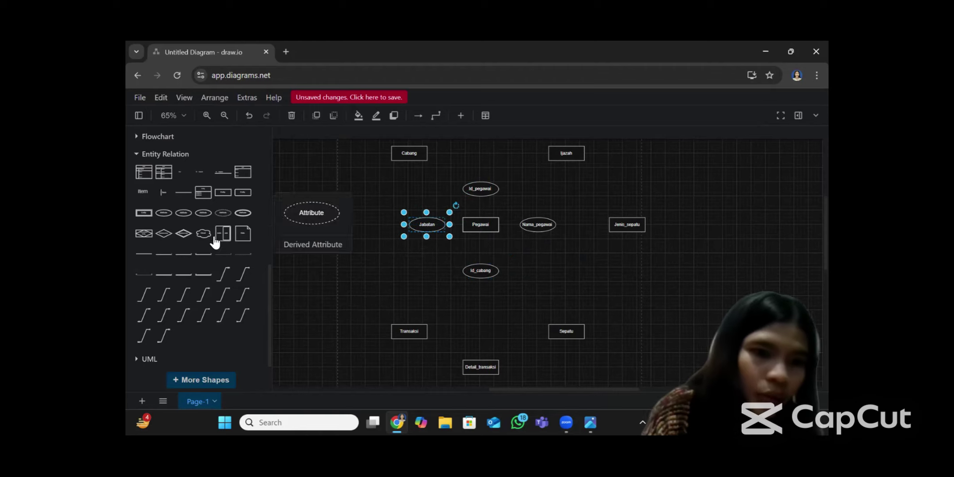
- Connect Pegawai to Nama_pegawai with a plain line and straighten it to run horizontally
{"action": "scroll", "coordinate": [229, 199], "scroll_direction": "up", "scroll_amount": 1}
{"action": "scroll", "coordinate": [218, 165], "scroll_direction": "up", "scroll_amount": 5}
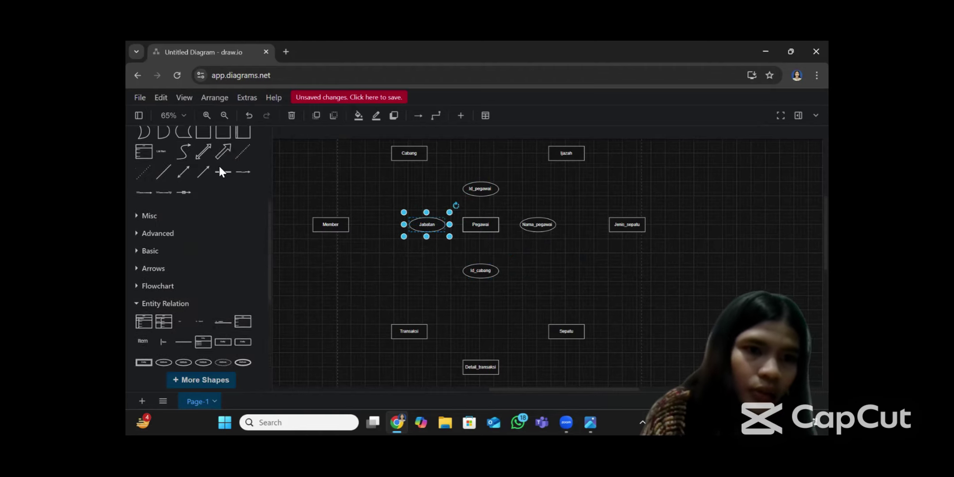
{"action": "scroll", "coordinate": [247, 168], "scroll_direction": "down", "scroll_amount": 2}
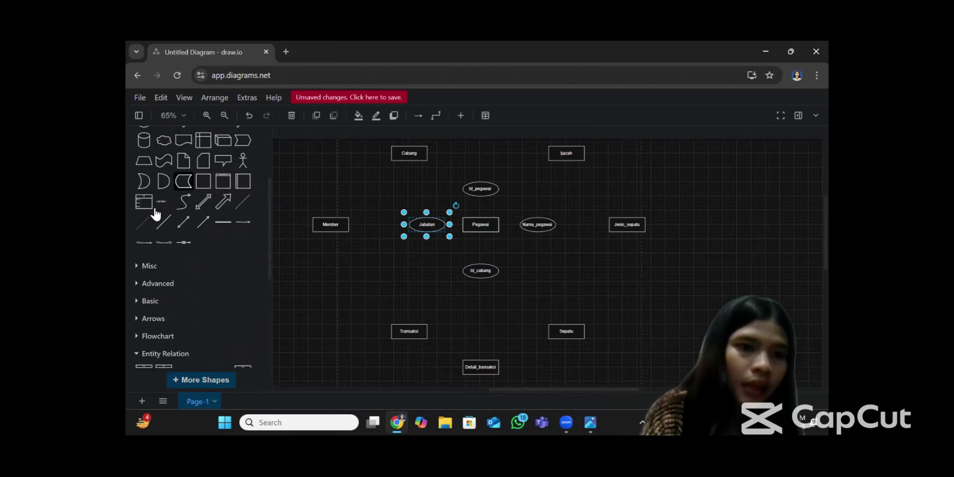
{"action": "left_click", "coordinate": [164, 227]}
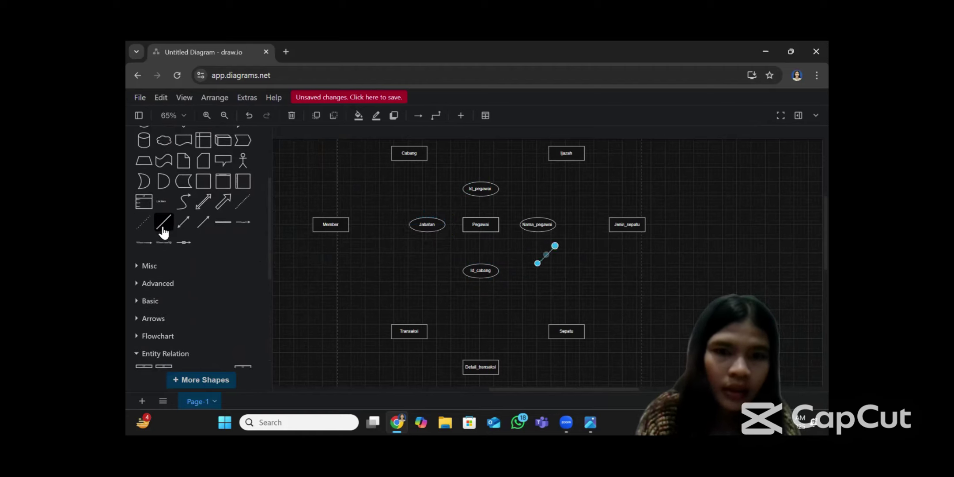
{"action": "left_click_drag", "start_coordinate": [556, 246], "coordinate": [498, 225]}
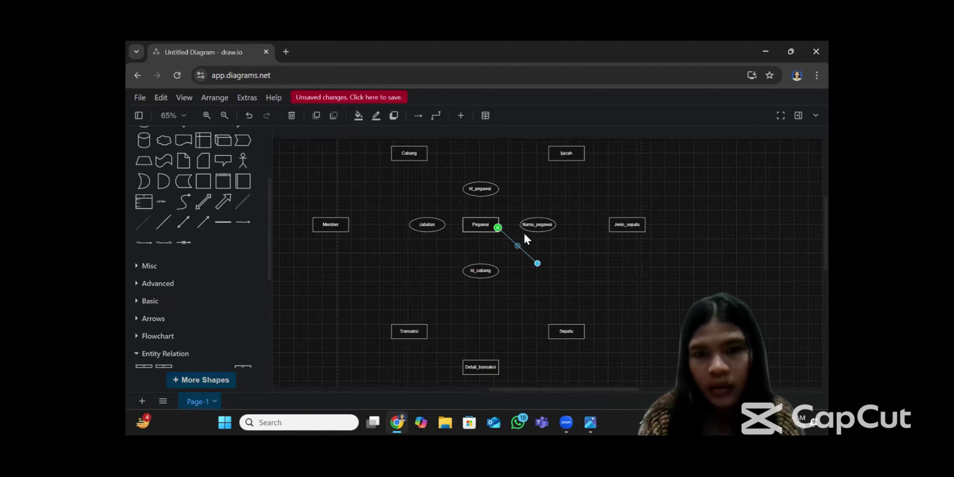
{"action": "left_click_drag", "start_coordinate": [537, 263], "coordinate": [520, 225]}
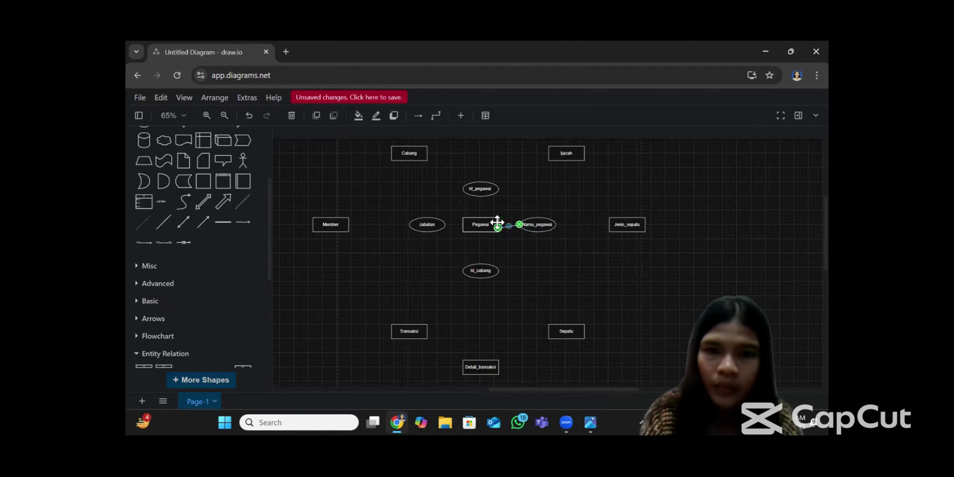
{"action": "scroll", "coordinate": [500, 228], "scroll_direction": "up", "scroll_amount": 3, "text": "ctrl"}
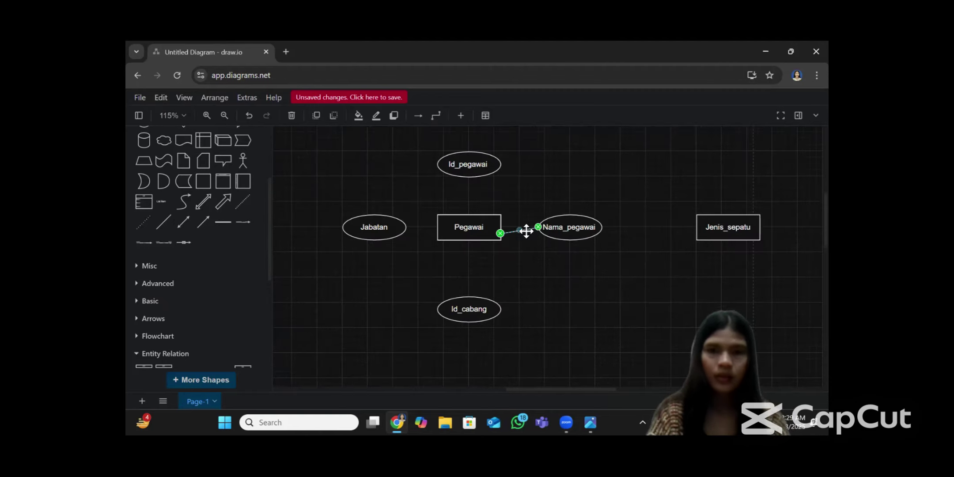
{"action": "left_click_drag", "start_coordinate": [500, 234], "coordinate": [500, 228]}
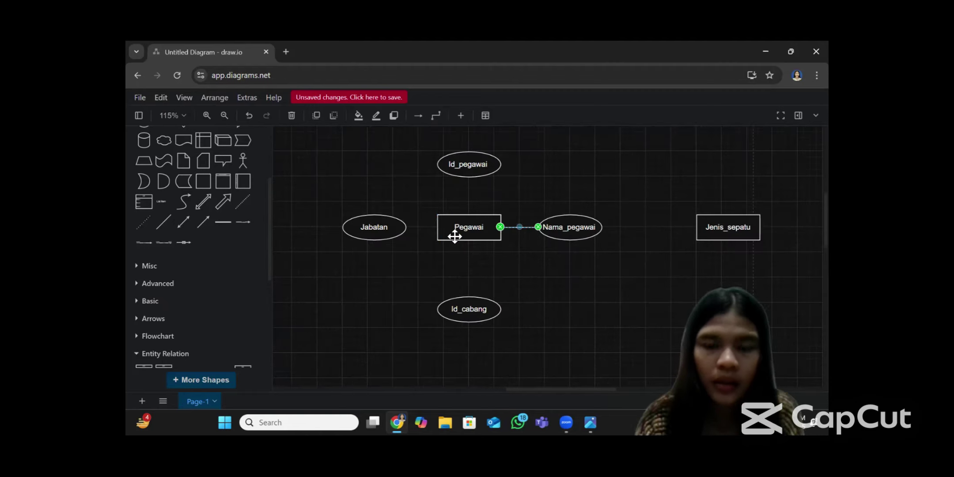
- Connect the lower side of Pegawai to Id_cabang with a plain line and move Id_cabang closer to Pegawai
{"action": "left_click", "coordinate": [170, 224]}
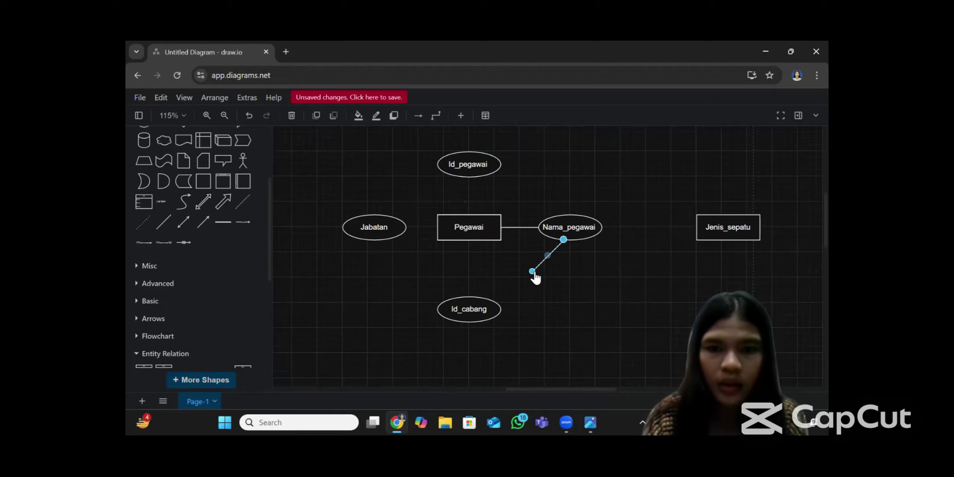
{"action": "left_click_drag", "start_coordinate": [532, 271], "coordinate": [469, 241]}
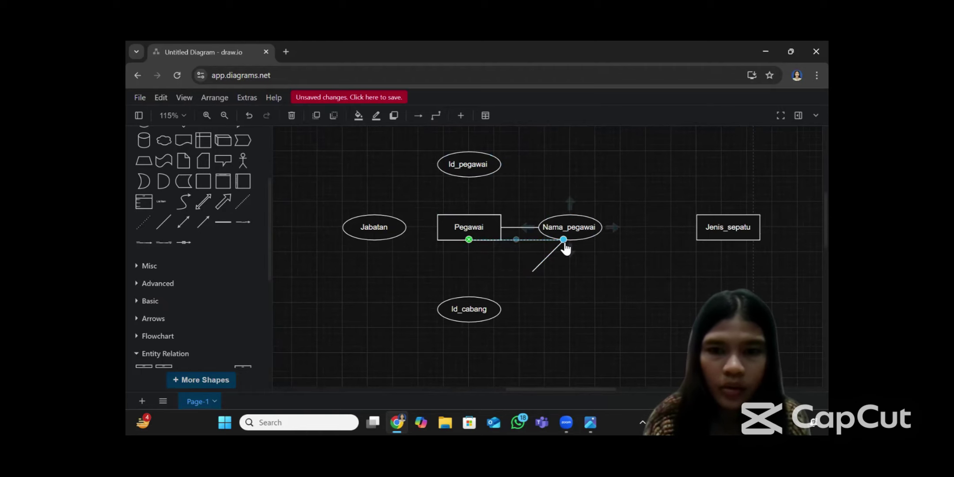
{"action": "left_click_drag", "start_coordinate": [564, 241], "coordinate": [472, 286]}
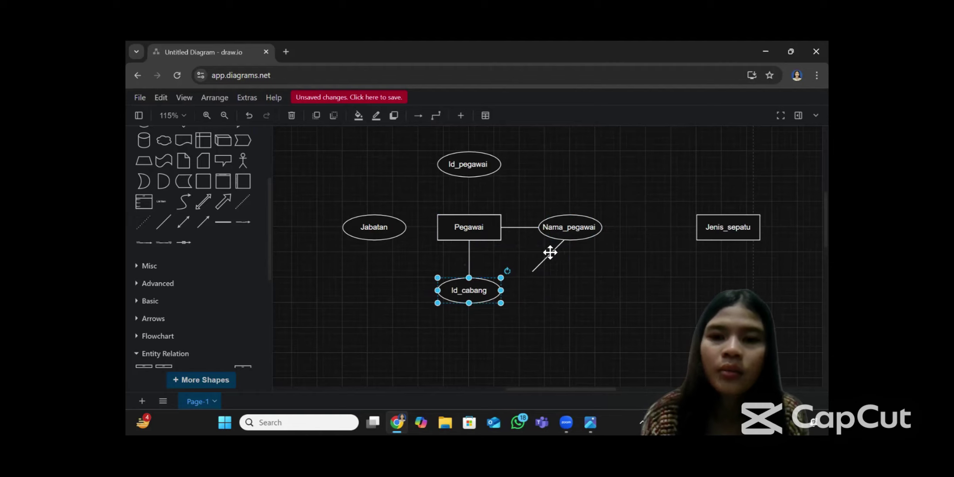
- Connect Pegawai to Id_pegawai above it and to Jabatan beside it with plain lines
{"action": "left_click", "coordinate": [550, 254]}
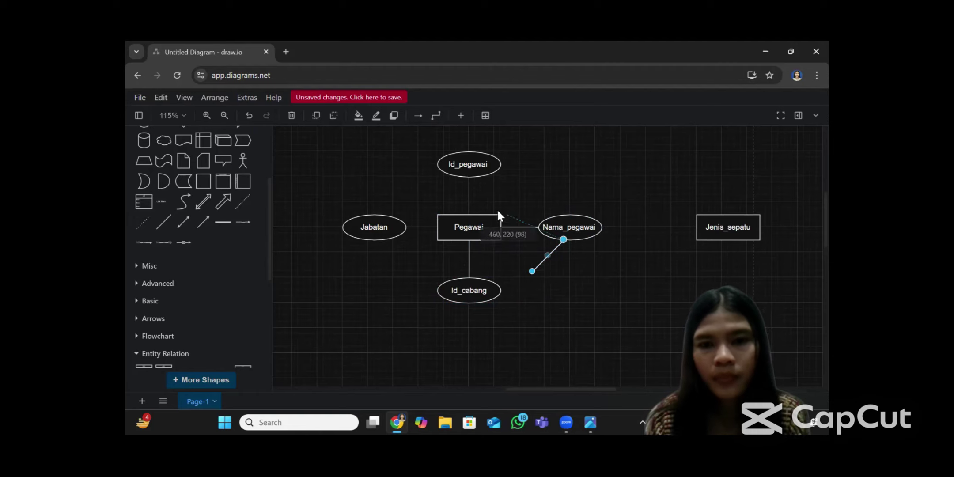
{"action": "left_click_drag", "start_coordinate": [469, 177], "coordinate": [469, 178]}
{"action": "left_click_drag", "start_coordinate": [563, 240], "coordinate": [470, 216]}
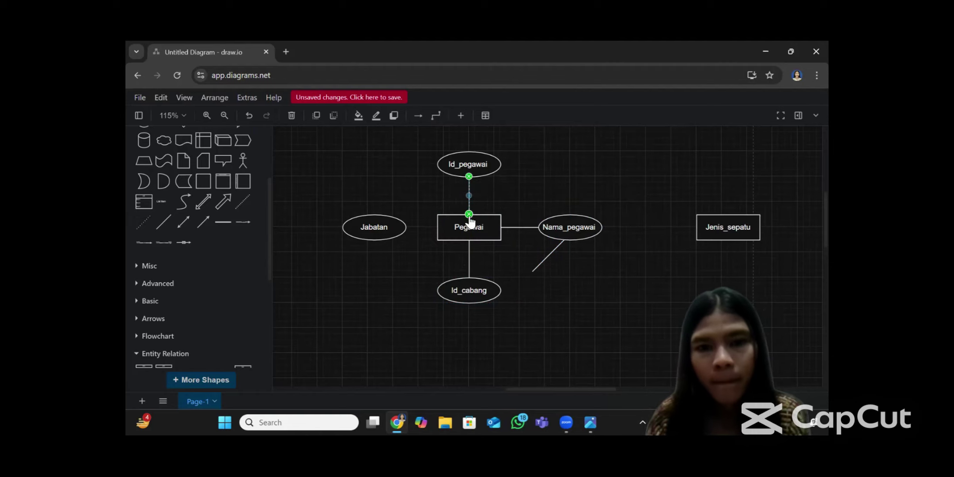
{"action": "left_click", "coordinate": [544, 253]}
{"action": "mouse_move", "coordinate": [548, 257]}
{"action": "left_mouse_down"}
{"action": "mouse_move", "coordinate": [467, 213]}
{"action": "mouse_move", "coordinate": [498, 214]}
{"action": "left_mouse_up"}
{"action": "left_click", "coordinate": [612, 295]}
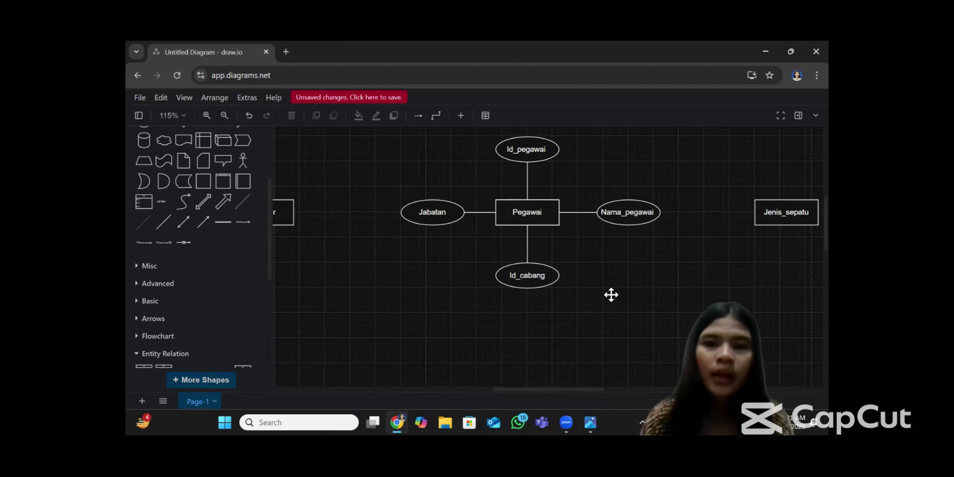
- Add an attribute ellipse labelled Id_cabang and place it to the right of Cabang at the same height
{"action": "scroll", "coordinate": [612, 295], "scroll_direction": "down", "scroll_amount": 1}
{"action": "scroll", "coordinate": [558, 203], "scroll_direction": "up", "scroll_amount": 2}
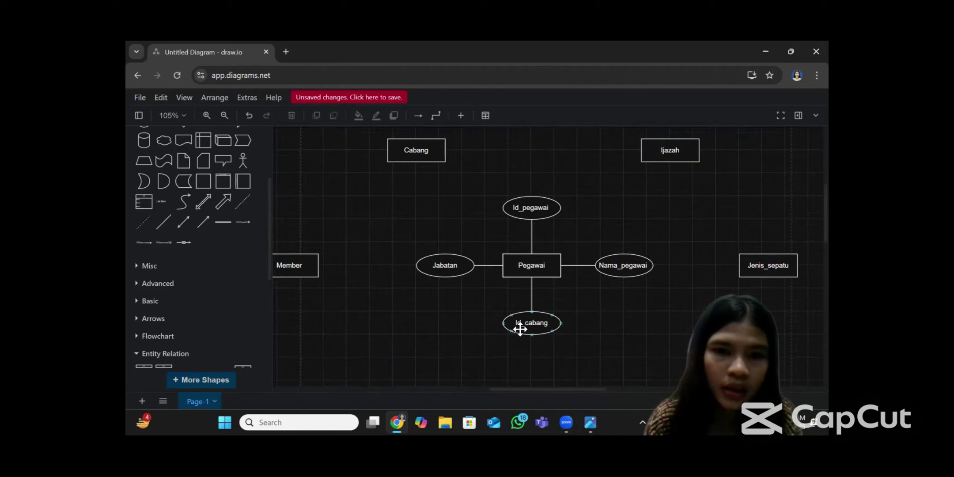
{"action": "scroll", "coordinate": [518, 327], "scroll_direction": "down", "scroll_amount": 2}
{"action": "scroll", "coordinate": [518, 325], "scroll_direction": "up", "scroll_amount": 1}
{"action": "scroll", "coordinate": [519, 326], "scroll_direction": "up", "scroll_amount": 1}
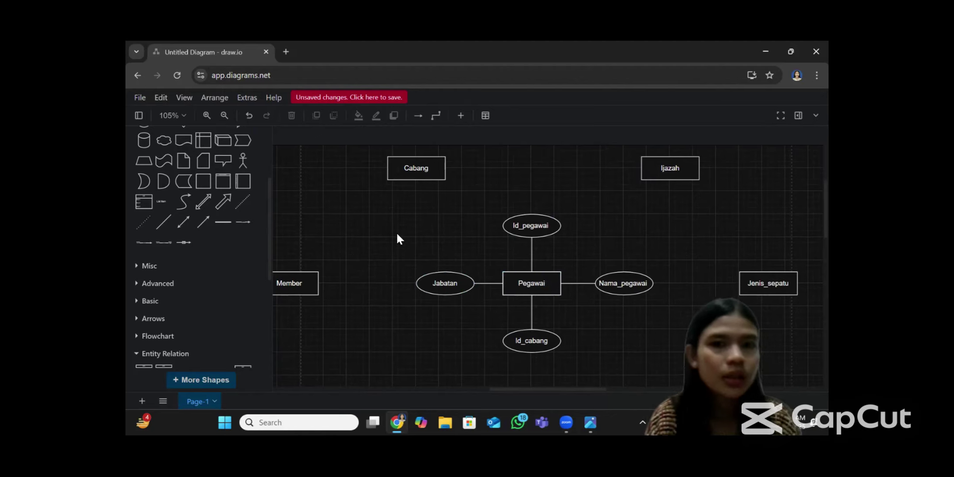
{"action": "scroll", "coordinate": [398, 235], "scroll_direction": "up", "scroll_amount": 2}
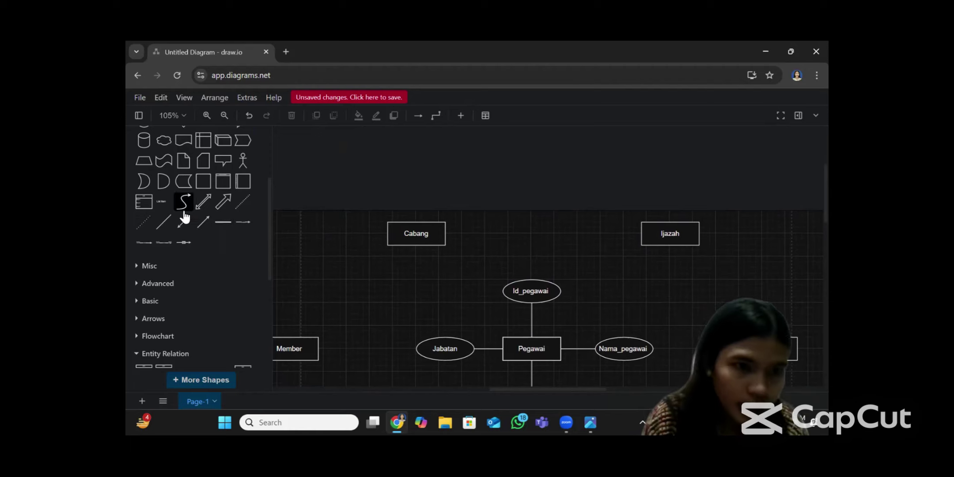
{"action": "scroll", "coordinate": [209, 190], "scroll_direction": "down", "scroll_amount": 5}
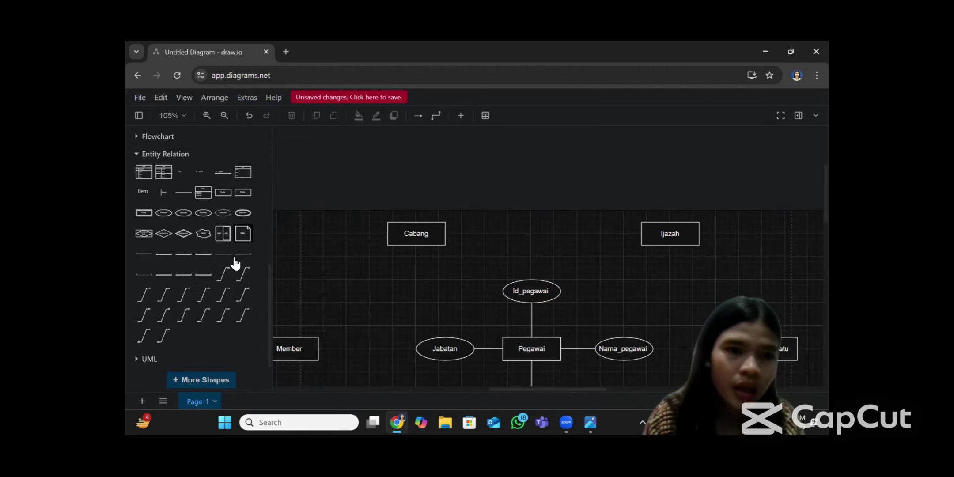
{"action": "left_click", "coordinate": [161, 221]}
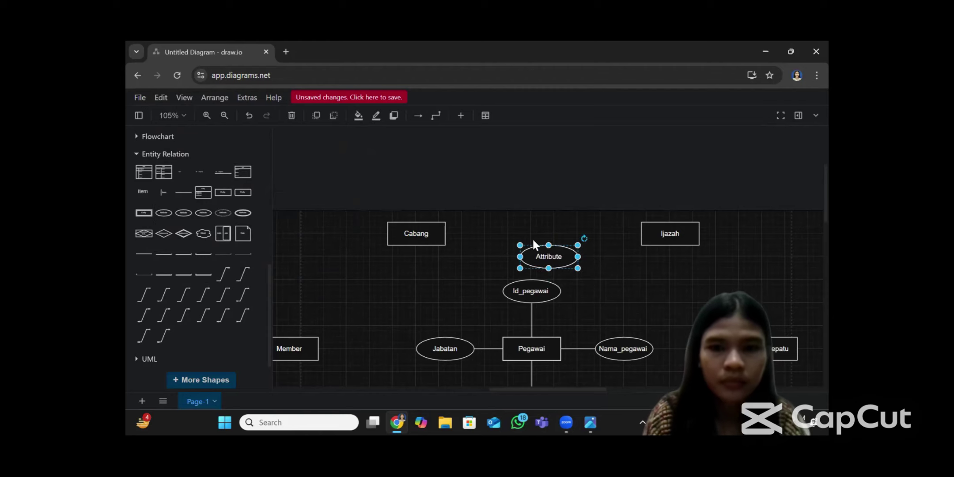
{"action": "double_click", "coordinate": [556, 258]}
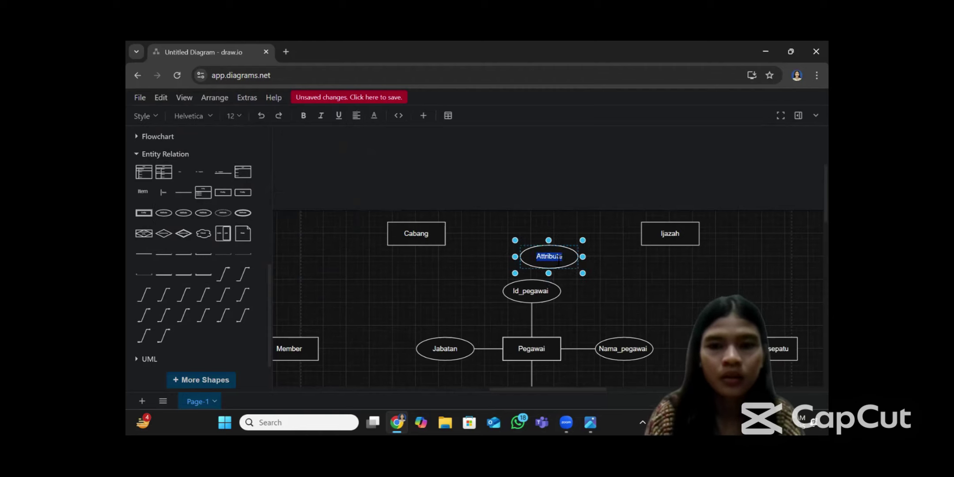
{"action": "key", "text": "BackSpace"}
{"action": "type", "text": "Id_"}
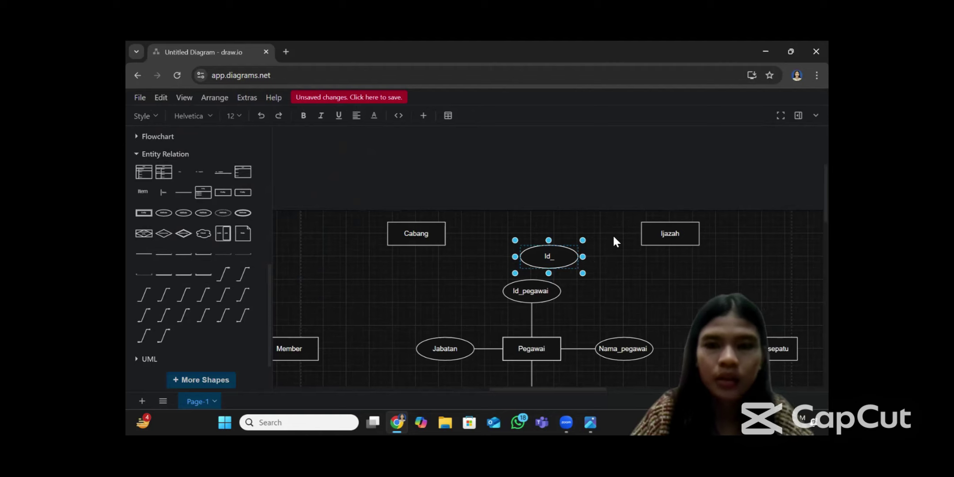
{"action": "type", "text": "cabang"}
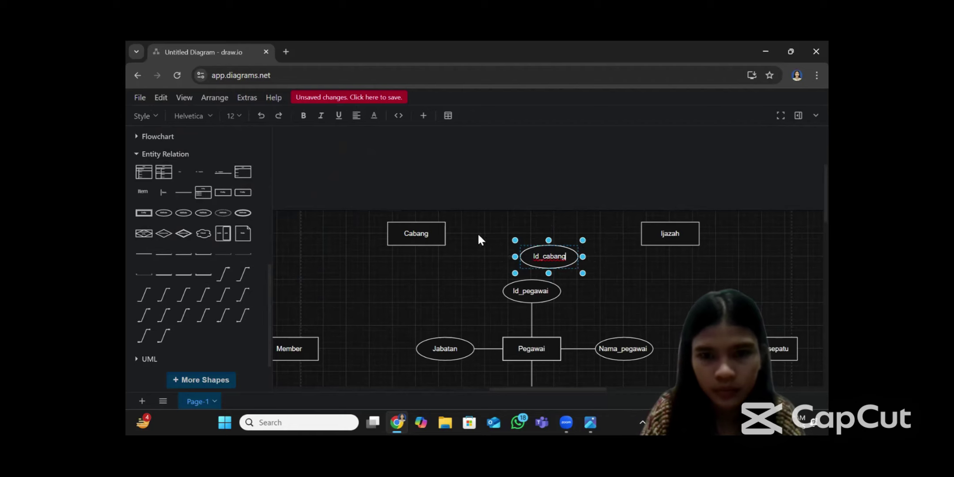
{"action": "left_click_drag", "start_coordinate": [531, 254], "coordinate": [493, 236]}
- Label the next spare attribute ellipse Alamat and place it directly above Cabang
{"action": "double_click", "coordinate": [549, 256]}
{"action": "key", "text": "BackSpace"}
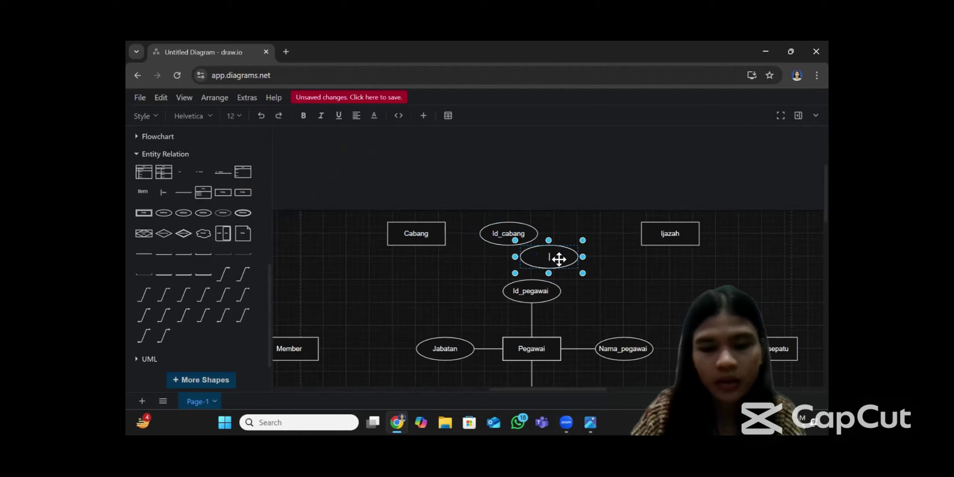
{"action": "type", "text": "Alamat"}
{"action": "left_click", "coordinate": [565, 258]}
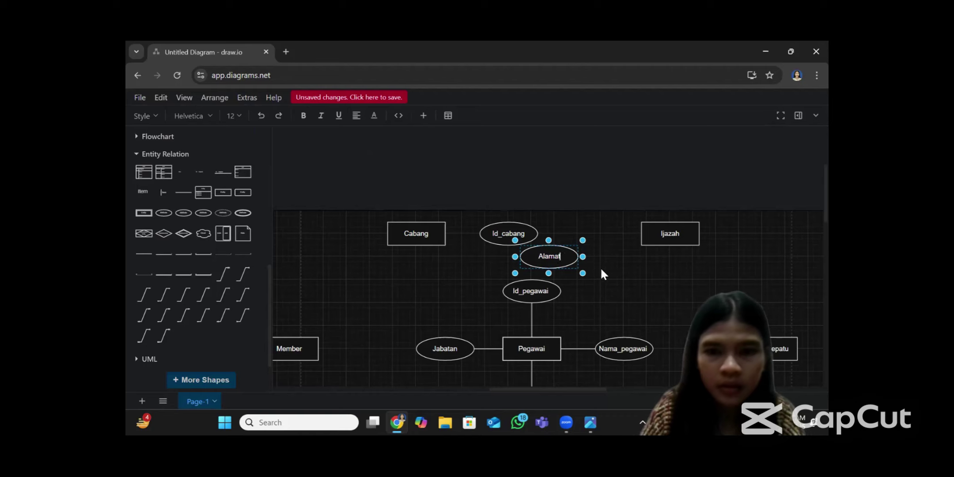
{"action": "left_click_drag", "start_coordinate": [566, 259], "coordinate": [429, 181]}
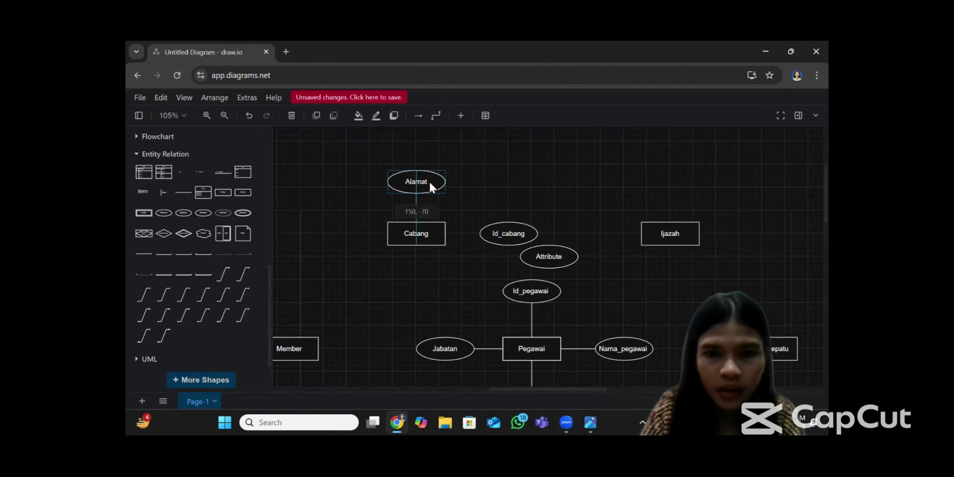
{"action": "left_click", "coordinate": [552, 262]}
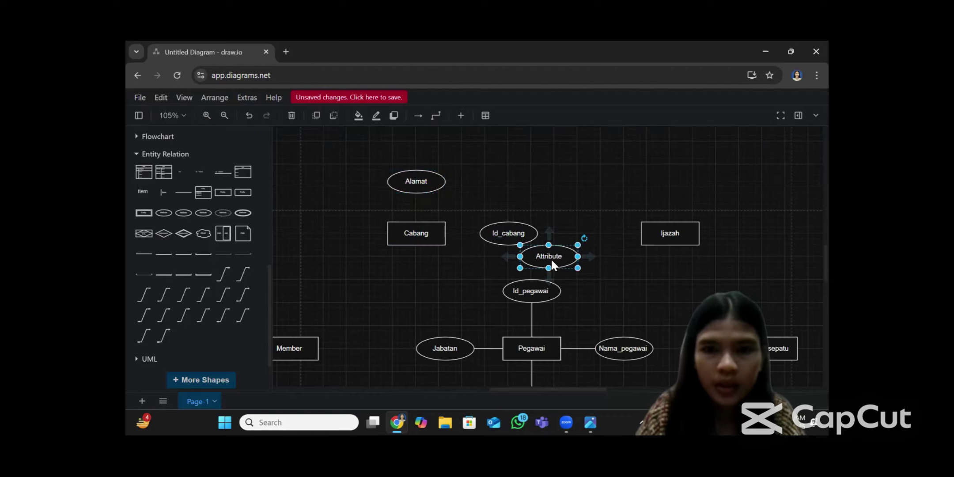
{"action": "key", "text": "Delete"}
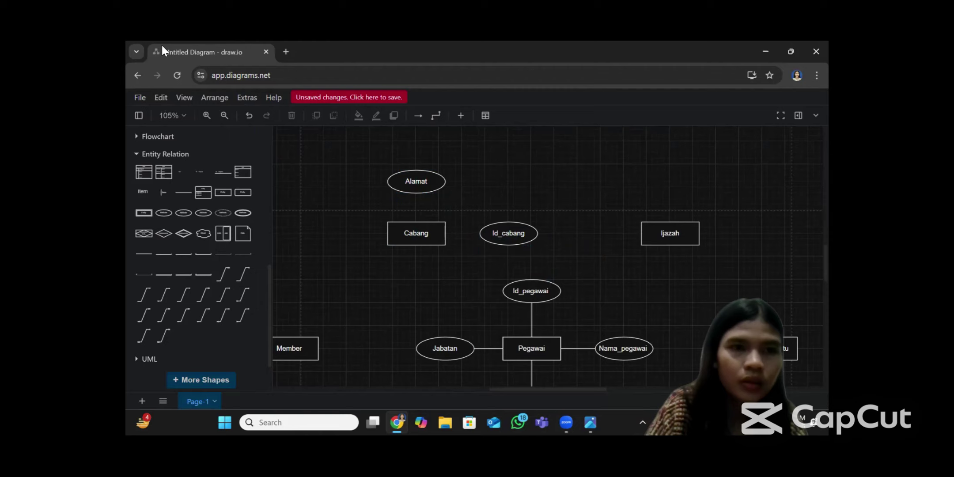
{"action": "left_click", "coordinate": [249, 116]}
- Label the remaining spare attribute ellipse Nama_cabang and place it to the left of Cabang at the same height
{"action": "double_click", "coordinate": [554, 261]}
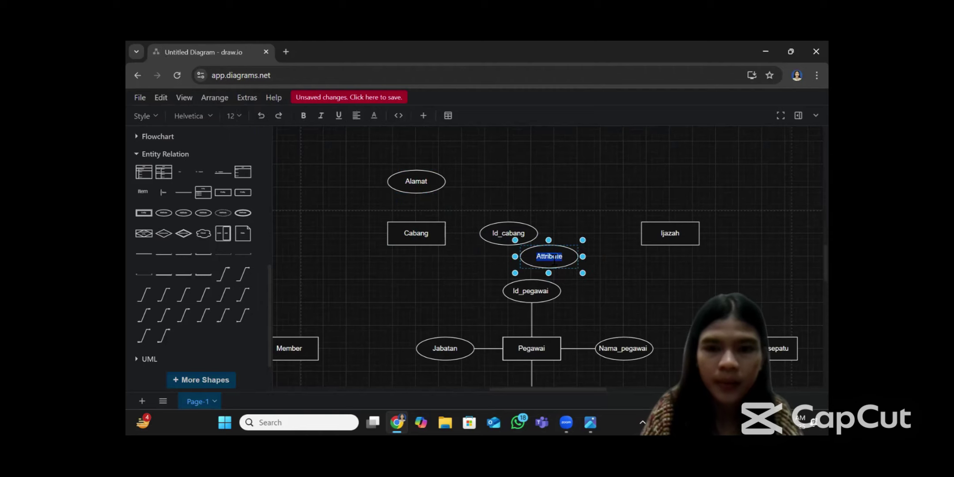
{"action": "key", "text": "BackSpace"}
{"action": "type", "text": "Nama_cabang"}
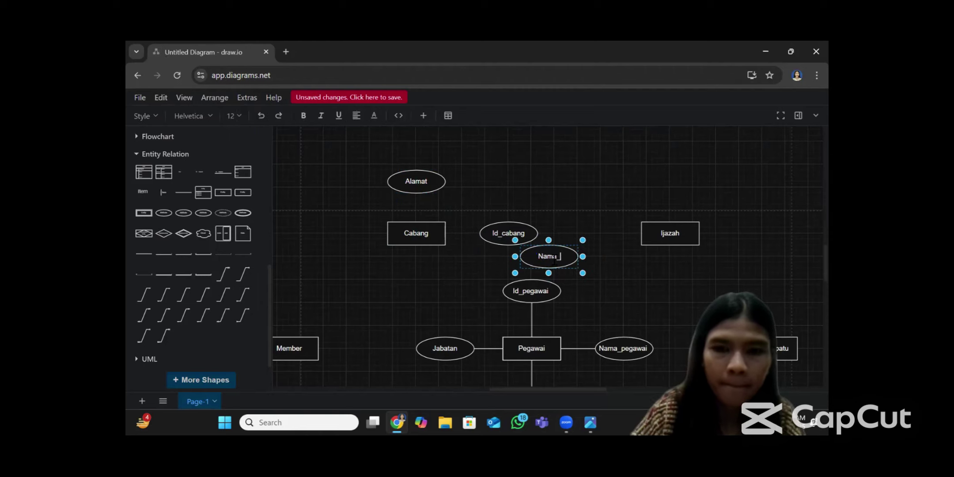
{"action": "left_click_drag", "start_coordinate": [567, 257], "coordinate": [336, 233]}
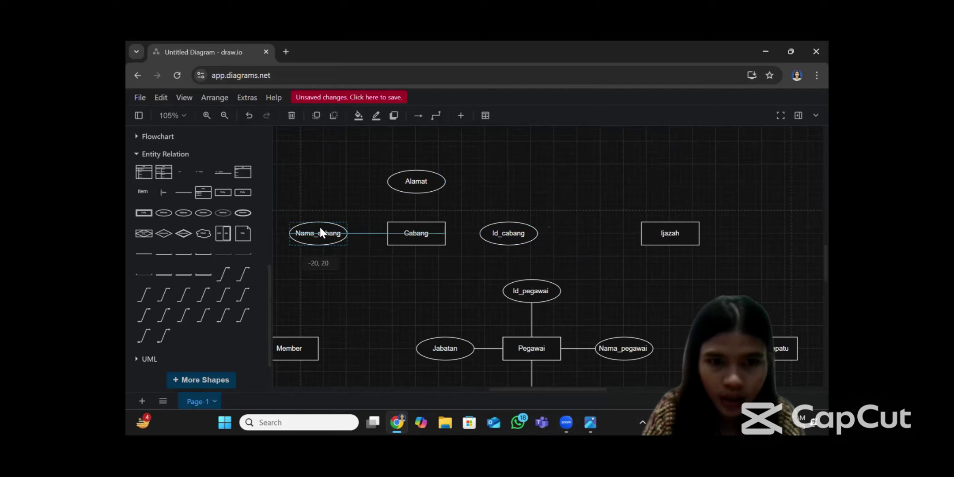
- Connect Cabang to Id_cabang and to Alamat with straight plain lines
{"action": "left_click", "coordinate": [141, 256]}
{"action": "scroll", "coordinate": [141, 256], "scroll_direction": "up", "scroll_amount": 4}
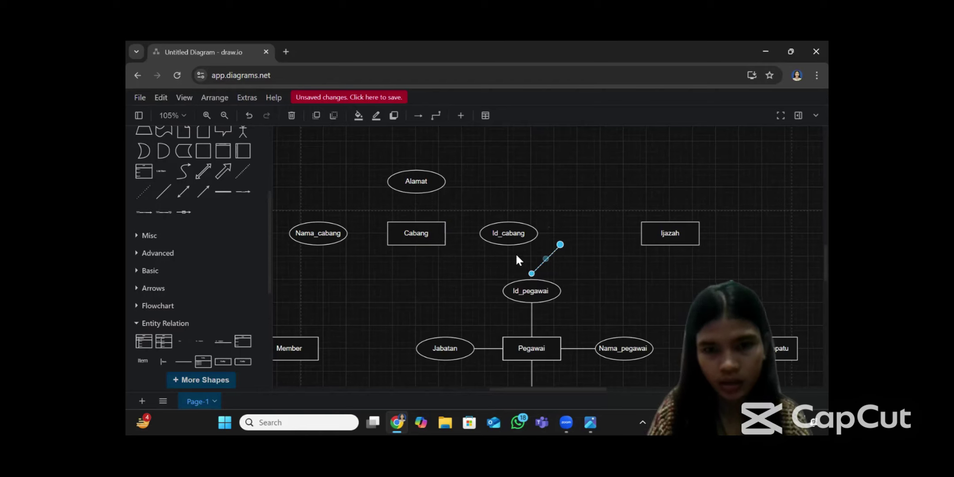
{"action": "left_click_drag", "start_coordinate": [532, 274], "coordinate": [446, 232]}
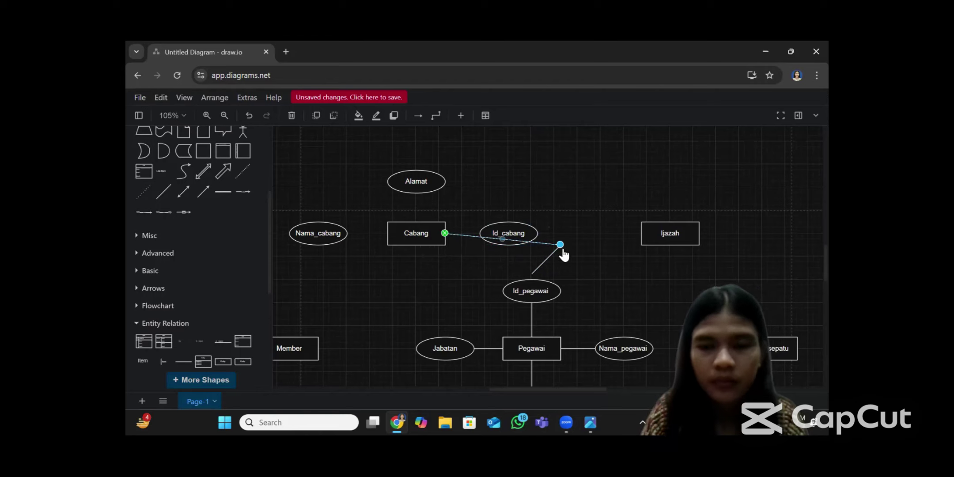
{"action": "left_click_drag", "start_coordinate": [560, 244], "coordinate": [417, 194]}
{"action": "left_click_drag", "start_coordinate": [399, 228], "coordinate": [416, 221]}
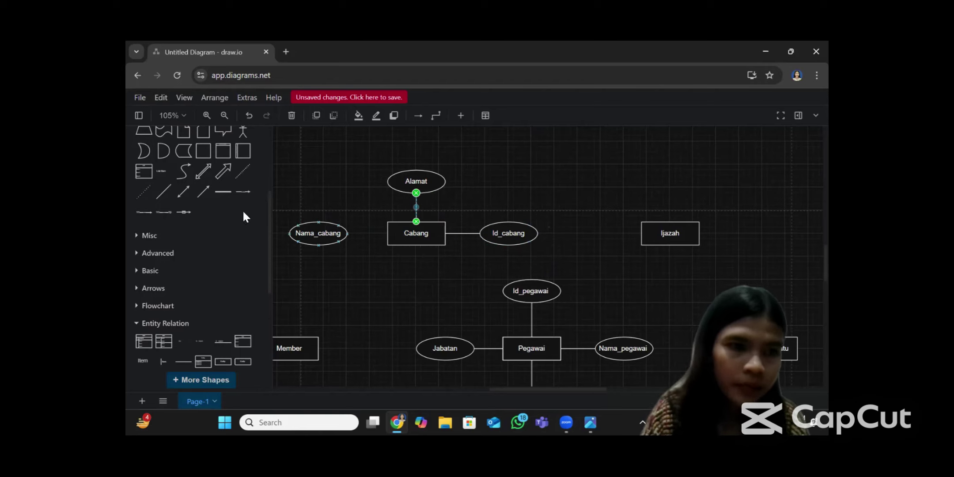
- Connect the left side of Cabang to Nama_cabang with a straight plain line
{"action": "left_click", "coordinate": [163, 192]}
{"action": "left_click_drag", "start_coordinate": [549, 256], "coordinate": [387, 233]}
{"action": "left_click_drag", "start_coordinate": [353, 239], "coordinate": [346, 233]}
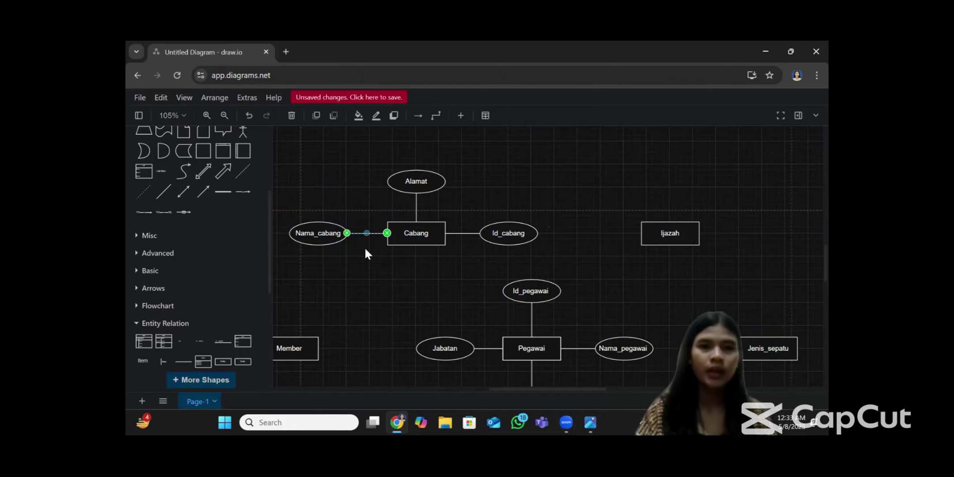
- Switch to the image viewer to consult the shoe factory case description
{"action": "scroll", "coordinate": [653, 290], "scroll_direction": "right", "scroll_amount": 3}
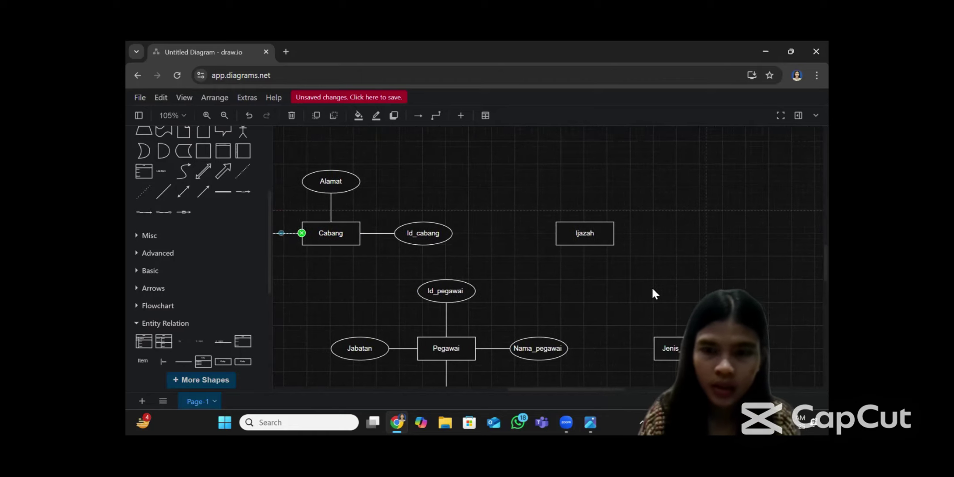
{"action": "scroll", "coordinate": [653, 294], "scroll_direction": "down", "scroll_amount": 3}
{"action": "left_click", "coordinate": [590, 422]}
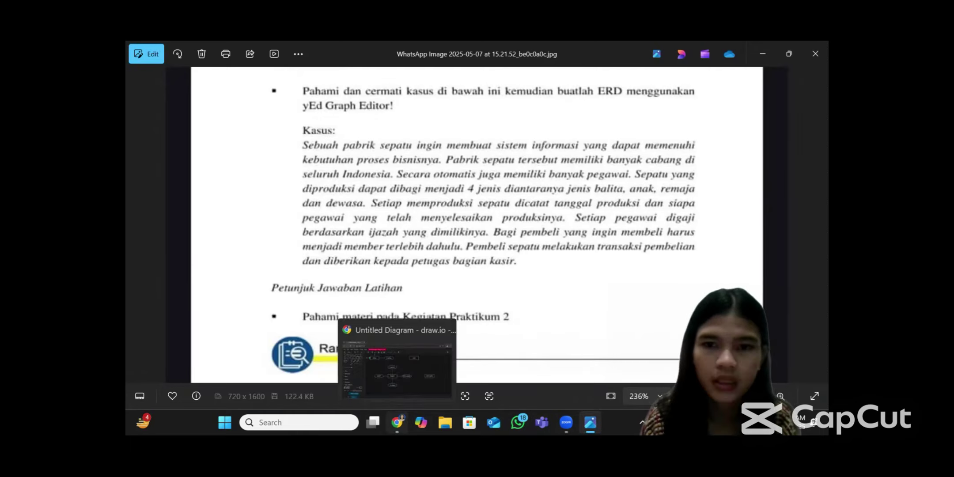
- Switch back to the draw.io diagram and add an attribute ellipse for the Jenis_sepatu entity
{"action": "left_click", "coordinate": [397, 423]}
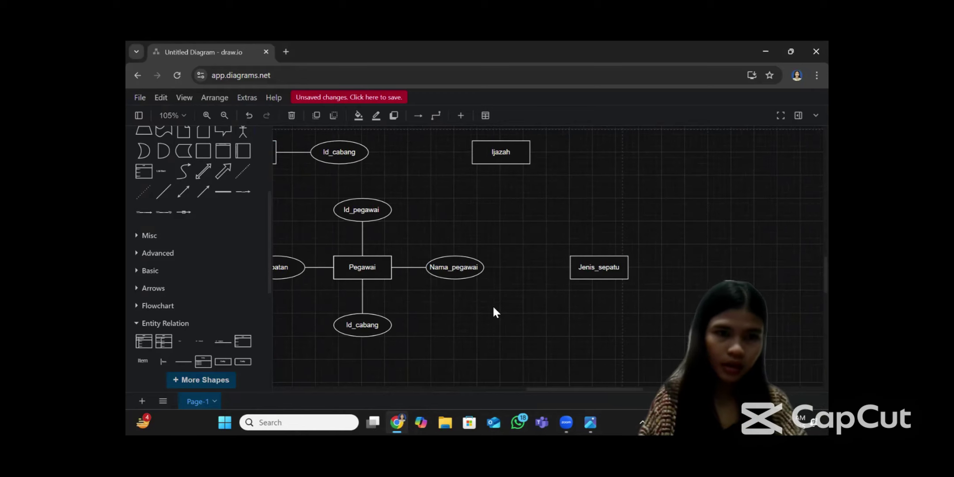
{"action": "scroll", "coordinate": [223, 188], "scroll_direction": "up", "scroll_amount": 1}
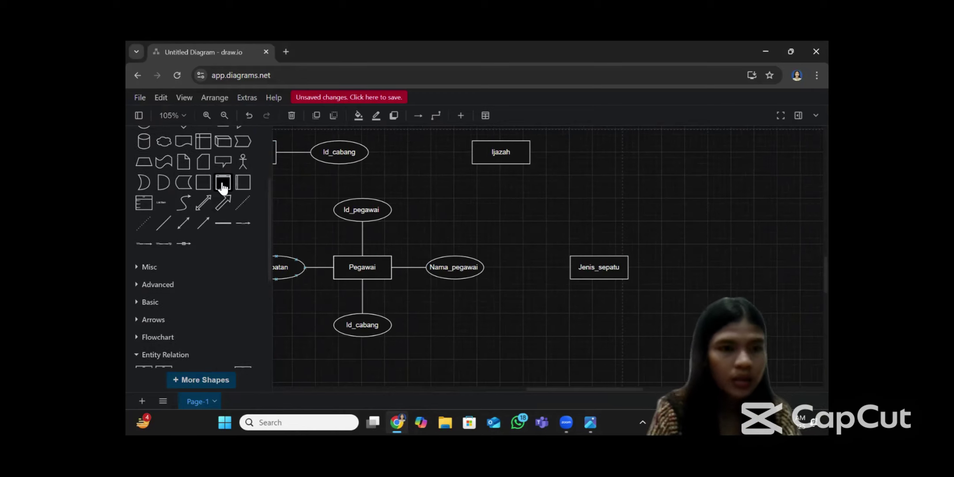
{"action": "mouse_move", "coordinate": [224, 208]}
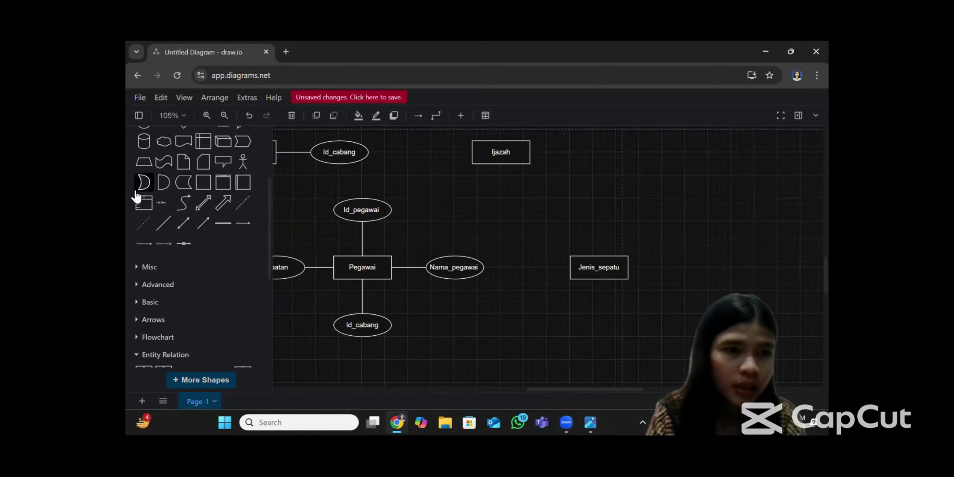
{"action": "scroll", "coordinate": [223, 177], "scroll_direction": "down", "scroll_amount": 4}
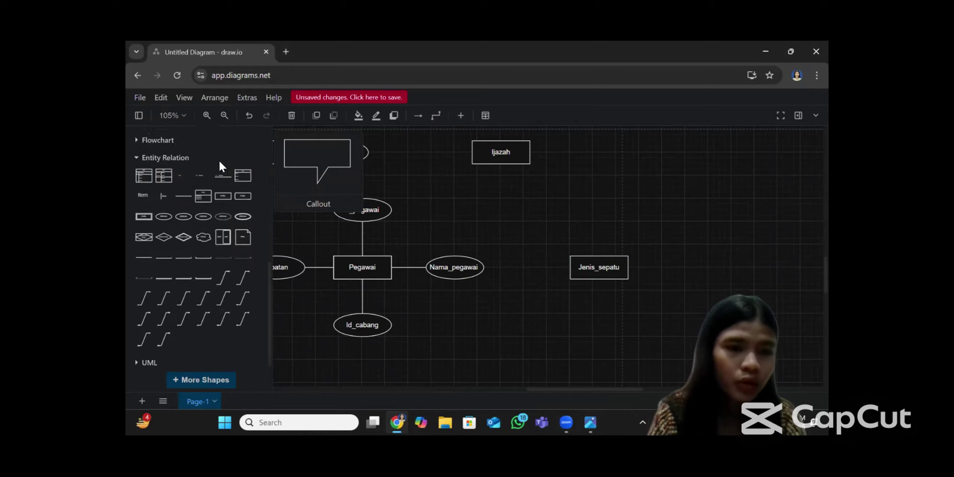
{"action": "left_click", "coordinate": [164, 213]}
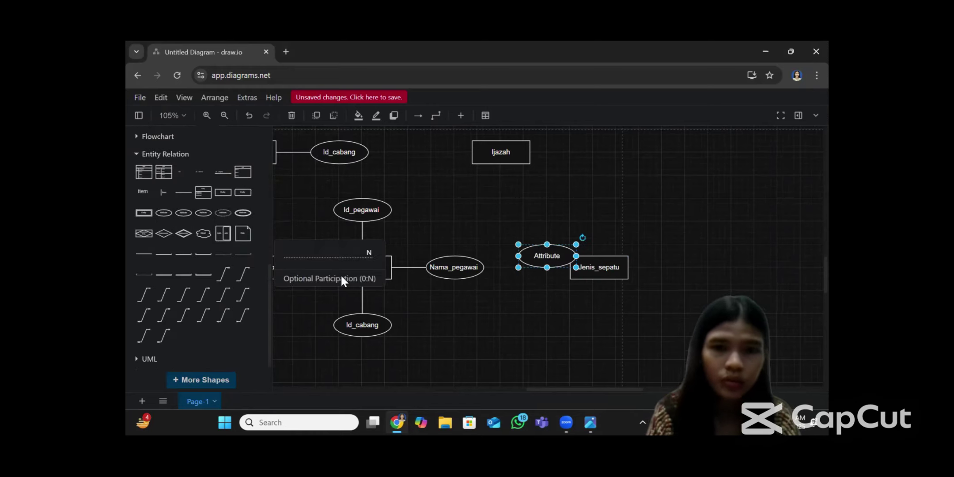
- Label the new attribute ellipse Id_jenis and place it directly above Jenis_sepatu
{"action": "double_click", "coordinate": [550, 258]}
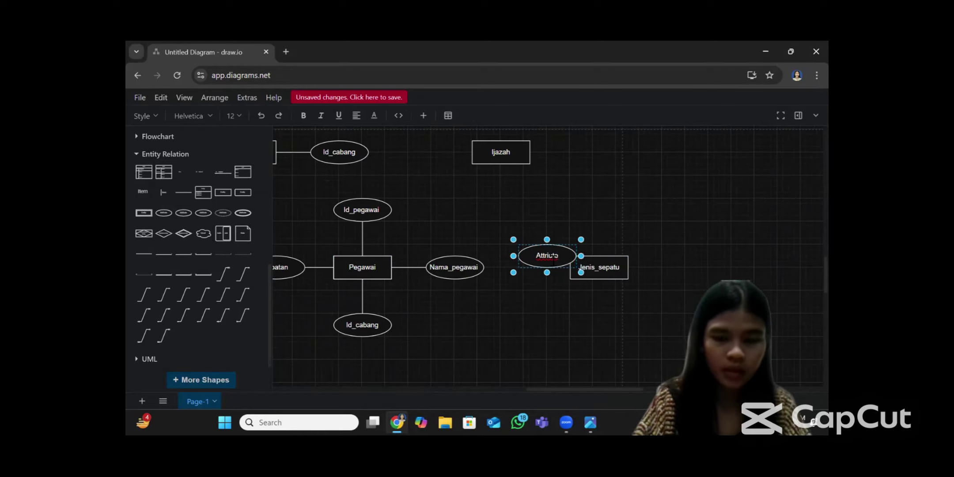
{"action": "left_click", "coordinate": [561, 259]}
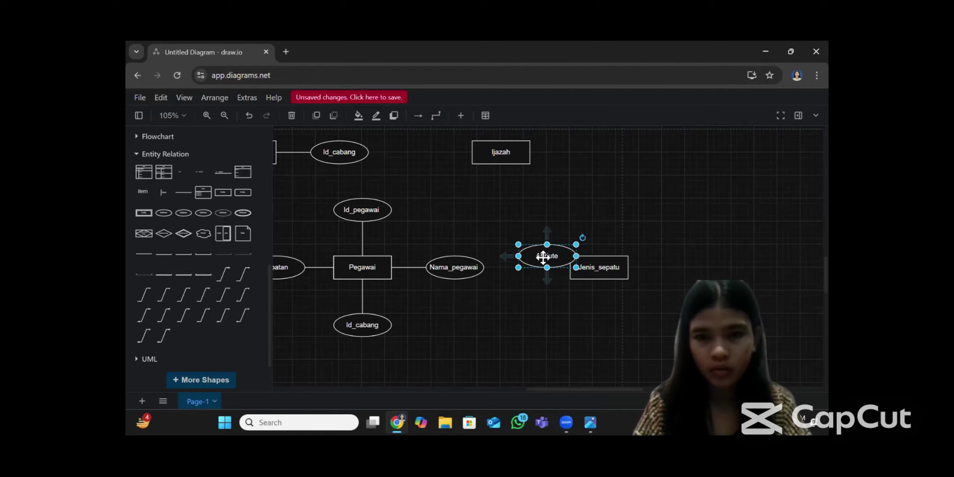
{"action": "type", "text": "Id"}
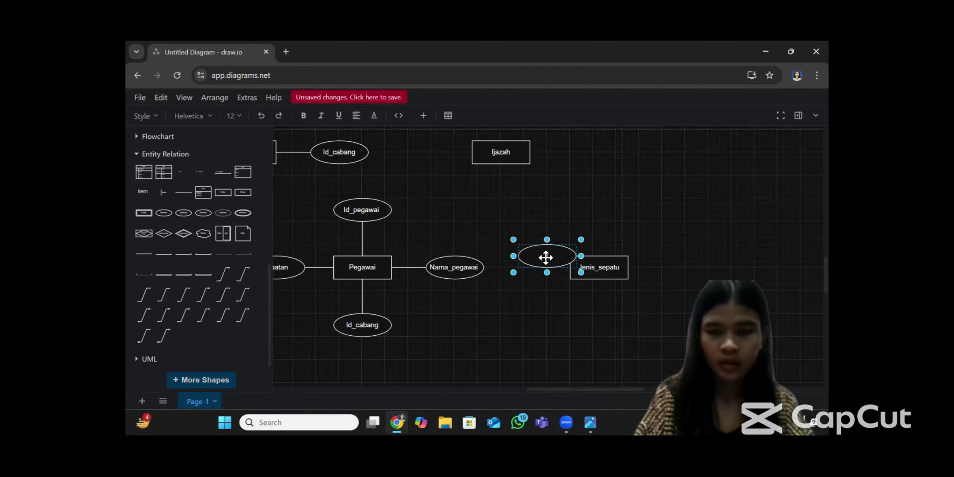
{"action": "type", "text": "_Jeni"}
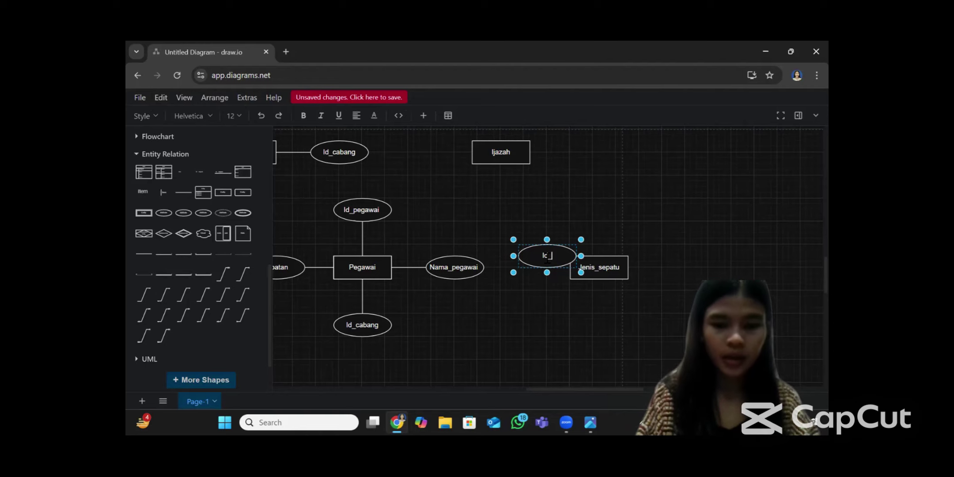
{"action": "type", "text": "s"}
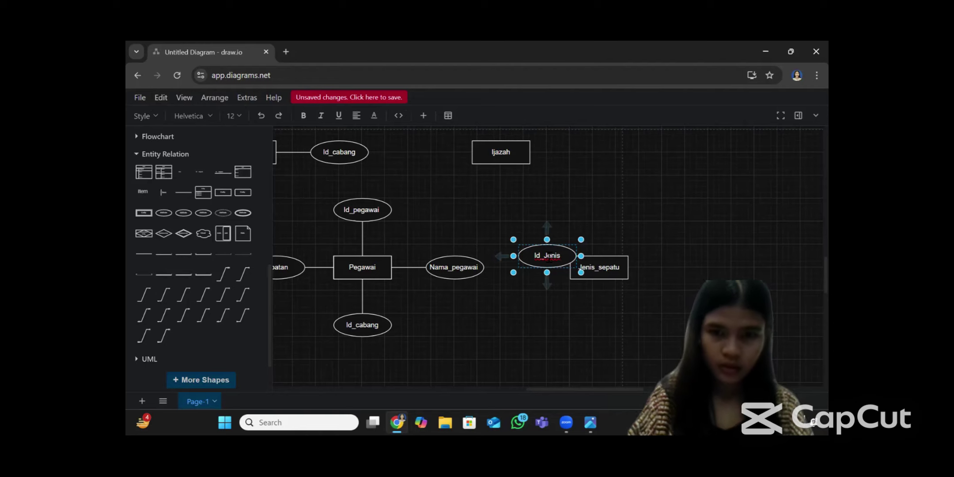
{"action": "type", "text": "\\"}
{"action": "key", "text": "BackSpace"}
{"action": "key", "text": "BackSpace"}
{"action": "key", "text": "BackSpace"}
{"action": "type", "text": "jenis"}
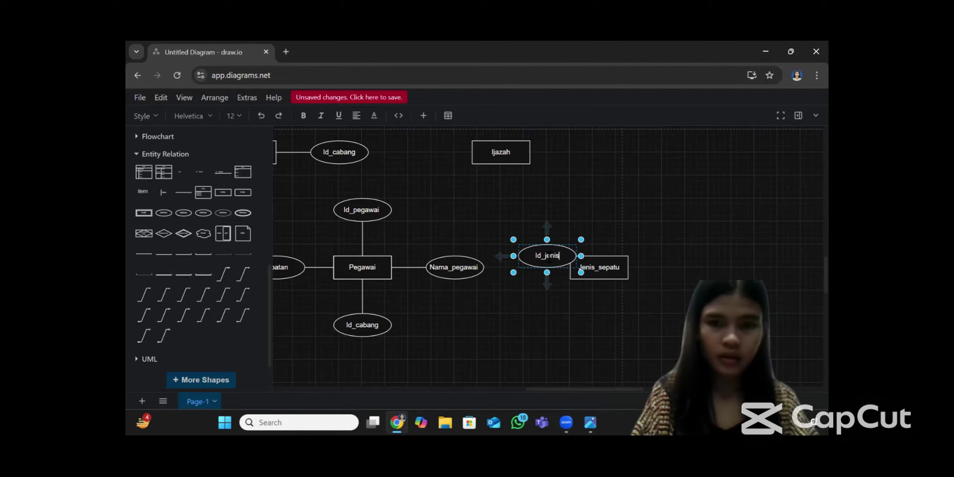
{"action": "left_click_drag", "start_coordinate": [547, 260], "coordinate": [600, 227]}
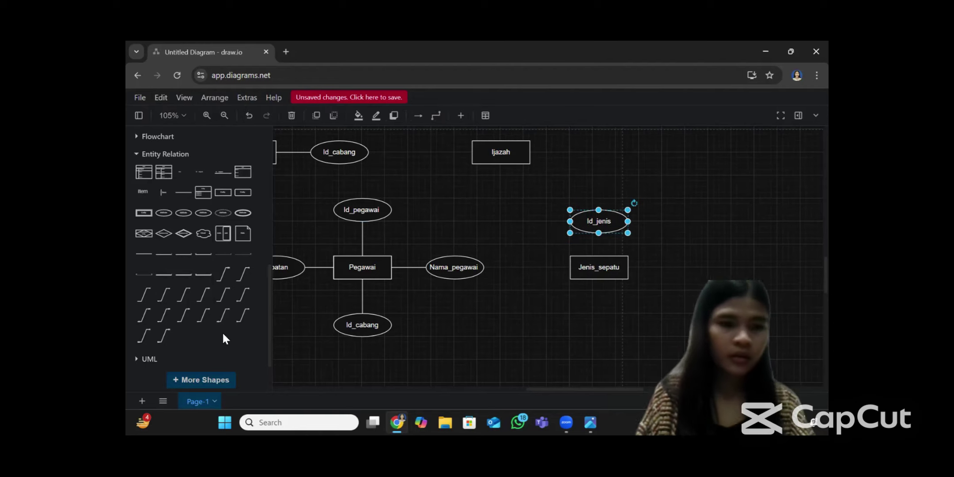
- Add another attribute ellipse labelled nama_jenis and place it to the right of Jenis_sepatu at the same height
{"action": "left_click", "coordinate": [164, 213]}
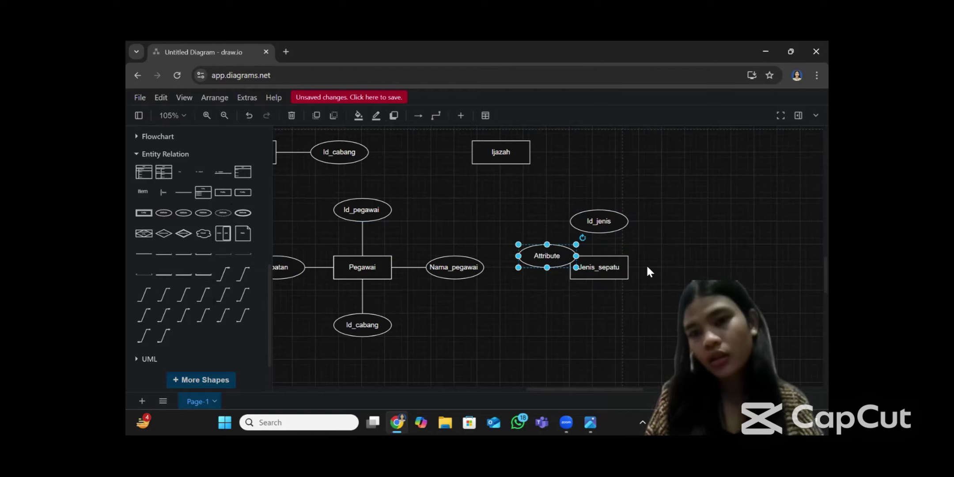
{"action": "left_click_drag", "start_coordinate": [548, 261], "coordinate": [675, 237]}
{"action": "type", "text": "na"}
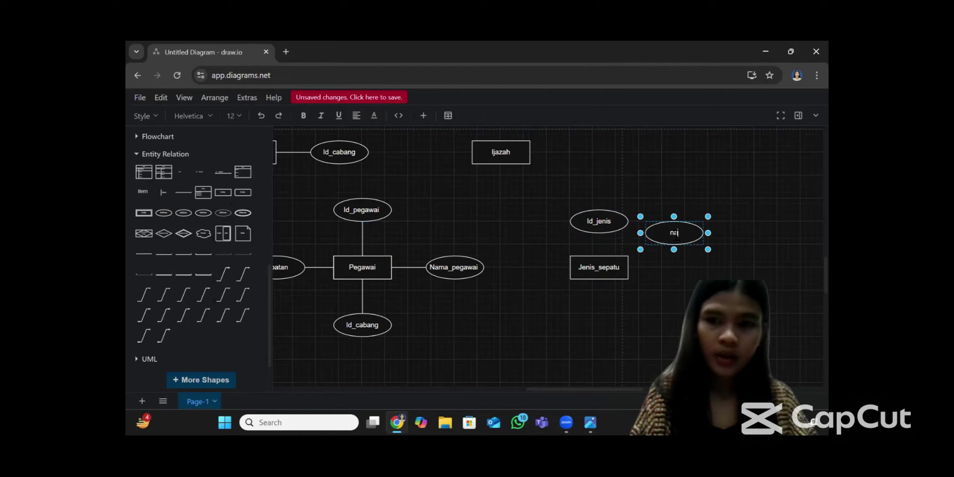
{"action": "type", "text": "ma_jenis"}
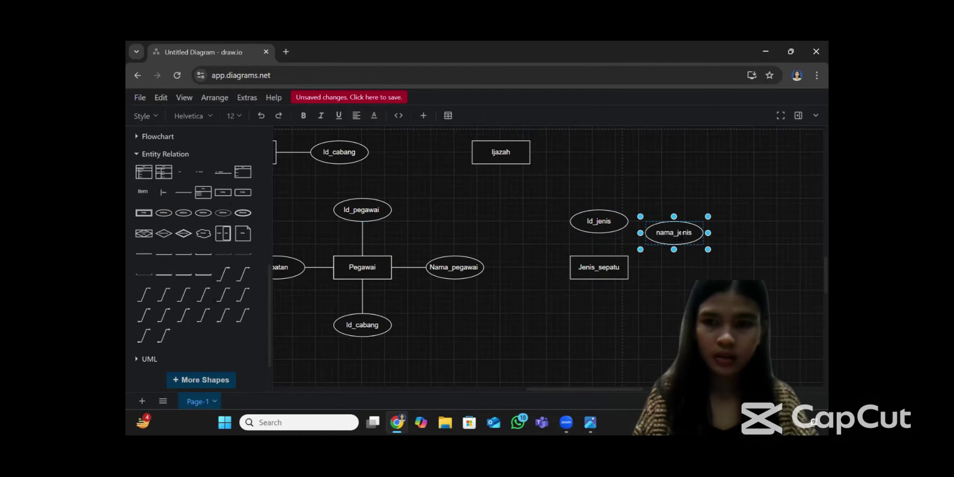
{"action": "left_click_drag", "start_coordinate": [670, 230], "coordinate": [676, 264]}
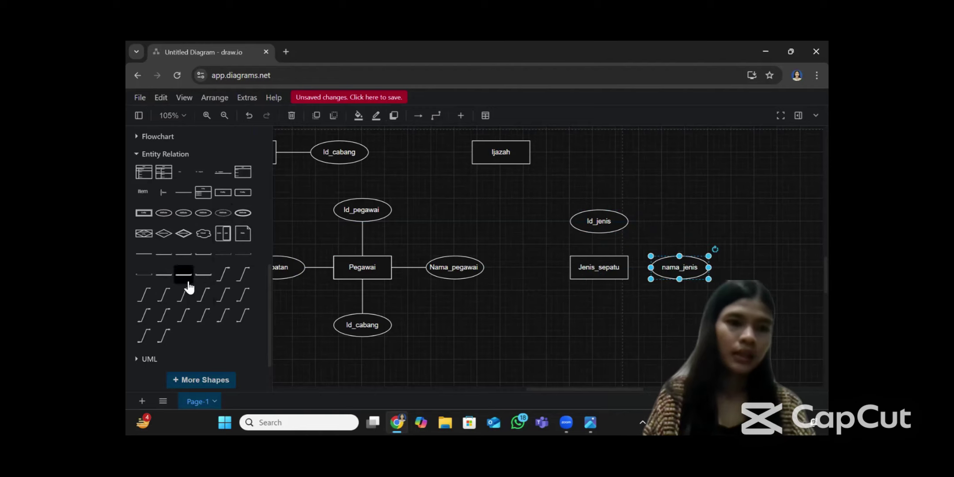
- Connect the top of Jenis_sepatu to Id_jenis with a straight plain line
{"action": "mouse_move", "coordinate": [169, 259]}
{"action": "scroll", "coordinate": [168, 259], "scroll_direction": "up", "scroll_amount": 3}
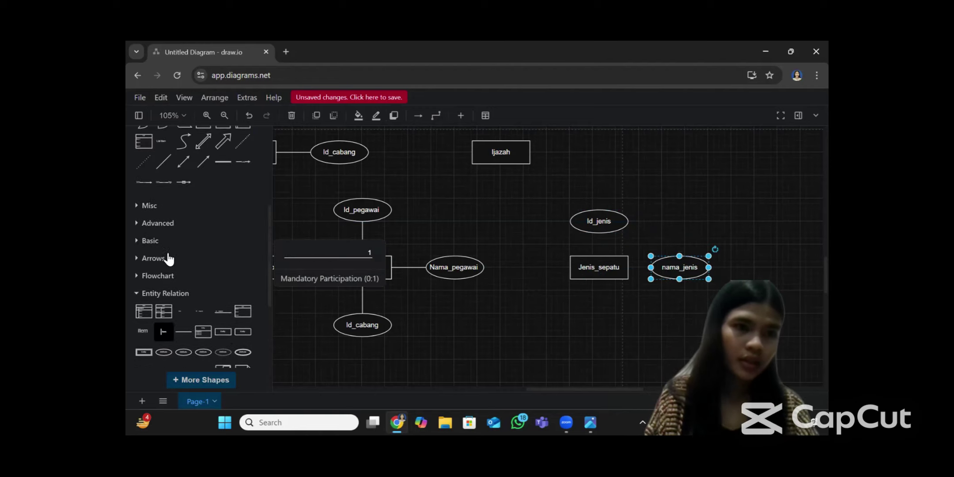
{"action": "left_click", "coordinate": [153, 168]}
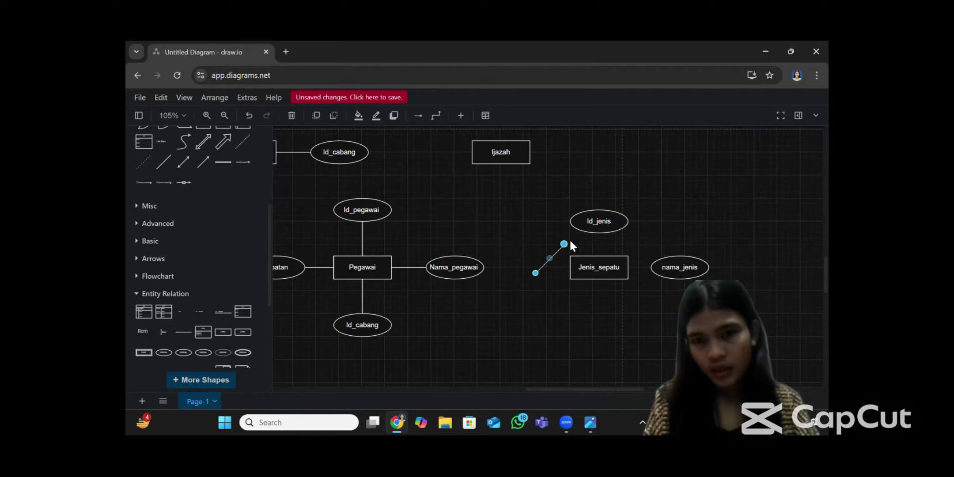
{"action": "left_click_drag", "start_coordinate": [564, 243], "coordinate": [599, 232]}
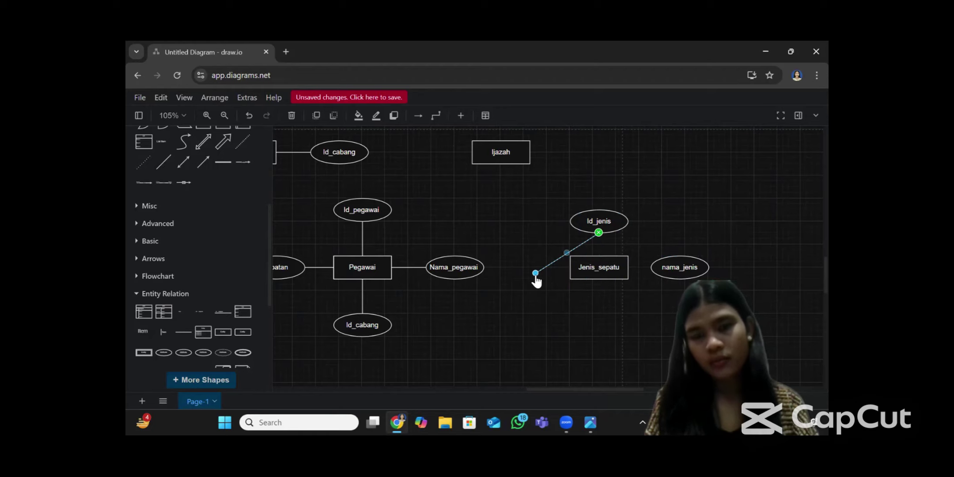
{"action": "left_click_drag", "start_coordinate": [536, 273], "coordinate": [606, 266]}
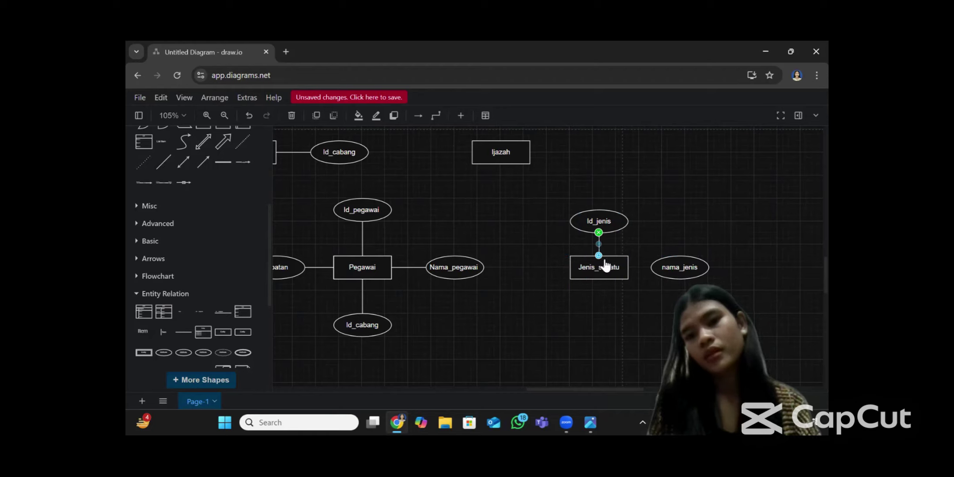
- Connect the right side of Jenis_sepatu to nama_jenis with a straight plain line
{"action": "left_click", "coordinate": [168, 157]}
{"action": "left_click_drag", "start_coordinate": [560, 249], "coordinate": [672, 270]}
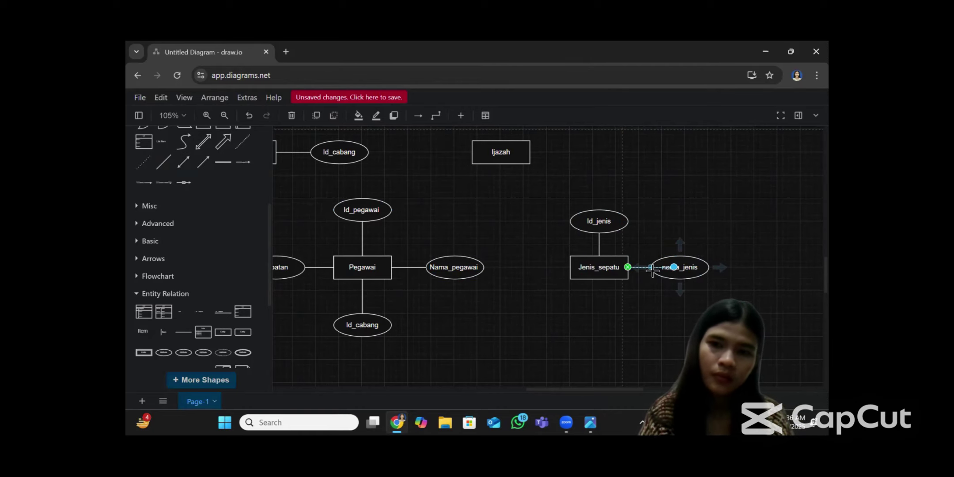
{"action": "left_click_drag", "start_coordinate": [674, 268], "coordinate": [652, 268]}
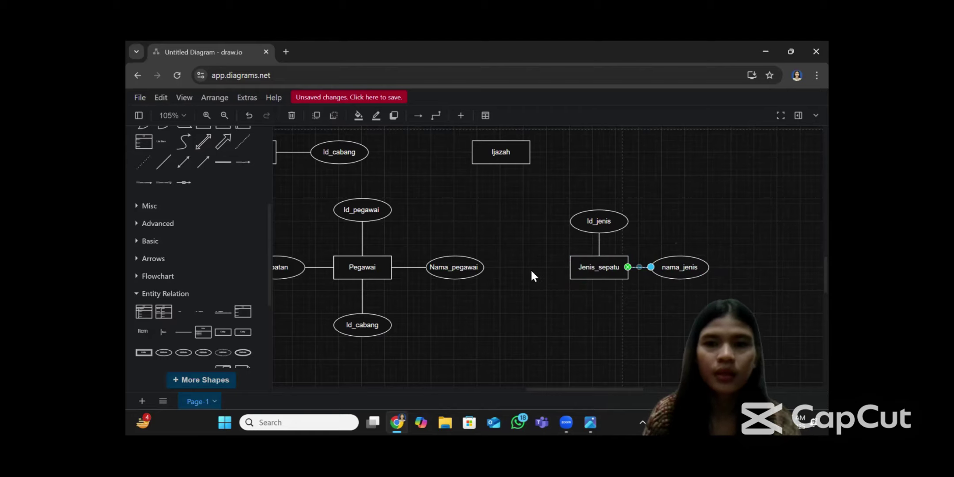
- Consult the shoe factory case description in the image viewer and return to the draw.io diagram
{"action": "mouse_move", "coordinate": [590, 422]}
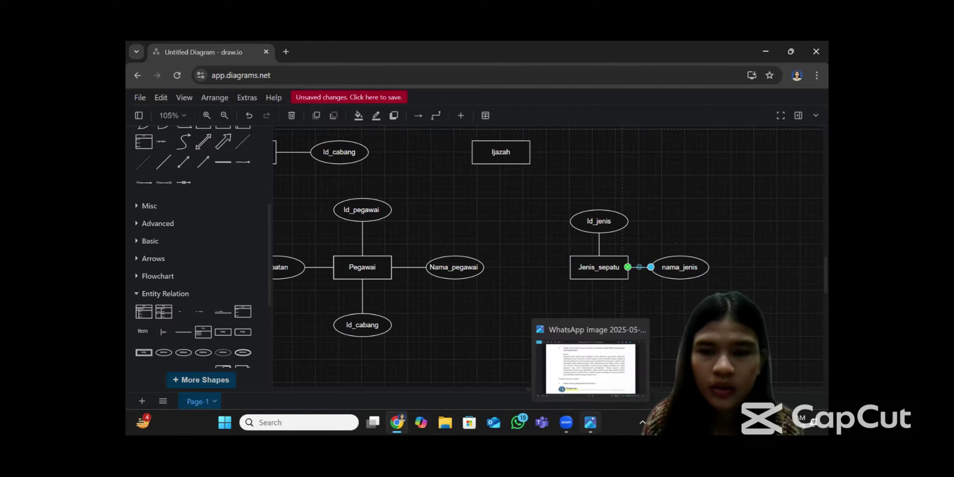
{"action": "left_click", "coordinate": [591, 365]}
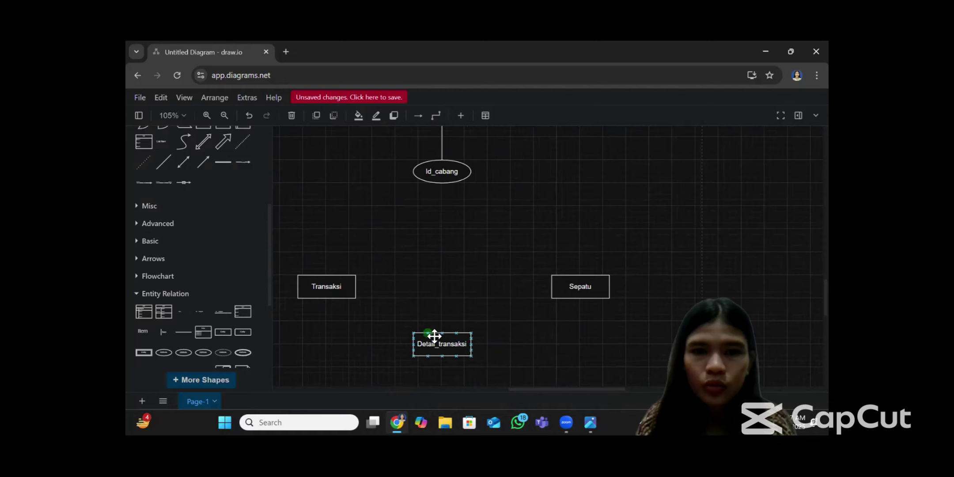
- Add an attribute ellipse just above the Sepatu entity
{"action": "scroll", "coordinate": [435, 337], "scroll_direction": "right", "scroll_amount": 1}
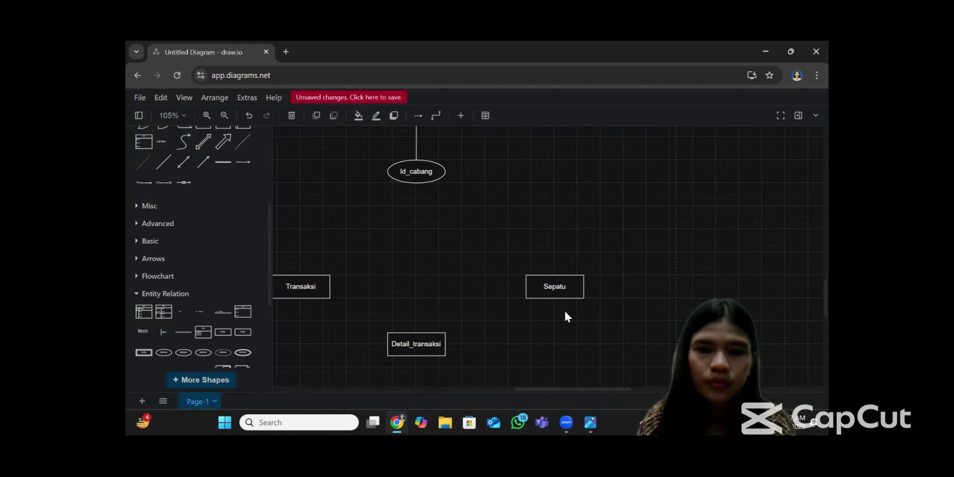
{"action": "scroll", "coordinate": [569, 318], "scroll_direction": "right", "scroll_amount": 1}
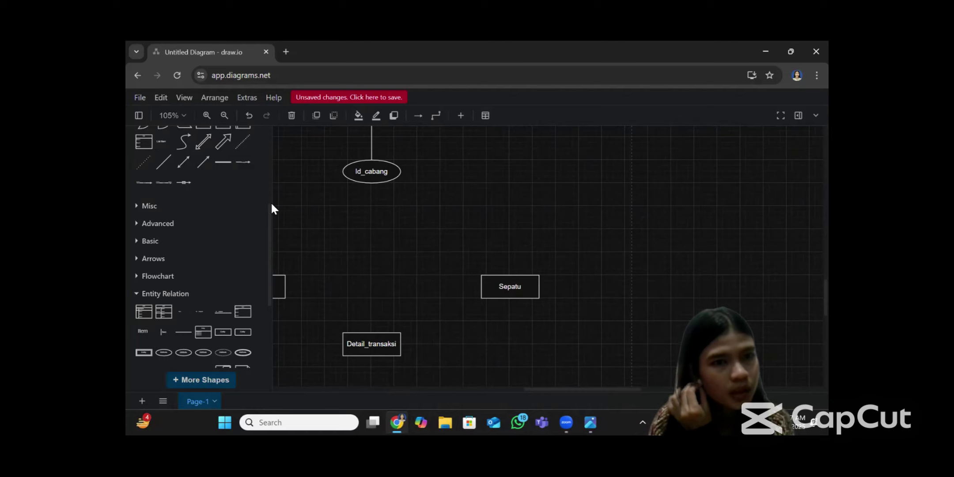
{"action": "scroll", "coordinate": [204, 254], "scroll_direction": "down", "scroll_amount": 3}
{"action": "mouse_move", "coordinate": [231, 253]}
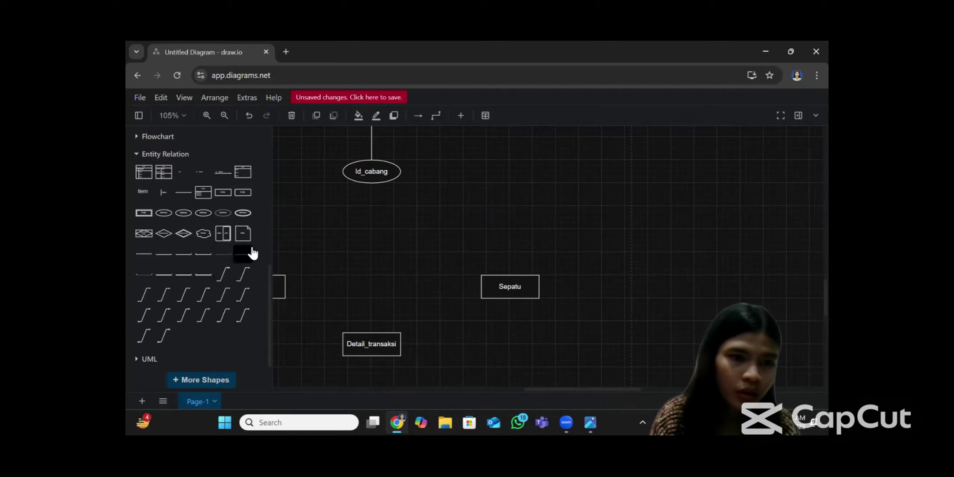
{"action": "mouse_move", "coordinate": [164, 214]}
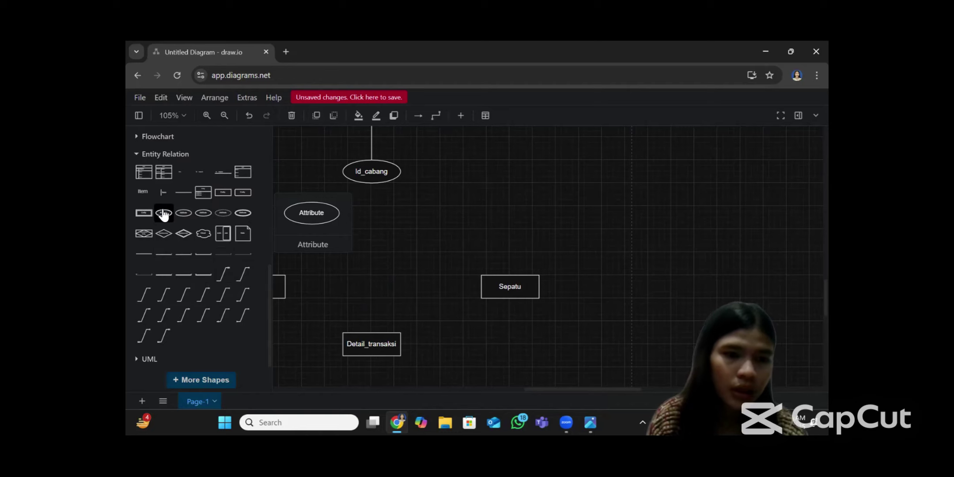
{"action": "mouse_move", "coordinate": [147, 179]}
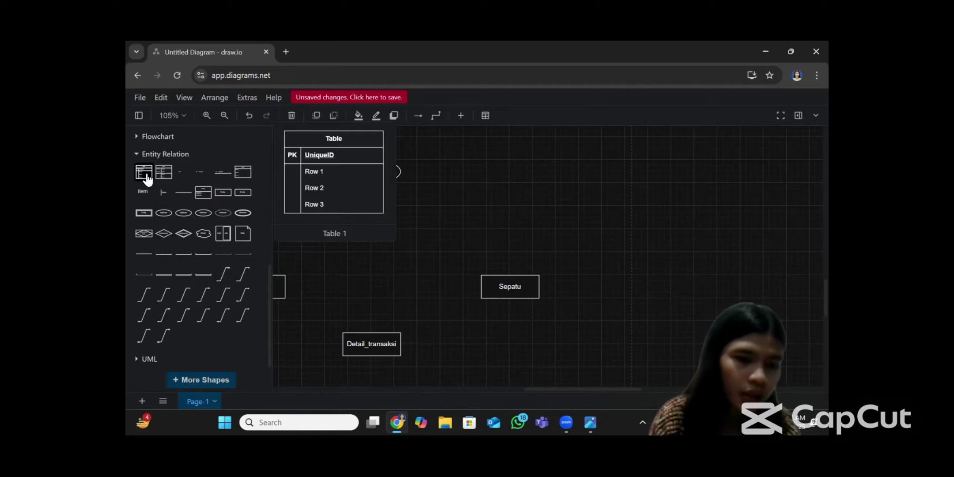
{"action": "mouse_move", "coordinate": [201, 259]}
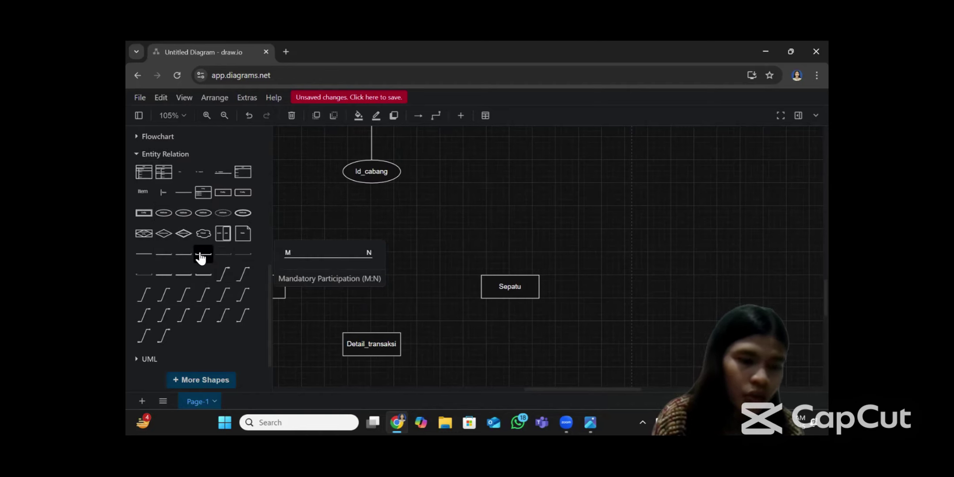
{"action": "mouse_move", "coordinate": [197, 277]}
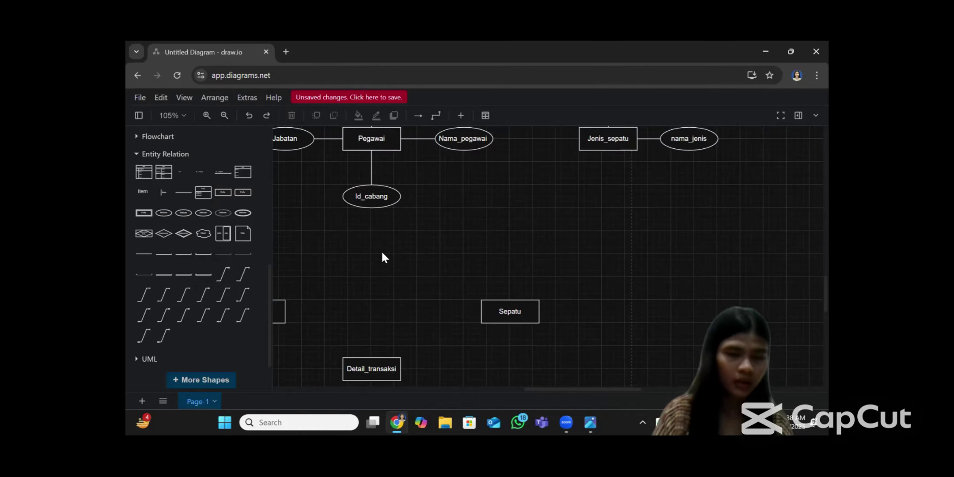
{"action": "mouse_move", "coordinate": [184, 223]}
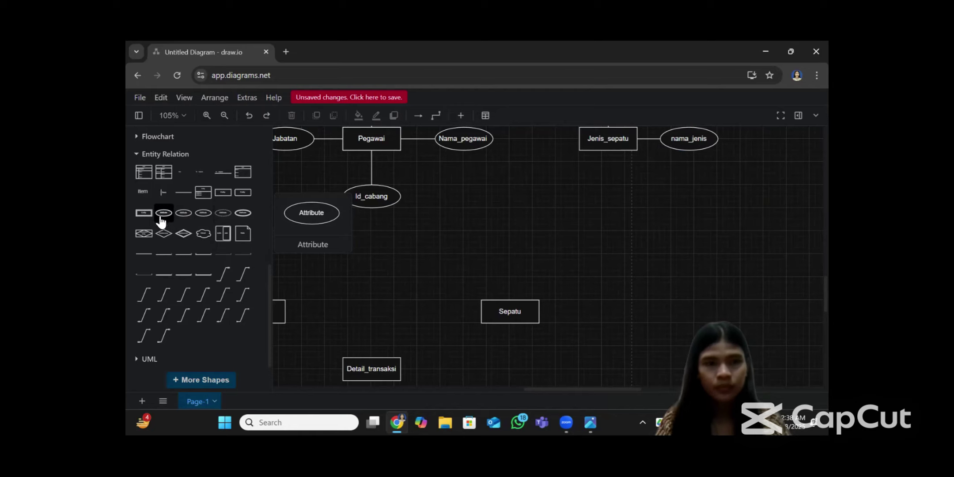
{"action": "left_click", "coordinate": [164, 214]}
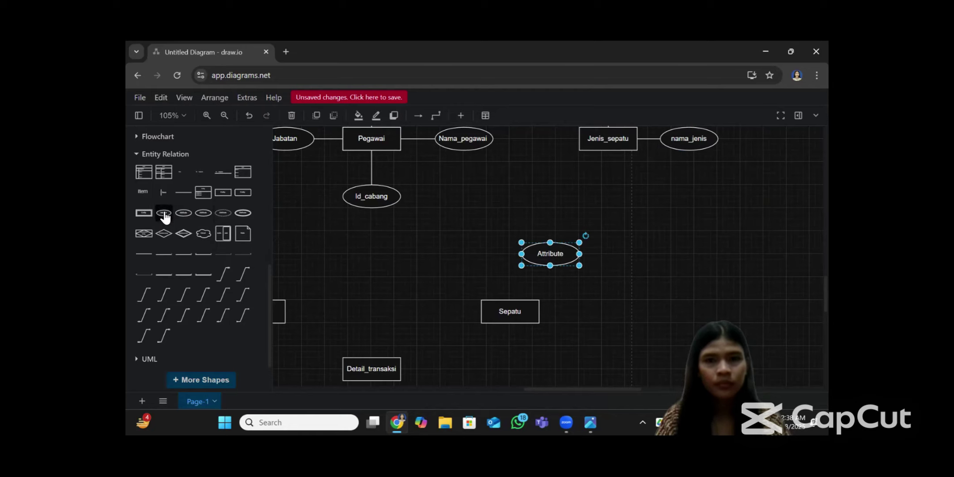
- Label the new attribute ellipse above Sepatu as Id_sepatu and move it to the right, off the ellipse beneath
{"action": "double_click", "coordinate": [555, 255]}
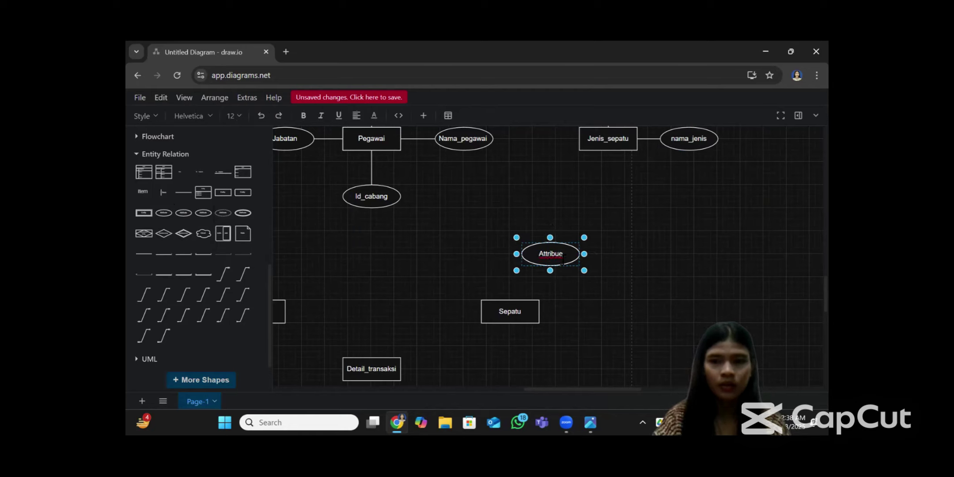
{"action": "key", "text": "ctrl+a"}
{"action": "key", "text": "BackSpace"}
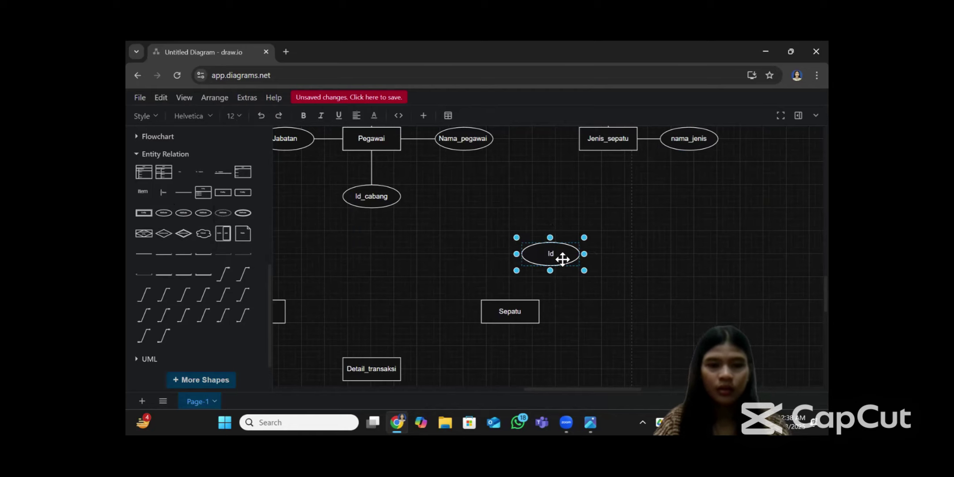
{"action": "type", "text": "Id_sepatu"}
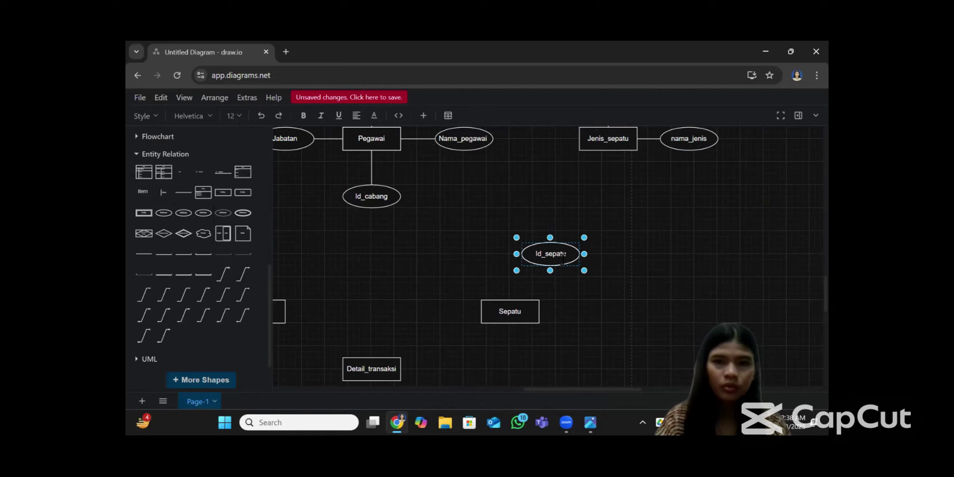
{"action": "left_click_drag", "start_coordinate": [564, 261], "coordinate": [624, 257]}
- Label the next attribute ellipse Tanggal and place it below Id_sepatu
{"action": "left_click", "coordinate": [553, 256]}
{"action": "double_click", "coordinate": [551, 255]}
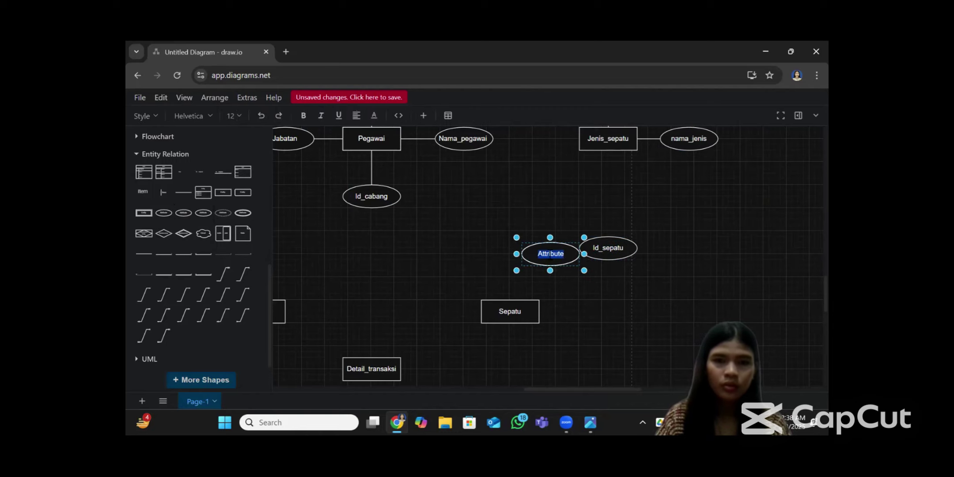
{"action": "key", "text": "BackSpace"}
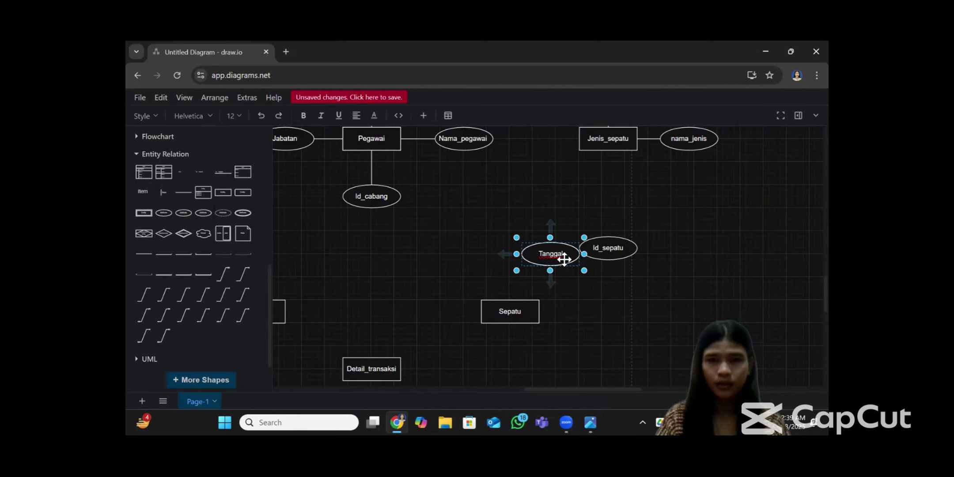
{"action": "left_click_drag", "start_coordinate": [565, 259], "coordinate": [640, 294]}
- Label another attribute ellipse Id_Jenis and place it below the right end of the Sepatu entity
{"action": "left_click", "coordinate": [550, 254]}
{"action": "double_click", "coordinate": [551, 255]}
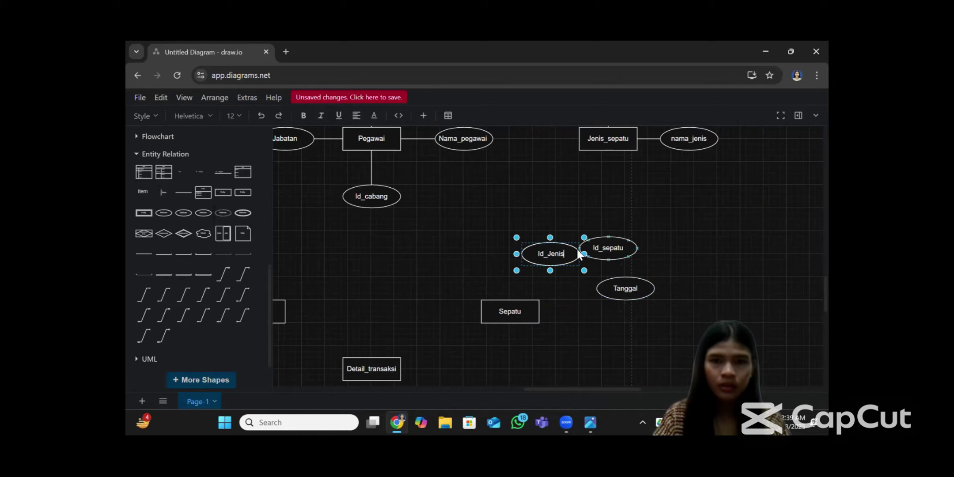
{"action": "left_click_drag", "start_coordinate": [565, 248], "coordinate": [565, 358]}
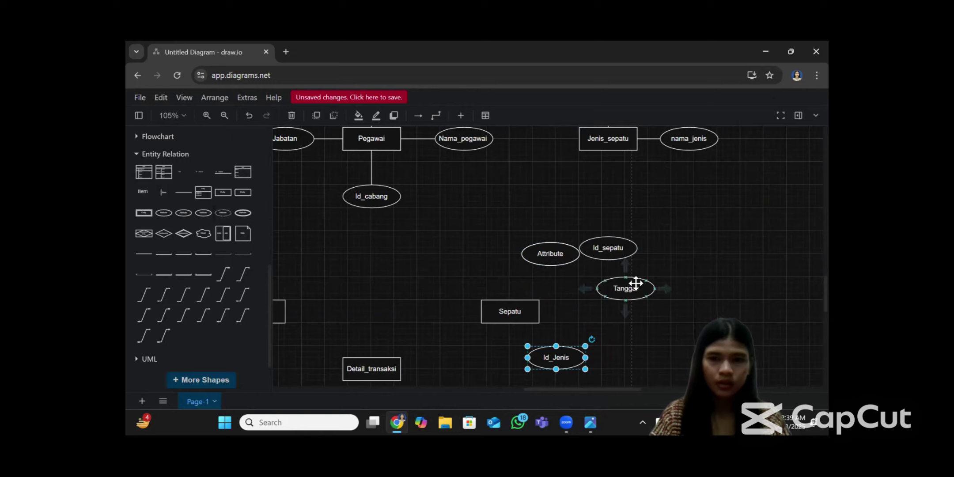
- Move Tanggal and Id_sepatu closer to the right side of the Sepatu entity
{"action": "left_click_drag", "start_coordinate": [637, 283], "coordinate": [592, 331]}
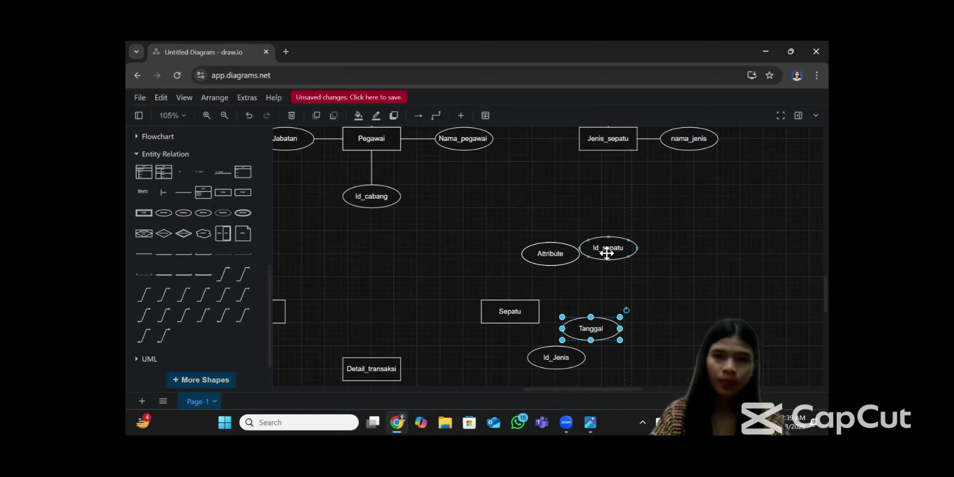
{"action": "mouse_move", "coordinate": [581, 262]}
{"action": "left_mouse_down"}
{"action": "mouse_move", "coordinate": [560, 291]}
{"action": "mouse_move", "coordinate": [593, 273]}
{"action": "mouse_move", "coordinate": [586, 278]}
{"action": "left_mouse_up"}
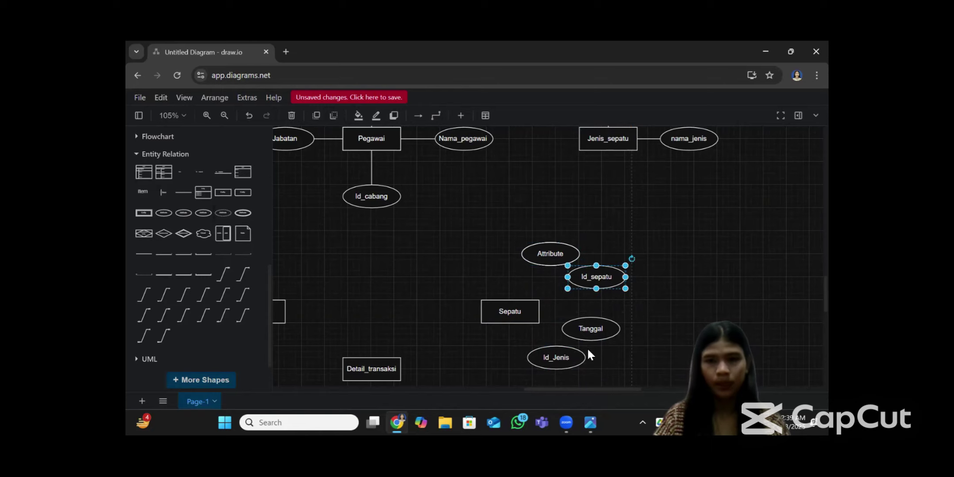
{"action": "left_click", "coordinate": [586, 323]}
{"action": "left_click", "coordinate": [598, 314]}
{"action": "scroll", "coordinate": [597, 315], "scroll_direction": "up", "scroll_amount": 2}
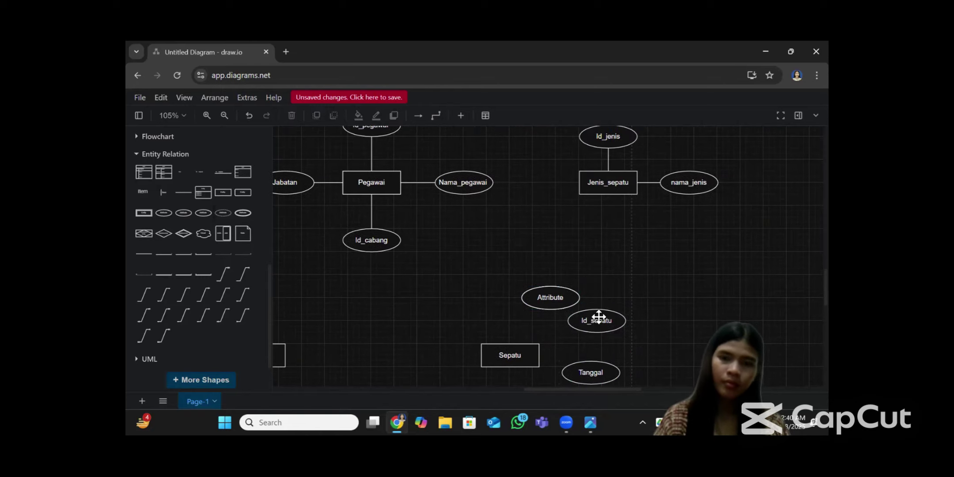
- Label the next attribute ellipse nama_model and arrange it beneath Sepatu, evening out the spacing with Id_Jenis and Tanggal
{"action": "scroll", "coordinate": [598, 315], "scroll_direction": "down", "scroll_amount": 4}
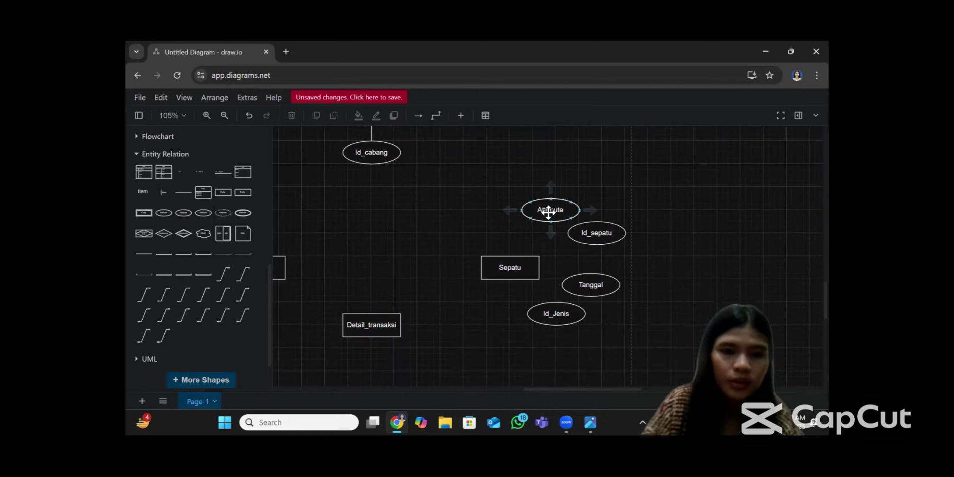
{"action": "left_click", "coordinate": [558, 215]}
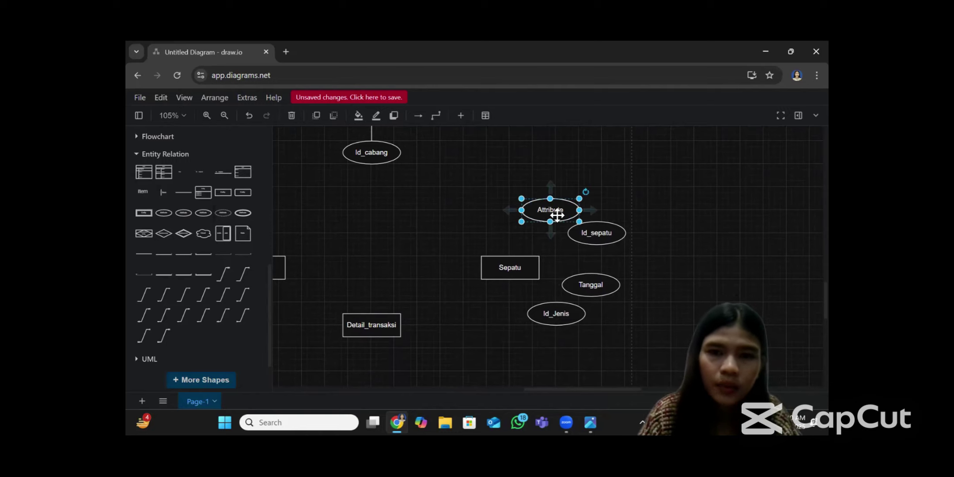
{"action": "double_click", "coordinate": [559, 213]}
{"action": "key", "text": "BackSpace"}
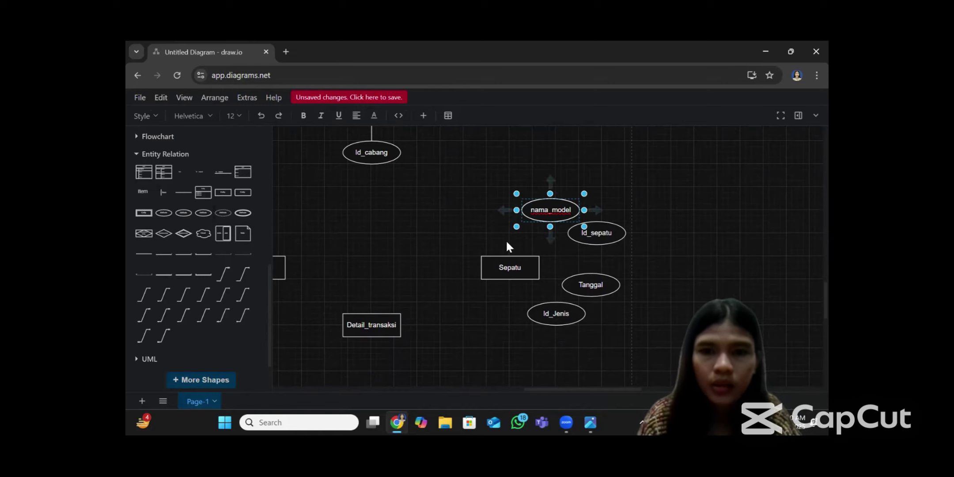
{"action": "double_click", "coordinate": [546, 211]}
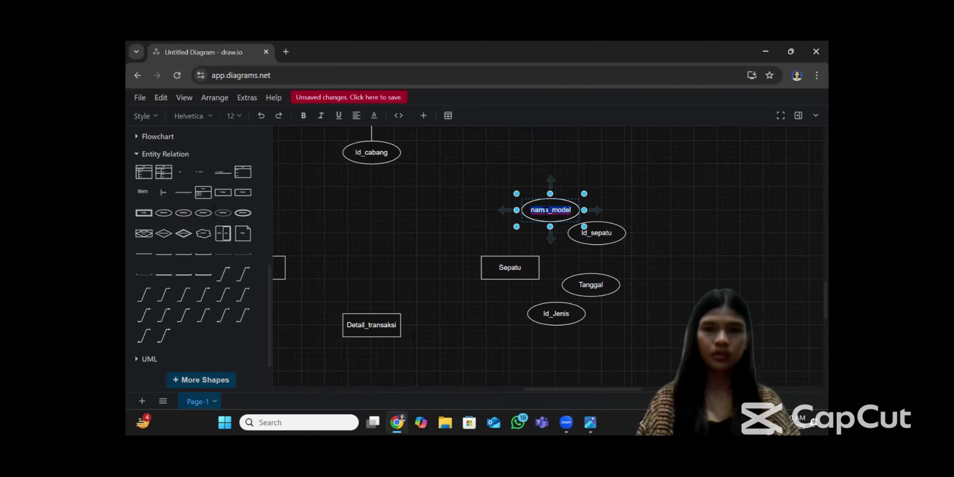
{"action": "key", "text": "Escape"}
{"action": "mouse_move", "coordinate": [498, 311]}
{"action": "left_mouse_down"}
{"action": "mouse_move", "coordinate": [487, 315]}
{"action": "mouse_move", "coordinate": [488, 304]}
{"action": "left_mouse_up"}
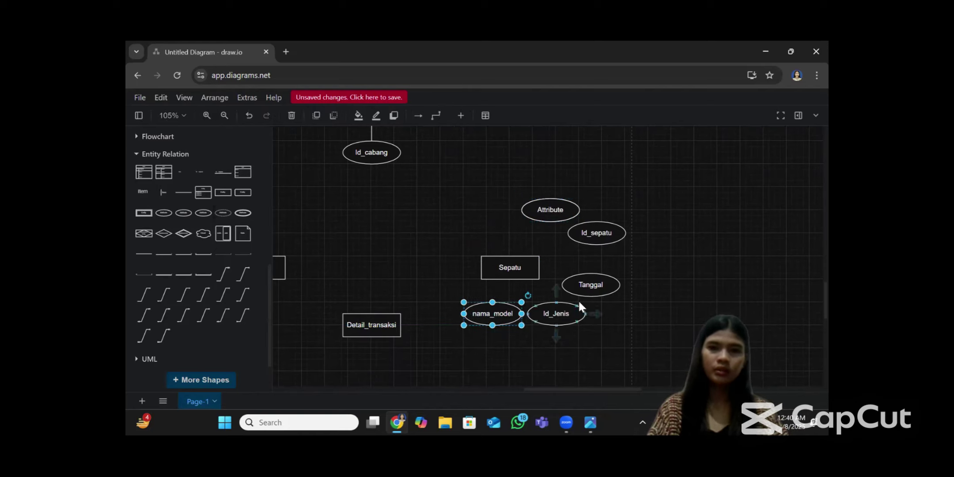
{"action": "left_click_drag", "start_coordinate": [585, 296], "coordinate": [574, 312]}
{"action": "left_click_drag", "start_coordinate": [496, 321], "coordinate": [498, 322]}
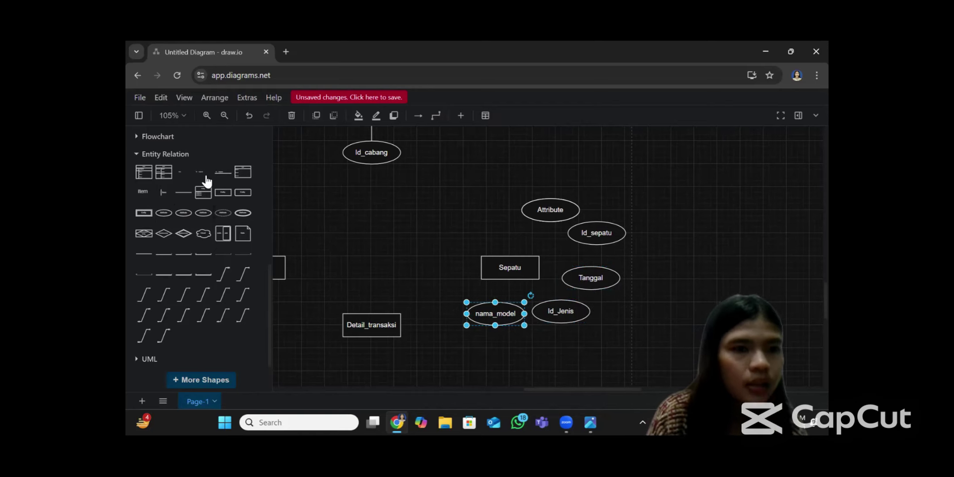
- Add an M-to-N relationship line beside the Sepatu entity
{"action": "left_click", "coordinate": [183, 254]}
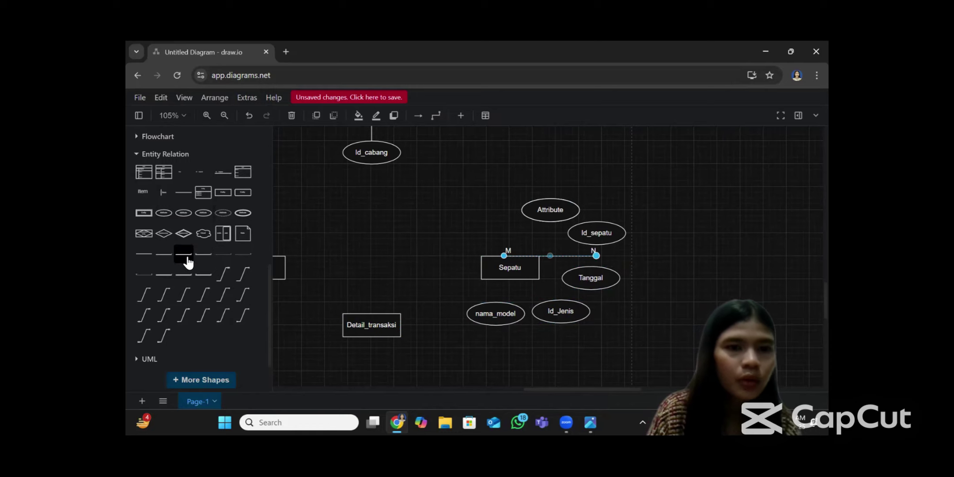
{"action": "scroll", "coordinate": [174, 228], "scroll_direction": "up", "scroll_amount": 5}
{"action": "scroll", "coordinate": [177, 237], "scroll_direction": "down", "scroll_amount": 5}
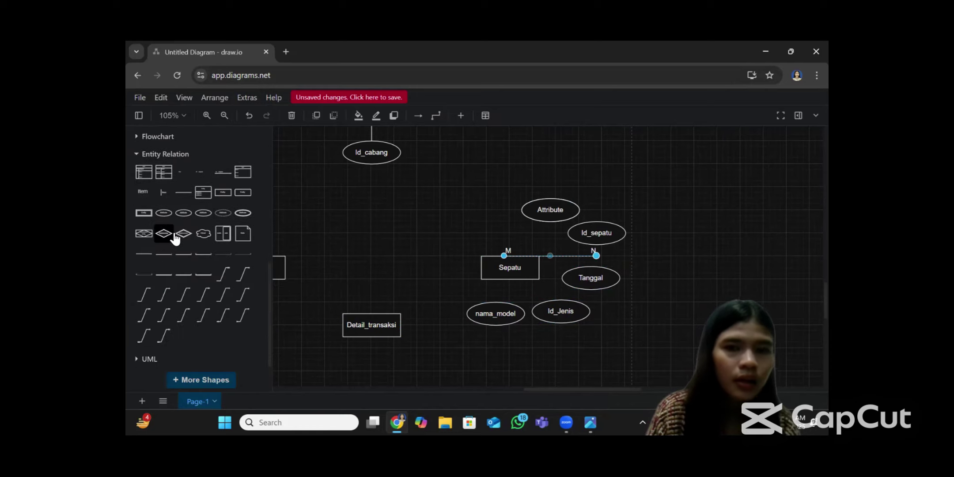
- Label the next attribute ellipse Harga and place it to the left of Sepatu
{"action": "left_click_drag", "start_coordinate": [558, 211], "coordinate": [560, 212]}
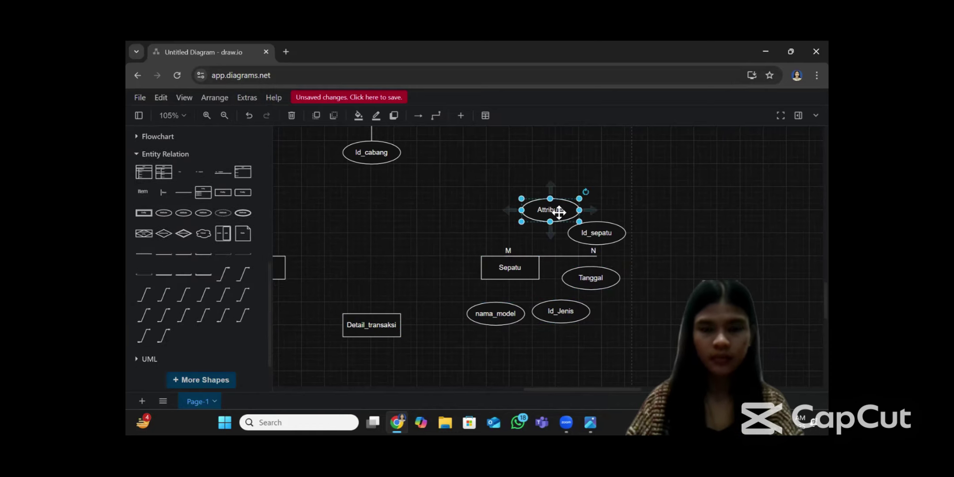
{"action": "double_click", "coordinate": [556, 213]}
{"action": "key", "text": "BackSpace"}
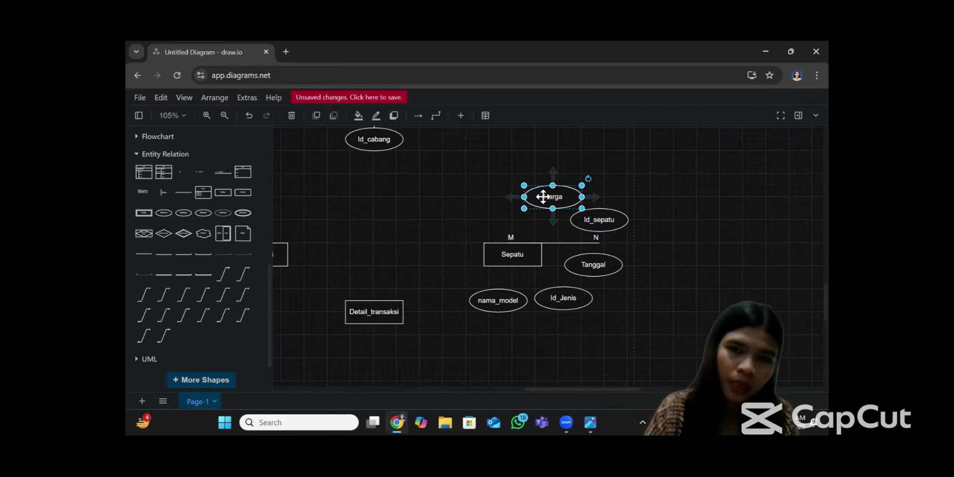
{"action": "left_click_drag", "start_coordinate": [543, 197], "coordinate": [437, 266]}
{"action": "key", "text": "ctrl+z"}
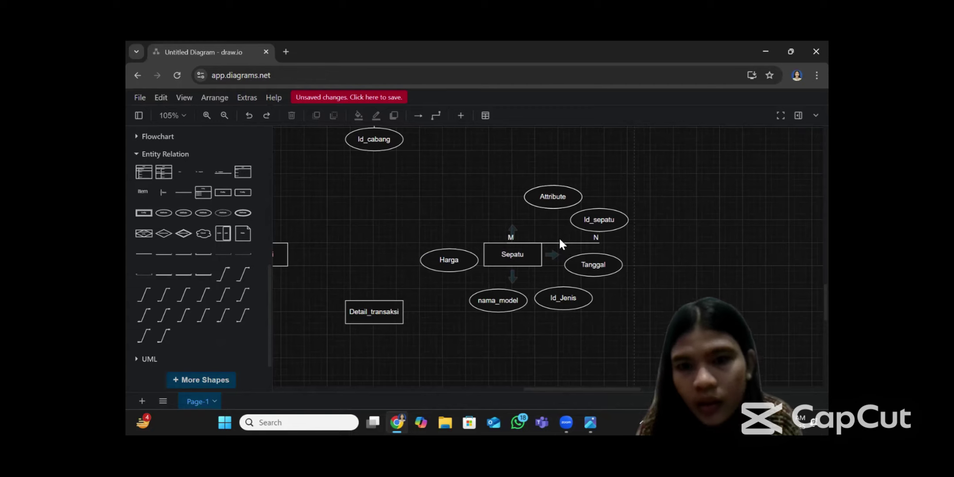
- Delete the M-to-N line at Sepatu and shift Harga farther left from the entity
{"action": "left_click", "coordinate": [567, 246]}
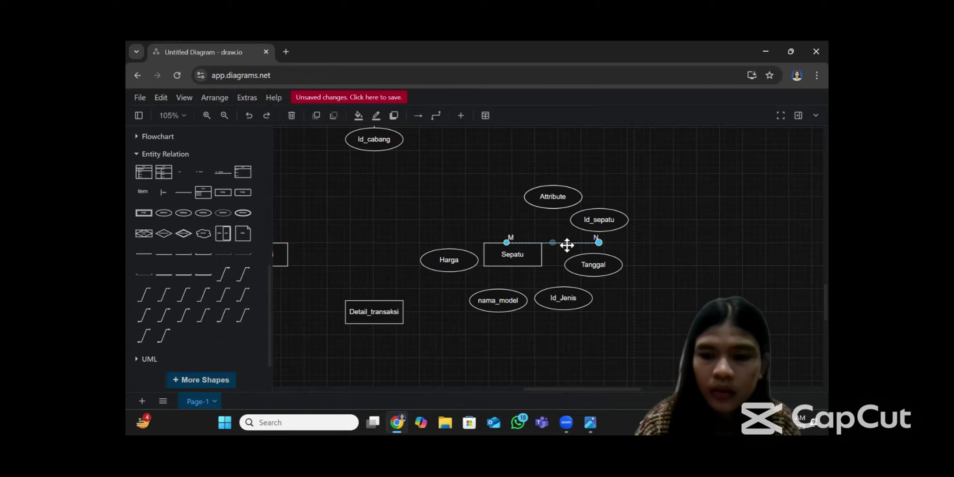
{"action": "key", "text": "Delete"}
{"action": "left_click", "coordinate": [400, 260]}
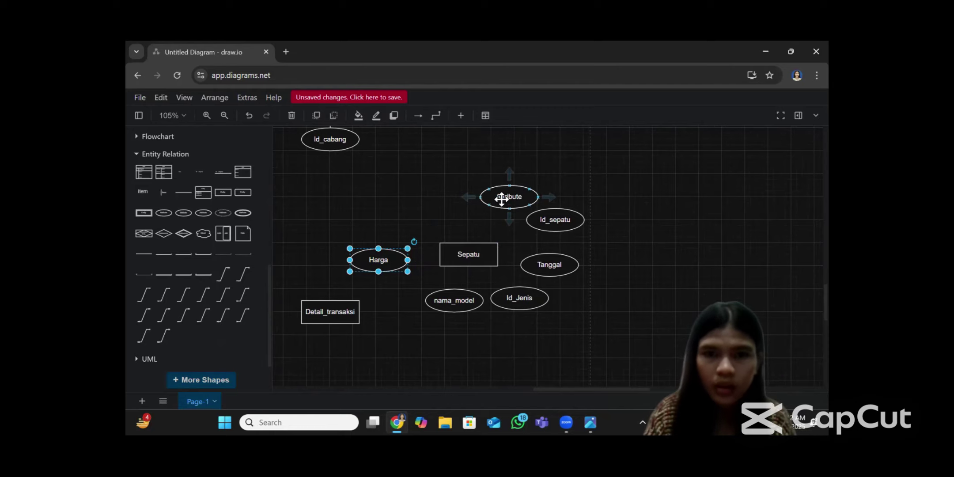
- Label the next attribute ellipse Jumlah_stok and move it to the left of Sepatu, near Harga
{"action": "double_click", "coordinate": [508, 204]}
{"action": "key", "text": "BackSpace"}
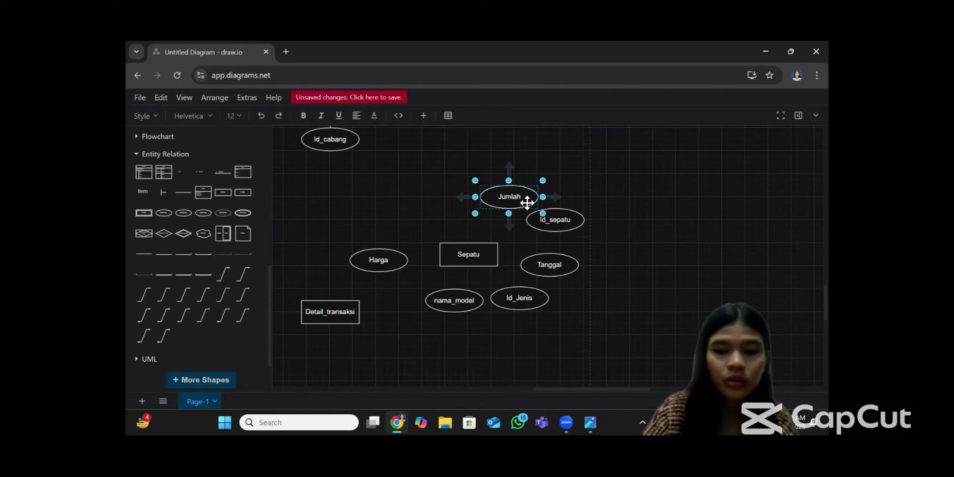
{"action": "type", "text": "Jumlah_stok"}
{"action": "left_click_drag", "start_coordinate": [507, 191], "coordinate": [306, 234]}
- Nudge Jumlah_stok until it sits directly above Harga
{"action": "key", "text": "Right"}
{"action": "key", "text": "Right"}
{"action": "key", "text": "Right"}
{"action": "key", "text": "Right"}
{"action": "key", "text": "Right"}
{"action": "key", "text": "Right"}
{"action": "key", "text": "Right"}
{"action": "key", "text": "Right"}
{"action": "key", "text": "Right"}
{"action": "key", "text": "Right"}
{"action": "key", "text": "Right"}
{"action": "key", "text": "Right"}
{"action": "key", "text": "Right"}
{"action": "key", "text": "Right"}
{"action": "key", "text": "Right"}
{"action": "key", "text": "Right"}
{"action": "key", "text": "Right"}
{"action": "key", "text": "Right"}
{"action": "key", "text": "Right"}
{"action": "key", "text": "Right"}
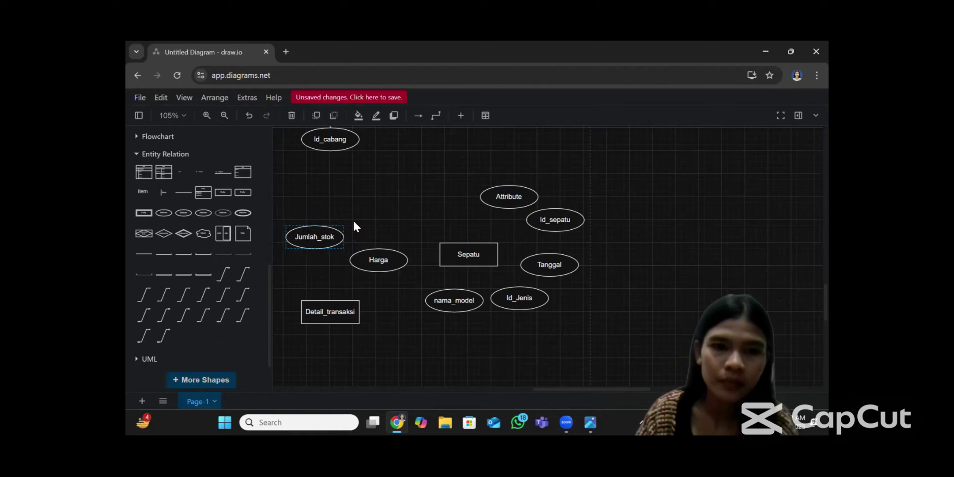
{"action": "key", "text": "Right"}
{"action": "key", "text": "Right"}
{"action": "key", "text": "Right"}
{"action": "key", "text": "Right"}
{"action": "key", "text": "Right"}
{"action": "key", "text": "Right"}
{"action": "key", "text": "Right"}
{"action": "key", "text": "Right"}
{"action": "key", "text": "Right"}
{"action": "key", "text": "Right"}
{"action": "key", "text": "Right"}
{"action": "key", "text": "Right"}
{"action": "key", "text": "Right"}
{"action": "key", "text": "Right"}
{"action": "key", "text": "Right"}
{"action": "key", "text": "Right"}
{"action": "key", "text": "Right"}
{"action": "key", "text": "Right"}
{"action": "key", "text": "Right"}
{"action": "key", "text": "Right"}
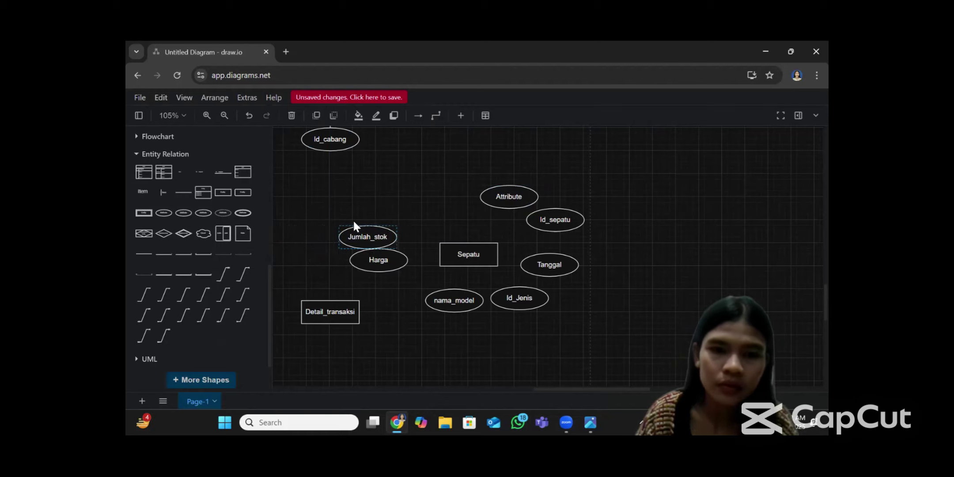
{"action": "key", "text": "Up"}
{"action": "key", "text": "Up"}
{"action": "key", "text": "Up"}
{"action": "key", "text": "Up"}
{"action": "key", "text": "Up"}
{"action": "key", "text": "Up"}
{"action": "key", "text": "Up"}
{"action": "key", "text": "Up"}
{"action": "key", "text": "Up"}
{"action": "key", "text": "Up"}
{"action": "key", "text": "Up"}
{"action": "key", "text": "Up"}
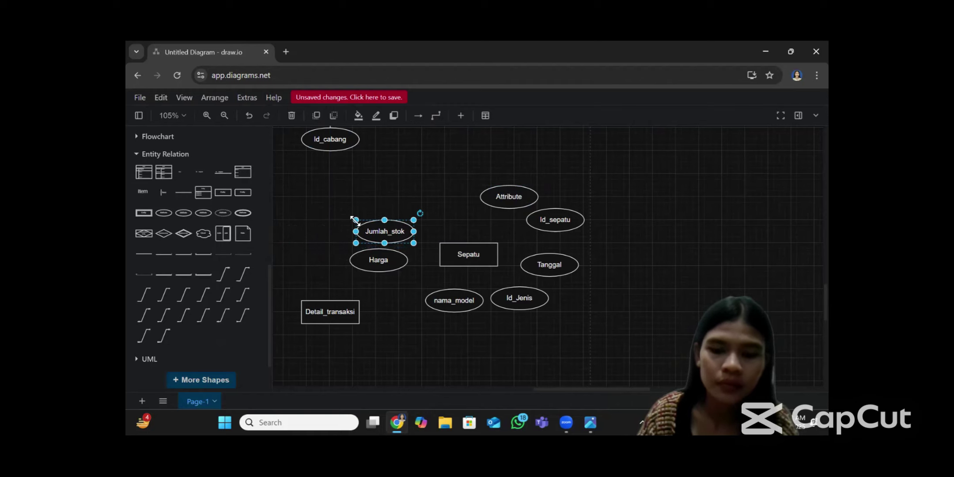
{"action": "key", "text": "Left"}
{"action": "key", "text": "Left"}
{"action": "key", "text": "Left"}
{"action": "key", "text": "Left"}
{"action": "key", "text": "Left"}
{"action": "key", "text": "Left"}
{"action": "key", "text": "Left"}
{"action": "key", "text": "Left"}
{"action": "key", "text": "Left"}
{"action": "key", "text": "Left"}
{"action": "key", "text": "Left"}
{"action": "key", "text": "Left"}
{"action": "key", "text": "Left"}
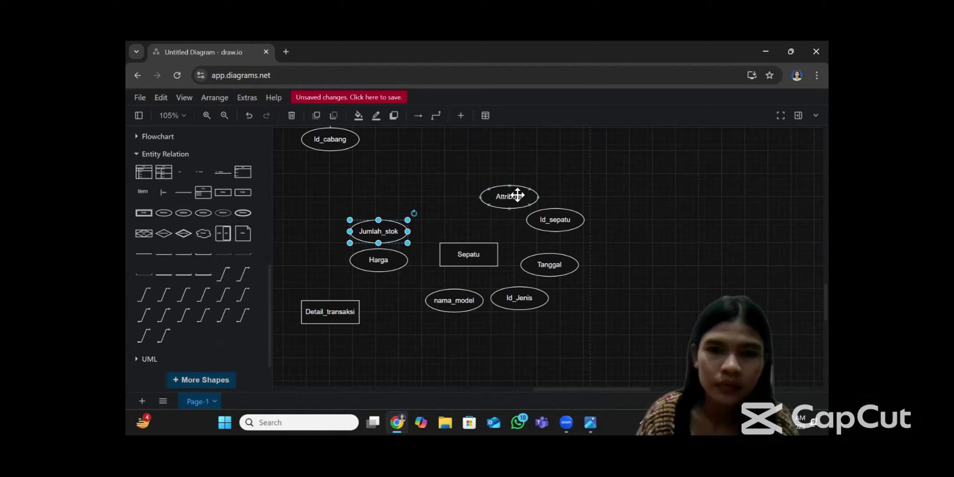
- Delete the leftover unlabelled Attribute ellipse above Sepatu
{"action": "left_click", "coordinate": [518, 195]}
{"action": "key", "text": "Delete"}
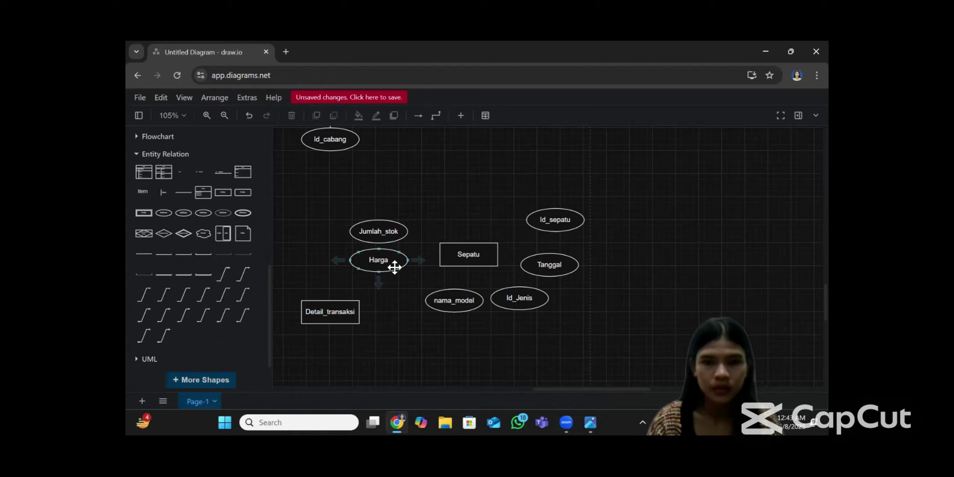
- Move Harga slightly closer to Sepatu and a little lower, leaving a gap beneath Jumlah_stok
{"action": "scroll", "coordinate": [394, 267], "scroll_direction": "right", "scroll_amount": 2}
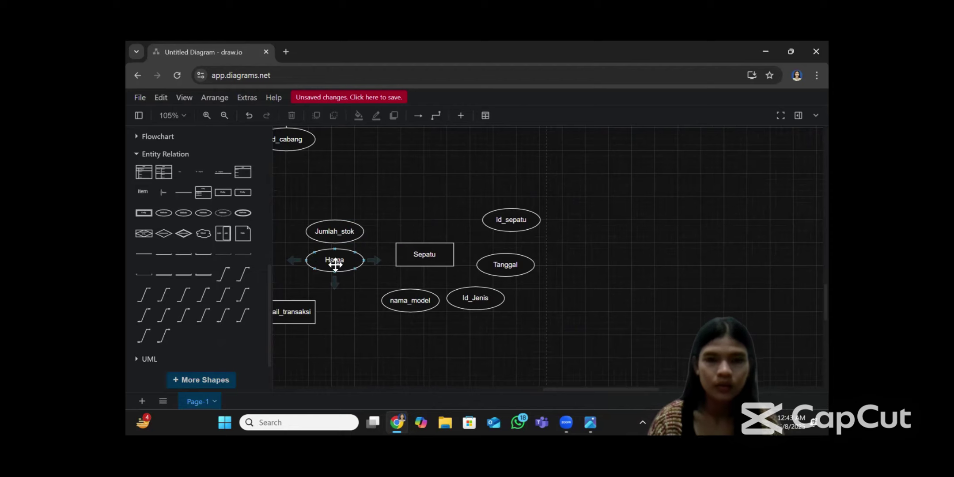
{"action": "left_click_drag", "start_coordinate": [336, 265], "coordinate": [393, 295]}
{"action": "key", "text": "Left"}
{"action": "key", "text": "Left"}
{"action": "key", "text": "Left"}
{"action": "key", "text": "Left"}
{"action": "key", "text": "Left"}
{"action": "key", "text": "Left"}
{"action": "key", "text": "Left"}
{"action": "key", "text": "Left"}
{"action": "key", "text": "Up"}
{"action": "key", "text": "Up"}
{"action": "key", "text": "Up"}
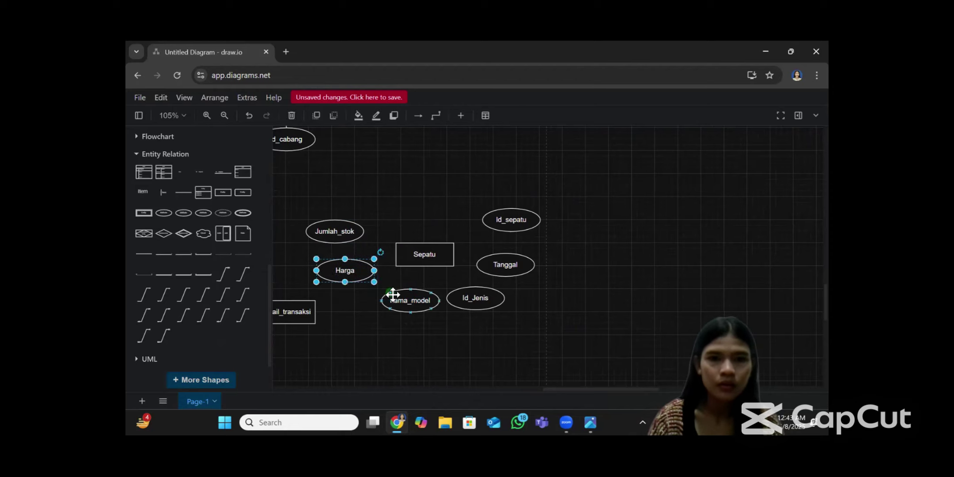
{"action": "key", "text": "Up"}
{"action": "key", "text": "Up"}
{"action": "key", "text": "Up"}
{"action": "key", "text": "Up"}
{"action": "key", "text": "Up"}
{"action": "key", "text": "Left"}
{"action": "key", "text": "Left"}
{"action": "key", "text": "Left"}
{"action": "key", "text": "Left"}
- Nudge Jumlah_stok to the right so that it lines up above Harga again
{"action": "left_click", "coordinate": [345, 234]}
{"action": "key", "text": "Right"}
{"action": "key", "text": "Right"}
{"action": "key", "text": "Right"}
{"action": "key", "text": "Right"}
{"action": "key", "text": "Right"}
{"action": "key", "text": "Right"}
{"action": "key", "text": "Right"}
{"action": "key", "text": "Right"}
{"action": "key", "text": "Right"}
{"action": "key", "text": "Right"}
{"action": "key", "text": "Right"}
{"action": "key", "text": "Right"}
{"action": "key", "text": "Right"}
{"action": "key", "text": "Right"}
{"action": "key", "text": "Right"}
{"action": "key", "text": "Right"}
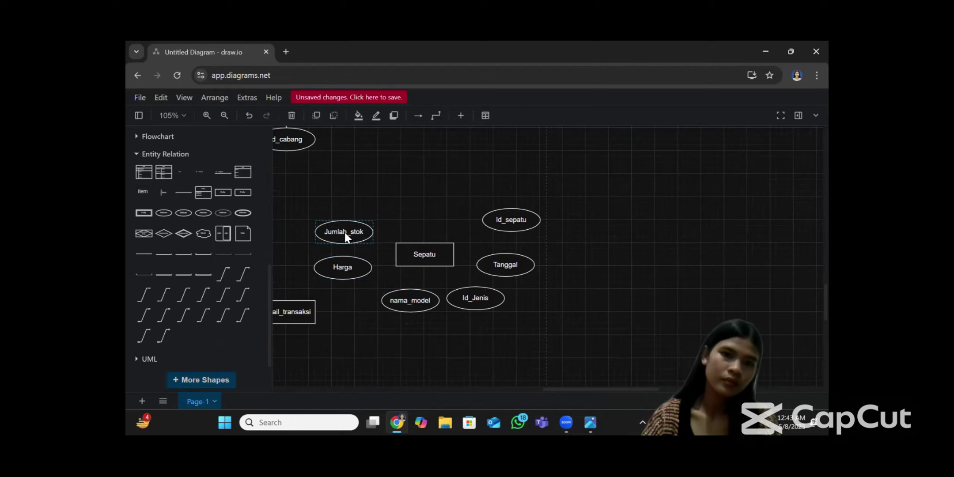
- Connect Sepatu to its Id_sepatu, Tanggal and Id_Jenis attributes with plain lines
{"action": "mouse_move", "coordinate": [223, 217]}
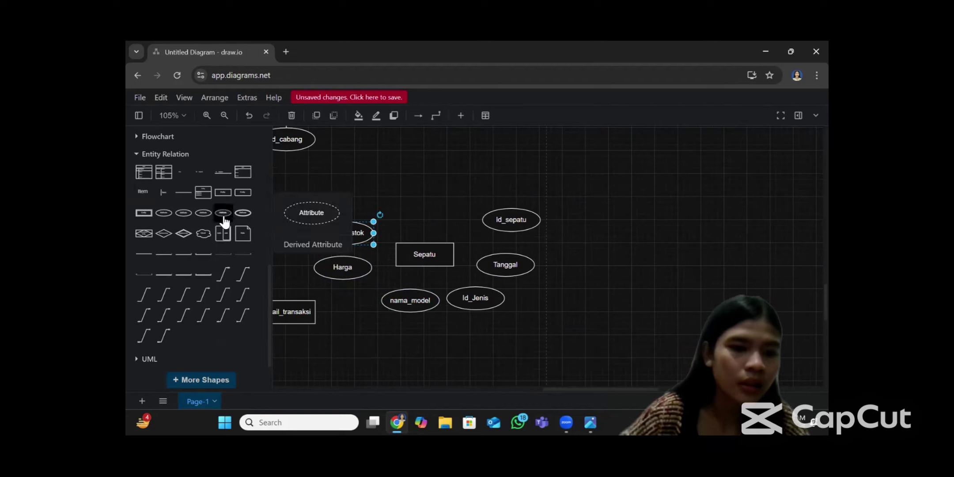
{"action": "mouse_move", "coordinate": [195, 203]}
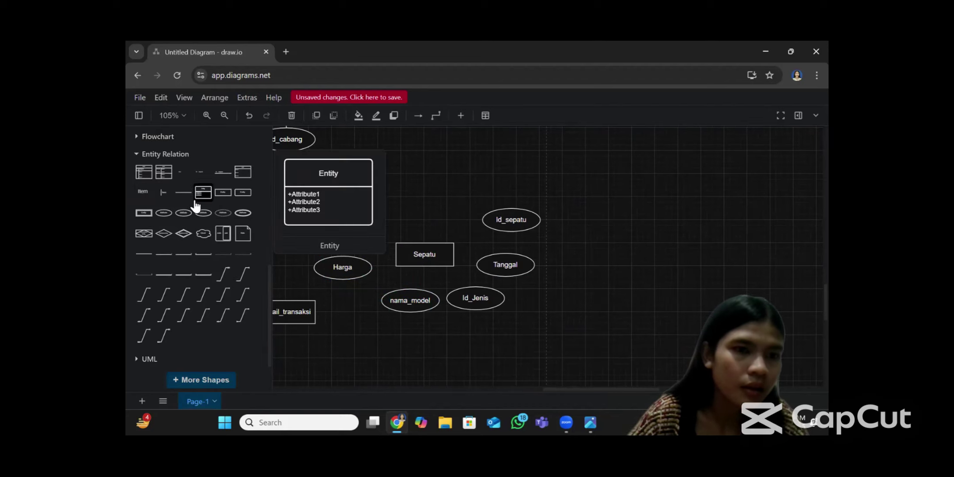
{"action": "scroll", "coordinate": [194, 203], "scroll_direction": "up", "scroll_amount": 5}
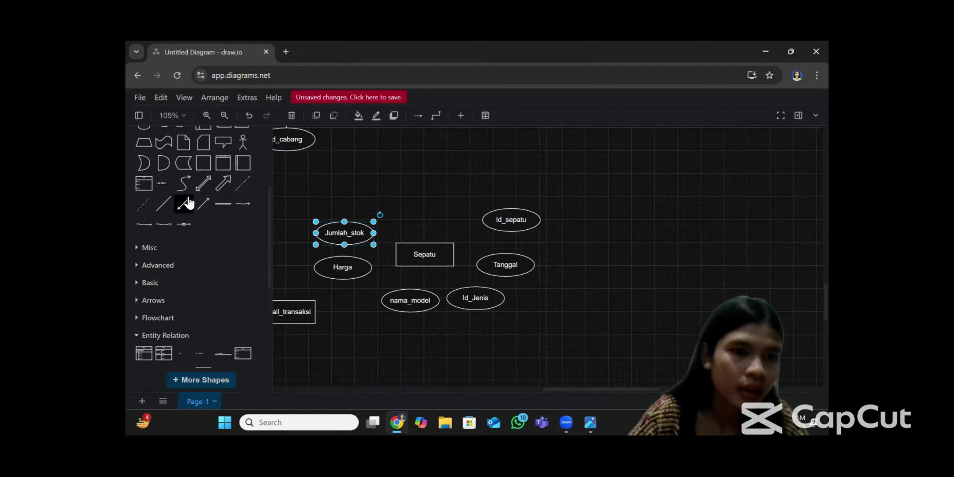
{"action": "left_click", "coordinate": [169, 205]}
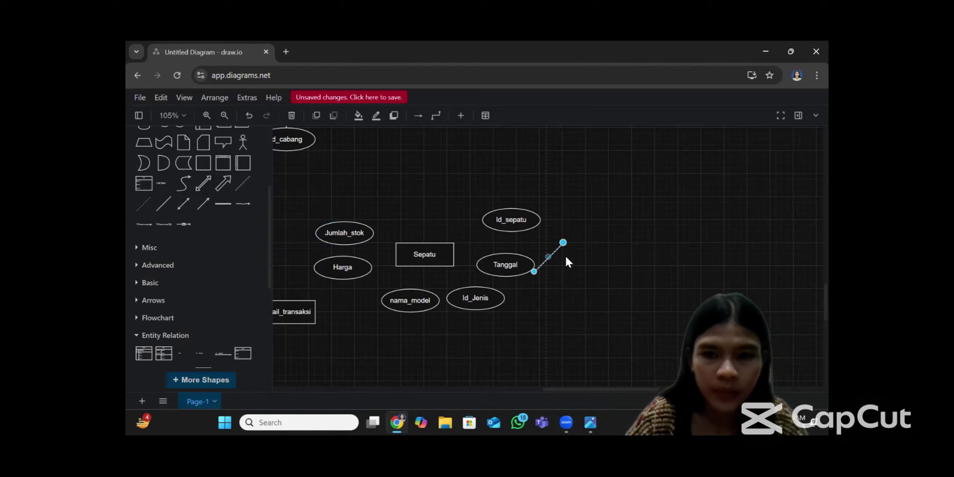
{"action": "left_click_drag", "start_coordinate": [565, 251], "coordinate": [479, 261]}
{"action": "left_click_drag", "start_coordinate": [558, 278], "coordinate": [516, 233]}
{"action": "left_click_drag", "start_coordinate": [569, 271], "coordinate": [463, 273]}
{"action": "left_click_drag", "start_coordinate": [588, 251], "coordinate": [492, 300]}
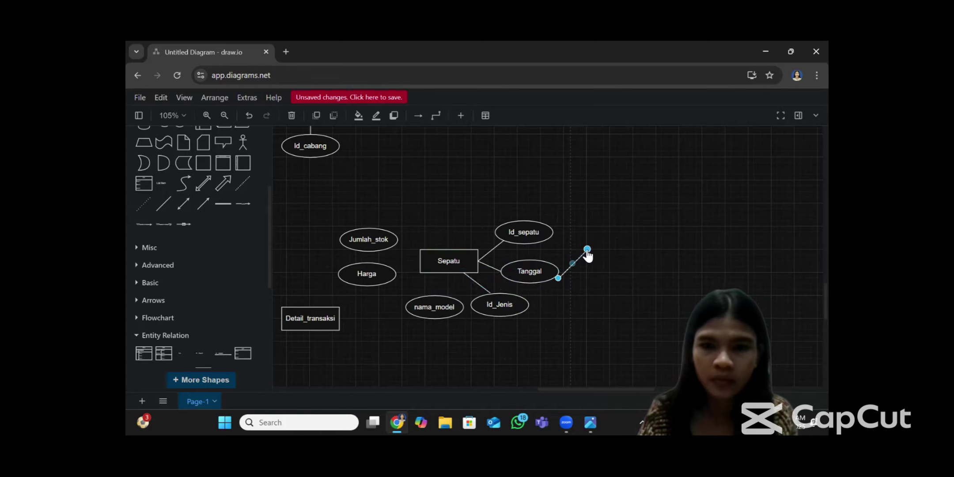
- Connect Sepatu to nama_model, Harga and Jumlah_stok with plain lines
{"action": "left_click_drag", "start_coordinate": [588, 251], "coordinate": [449, 274]}
{"action": "left_click_drag", "start_coordinate": [558, 278], "coordinate": [401, 258]}
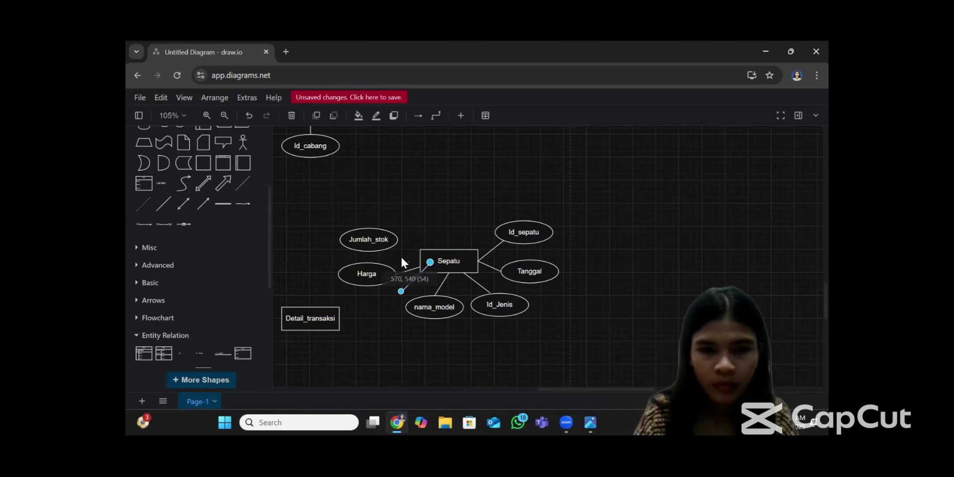
{"action": "left_click_drag", "start_coordinate": [402, 291], "coordinate": [420, 255]}
- Group Sepatu together with its six attributes and their connecting lines
{"action": "scroll", "coordinate": [457, 178], "scroll_direction": "down", "scroll_amount": 4}
{"action": "scroll", "coordinate": [457, 178], "scroll_direction": "left", "scroll_amount": 3}
{"action": "left_click_drag", "start_coordinate": [513, 189], "coordinate": [695, 269]}
{"action": "right_click", "coordinate": [629, 227]}
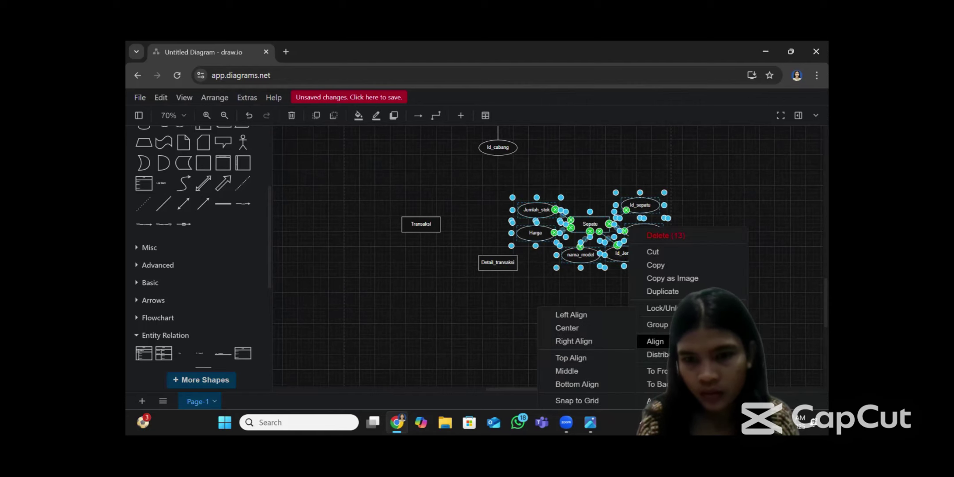
{"action": "mouse_move", "coordinate": [656, 354]}
{"action": "left_click", "coordinate": [658, 325]}
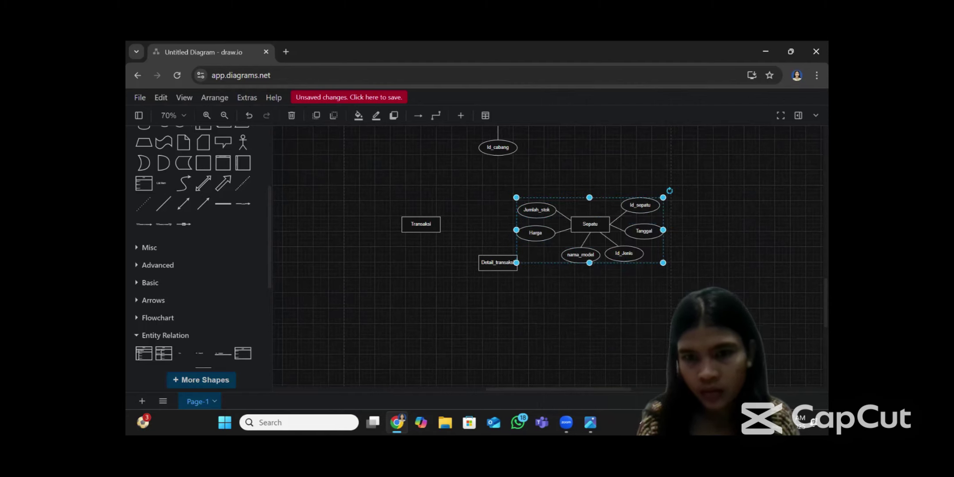
- Move the Sepatu group further to the right, away from Detail_transaksi
{"action": "left_click_drag", "start_coordinate": [602, 232], "coordinate": [625, 224]}
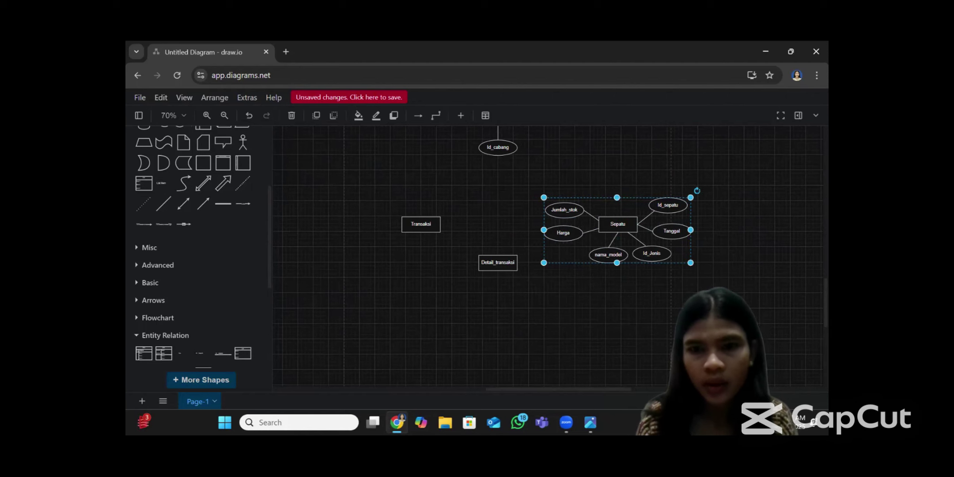
{"action": "scroll", "coordinate": [621, 224], "scroll_direction": "up", "scroll_amount": 3}
{"action": "left_click_drag", "start_coordinate": [613, 294], "coordinate": [637, 290]}
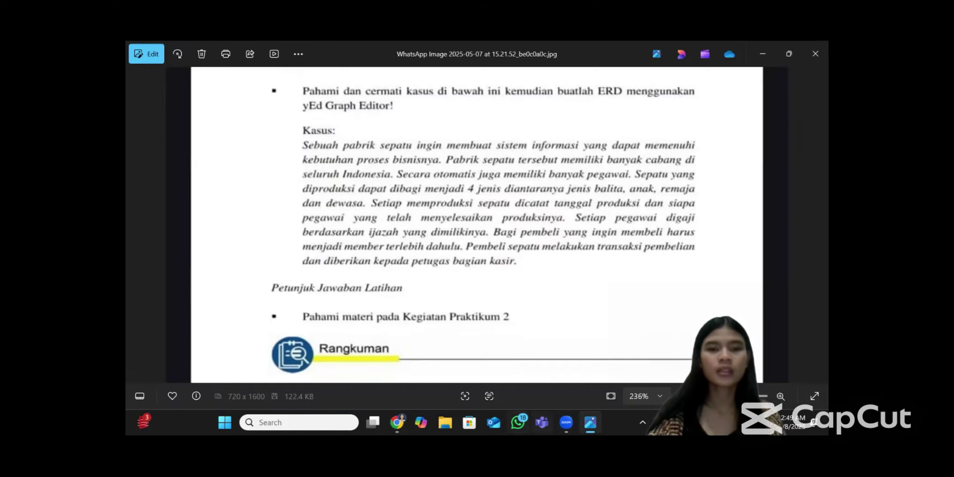
- Switch from the case description to the draw.io diagram and review which entities still need attributes
{"action": "mouse_move", "coordinate": [397, 423]}
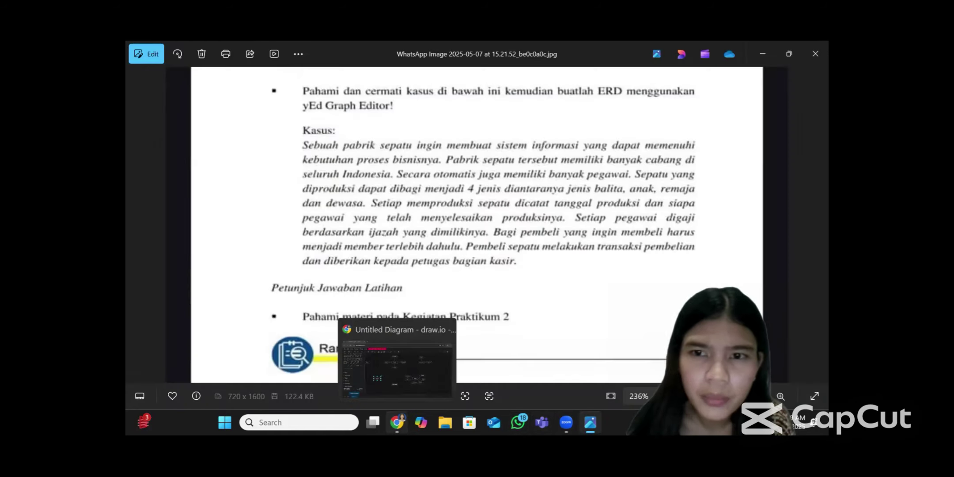
{"action": "left_click", "coordinate": [397, 422]}
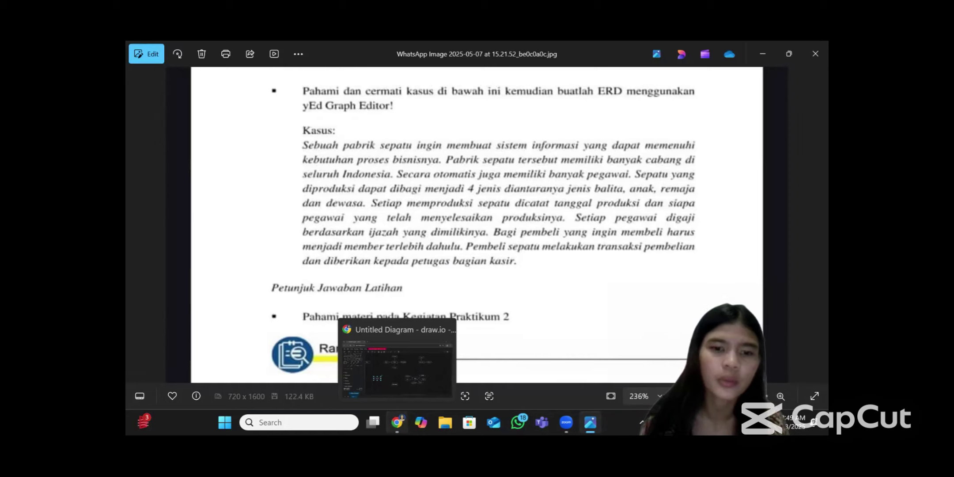
{"action": "left_click", "coordinate": [435, 271]}
{"action": "scroll", "coordinate": [475, 271], "scroll_direction": "up", "scroll_amount": 3}
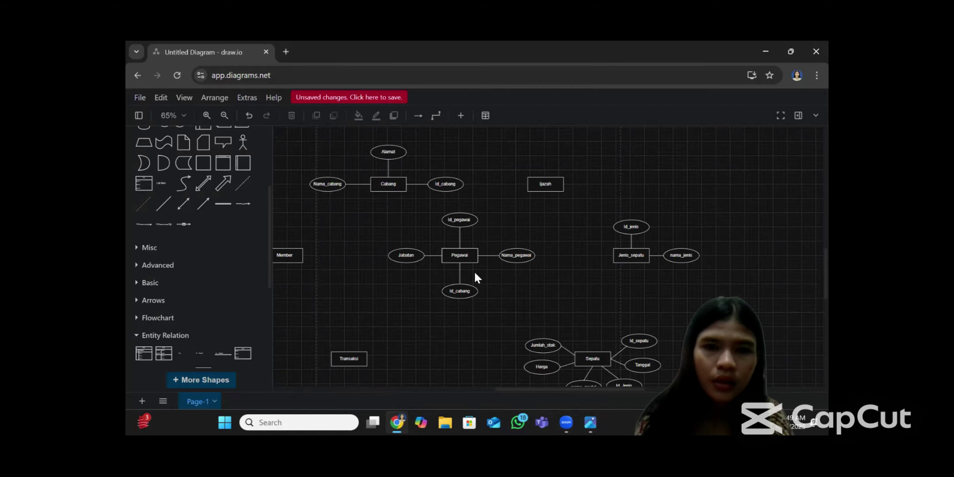
{"action": "scroll", "coordinate": [474, 271], "scroll_direction": "right", "scroll_amount": 1}
{"action": "scroll", "coordinate": [359, 230], "scroll_direction": "left", "scroll_amount": 4}
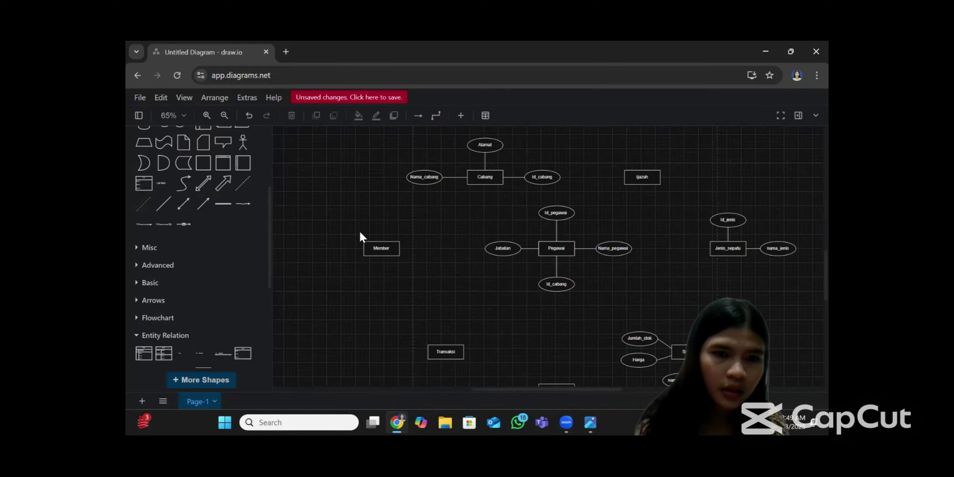
{"action": "scroll", "coordinate": [360, 230], "scroll_direction": "right", "scroll_amount": 2}
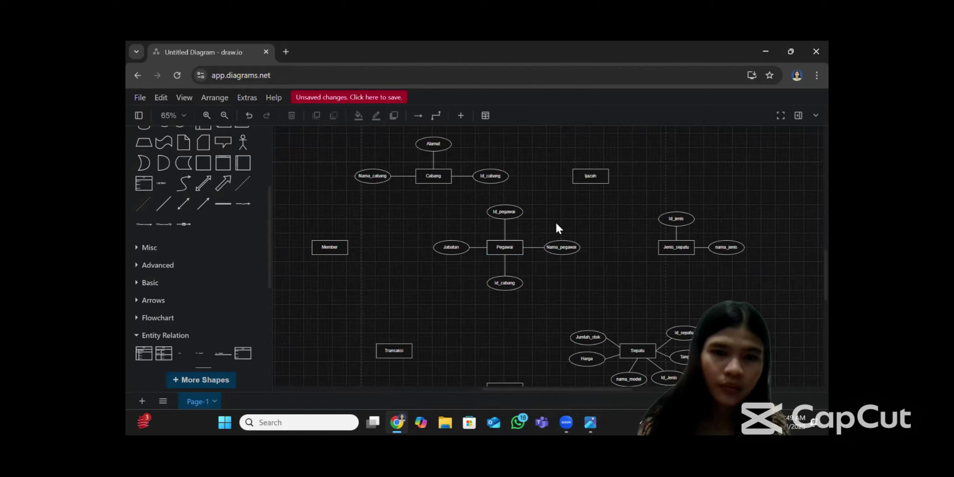
{"action": "scroll", "coordinate": [462, 329], "scroll_direction": "down", "scroll_amount": 1}
{"action": "scroll", "coordinate": [462, 329], "scroll_direction": "up", "scroll_amount": 3}
{"action": "scroll", "coordinate": [462, 329], "scroll_direction": "right", "scroll_amount": 2}
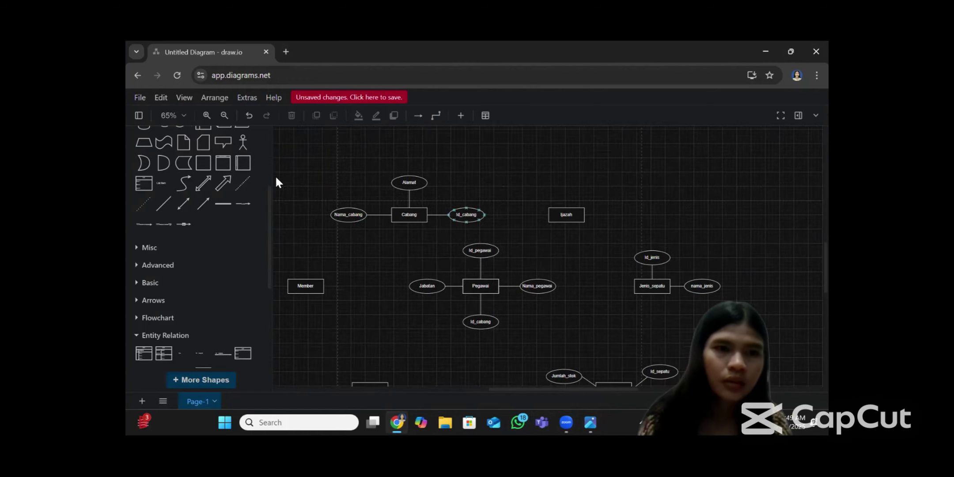
- Add an attribute labelled Id_Ijazah and place it above Ijazah, slightly to its right
{"action": "mouse_move", "coordinate": [211, 175]}
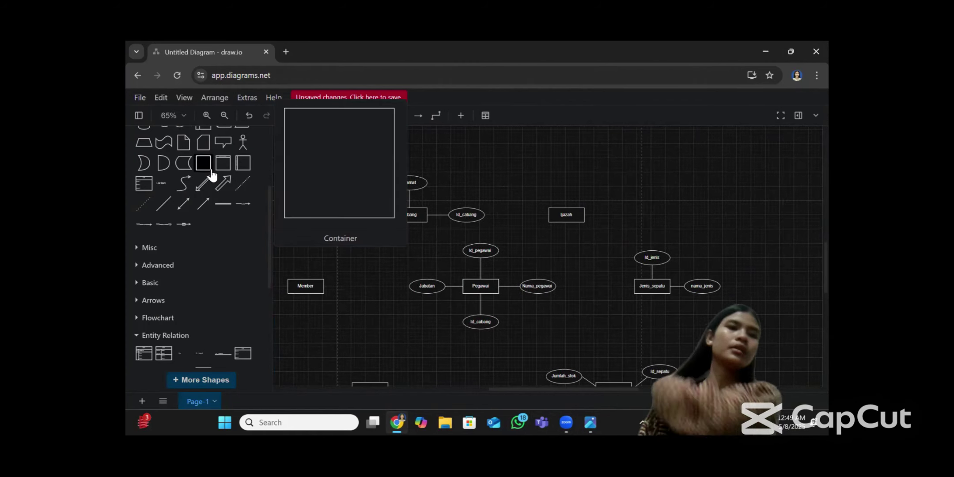
{"action": "scroll", "coordinate": [218, 198], "scroll_direction": "down", "scroll_amount": 1}
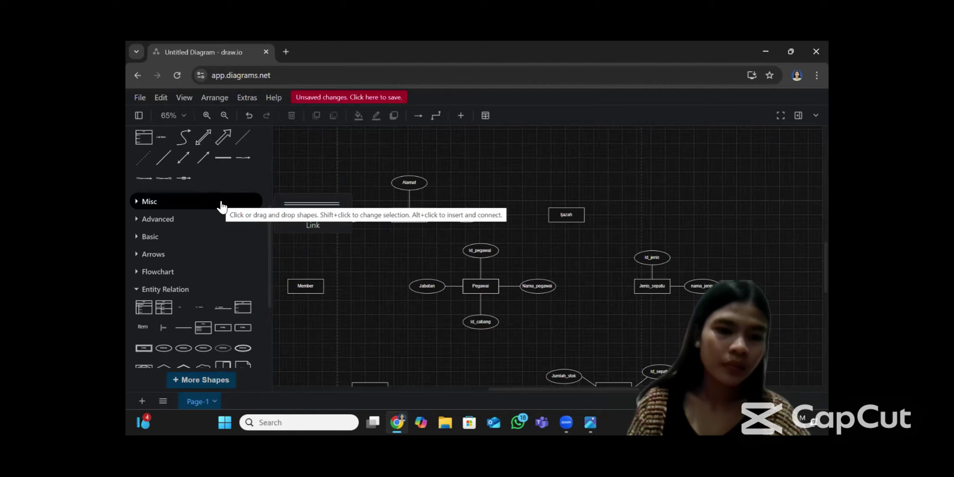
{"action": "scroll", "coordinate": [213, 246], "scroll_direction": "down", "scroll_amount": 3}
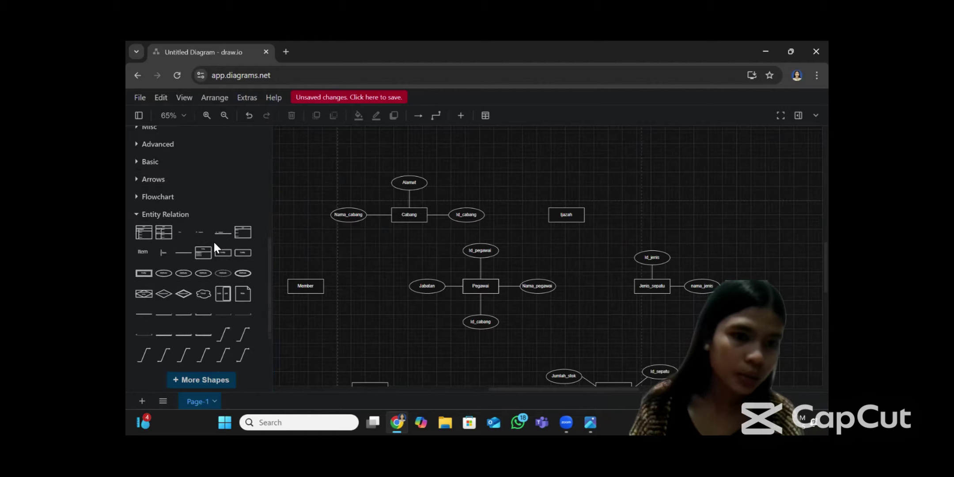
{"action": "left_click", "coordinate": [164, 214]}
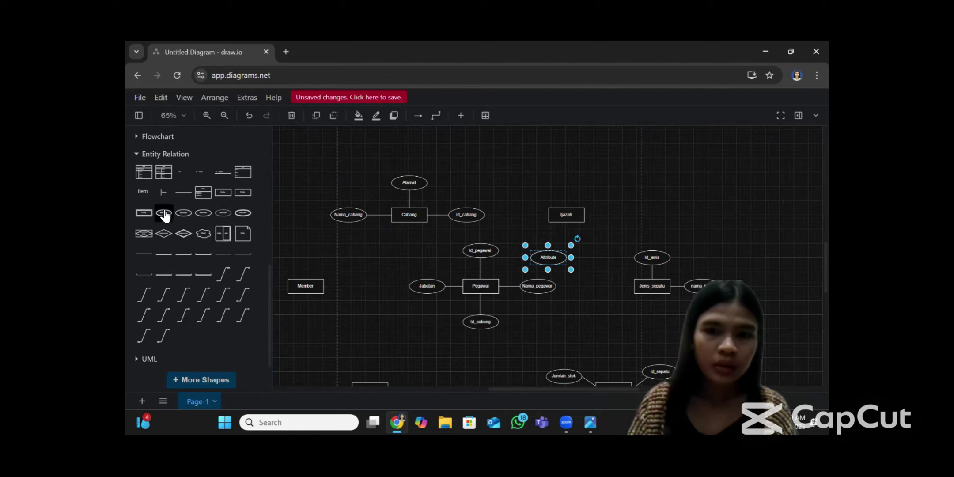
{"action": "double_click", "coordinate": [555, 260]}
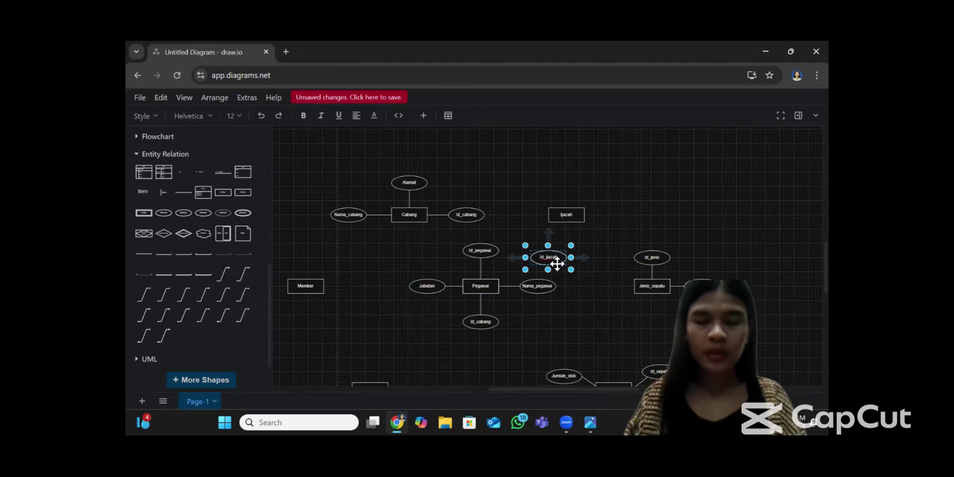
{"action": "left_click_drag", "start_coordinate": [557, 264], "coordinate": [598, 184]}
- Add an attribute labelled Jenjang and place it above Ijazah, to the left of Id_Ijazah
{"action": "left_click", "coordinate": [167, 216]}
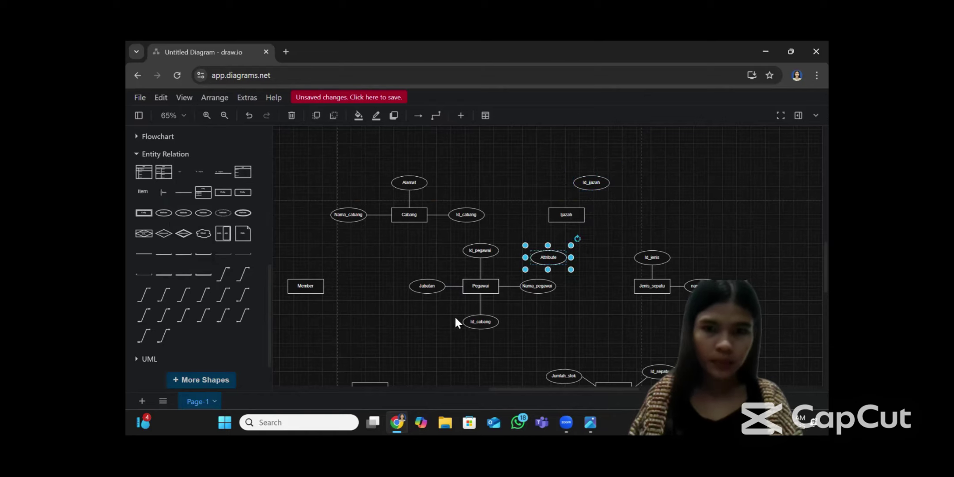
{"action": "double_click", "coordinate": [550, 257]}
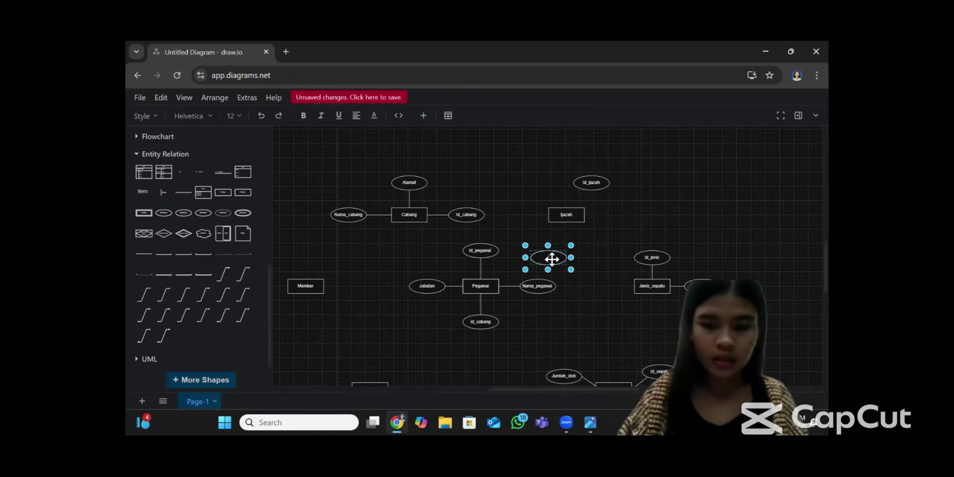
{"action": "left_click_drag", "start_coordinate": [552, 259], "coordinate": [531, 186]}
- Add another attribute ellipse and place it just below Ijazah, slightly to the right
{"action": "left_click", "coordinate": [164, 212]}
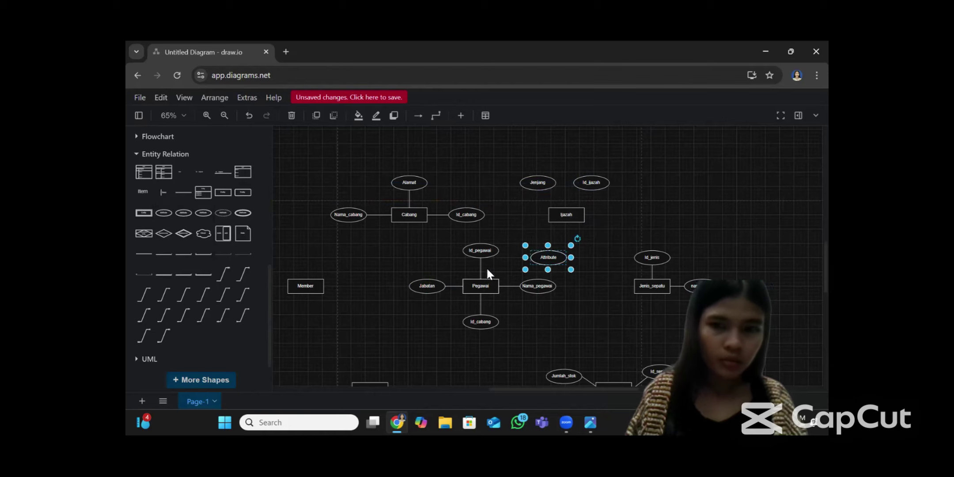
{"action": "left_click_drag", "start_coordinate": [549, 258], "coordinate": [596, 242]}
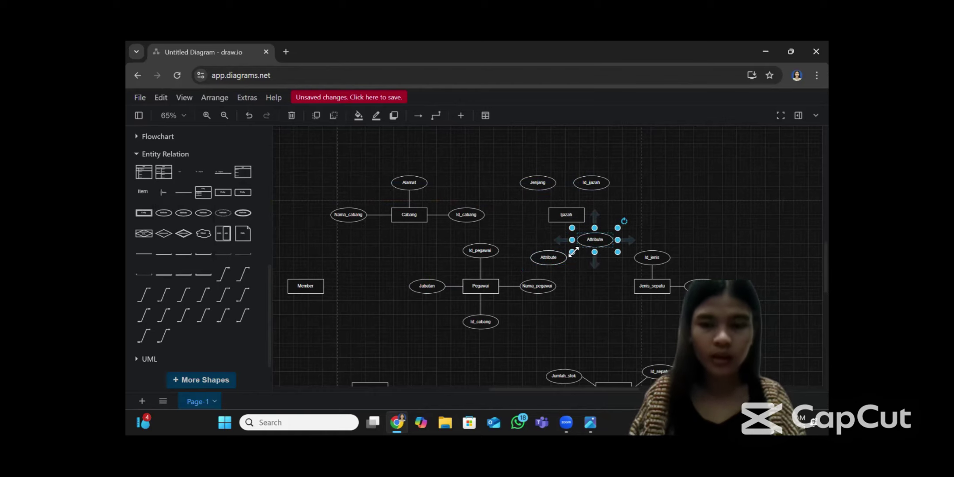
- Delete one surplus attribute ellipse, label another gaji and move it just below the Ijazah entity
{"action": "key", "text": "Delete"}
{"action": "double_click", "coordinate": [554, 260]}
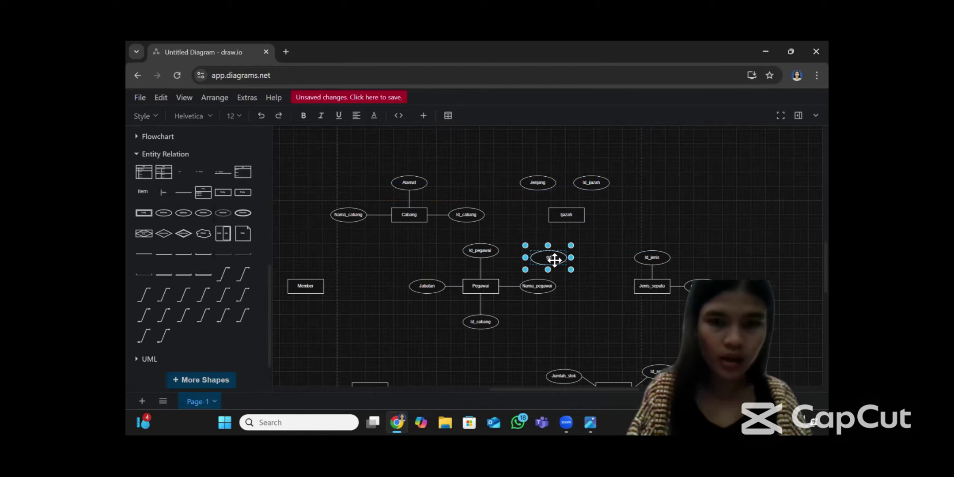
{"action": "left_click_drag", "start_coordinate": [554, 260], "coordinate": [594, 243]}
- Check the case text, delete the unlabelled attribute near Pegawai, and move gaji level with Ijazah on its right side
{"action": "left_click", "coordinate": [591, 422]}
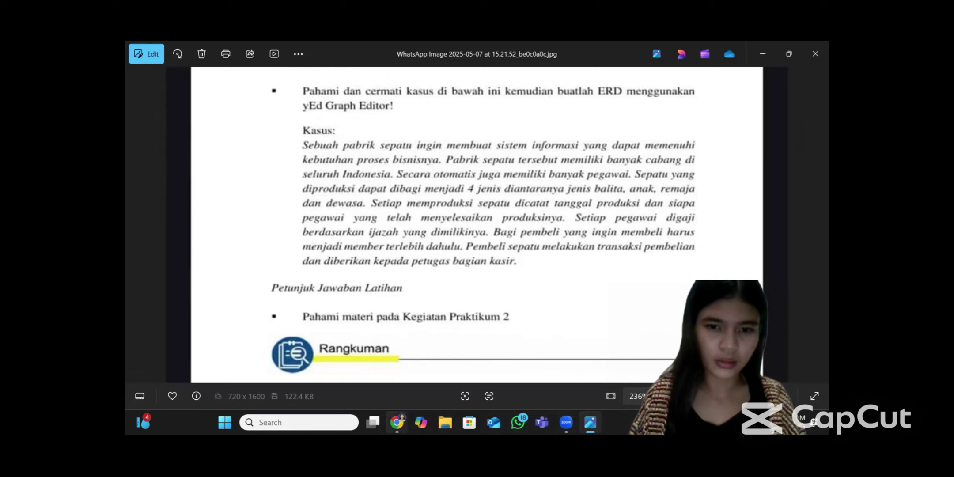
{"action": "left_click", "coordinate": [398, 422]}
{"action": "left_click", "coordinate": [541, 265]}
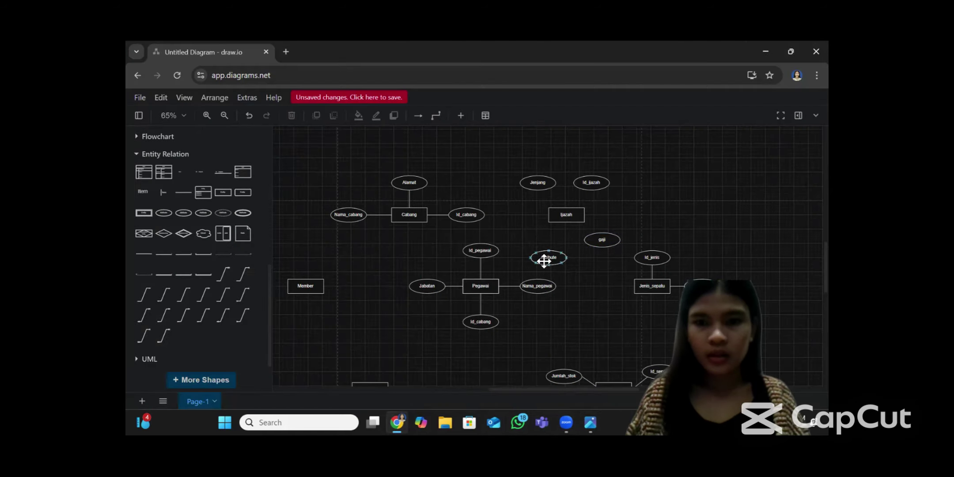
{"action": "left_click", "coordinate": [543, 261]}
{"action": "left_click", "coordinate": [543, 260]}
{"action": "left_click", "coordinate": [543, 262]}
{"action": "key", "text": "Delete"}
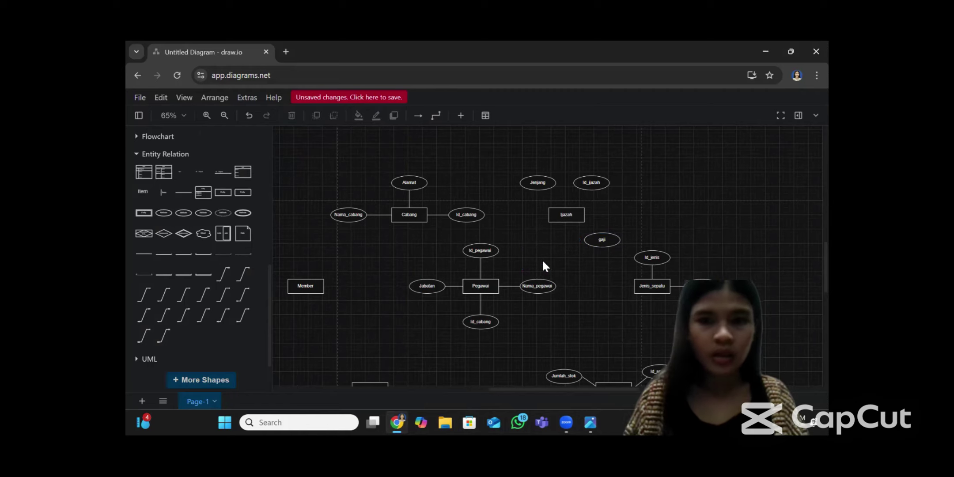
{"action": "left_click_drag", "start_coordinate": [603, 240], "coordinate": [620, 216]}
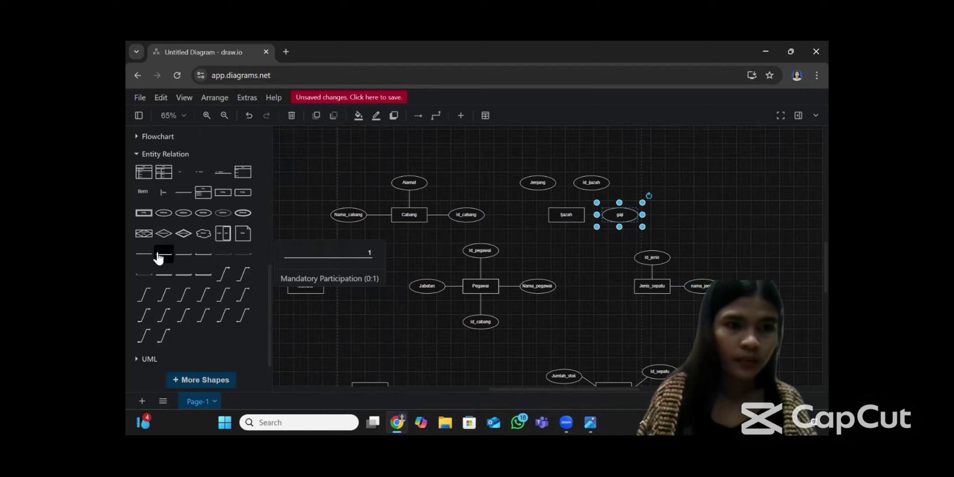
- Connect the Jenjang, Id_Ijazah and gaji attributes to the Ijazah entity with plain lines
{"action": "scroll", "coordinate": [156, 256], "scroll_direction": "up", "scroll_amount": 4}
{"action": "left_click", "coordinate": [164, 219]}
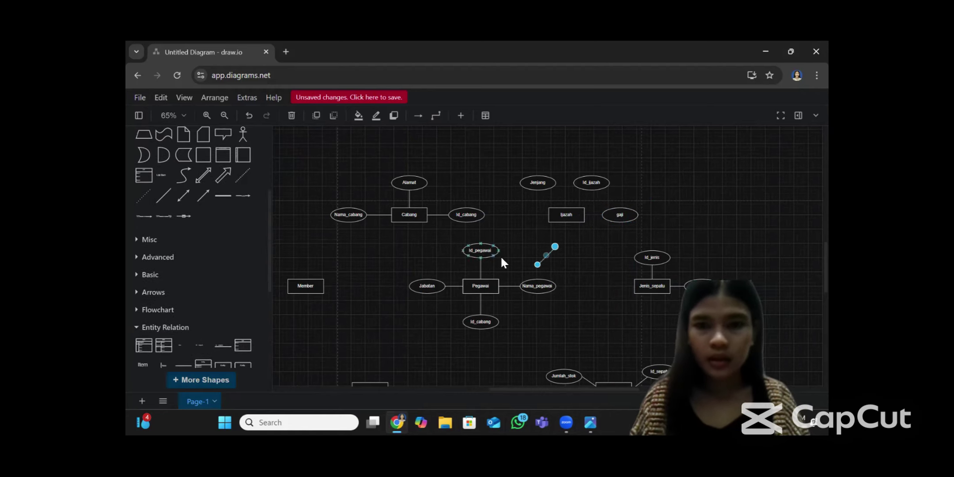
{"action": "left_click_drag", "start_coordinate": [578, 204], "coordinate": [591, 190]}
{"action": "mouse_move", "coordinate": [537, 264]}
{"action": "left_mouse_down"}
{"action": "mouse_move", "coordinate": [570, 224]}
{"action": "mouse_move", "coordinate": [551, 187]}
{"action": "mouse_move", "coordinate": [565, 211]}
{"action": "left_mouse_up"}
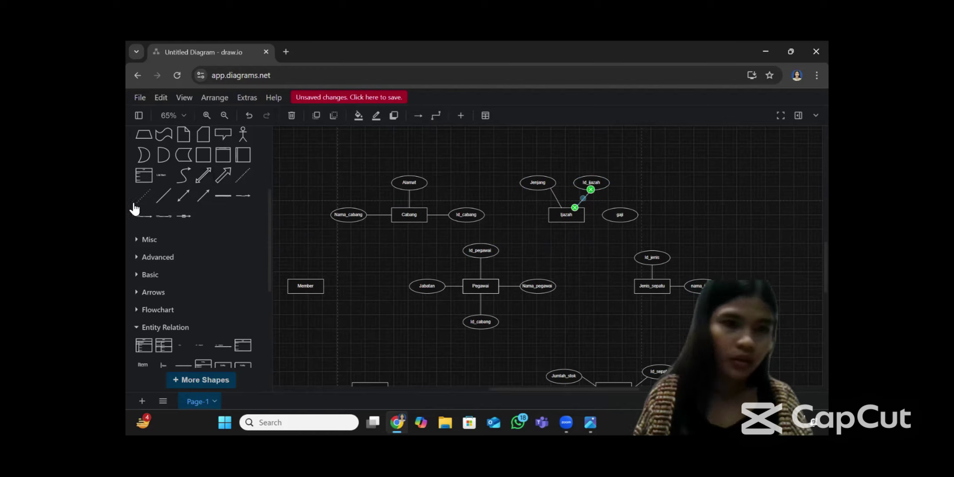
{"action": "left_click", "coordinate": [164, 195]}
{"action": "mouse_move", "coordinate": [556, 239]}
{"action": "left_mouse_down"}
{"action": "mouse_move", "coordinate": [602, 221]}
{"action": "mouse_move", "coordinate": [583, 221]}
{"action": "left_mouse_up"}
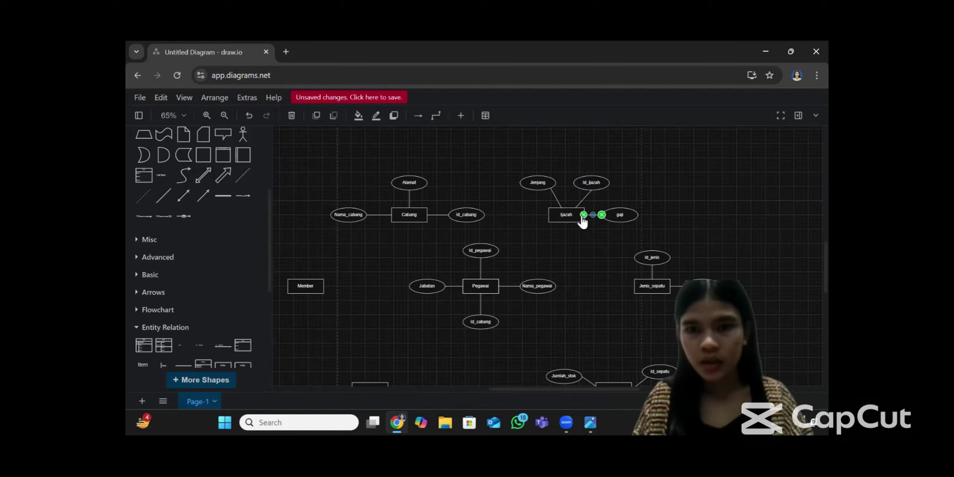
{"action": "left_click", "coordinate": [613, 235]}
- Review the rest of the diagram and the case text for entities that still lack attributes
{"action": "scroll", "coordinate": [588, 265], "scroll_direction": "down", "scroll_amount": 3}
{"action": "scroll", "coordinate": [588, 265], "scroll_direction": "down", "scroll_amount": 1}
{"action": "scroll", "coordinate": [587, 266], "scroll_direction": "down", "scroll_amount": 2}
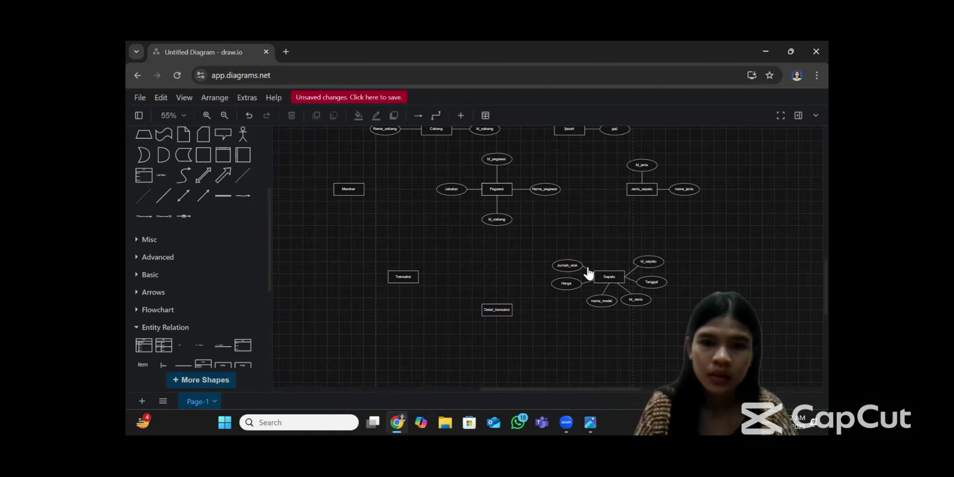
{"action": "left_click", "coordinate": [590, 423]}
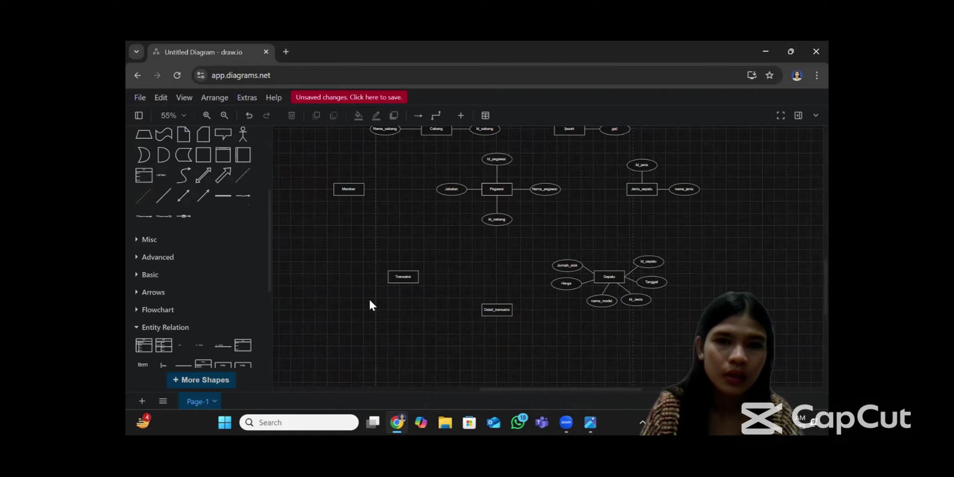
{"action": "scroll", "coordinate": [350, 232], "scroll_direction": "up", "scroll_amount": 3, "text": "ctrl"}
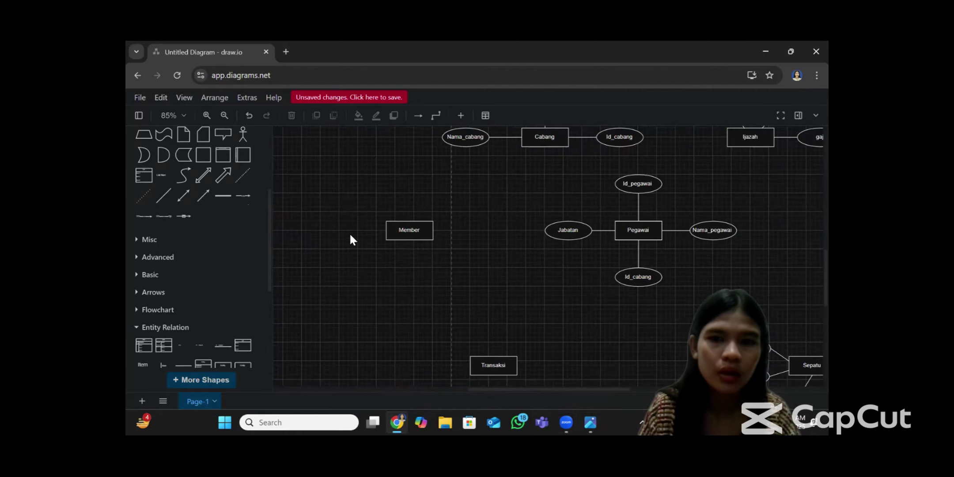
{"action": "mouse_move", "coordinate": [243, 186]}
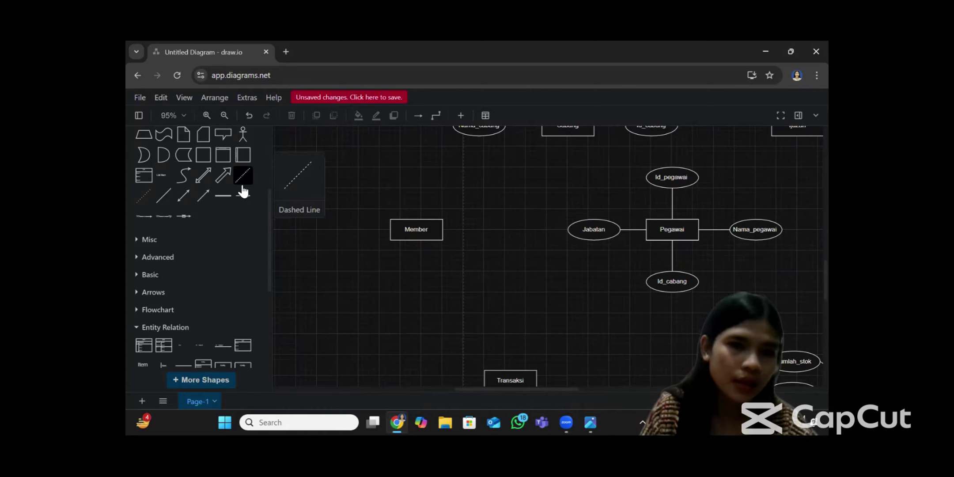
{"action": "mouse_move", "coordinate": [191, 181]}
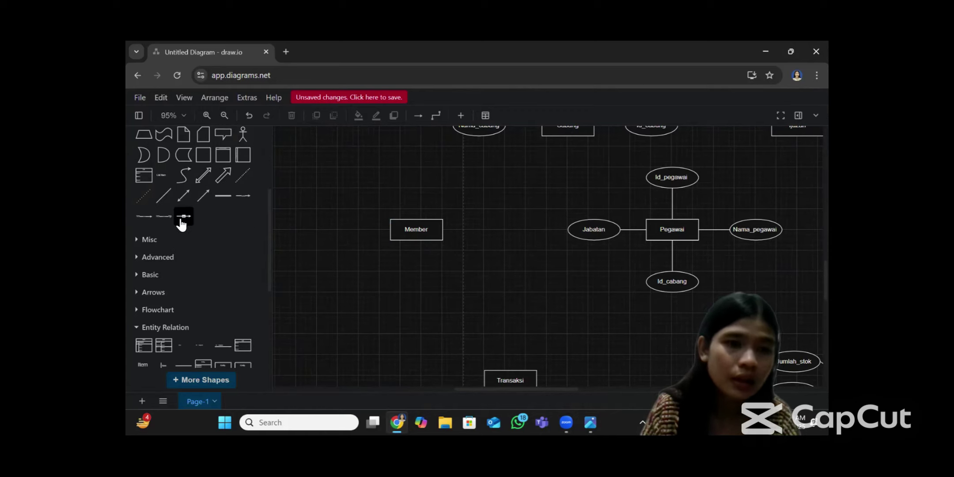
- Add Entity Relation attribute ellipses between Member and Pegawai, and label one of them Id_member
{"action": "scroll", "coordinate": [184, 247], "scroll_direction": "down", "scroll_amount": 3}
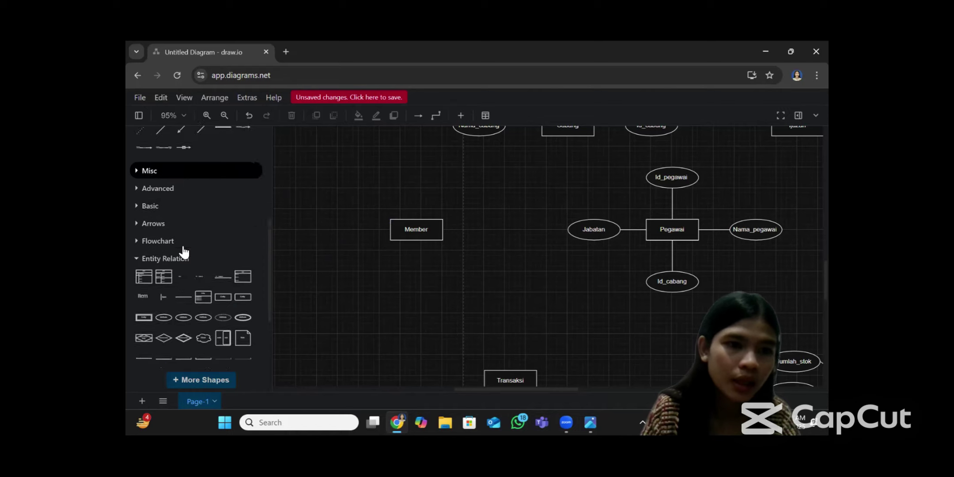
{"action": "scroll", "coordinate": [184, 252], "scroll_direction": "down", "scroll_amount": 2}
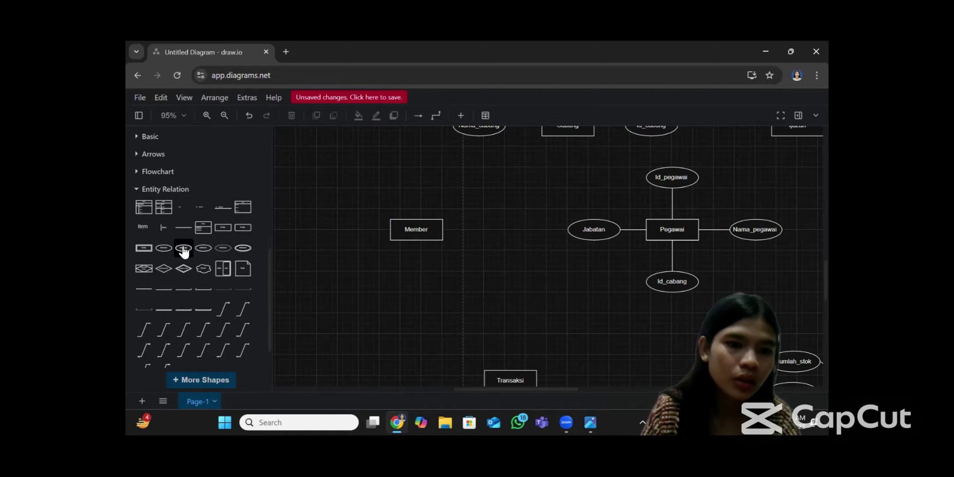
{"action": "scroll", "coordinate": [179, 214], "scroll_direction": "down", "scroll_amount": 1}
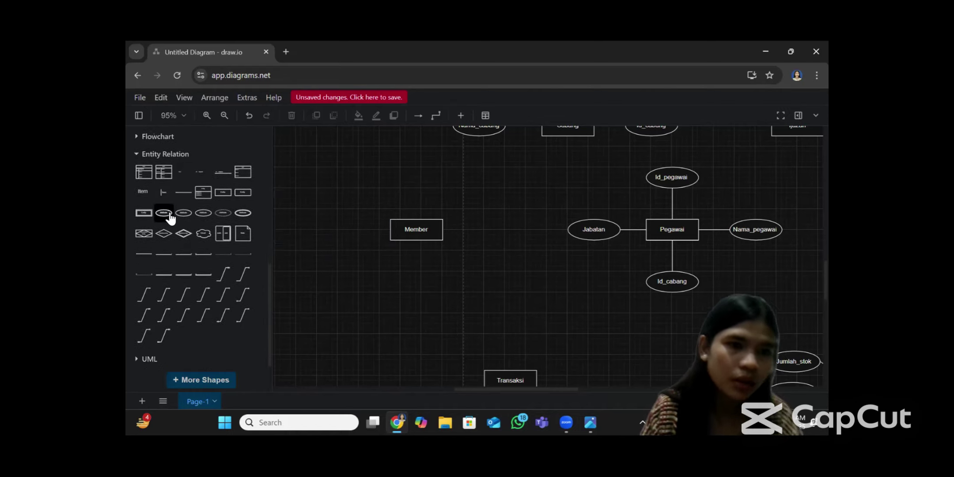
{"action": "left_click", "coordinate": [170, 218]}
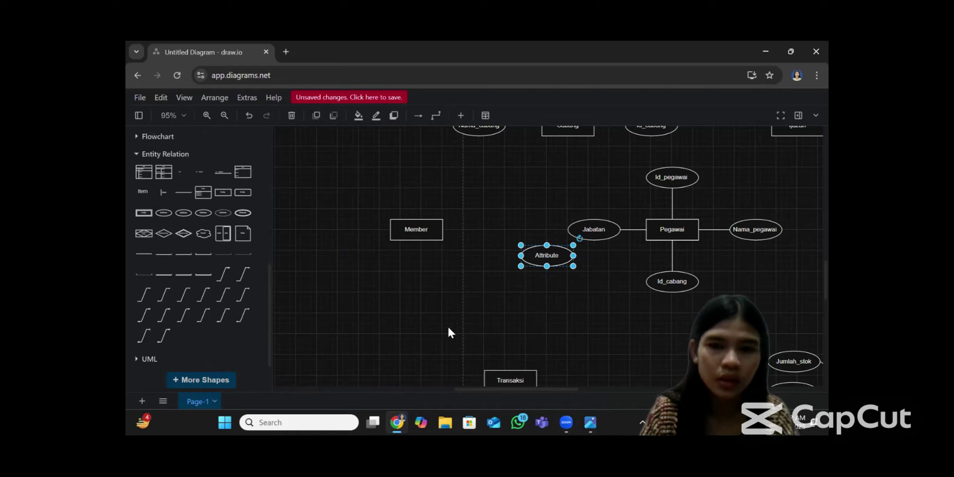
{"action": "left_click_drag", "start_coordinate": [543, 255], "coordinate": [499, 218]}
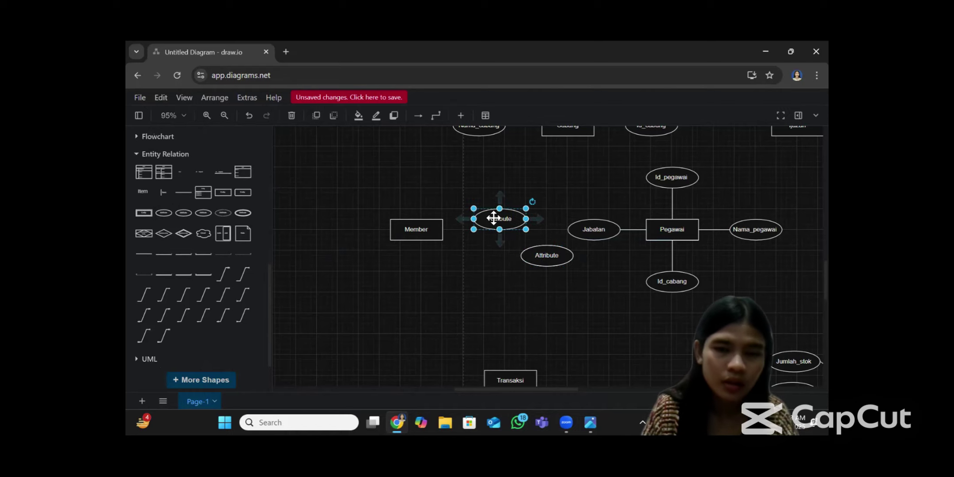
{"action": "double_click", "coordinate": [503, 218]}
{"action": "key", "text": "BackSpace"}
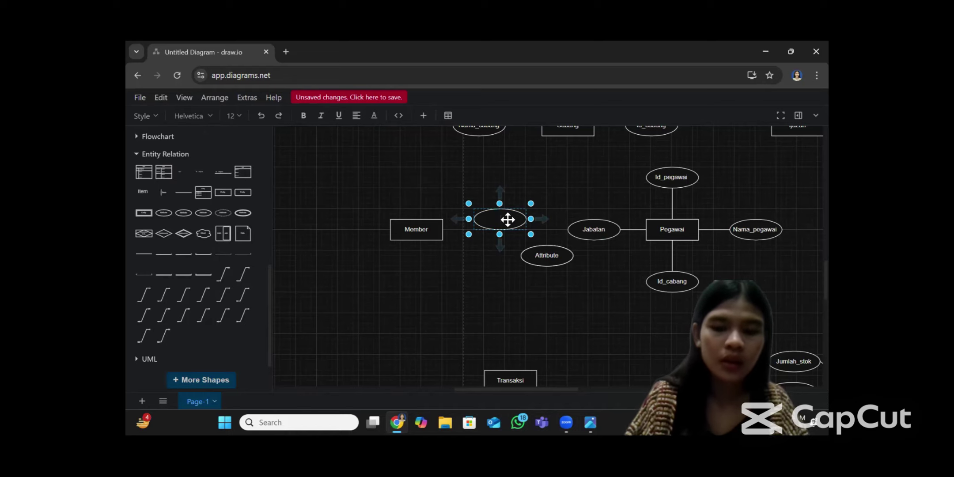
{"action": "type", "text": "_member"}
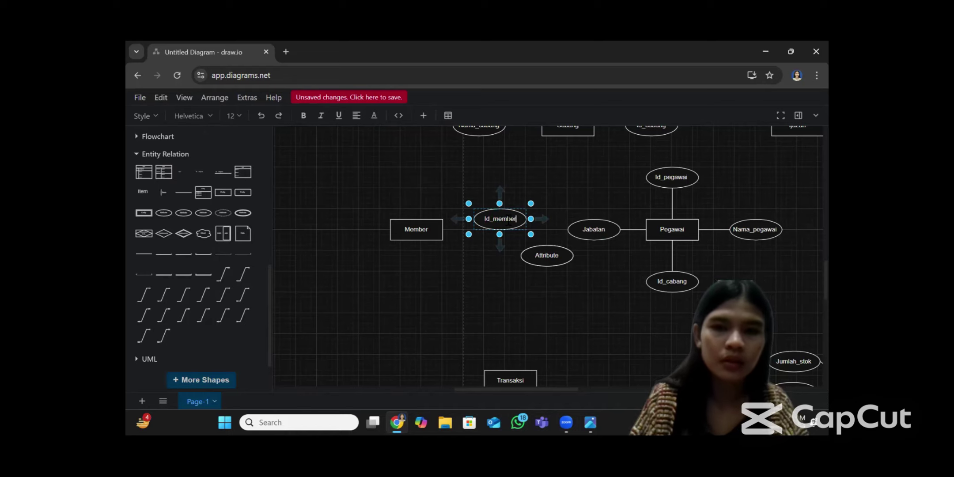
- Label a second attribute Nama_member and place it below-left of the Member entity, with Id_member directly above Member
{"action": "double_click", "coordinate": [549, 255]}
{"action": "key", "text": "BackSpace"}
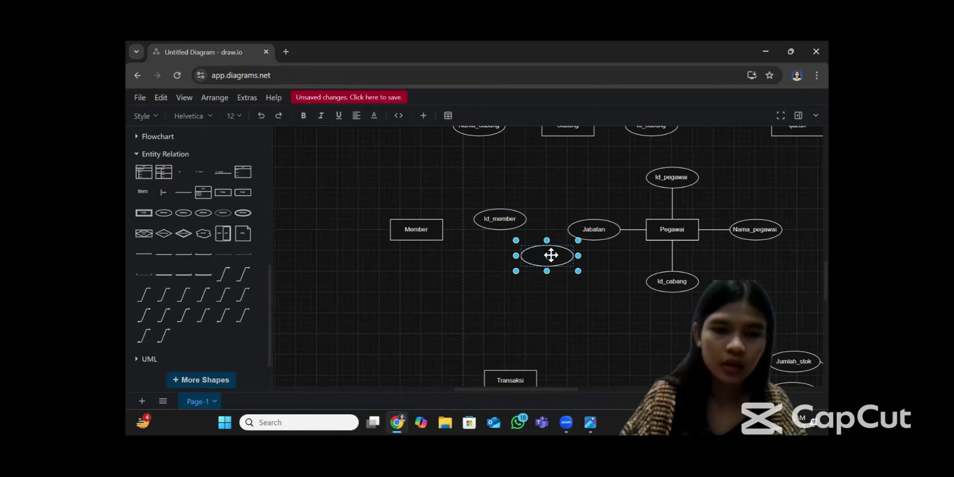
{"action": "type", "text": "Nama_mem"}
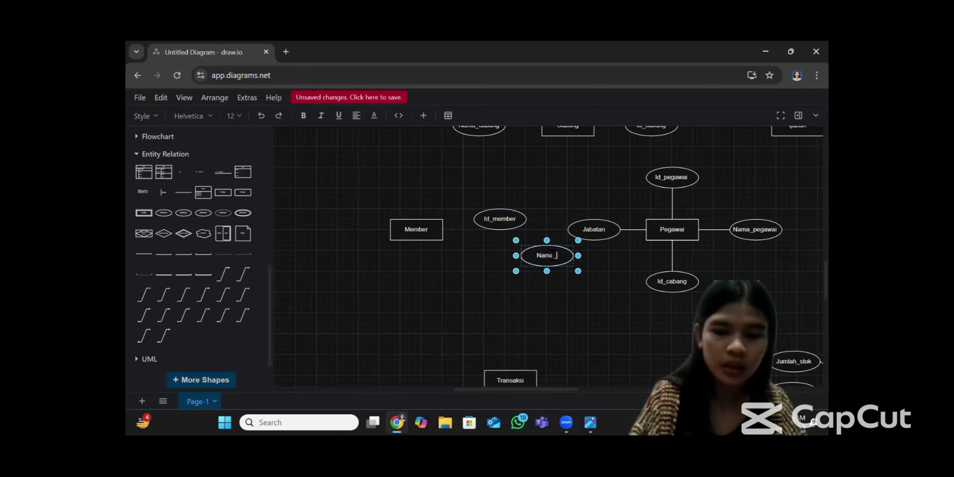
{"action": "type", "text": "be"}
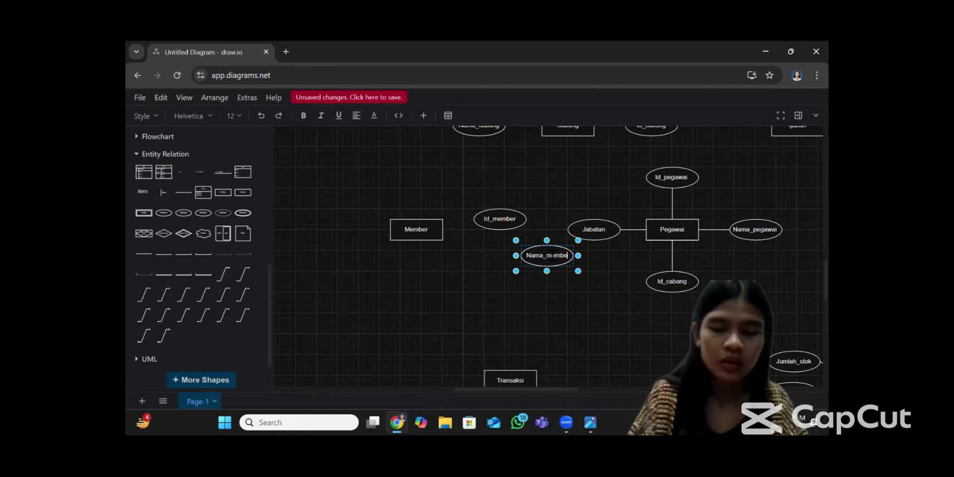
{"action": "type", "text": "r"}
{"action": "left_click_drag", "start_coordinate": [539, 251], "coordinate": [366, 264]}
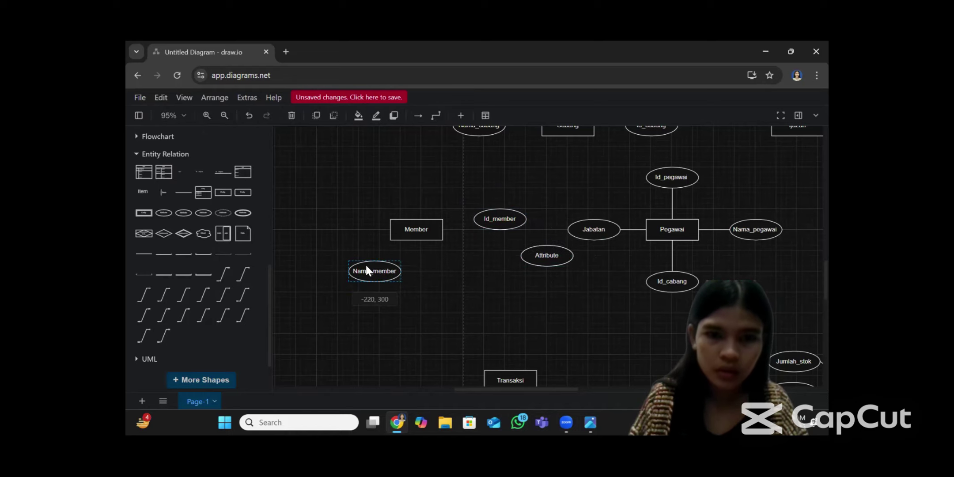
{"action": "left_click_drag", "start_coordinate": [502, 218], "coordinate": [419, 176]}
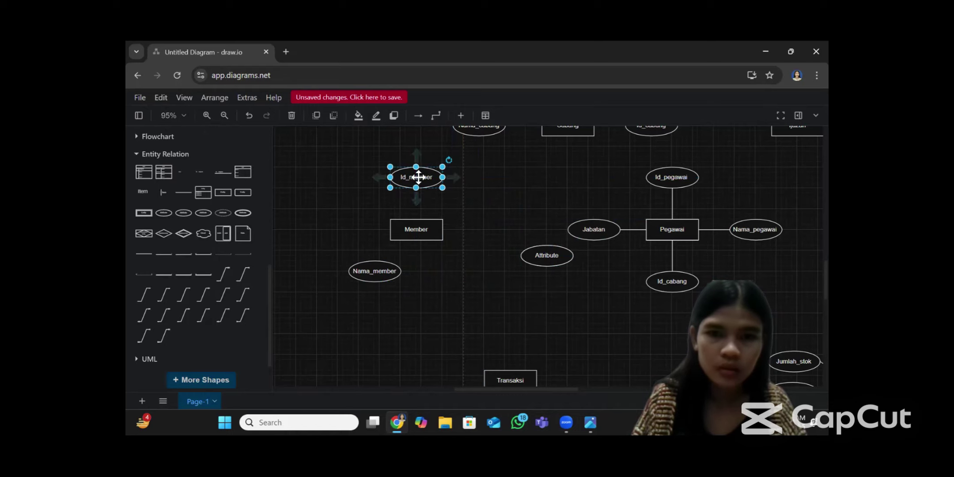
- Label a third attribute alamat, place it left of Member, and shift Nama_member slightly further down and left
{"action": "double_click", "coordinate": [547, 256]}
{"action": "key", "text": "Delete"}
{"action": "type", "text": "al"}
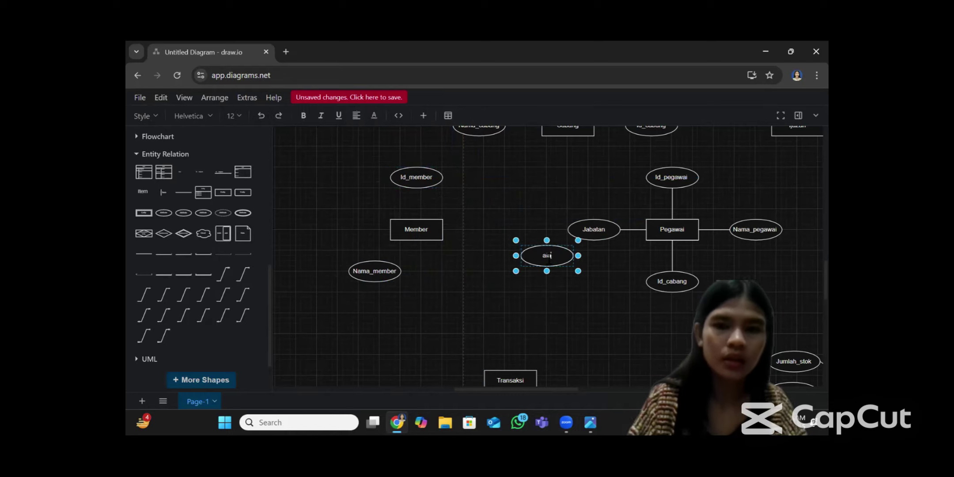
{"action": "type", "text": "amat"}
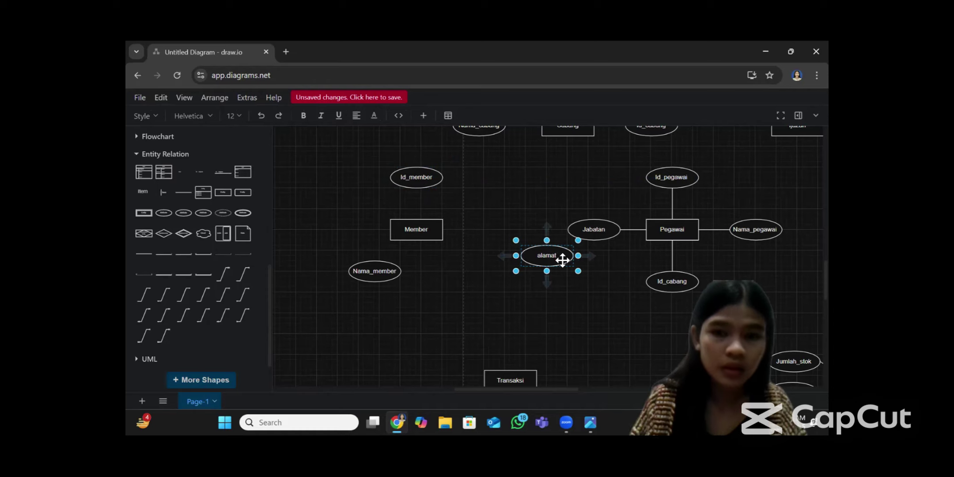
{"action": "left_click_drag", "start_coordinate": [559, 259], "coordinate": [347, 223]}
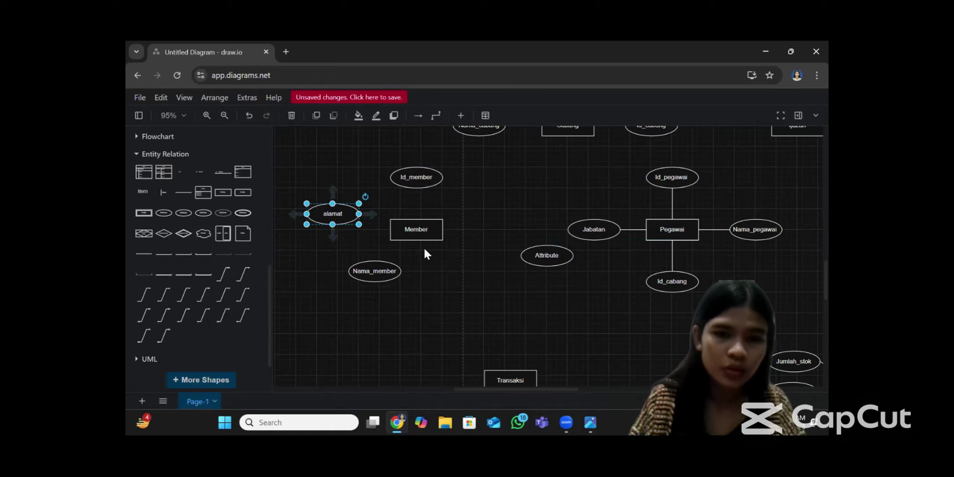
{"action": "left_click_drag", "start_coordinate": [366, 271], "coordinate": [350, 278]}
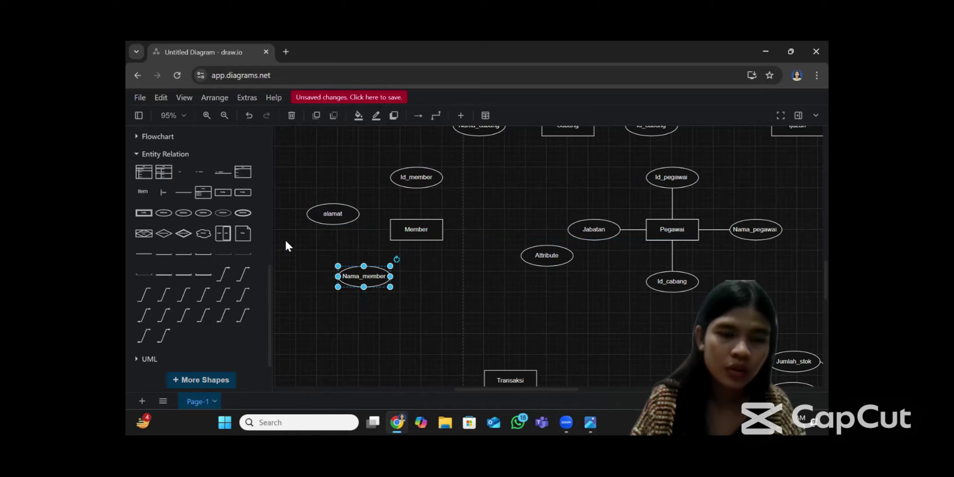
- Add another attribute ellipse, label it No Telp and place it below-right of the Member entity
{"action": "left_click", "coordinate": [162, 213]}
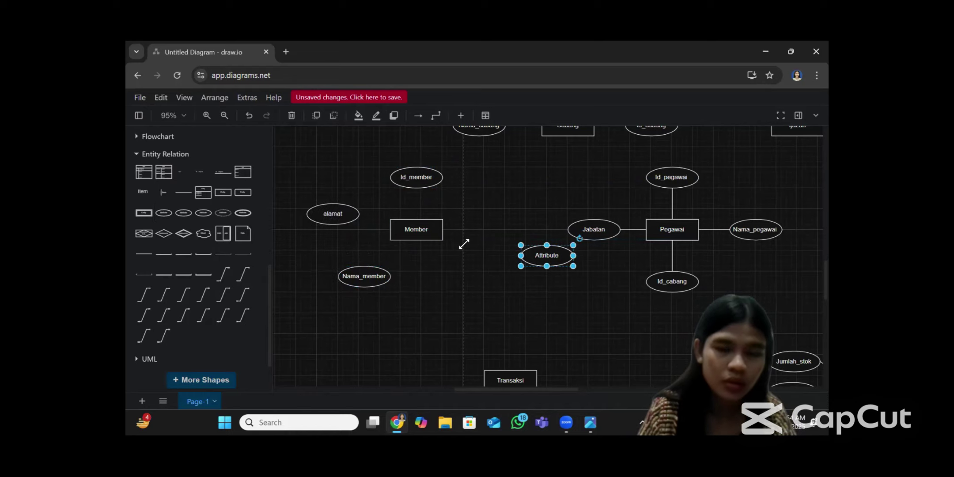
{"action": "left_click_drag", "start_coordinate": [543, 256], "coordinate": [481, 272]}
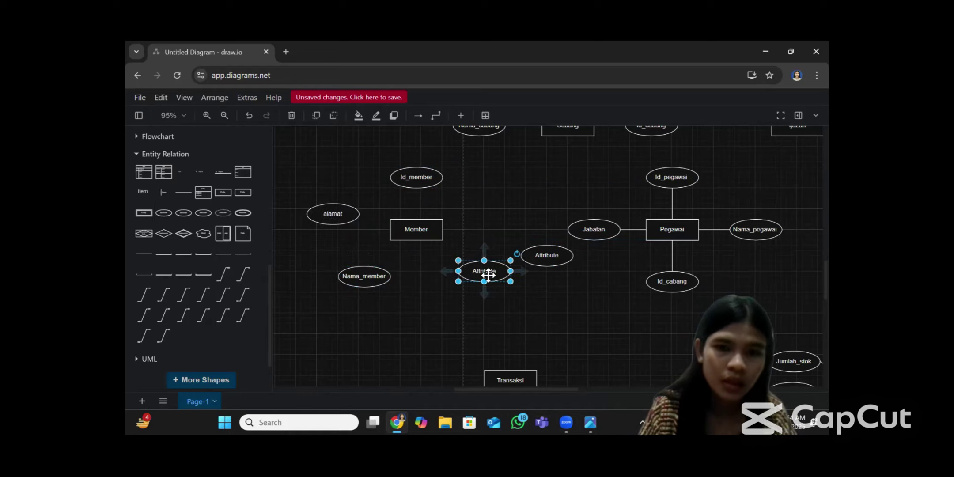
{"action": "double_click", "coordinate": [485, 271]}
{"action": "type", "text": "No Telp"}
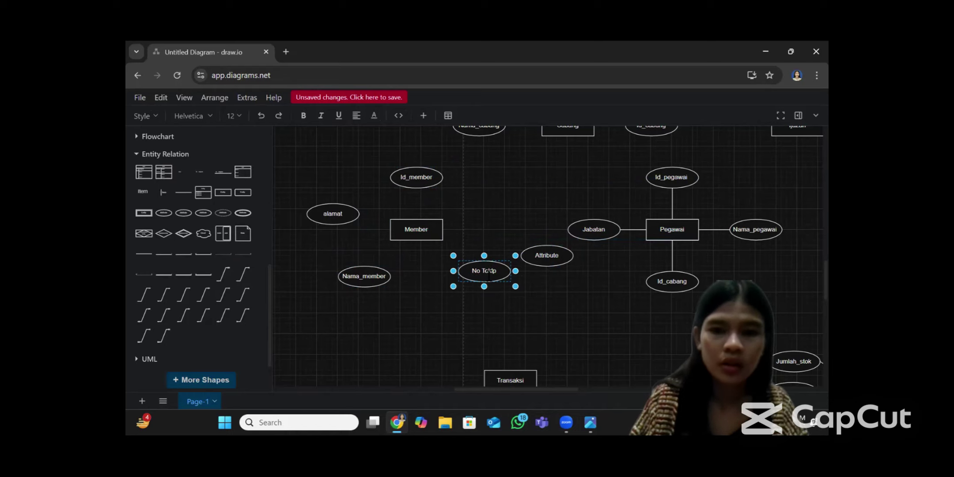
{"action": "key", "text": "BackSpace"}
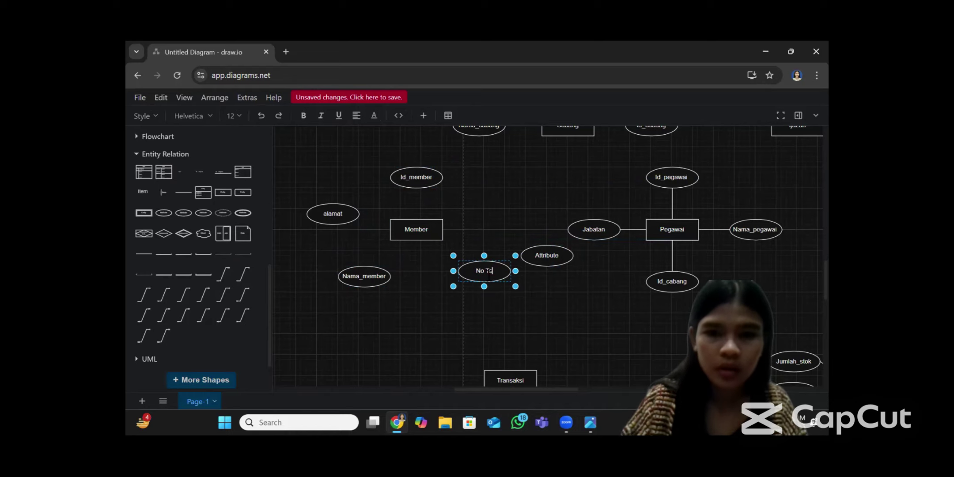
{"action": "type", "text": "lp"}
{"action": "left_click_drag", "start_coordinate": [499, 272], "coordinate": [472, 280]}
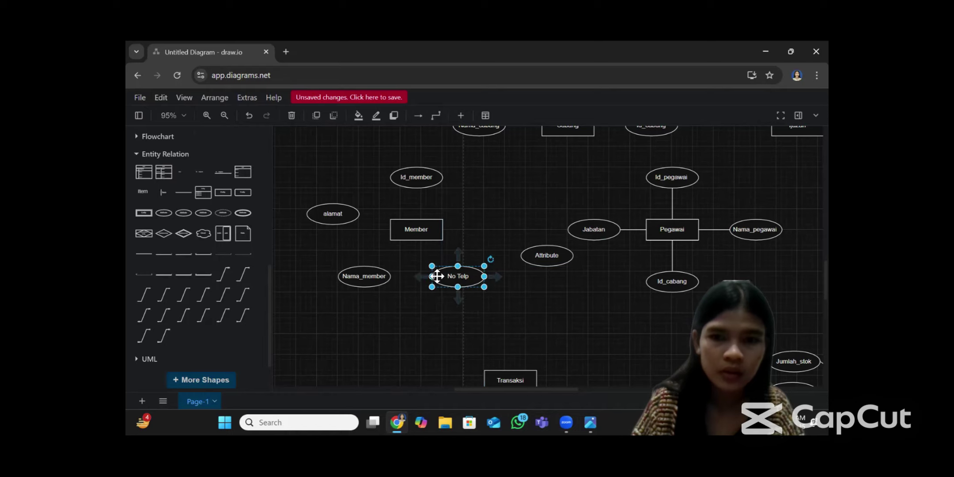
- Label the remaining blank attribute Email and place it to the upper right of the Member entity
{"action": "double_click", "coordinate": [547, 255]}
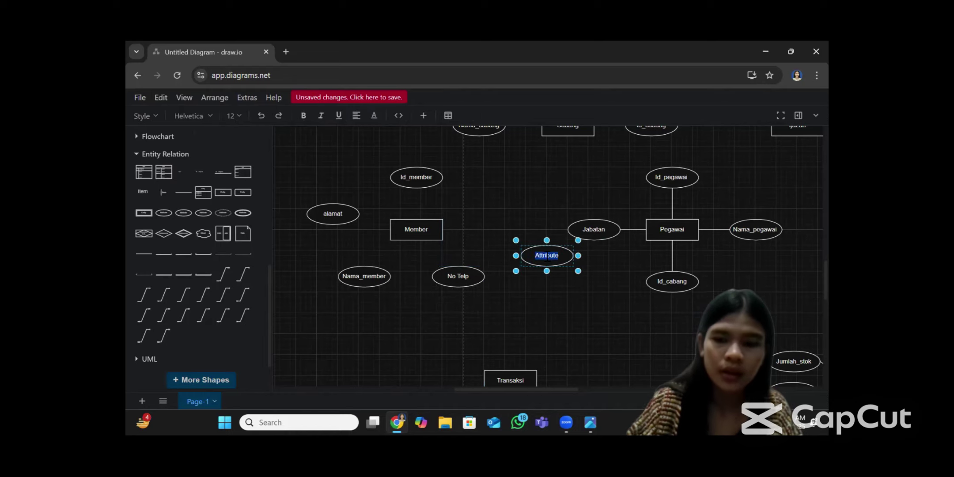
{"action": "type", "text": "Email"}
{"action": "left_click_drag", "start_coordinate": [548, 256], "coordinate": [517, 215]}
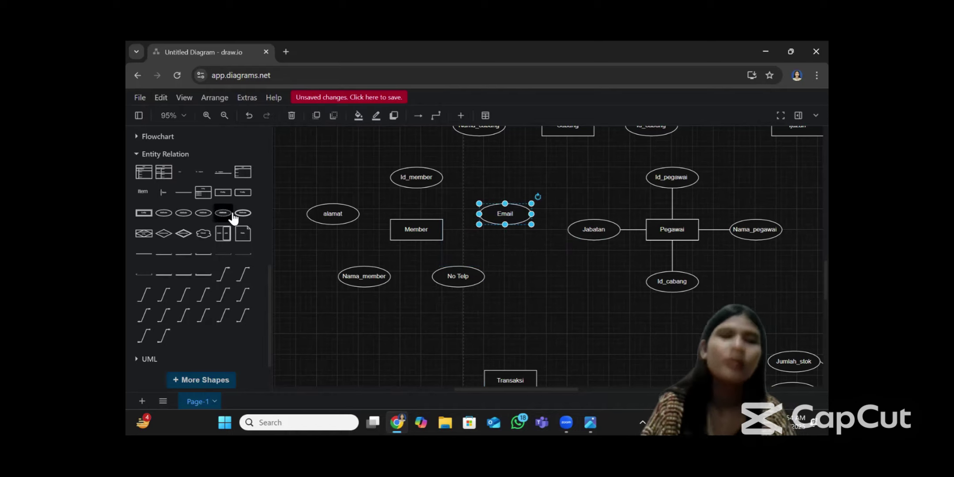
- Add a straight line, shift Email and alamat slightly, and connect Email to the Member entity
{"action": "scroll", "coordinate": [171, 252], "scroll_direction": "up", "scroll_amount": 5}
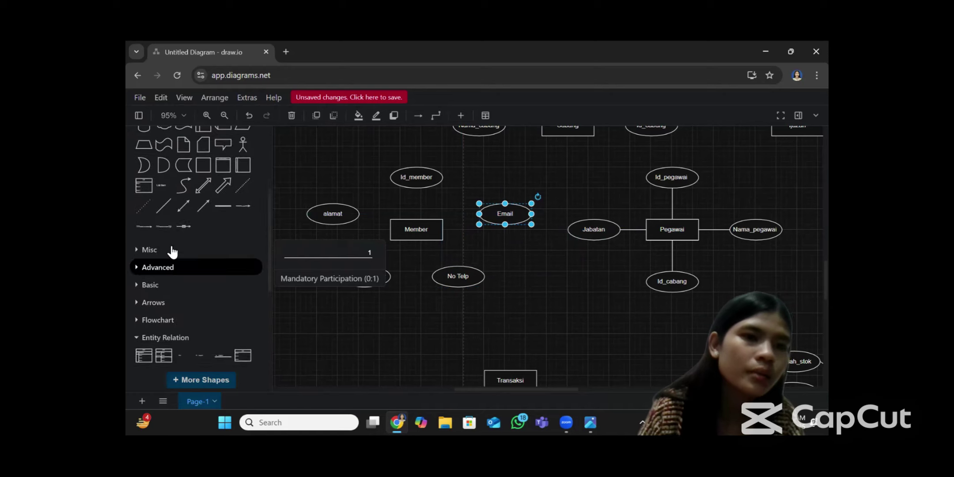
{"action": "left_click", "coordinate": [164, 220]}
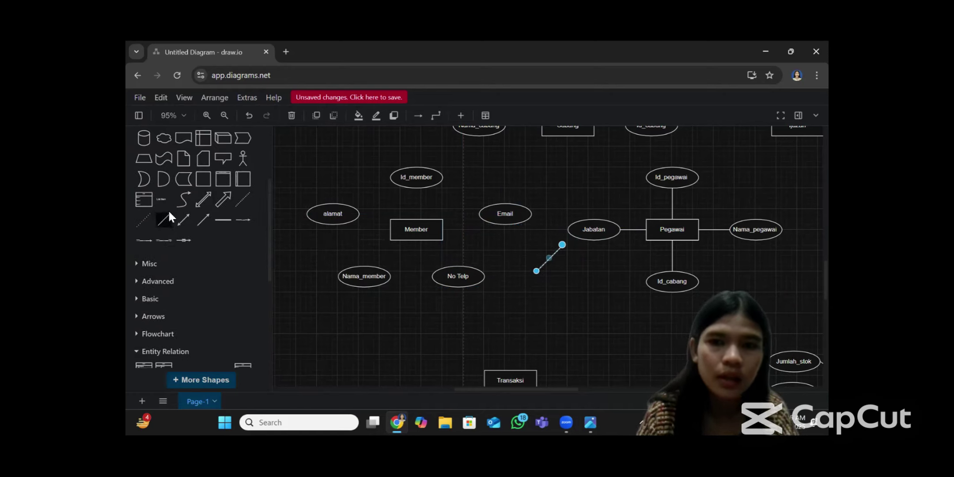
{"action": "left_click_drag", "start_coordinate": [169, 215], "coordinate": [494, 212]}
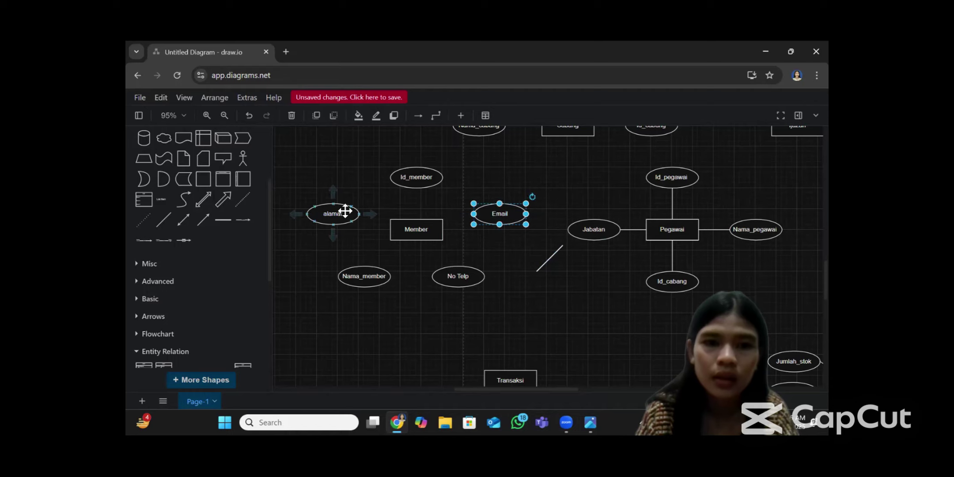
{"action": "left_click_drag", "start_coordinate": [341, 213], "coordinate": [346, 214]}
{"action": "left_click", "coordinate": [550, 258]}
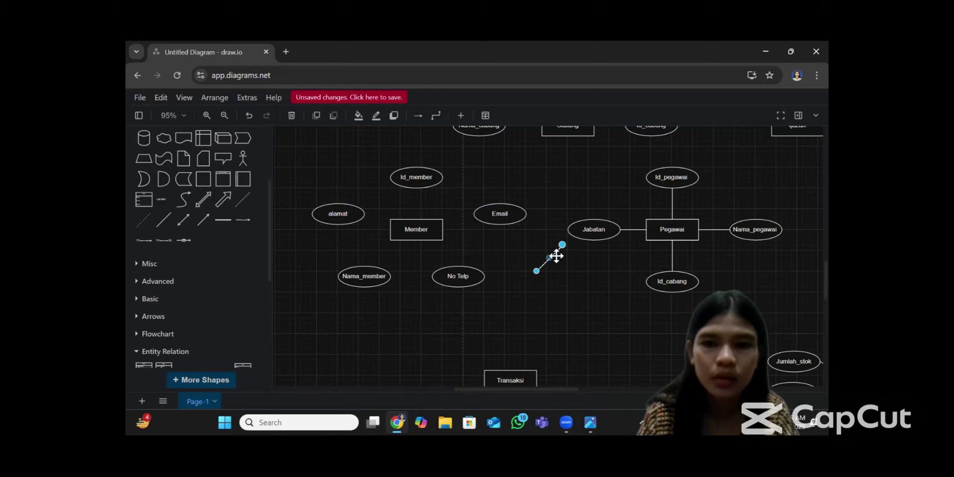
{"action": "left_click_drag", "start_coordinate": [563, 247], "coordinate": [444, 228]}
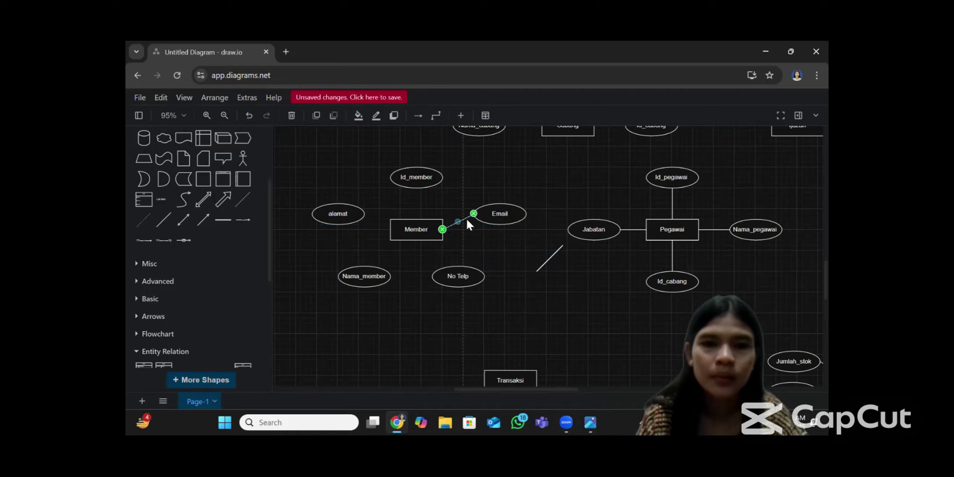
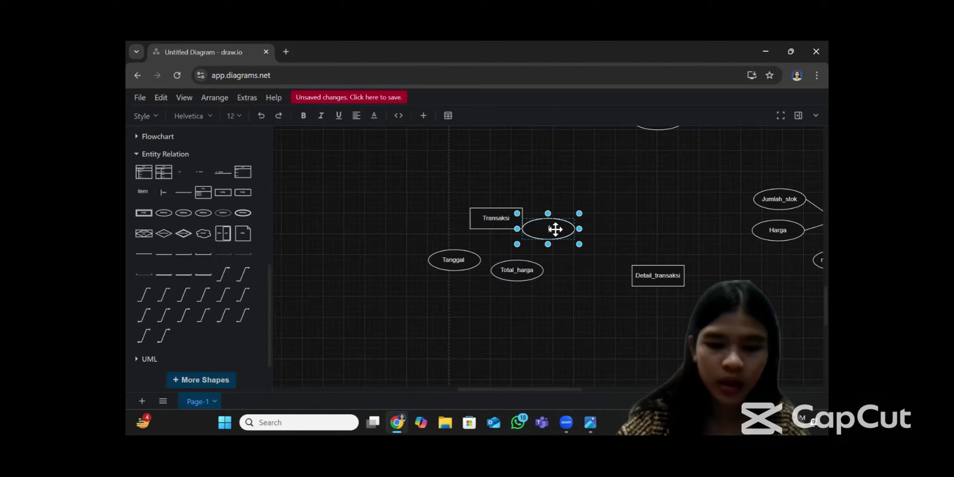
- Label one attribute beside Transaksi id_member, shift it right, and label the attribute beneath it id_pegawai
{"action": "type", "text": "id_member"}
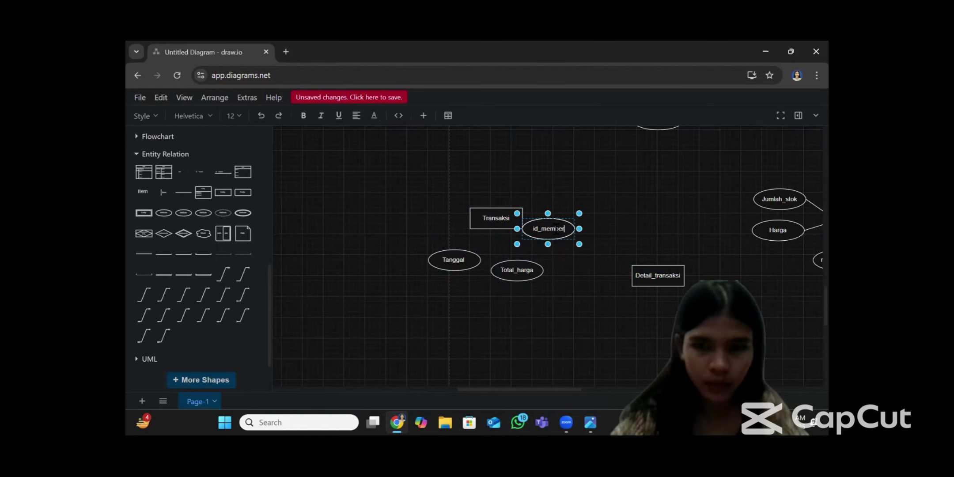
{"action": "left_click_drag", "start_coordinate": [538, 223], "coordinate": [561, 211]}
{"action": "left_click", "coordinate": [542, 228]}
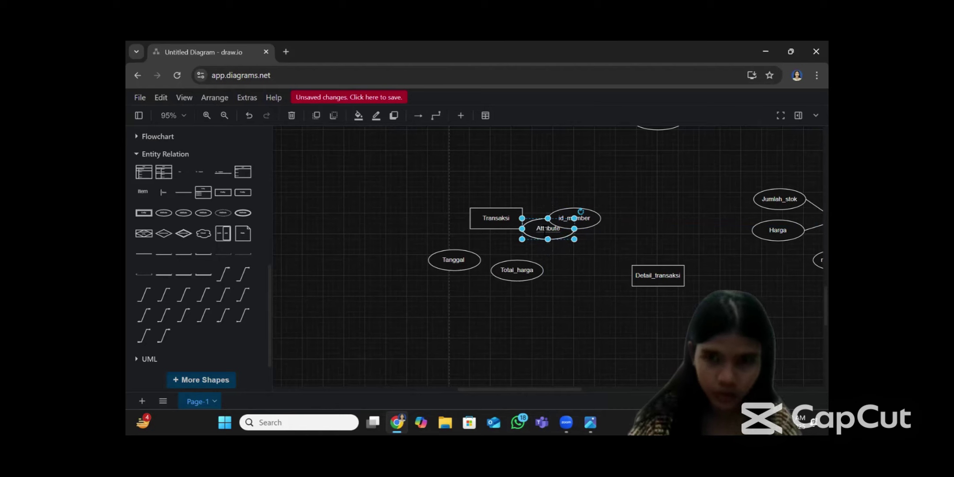
{"action": "double_click", "coordinate": [546, 229]}
{"action": "type", "text": "i"}
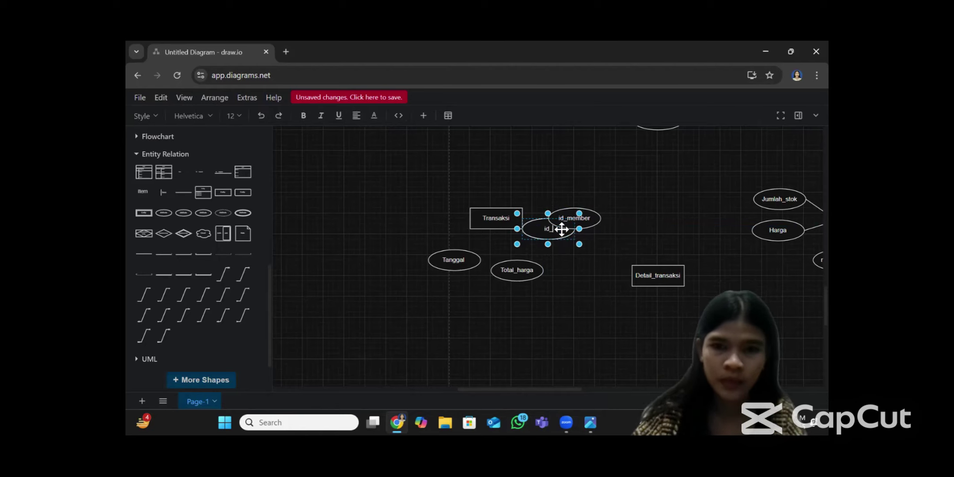
{"action": "type", "text": "d_pegawai"}
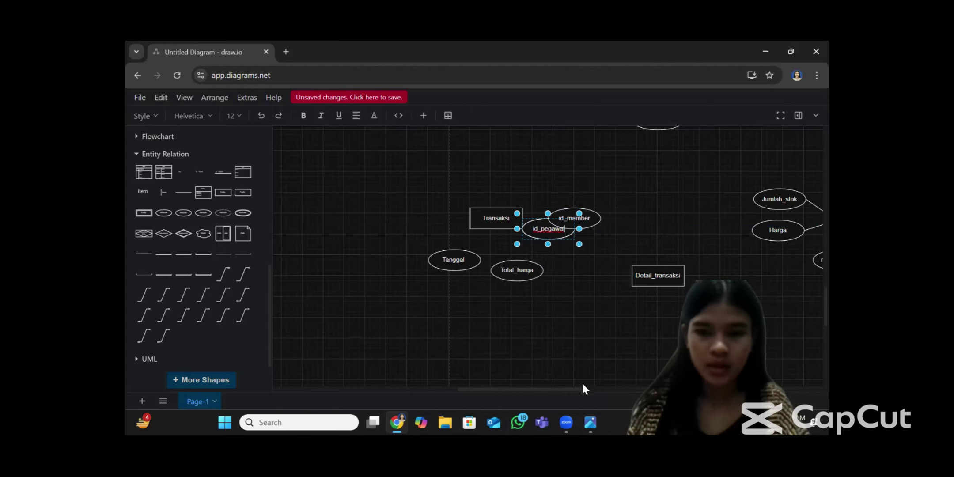
- Check the case text in the image viewer, return to draw.io, and place id_pegawai left of Transaksi with id_member slightly higher
{"action": "left_click", "coordinate": [590, 422]}
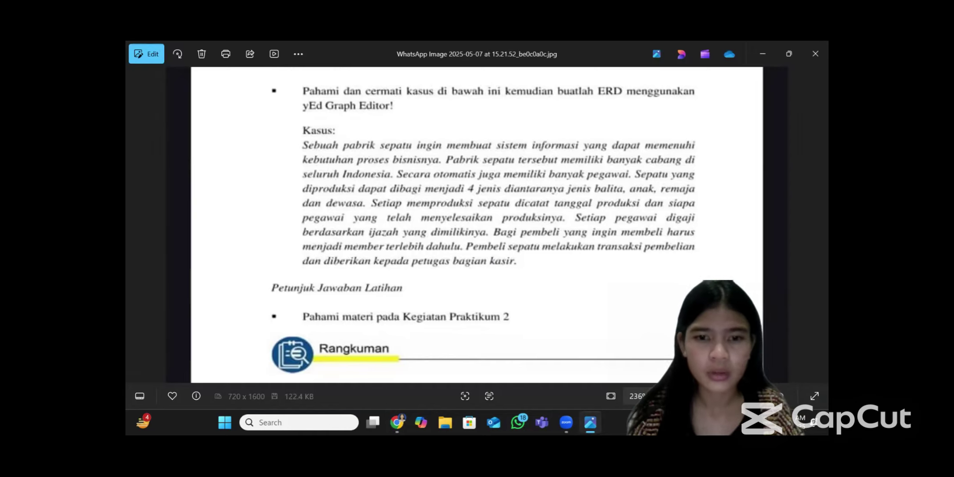
{"action": "left_click", "coordinate": [397, 423]}
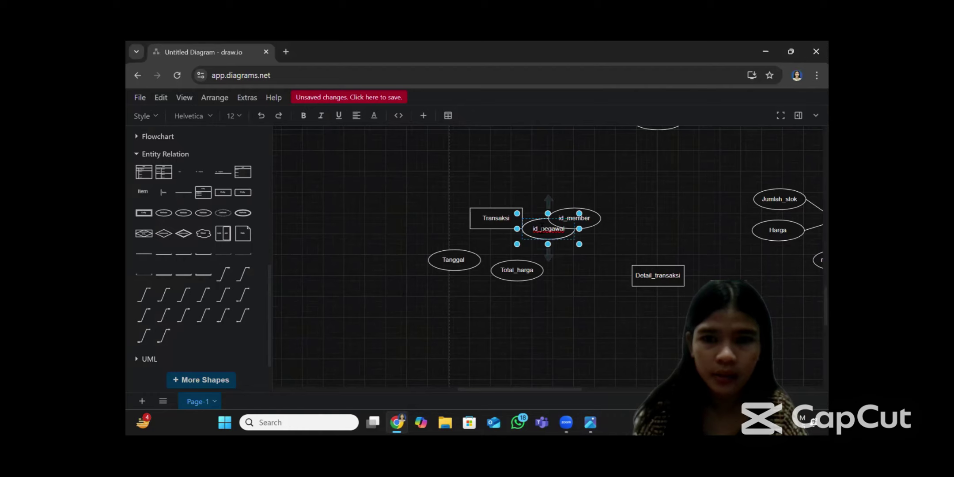
{"action": "left_click_drag", "start_coordinate": [540, 222], "coordinate": [412, 224]}
{"action": "left_click_drag", "start_coordinate": [579, 216], "coordinate": [573, 205]}
- Label another attribute Id_transaksi and place it to the upper left of the Transaksi entity, above id_pegawai
{"action": "left_click", "coordinate": [550, 230]}
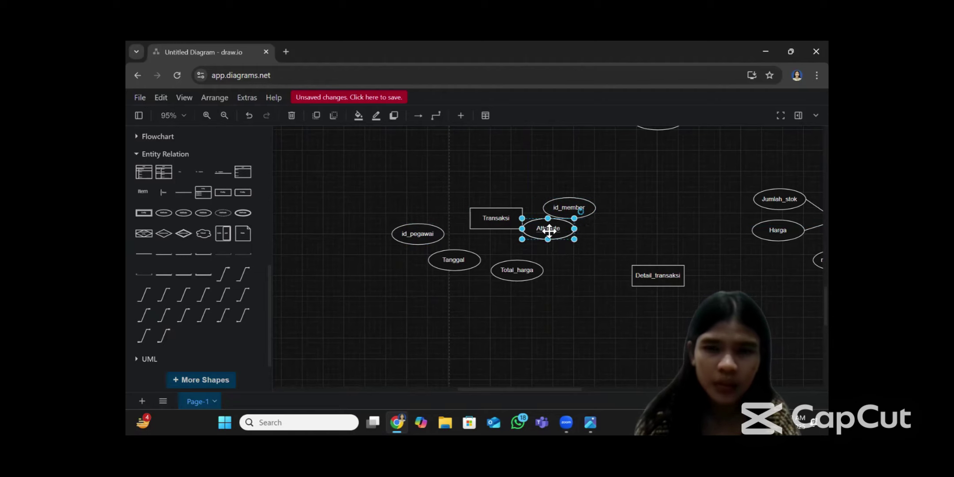
{"action": "double_click", "coordinate": [549, 230]}
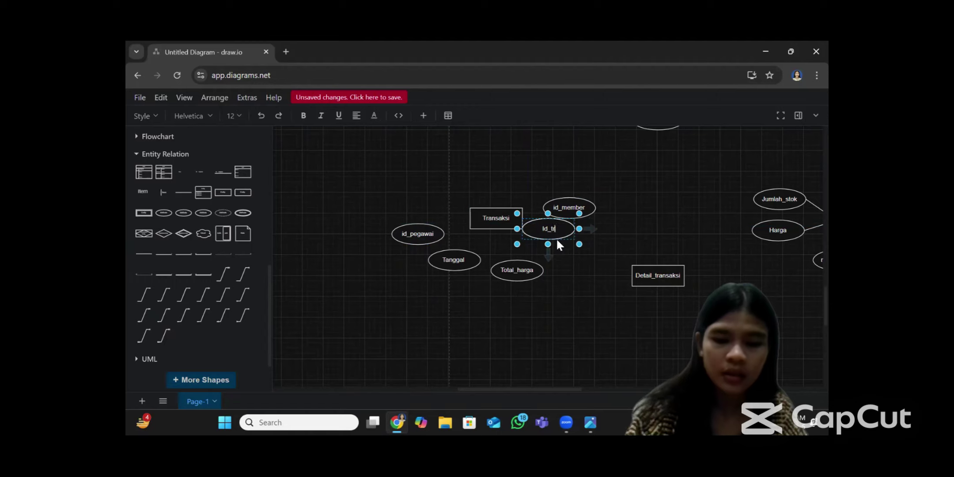
{"action": "type", "text": "Id_transaksi"}
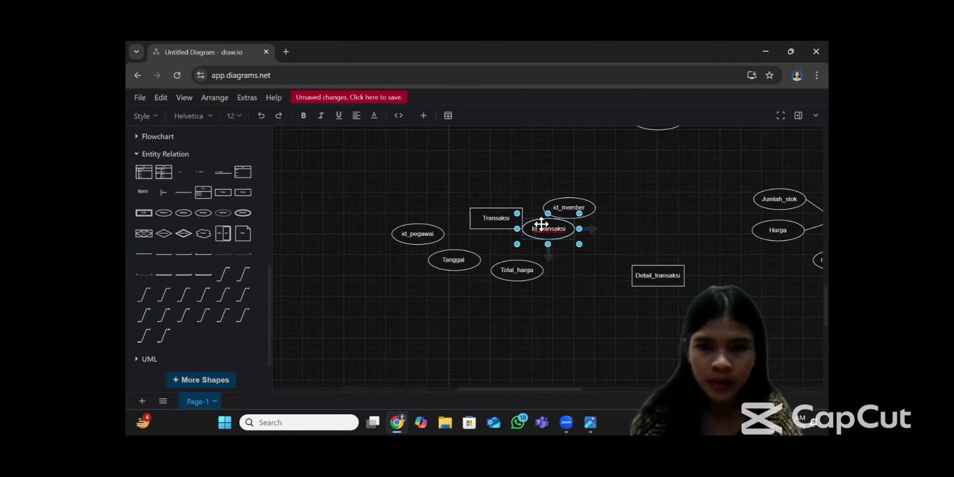
{"action": "left_click_drag", "start_coordinate": [539, 226], "coordinate": [419, 195]}
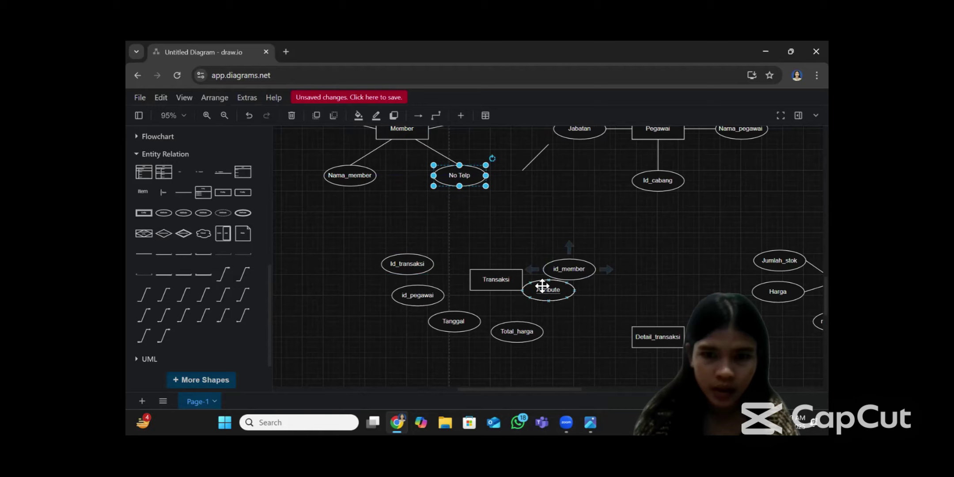
- Delete the spare unlabelled attribute ellipse beside the Transaksi entity
{"action": "double_click", "coordinate": [543, 286]}
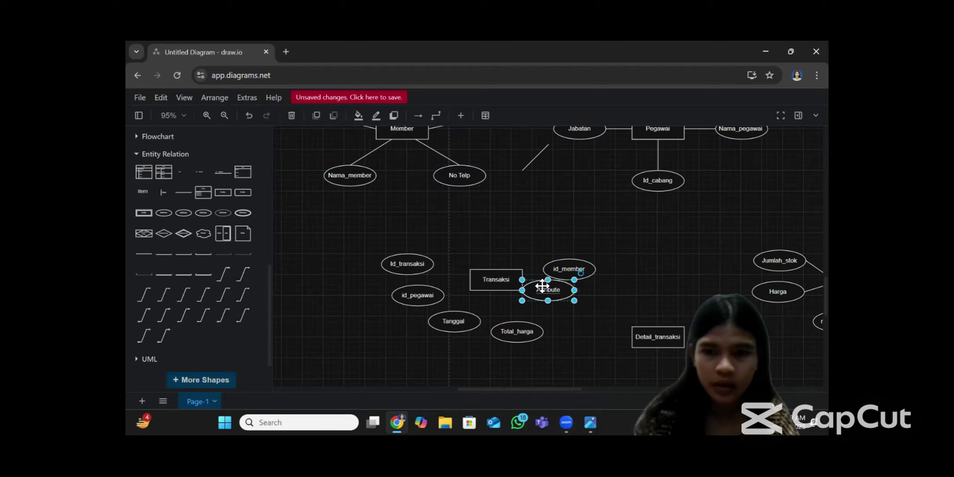
{"action": "left_click", "coordinate": [532, 283]}
{"action": "left_click", "coordinate": [532, 284]}
{"action": "left_click", "coordinate": [532, 283]}
{"action": "left_click", "coordinate": [532, 283]}
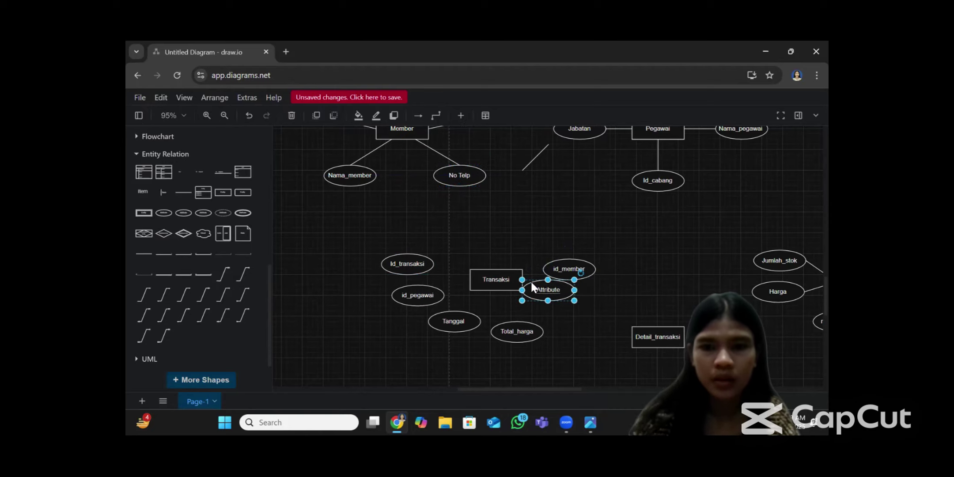
{"action": "key", "text": "Delete"}
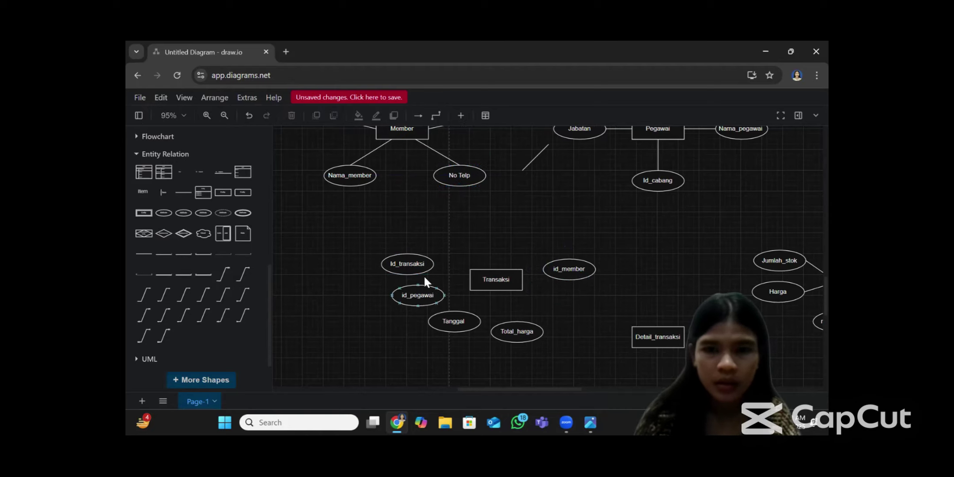
- Connect id_member, Id_transaksi and id_pegawai to the Transaksi entity, using the loose line and pasted copies of it
{"action": "left_click_drag", "start_coordinate": [526, 173], "coordinate": [551, 277]}
{"action": "left_click", "coordinate": [488, 244]}
{"action": "key", "text": "ctrl+v"}
{"action": "left_click_drag", "start_coordinate": [558, 156], "coordinate": [434, 264]}
{"action": "left_click_drag", "start_coordinate": [533, 180], "coordinate": [443, 295]}
{"action": "key", "text": "ctrl+v"}
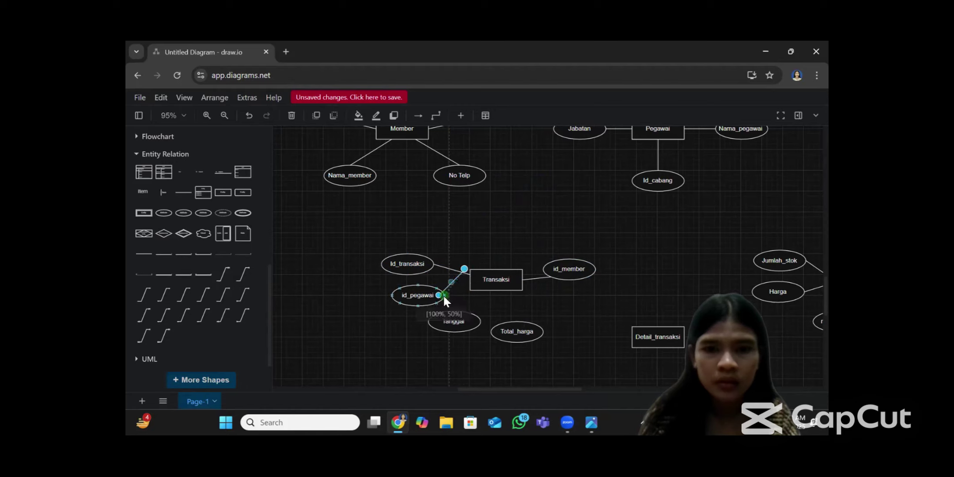
{"action": "left_click_drag", "start_coordinate": [467, 267], "coordinate": [468, 285]}
- Paste another copy of the line and connect the Tanggal attribute to the Transaksi entity
{"action": "left_click", "coordinate": [500, 232]}
{"action": "key", "text": "ctrl+v"}
{"action": "double_click", "coordinate": [553, 182]}
{"action": "left_click", "coordinate": [251, 117]}
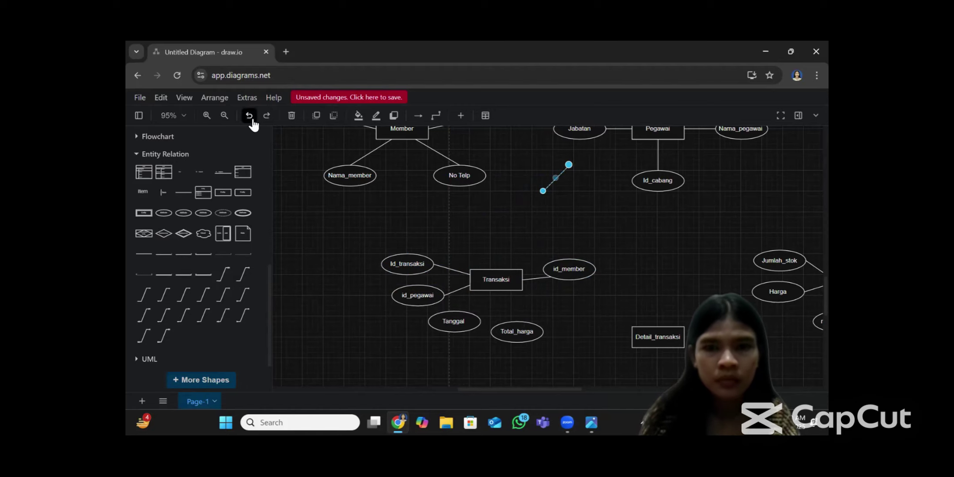
{"action": "left_click_drag", "start_coordinate": [543, 191], "coordinate": [454, 310]}
{"action": "left_click_drag", "start_coordinate": [569, 165], "coordinate": [496, 282]}
{"action": "left_click", "coordinate": [507, 289]}
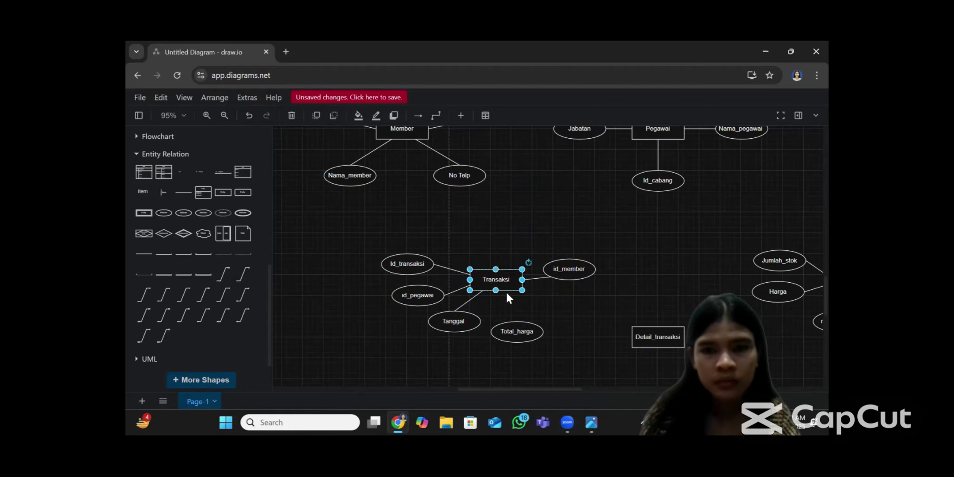
- Paste one more line and connect the Total_harga attribute to the lower edge of Transaksi
{"action": "key", "text": "ctrl+v"}
{"action": "left_click_drag", "start_coordinate": [563, 182], "coordinate": [503, 311]}
{"action": "left_click_drag", "start_coordinate": [512, 295], "coordinate": [509, 290]}
{"action": "left_click_drag", "start_coordinate": [486, 322], "coordinate": [517, 322]}
- Move the Tanggal line's end to the middle of Transaksi's lower edge, and shift Tanggal and Total_harga slightly right
{"action": "left_click", "coordinate": [483, 292]}
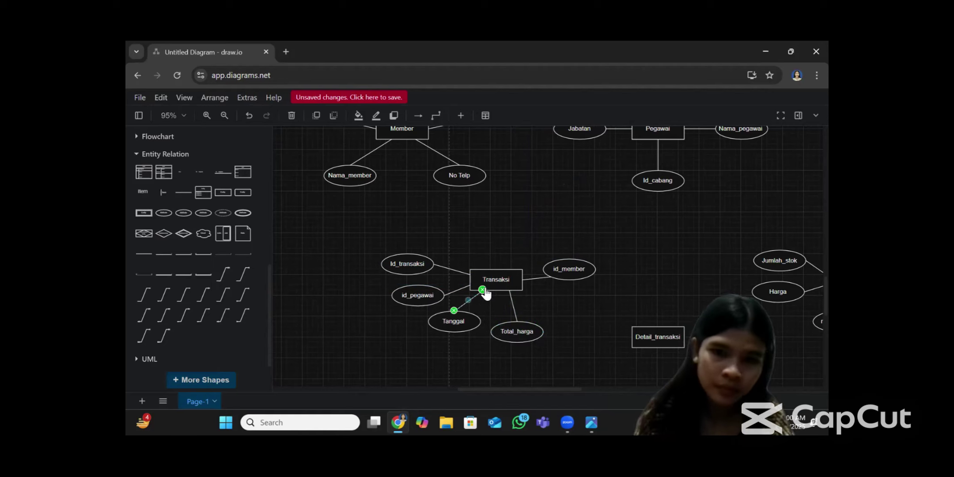
{"action": "left_click_drag", "start_coordinate": [484, 291], "coordinate": [496, 290]}
{"action": "left_click", "coordinate": [513, 305]}
{"action": "left_click_drag", "start_coordinate": [454, 327], "coordinate": [525, 337]}
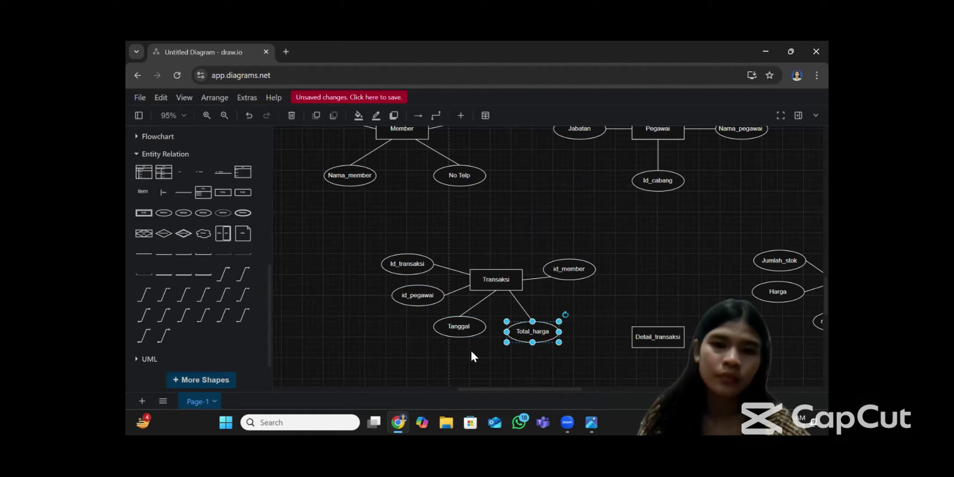
{"action": "left_click", "coordinate": [601, 309]}
- Examine the area around the Detail_transaksi entity, reread the case text in the image viewer, and return to draw.io
{"action": "scroll", "coordinate": [618, 345], "scroll_direction": "down", "scroll_amount": 2}
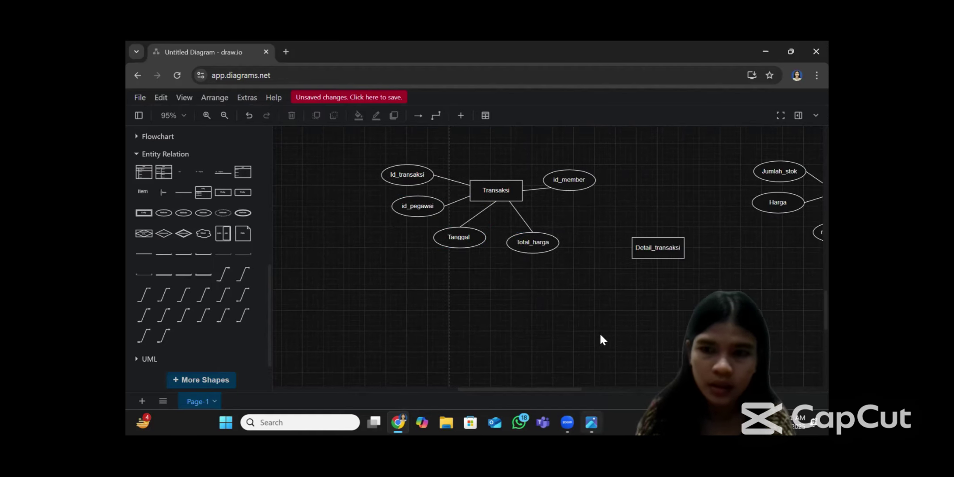
{"action": "left_click", "coordinate": [641, 259]}
{"action": "scroll", "coordinate": [640, 259], "scroll_direction": "right", "scroll_amount": 2}
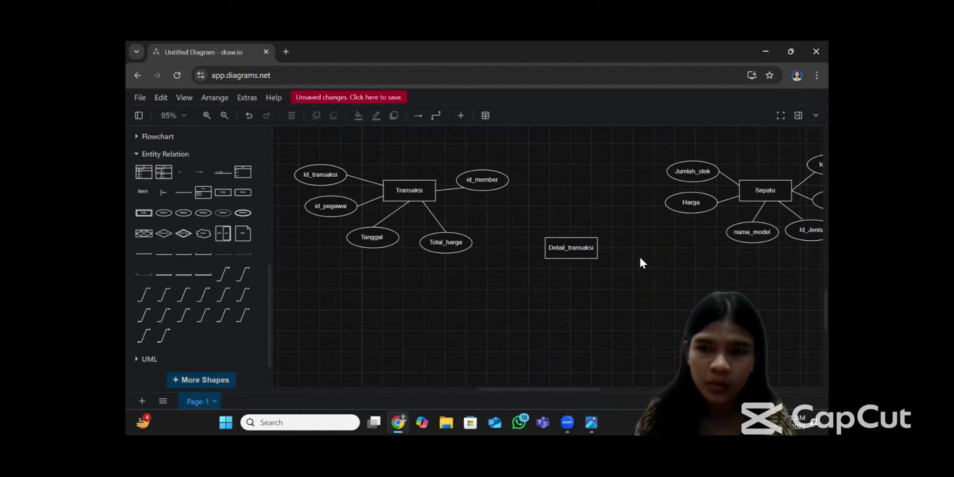
{"action": "scroll", "coordinate": [640, 260], "scroll_direction": "up", "scroll_amount": 1}
{"action": "scroll", "coordinate": [640, 259], "scroll_direction": "right", "scroll_amount": 1}
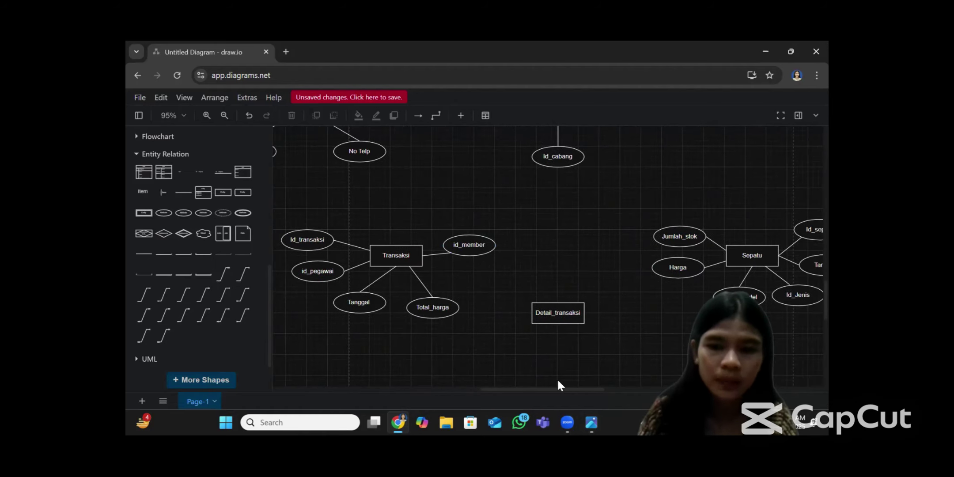
{"action": "left_click", "coordinate": [399, 423]}
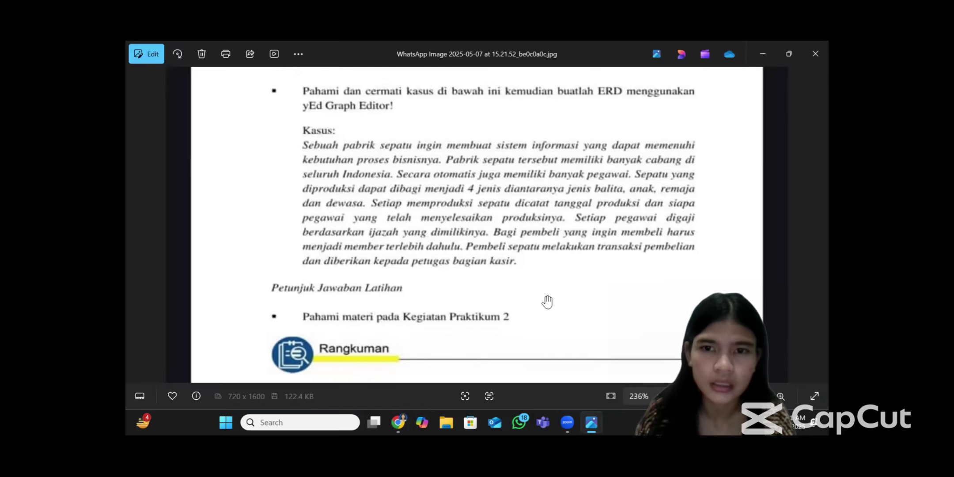
{"action": "mouse_move", "coordinate": [399, 423]}
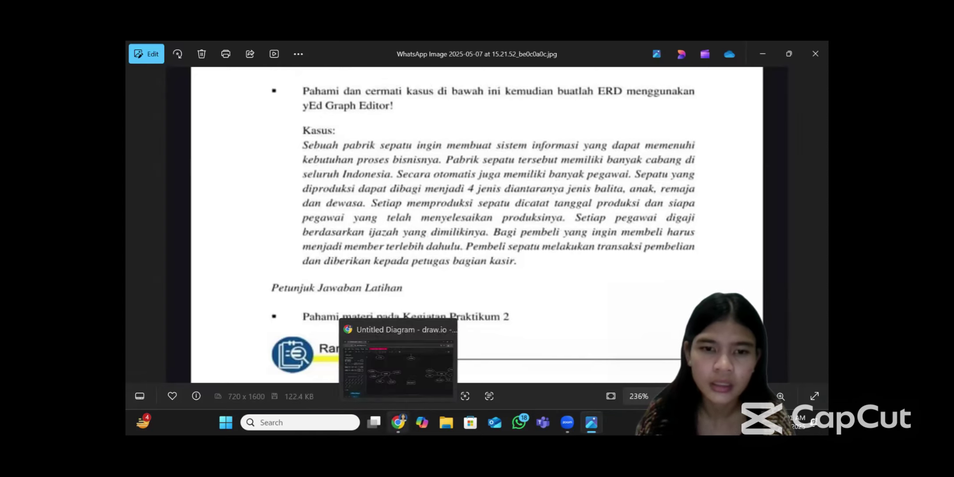
{"action": "left_click", "coordinate": [418, 322]}
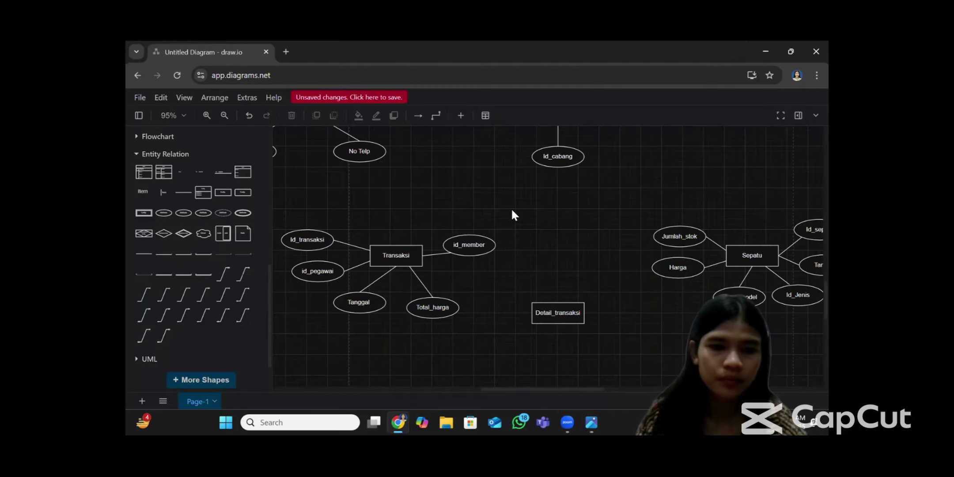
- Add four attribute ellipses, label the top one Id_sepatu, and place it above and left of the Detail_transaksi entity
{"action": "scroll", "coordinate": [547, 266], "scroll_direction": "down", "scroll_amount": 3}
{"action": "scroll", "coordinate": [548, 265], "scroll_direction": "right", "scroll_amount": 2}
{"action": "scroll", "coordinate": [547, 265], "scroll_direction": "up", "scroll_amount": 1}
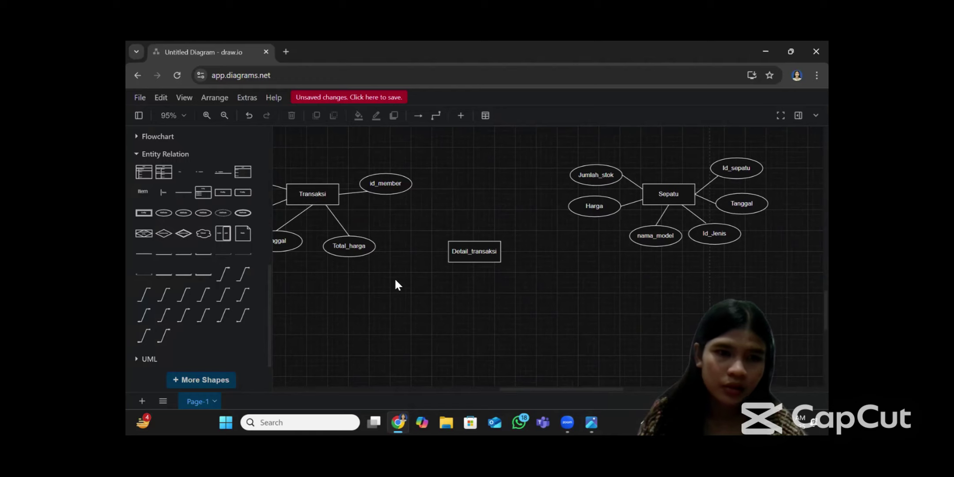
{"action": "left_click", "coordinate": [171, 212]}
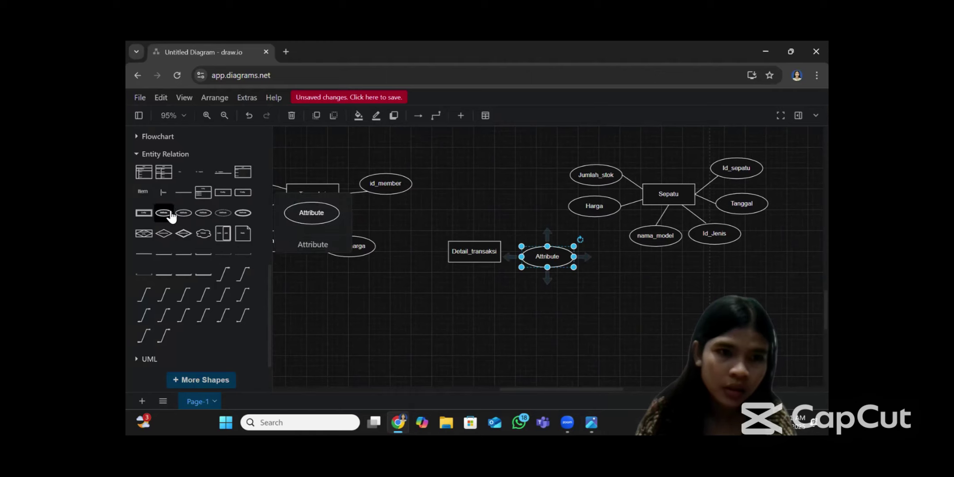
{"action": "double_click", "coordinate": [552, 259]}
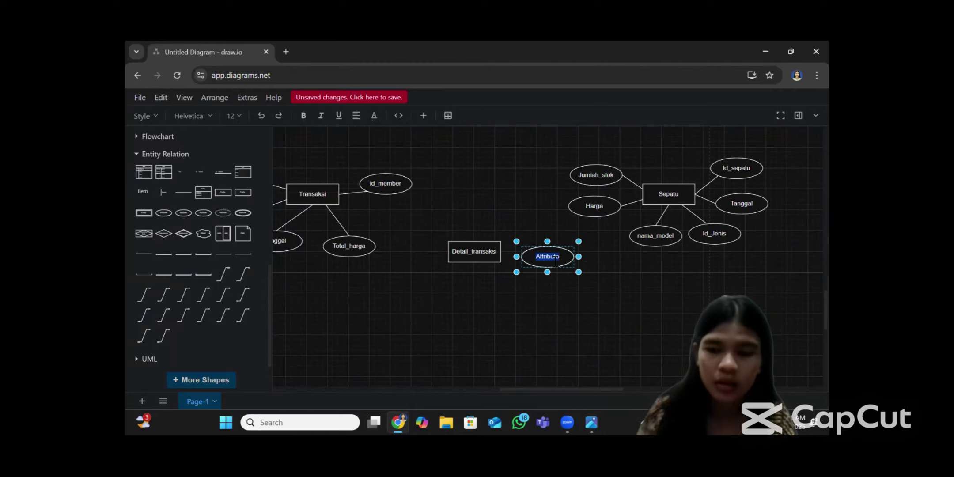
{"action": "key", "text": "BackSpace"}
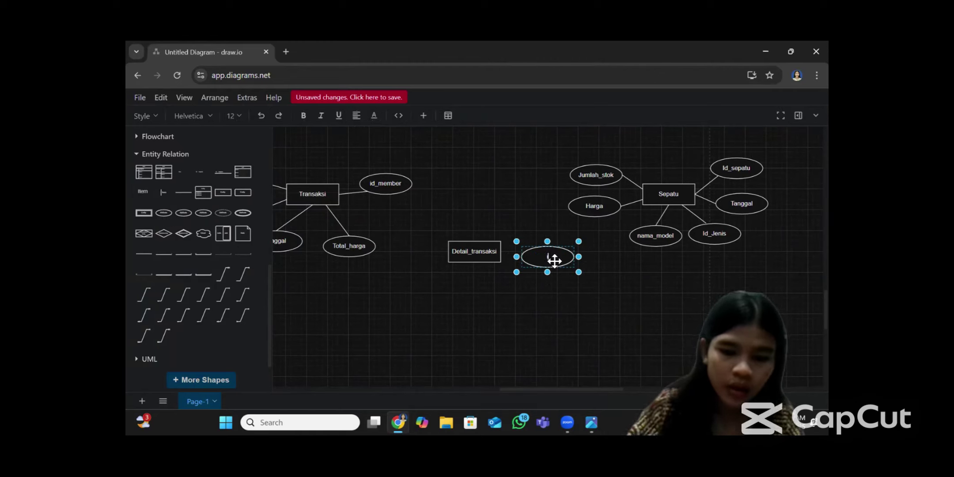
{"action": "type", "text": "id_"}
{"action": "left_click", "coordinate": [573, 272]}
{"action": "type", "text": "s"}
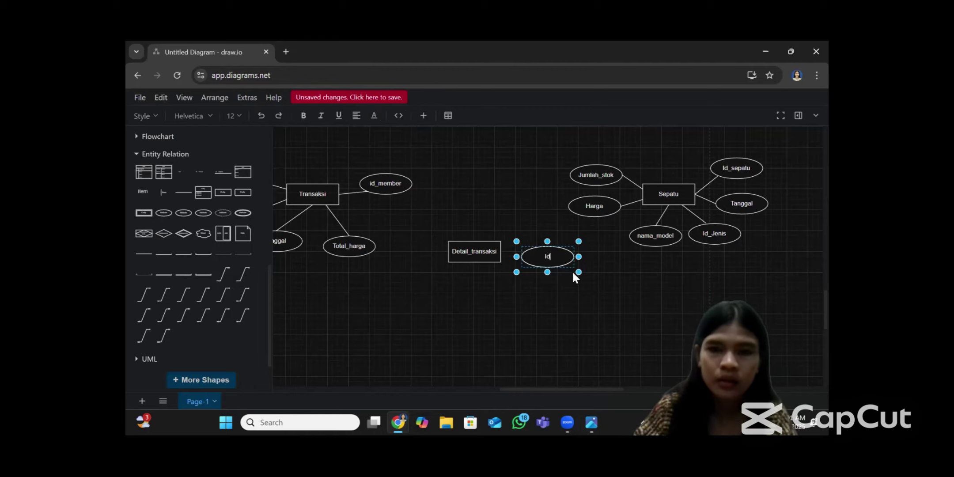
{"action": "type", "text": "sepatu"}
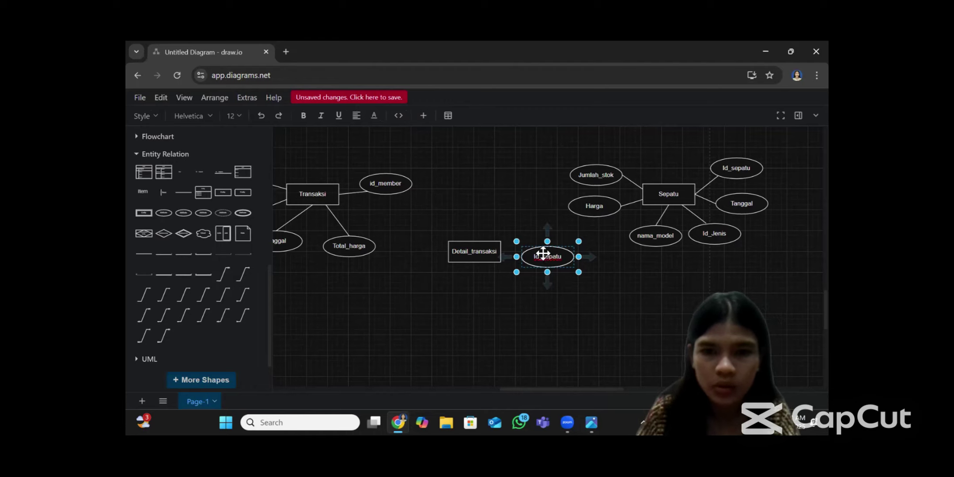
{"action": "left_click_drag", "start_coordinate": [543, 253], "coordinate": [430, 220]}
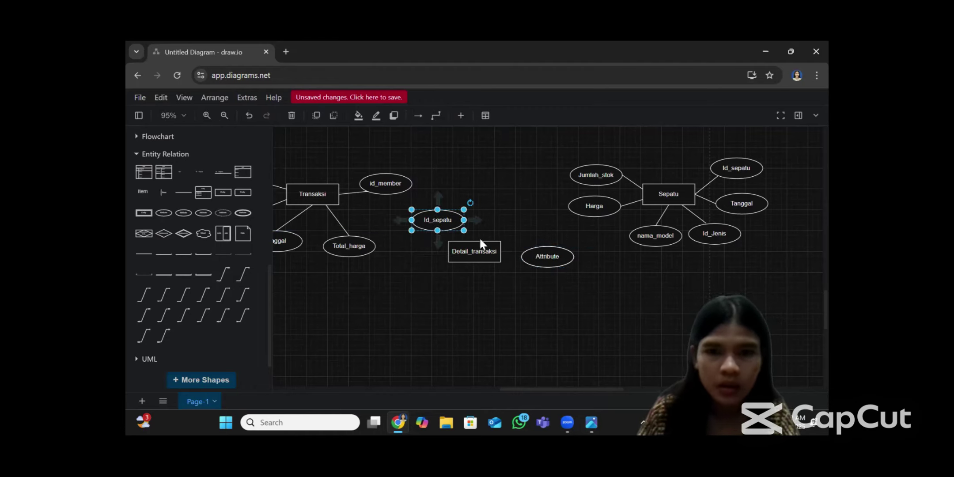
- Label the next two attributes Id_transaksi and Id_detail, placing Id_transaksi directly above Detail_transaksi and Id_detail to its upper right
{"action": "double_click", "coordinate": [548, 257]}
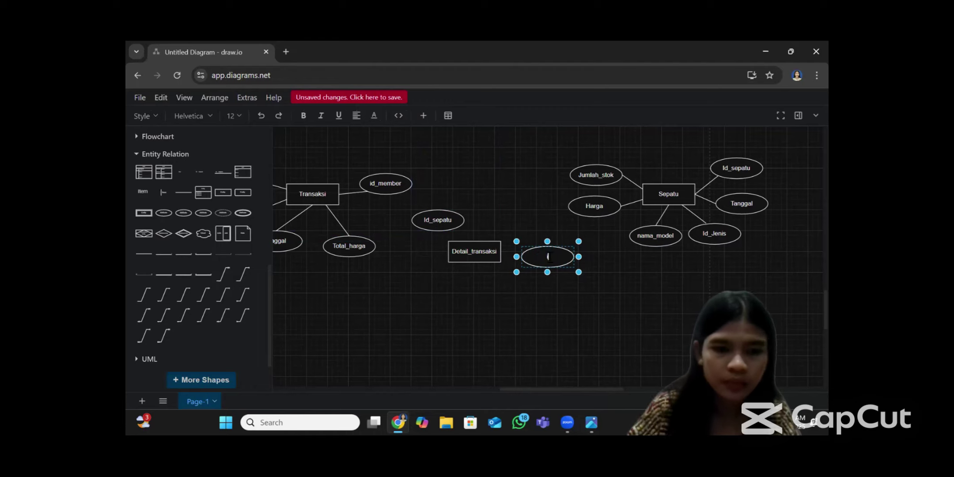
{"action": "type", "text": "Id"}
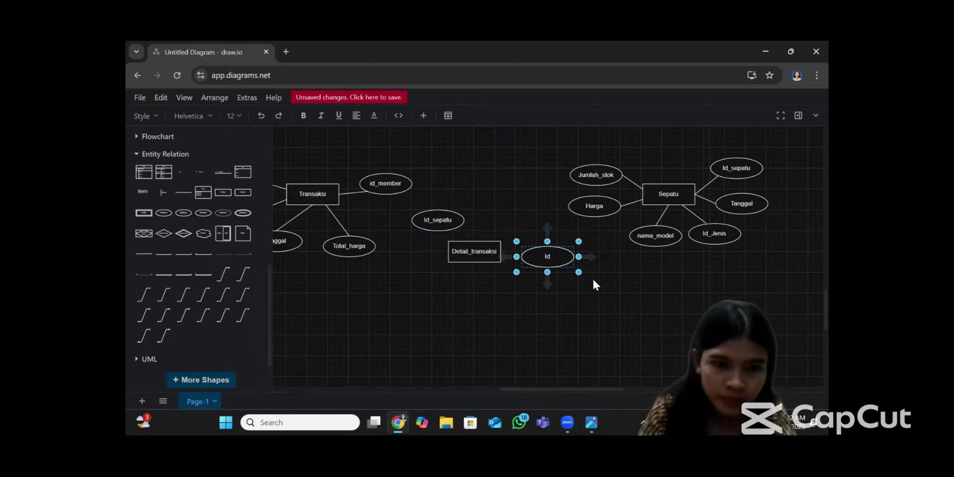
{"action": "type", "text": "_"}
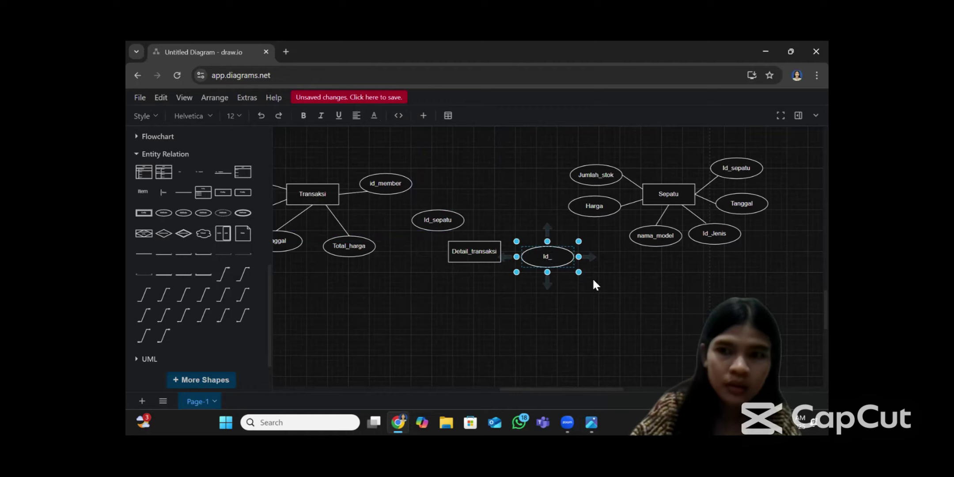
{"action": "type", "text": "transaksi"}
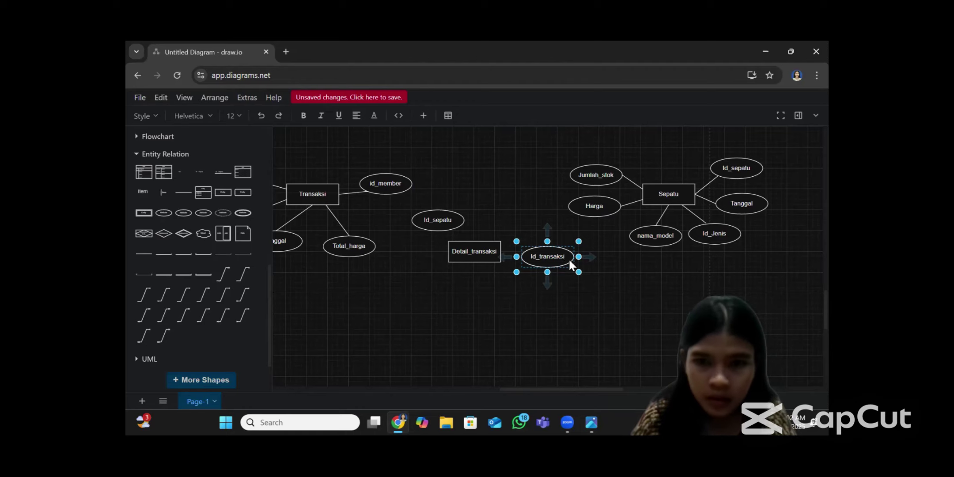
{"action": "left_click_drag", "start_coordinate": [557, 255], "coordinate": [479, 194]}
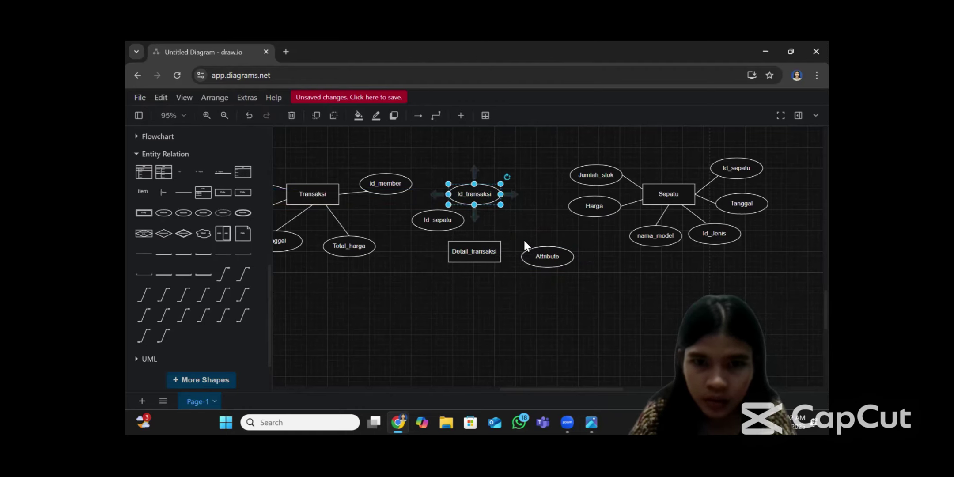
{"action": "double_click", "coordinate": [559, 260]}
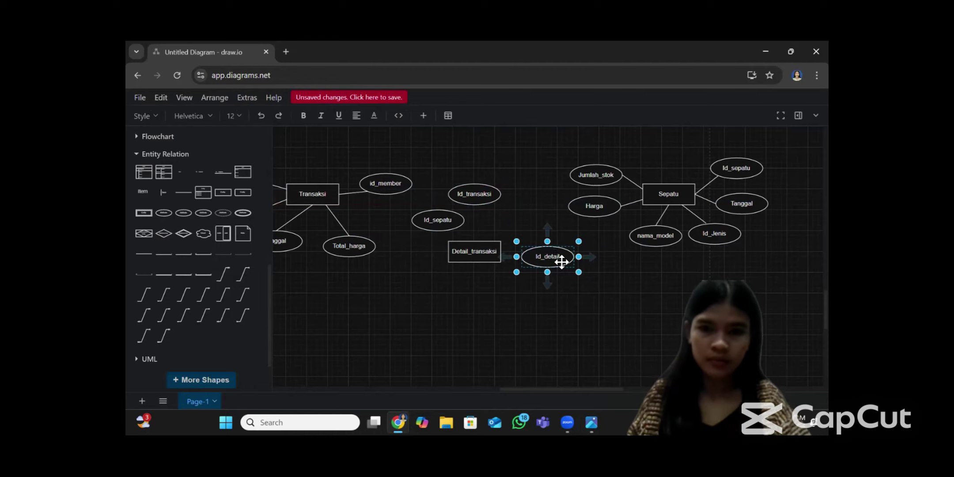
{"action": "left_click_drag", "start_coordinate": [550, 254], "coordinate": [520, 216]}
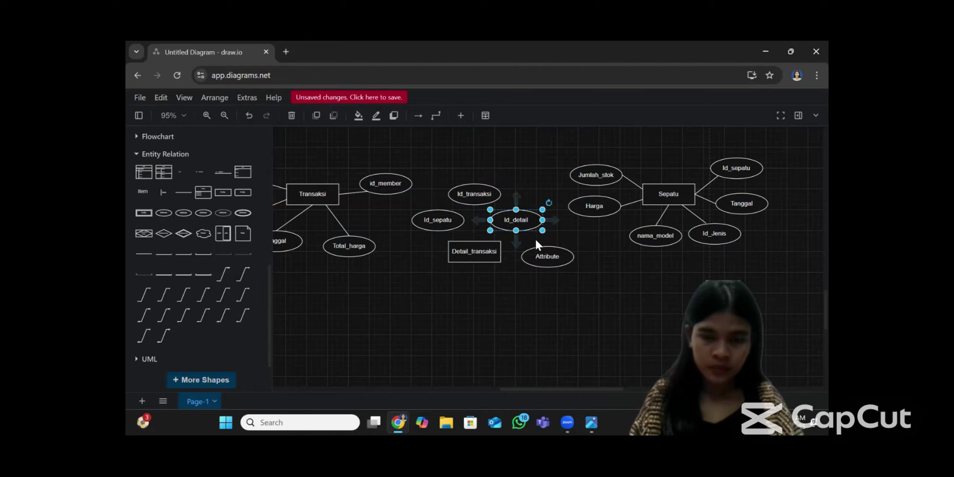
- Label the remaining attribute Jumlah and add another one labelled Subtotal, placing both side by side below Detail_transaksi
{"action": "double_click", "coordinate": [551, 260]}
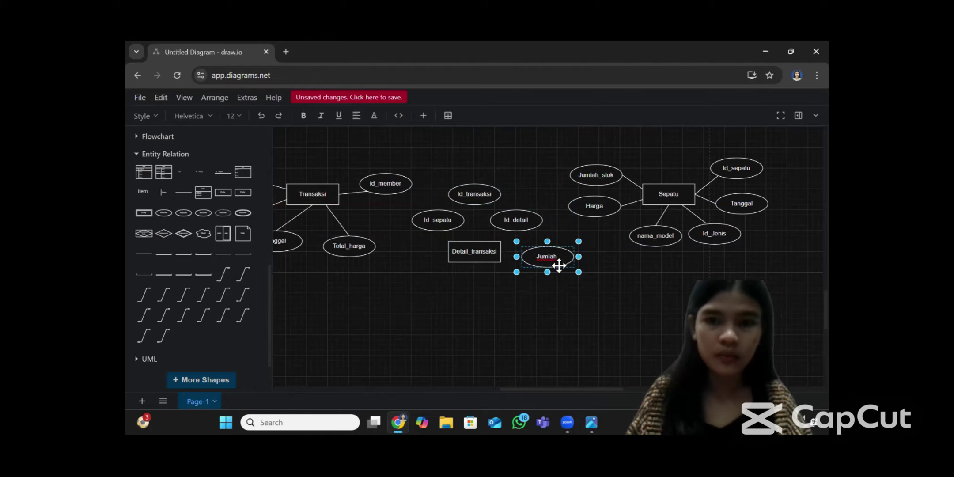
{"action": "left_click_drag", "start_coordinate": [557, 252], "coordinate": [510, 285]}
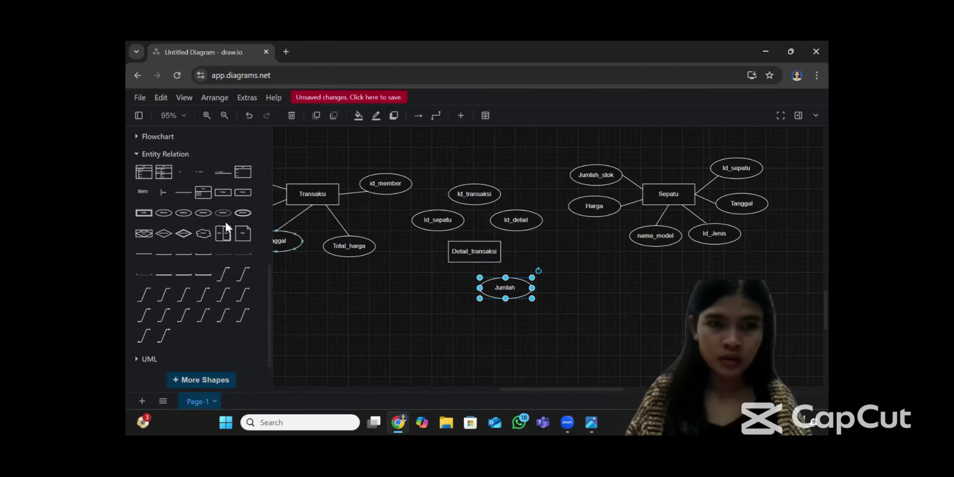
{"action": "left_click_drag", "start_coordinate": [164, 213], "coordinate": [440, 289]}
{"action": "double_click", "coordinate": [442, 288]}
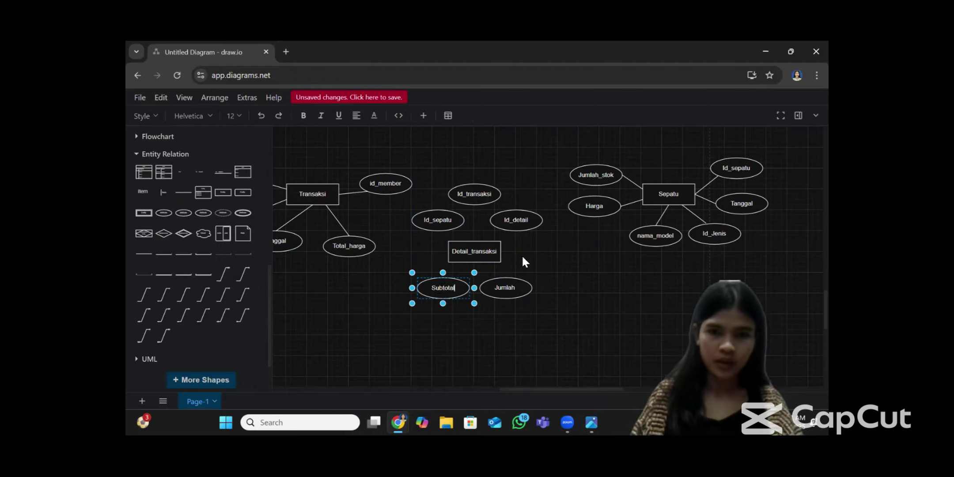
- Shift the Id_sepatu, Id_transaksi and Id_detail attributes slightly to arrange them evenly above Detail_transaksi
{"action": "left_click_drag", "start_coordinate": [437, 220], "coordinate": [416, 217]}
{"action": "left_click_drag", "start_coordinate": [517, 221], "coordinate": [474, 195]}
{"action": "left_click_drag", "start_coordinate": [422, 214], "coordinate": [437, 214]}
{"action": "left_click", "coordinate": [522, 214]}
{"action": "left_click_drag", "start_coordinate": [524, 214], "coordinate": [507, 214]}
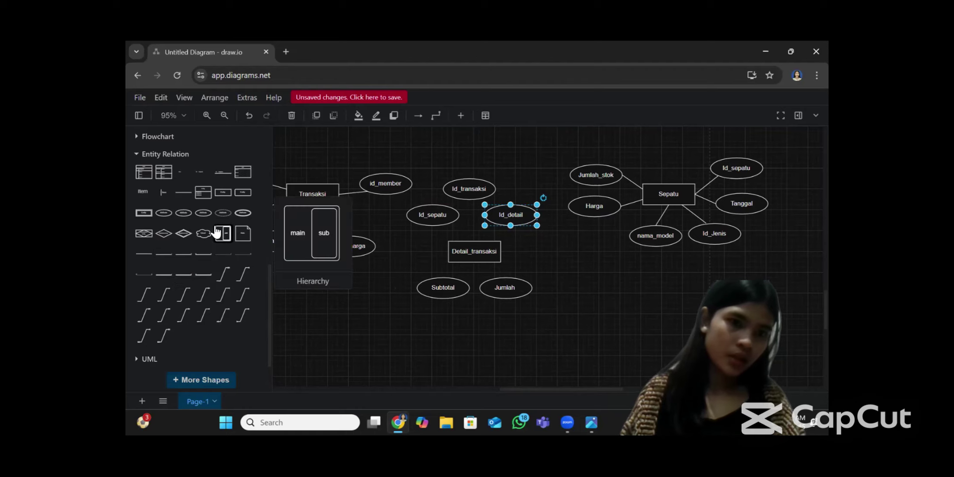
- Insert plain lines and connect the Id_detail and Id_transaksi attributes to the upper edge of Detail_transaksi
{"action": "scroll", "coordinate": [199, 199], "scroll_direction": "up", "scroll_amount": 4}
{"action": "left_click", "coordinate": [164, 173]}
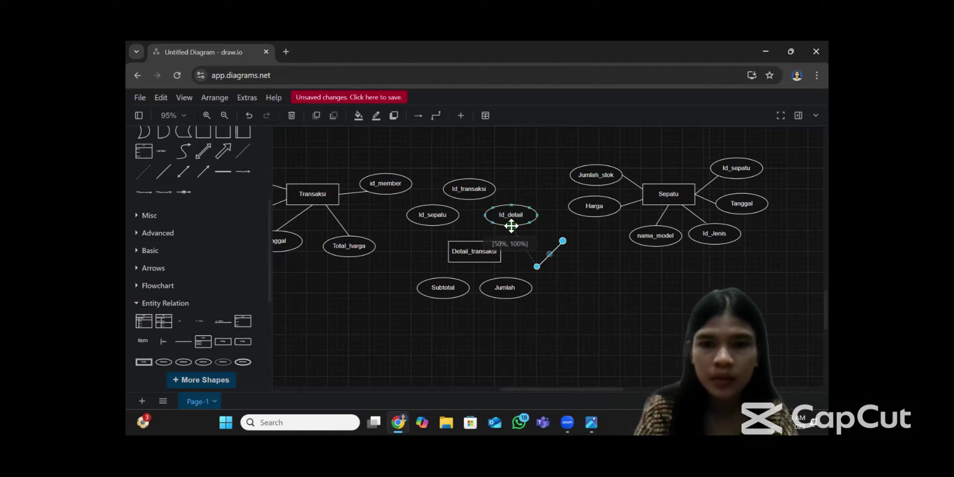
{"action": "left_click_drag", "start_coordinate": [511, 228], "coordinate": [486, 246]}
{"action": "left_click_drag", "start_coordinate": [536, 267], "coordinate": [474, 241]}
{"action": "left_click_drag", "start_coordinate": [562, 241], "coordinate": [474, 191]}
- Nudge Id_sepatu slightly right and connect it with a line to the upper edge of Detail_transaksi
{"action": "left_click_drag", "start_coordinate": [435, 219], "coordinate": [441, 219]}
{"action": "left_click", "coordinate": [547, 257]}
{"action": "left_click_drag", "start_coordinate": [562, 242], "coordinate": [439, 225]}
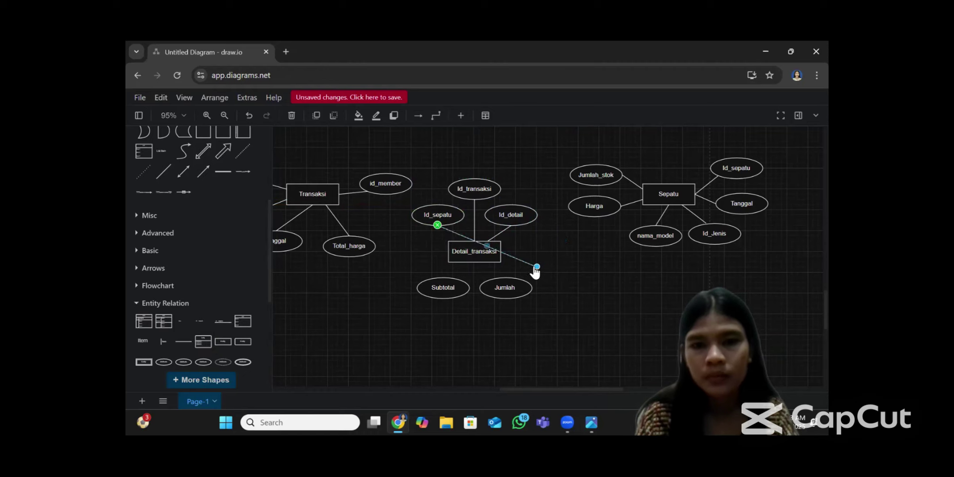
{"action": "left_click_drag", "start_coordinate": [536, 267], "coordinate": [461, 242]}
- Connect the Subtotal and Jumlah attributes with lines to the lower edge of Detail_transaksi
{"action": "left_click", "coordinate": [163, 172]}
{"action": "left_click_drag", "start_coordinate": [563, 241], "coordinate": [461, 262]}
{"action": "left_click_drag", "start_coordinate": [537, 267], "coordinate": [445, 280]}
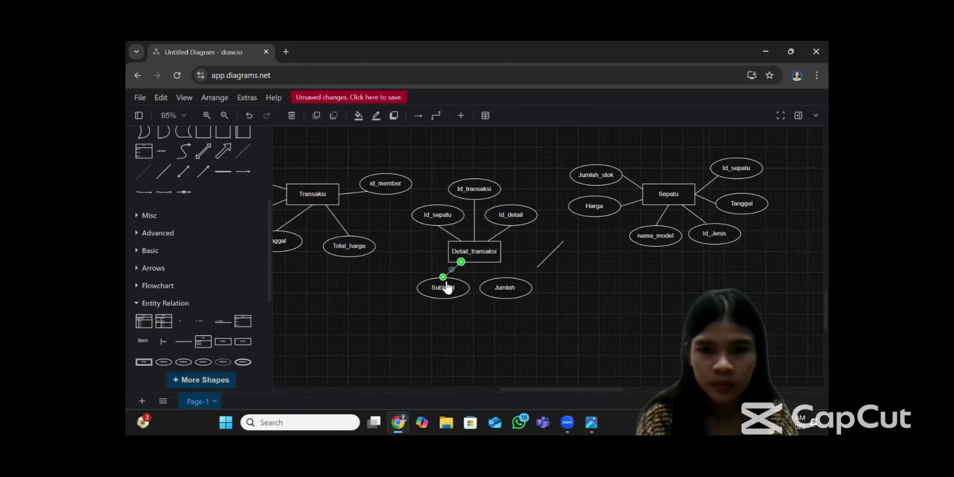
{"action": "left_click", "coordinate": [552, 252]}
{"action": "left_click_drag", "start_coordinate": [563, 241], "coordinate": [487, 263]}
{"action": "left_click_drag", "start_coordinate": [537, 267], "coordinate": [497, 288]}
{"action": "left_click", "coordinate": [567, 276]}
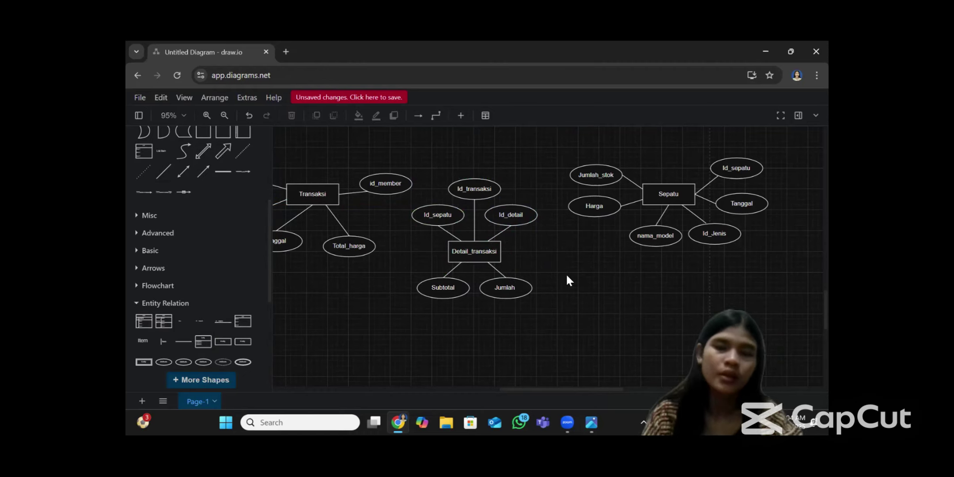
- Try to group the Member entity with its surrounding attributes and connecting lines
{"action": "scroll", "coordinate": [541, 230], "scroll_direction": "down", "scroll_amount": 3}
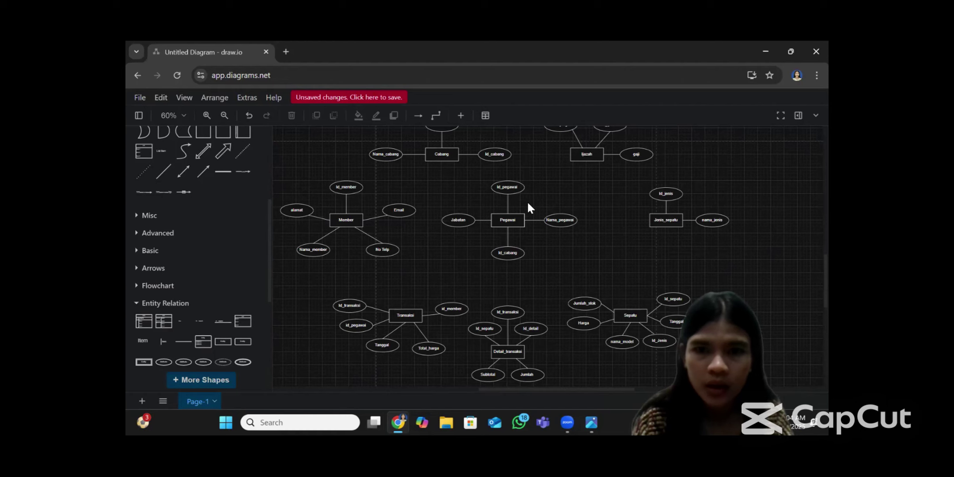
{"action": "scroll", "coordinate": [528, 204], "scroll_direction": "down", "scroll_amount": 2}
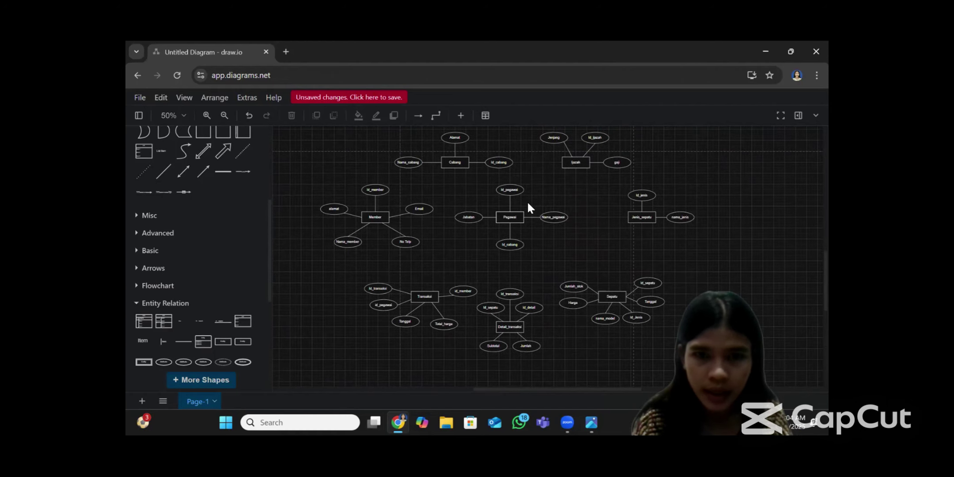
{"action": "scroll", "coordinate": [530, 206], "scroll_direction": "up", "scroll_amount": 1}
{"action": "scroll", "coordinate": [530, 207], "scroll_direction": "down", "scroll_amount": 1}
{"action": "scroll", "coordinate": [531, 206], "scroll_direction": "up", "scroll_amount": 1}
{"action": "scroll", "coordinate": [530, 207], "scroll_direction": "down", "scroll_amount": 1}
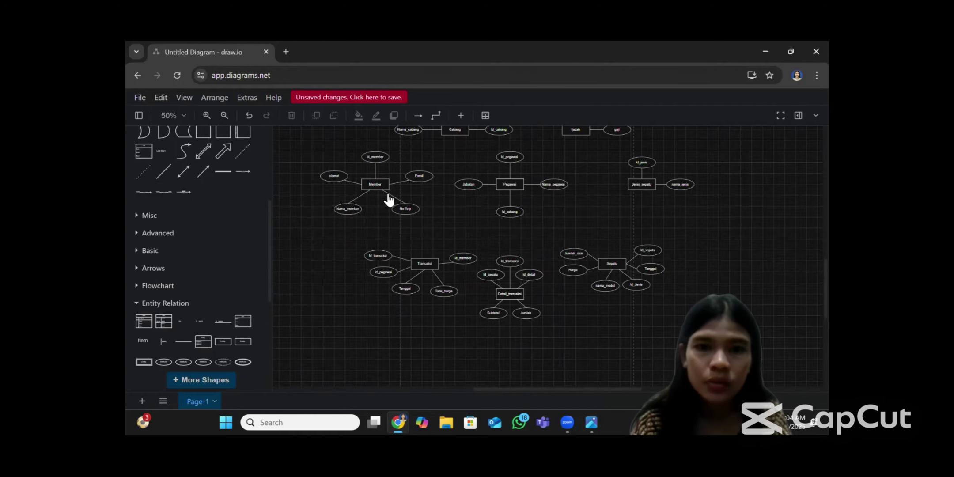
{"action": "left_click_drag", "start_coordinate": [326, 142], "coordinate": [441, 220]}
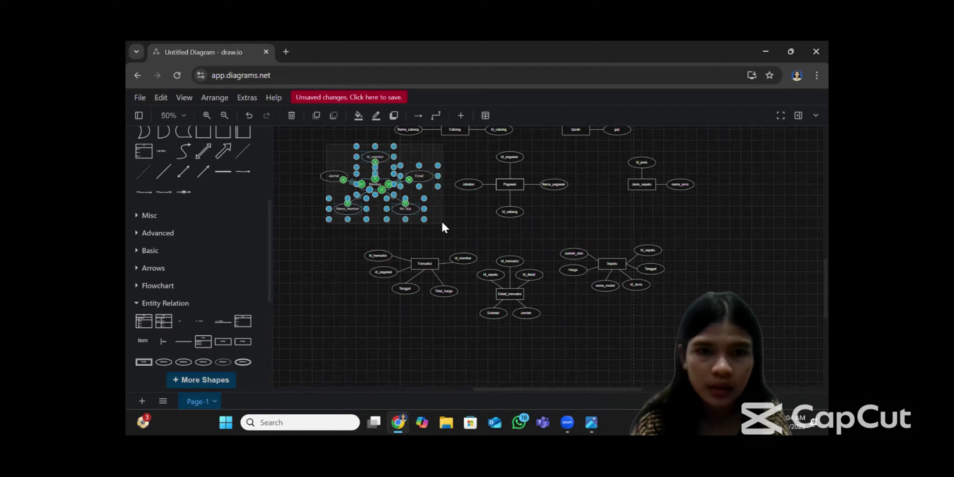
{"action": "right_click", "coordinate": [397, 181]}
{"action": "left_click", "coordinate": [451, 276]}
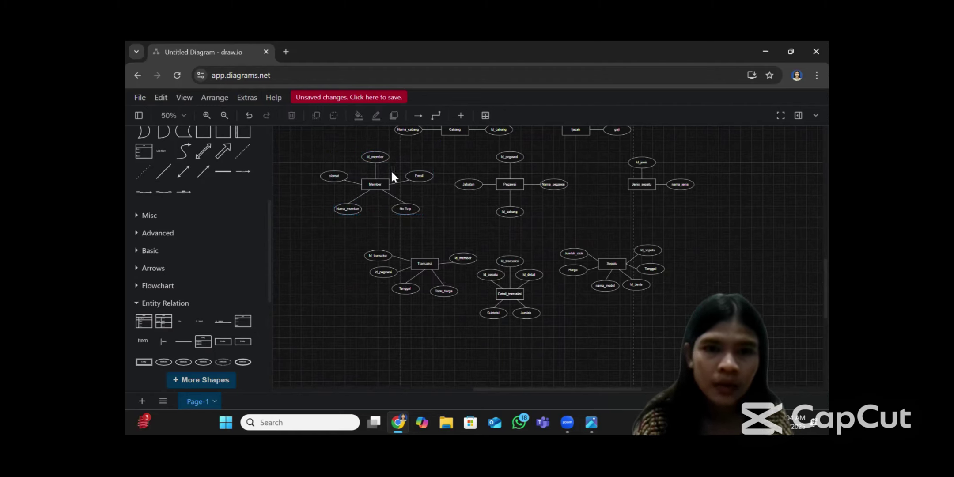
{"action": "mouse_move", "coordinate": [378, 185]}
{"action": "left_mouse_down"}
{"action": "mouse_move", "coordinate": [355, 185]}
{"action": "mouse_move", "coordinate": [378, 185]}
{"action": "left_mouse_up"}
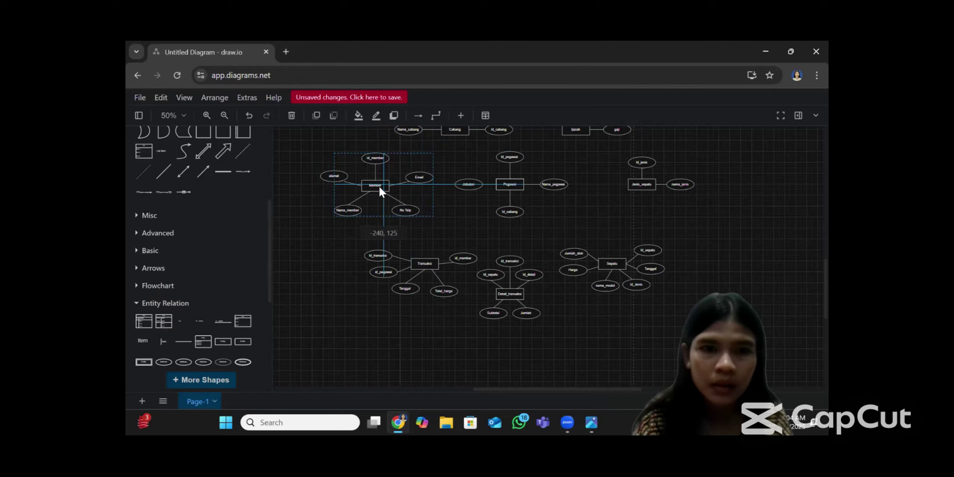
{"action": "left_click", "coordinate": [343, 184]}
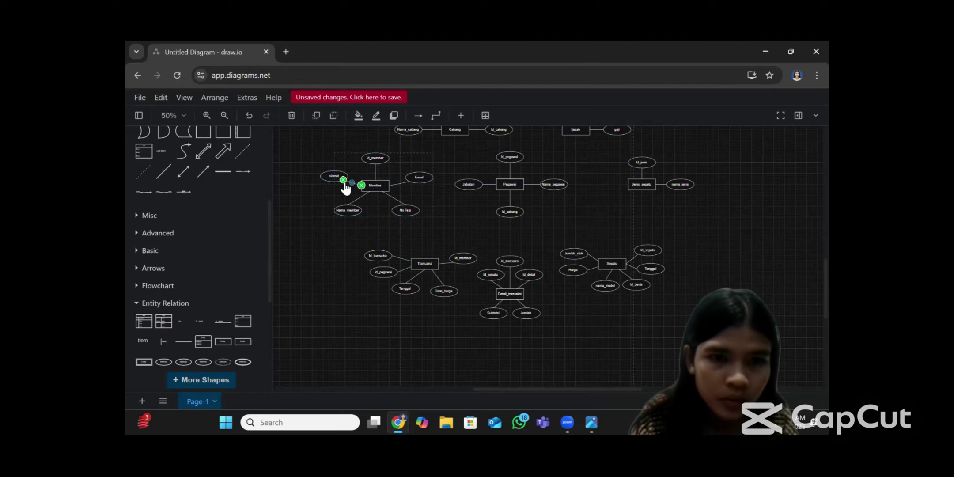
- Group the Member entity with all its attributes, including alamat, and their lines, and move the group slightly left
{"action": "scroll", "coordinate": [343, 185], "scroll_direction": "up", "scroll_amount": 3}
{"action": "left_click", "coordinate": [385, 193]}
{"action": "key", "text": "ctrl+a"}
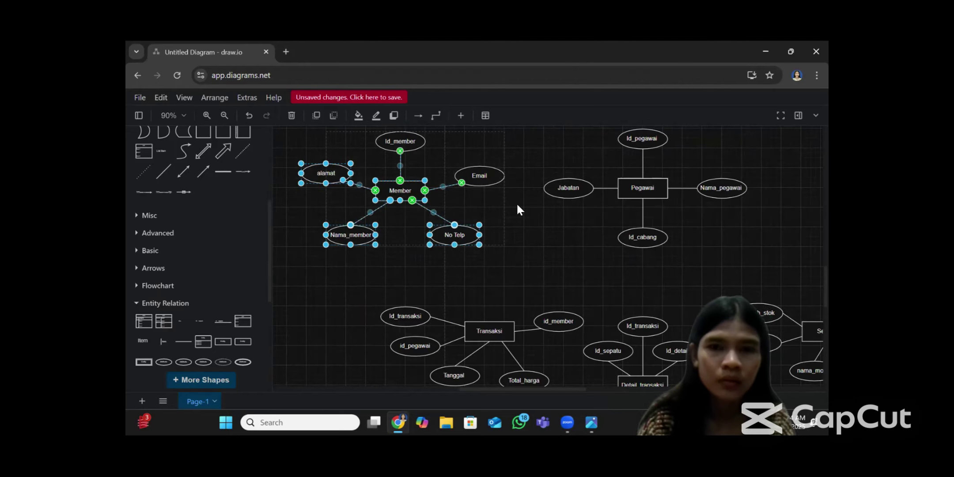
{"action": "left_click", "coordinate": [517, 202]}
{"action": "scroll", "coordinate": [517, 207], "scroll_direction": "down", "scroll_amount": 2}
{"action": "key", "text": "ctrl+a"}
{"action": "right_click", "coordinate": [436, 190]}
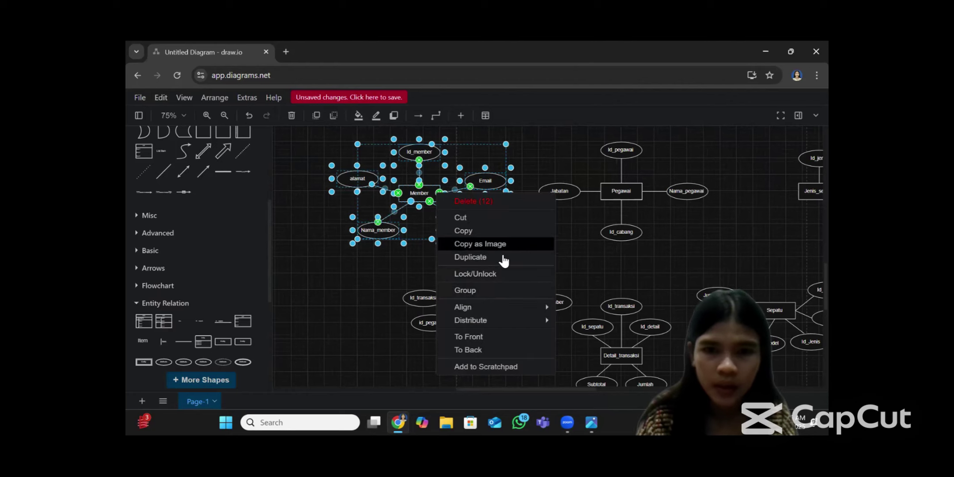
{"action": "left_click", "coordinate": [464, 291]}
{"action": "left_click_drag", "start_coordinate": [426, 194], "coordinate": [402, 188]}
- Examine the layout of the whole diagram, and switch to the image viewer to reread the shoe factory case text
{"action": "scroll", "coordinate": [486, 201], "scroll_direction": "down", "scroll_amount": 4}
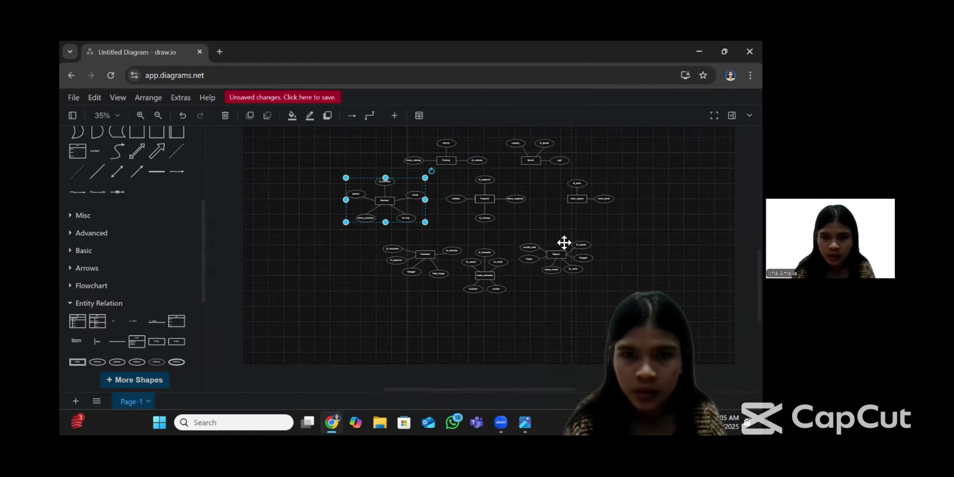
{"action": "scroll", "coordinate": [481, 205], "scroll_direction": "up", "scroll_amount": 3}
{"action": "left_click", "coordinate": [482, 205]}
{"action": "scroll", "coordinate": [481, 201], "scroll_direction": "up", "scroll_amount": 2}
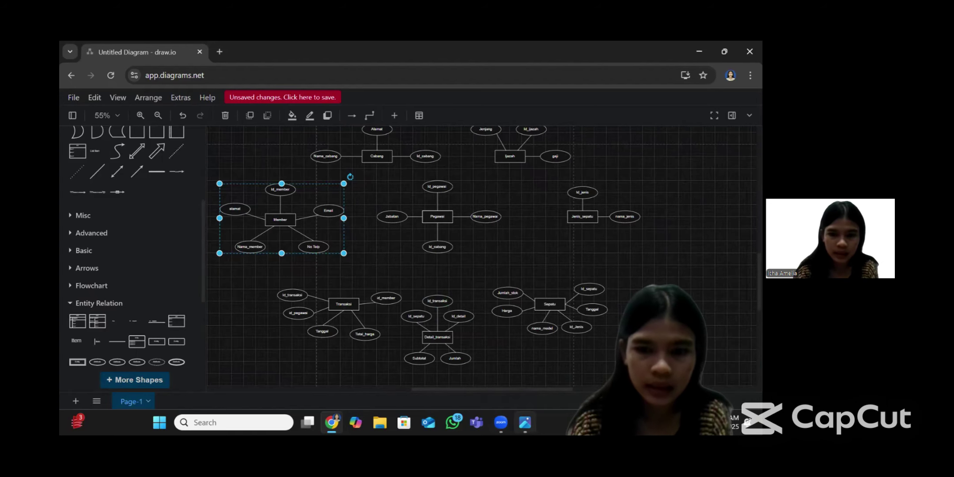
{"action": "left_click", "coordinate": [525, 422]}
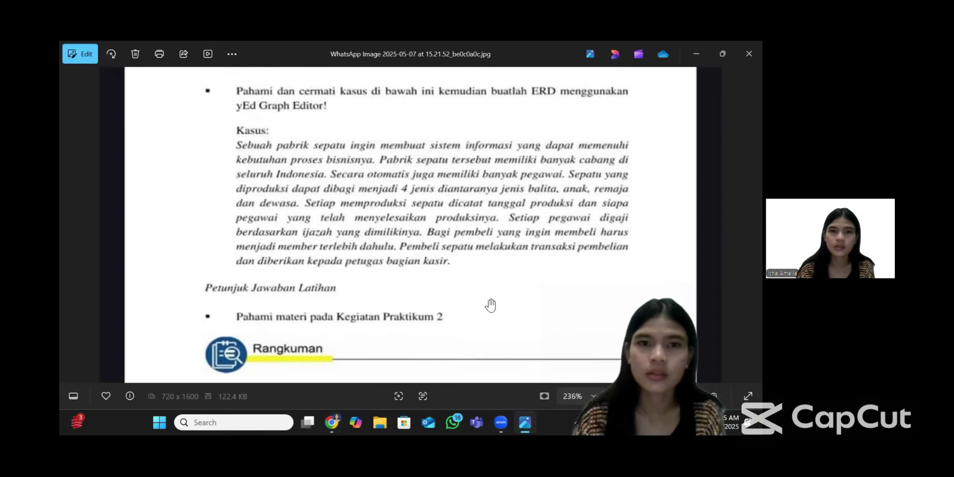
{"action": "scroll", "coordinate": [481, 256], "scroll_direction": "down", "scroll_amount": 2}
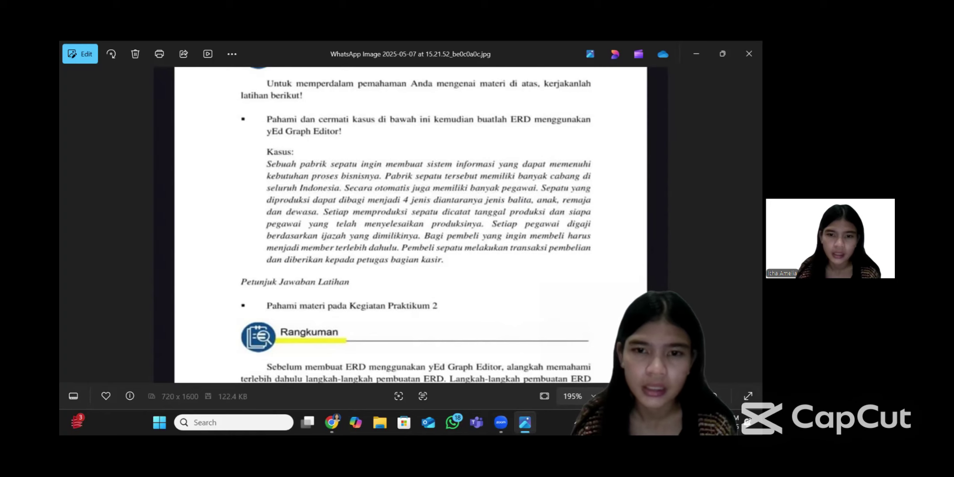
- Switch back to the draw.io diagram, insert an Entity Relation connector on the canvas, and give it a straight line style
{"action": "left_click", "coordinate": [525, 423]}
{"action": "scroll", "coordinate": [472, 234], "scroll_direction": "up", "scroll_amount": 1}
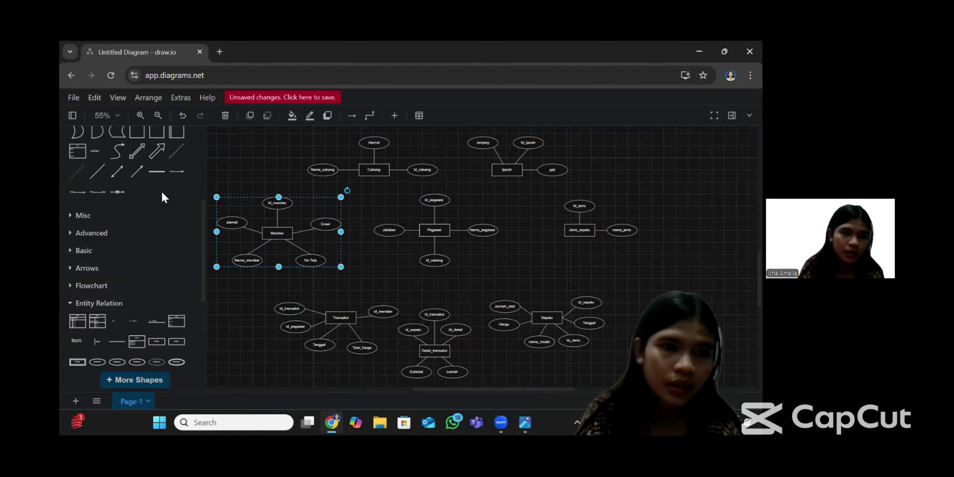
{"action": "scroll", "coordinate": [159, 204], "scroll_direction": "down", "scroll_amount": 2}
{"action": "scroll", "coordinate": [155, 207], "scroll_direction": "up", "scroll_amount": 3}
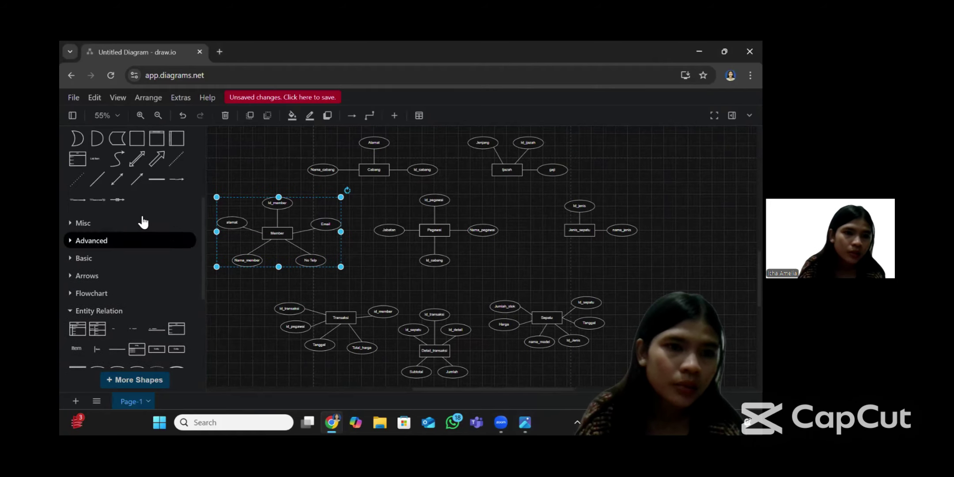
{"action": "scroll", "coordinate": [133, 250], "scroll_direction": "up", "scroll_amount": 4}
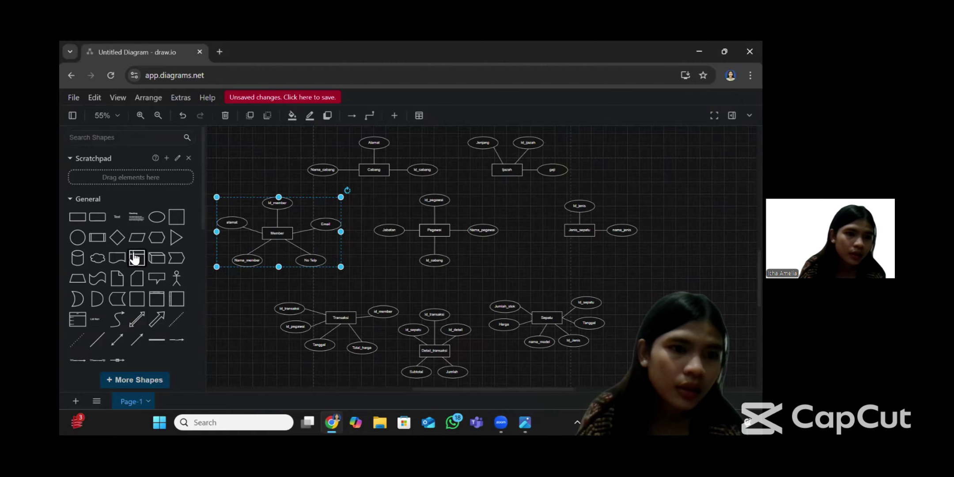
{"action": "scroll", "coordinate": [134, 258], "scroll_direction": "down", "scroll_amount": 5}
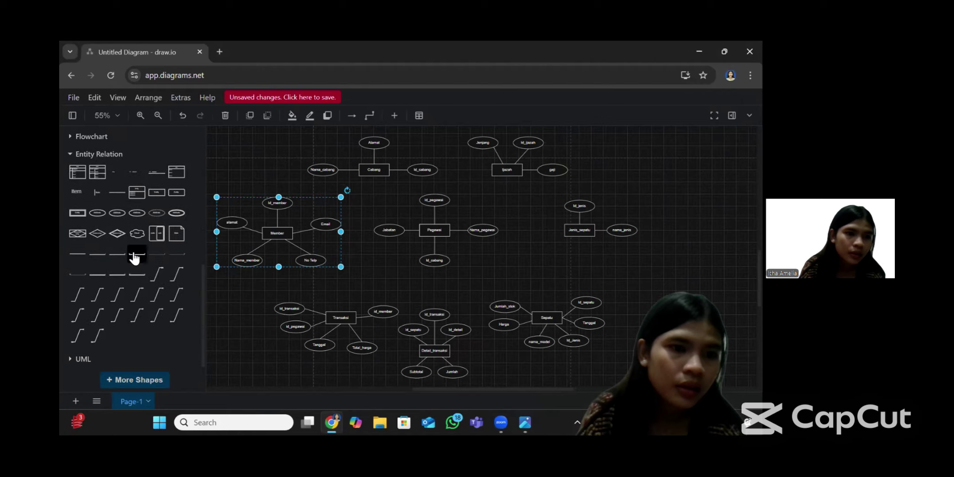
{"action": "left_click", "coordinate": [158, 274]}
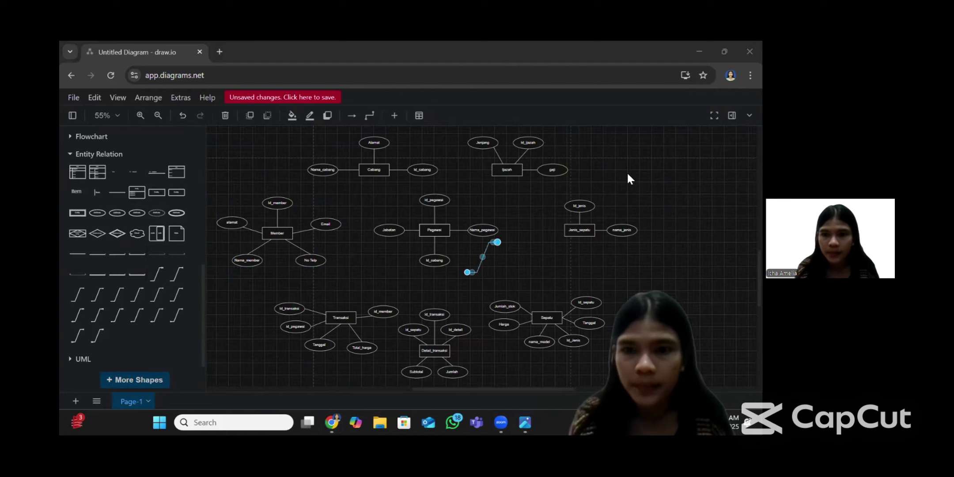
{"action": "left_click", "coordinate": [732, 115]}
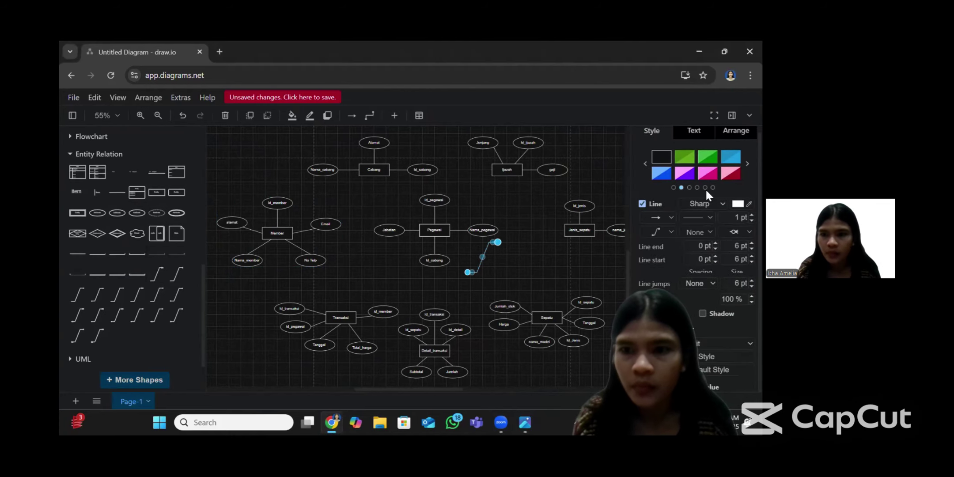
{"action": "left_click", "coordinate": [668, 232]}
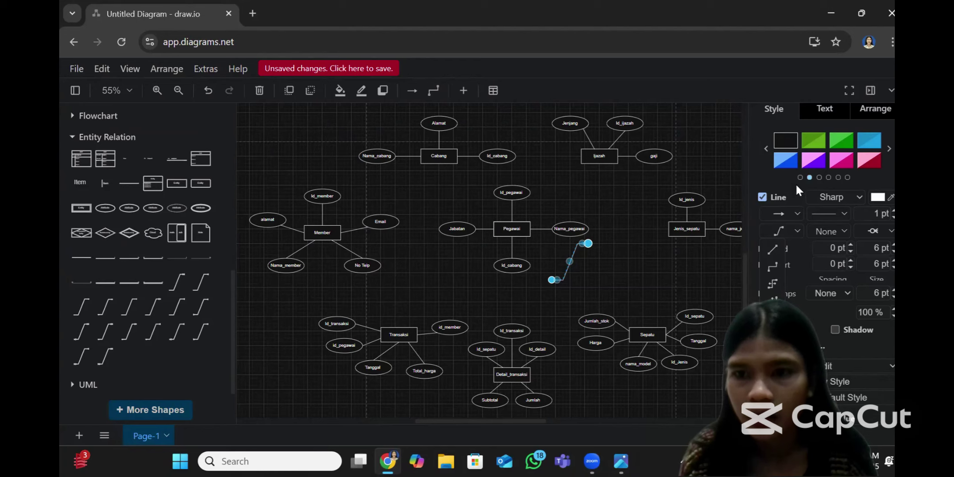
{"action": "left_click", "coordinate": [773, 248]}
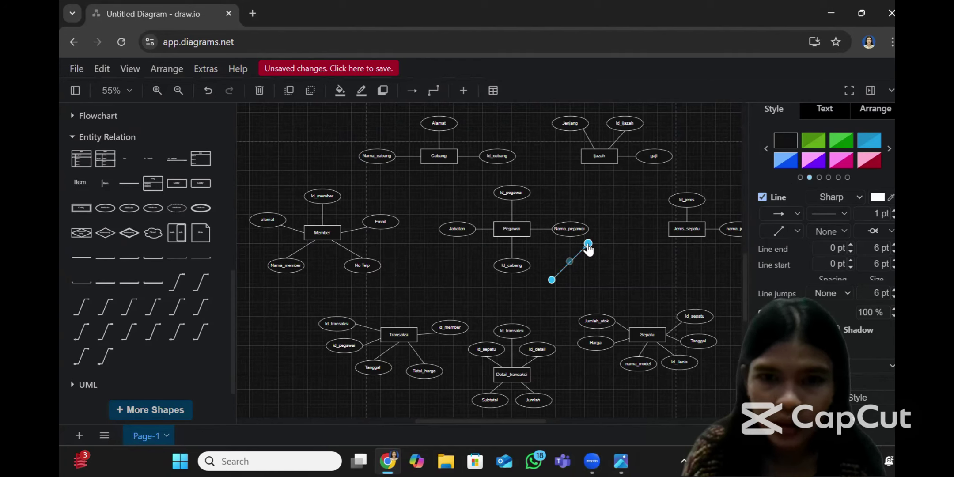
- Attach the straight connector's ends to the lower edge of Cabang and to the Pegawai entity
{"action": "left_click_drag", "start_coordinate": [588, 243], "coordinate": [438, 165]}
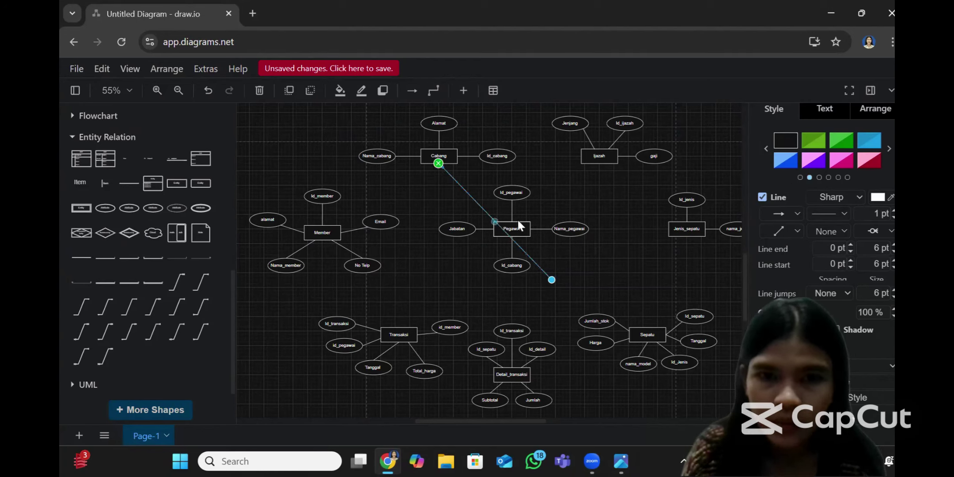
{"action": "left_click_drag", "start_coordinate": [552, 281], "coordinate": [503, 229]}
{"action": "left_click", "coordinate": [559, 212]}
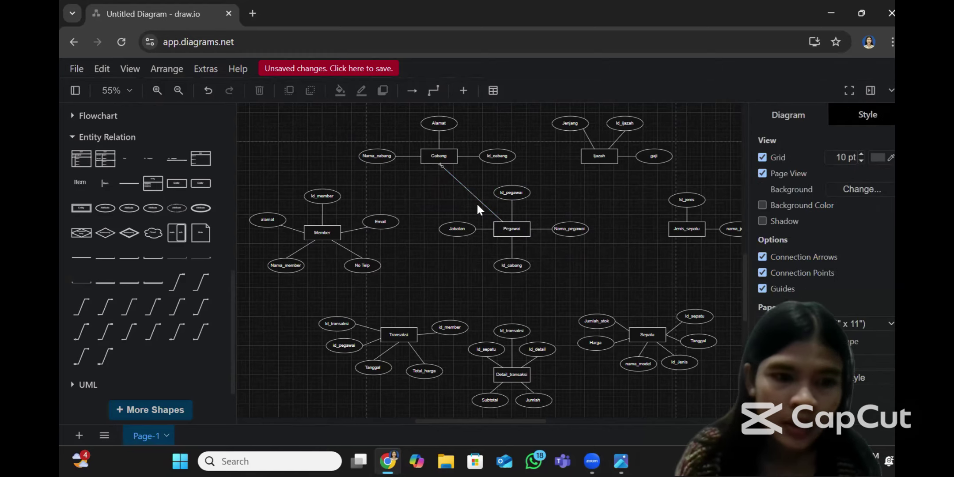
{"action": "mouse_move", "coordinate": [621, 461]}
{"action": "left_click", "coordinate": [619, 422]}
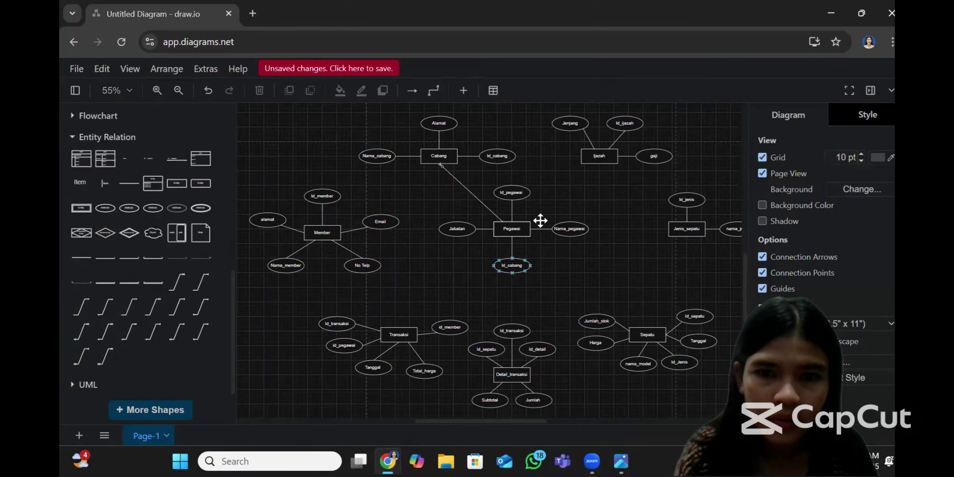
{"action": "left_click", "coordinate": [346, 126]}
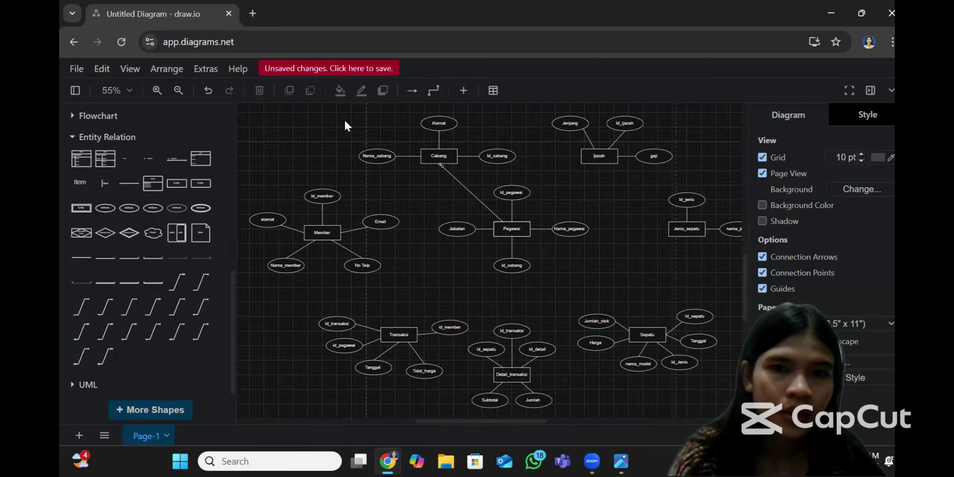
- Add a relationship diamond labelled MEMILIKI and place it on the line between Cabang and Pegawai
{"action": "mouse_move", "coordinate": [151, 237]}
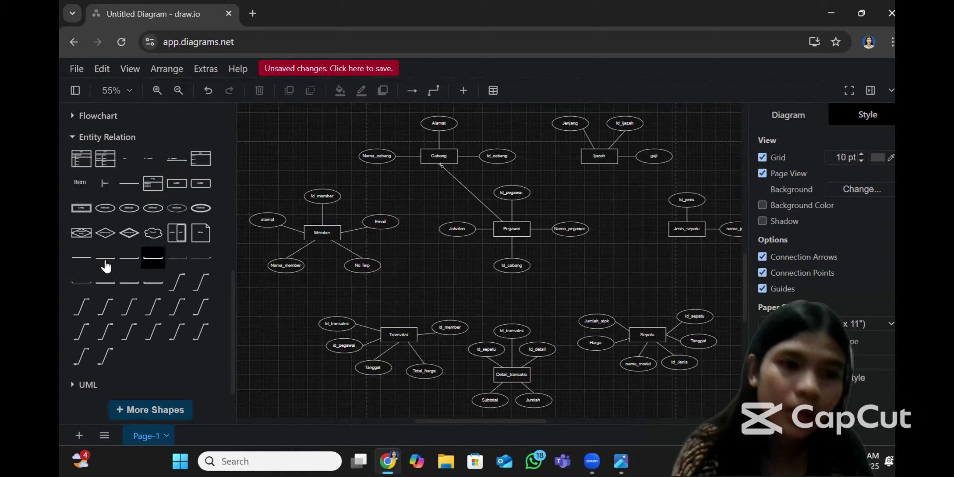
{"action": "left_click", "coordinate": [112, 235]}
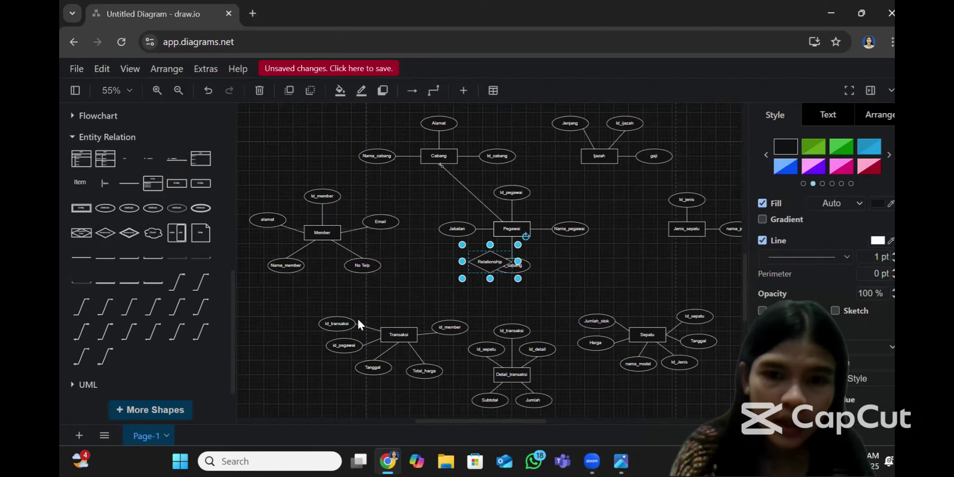
{"action": "scroll", "coordinate": [490, 260], "scroll_direction": "up", "scroll_amount": 2}
{"action": "double_click", "coordinate": [492, 256]}
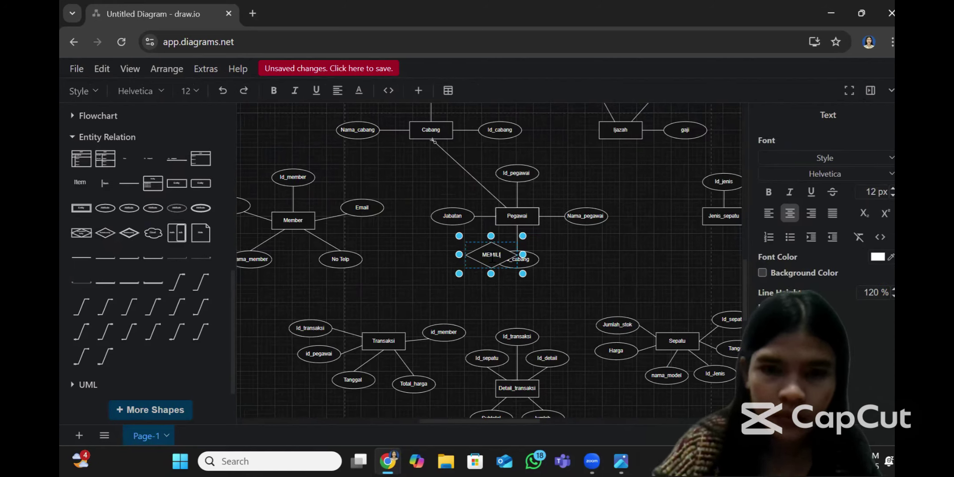
{"action": "left_click", "coordinate": [502, 258]}
{"action": "left_click_drag", "start_coordinate": [494, 254], "coordinate": [470, 173]}
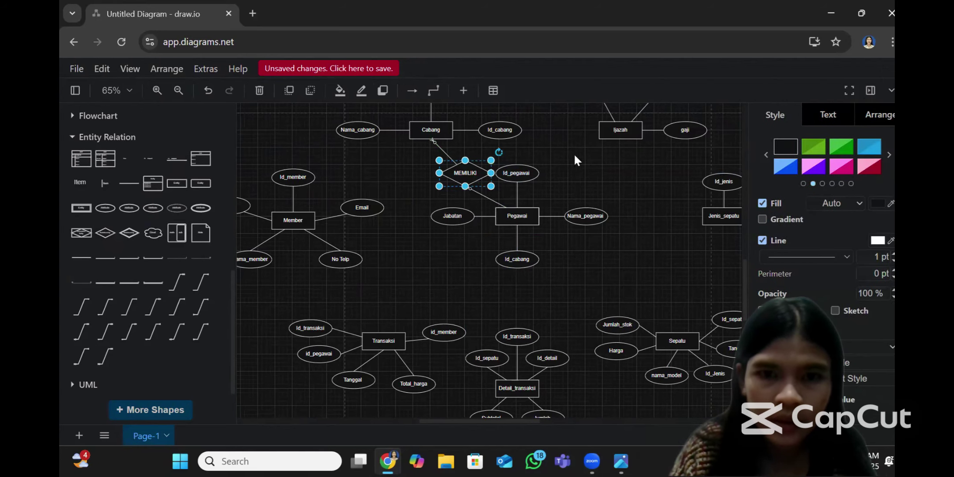
{"action": "left_click", "coordinate": [617, 313]}
- Reread the case text, and add a relationship diamond labelled MEMPERODUKSI in the space between Pegawai and Sepatu
{"action": "scroll", "coordinate": [618, 313], "scroll_direction": "up", "scroll_amount": 2}
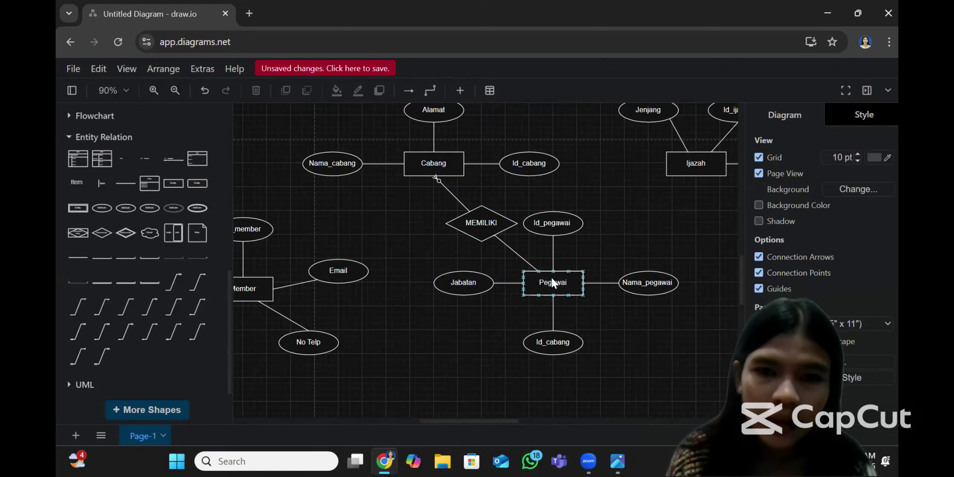
{"action": "scroll", "coordinate": [625, 249], "scroll_direction": "down", "scroll_amount": 3}
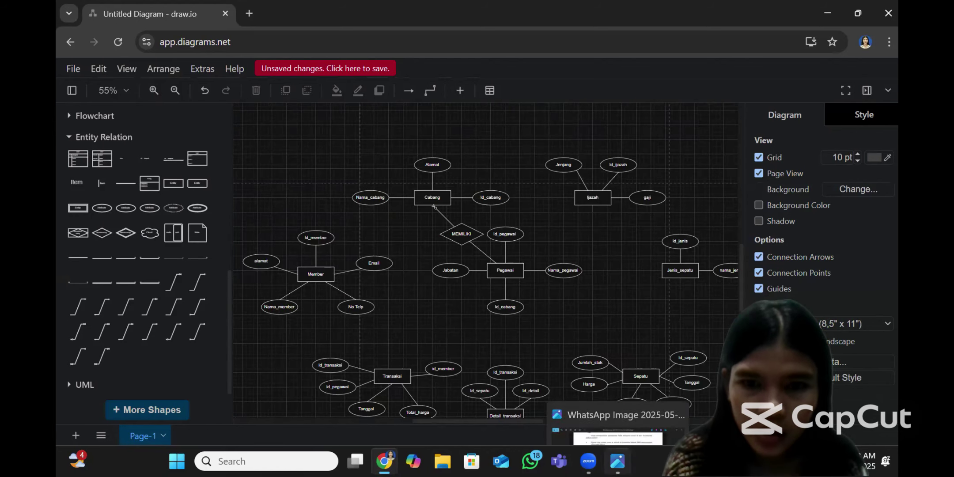
{"action": "left_click", "coordinate": [619, 457]}
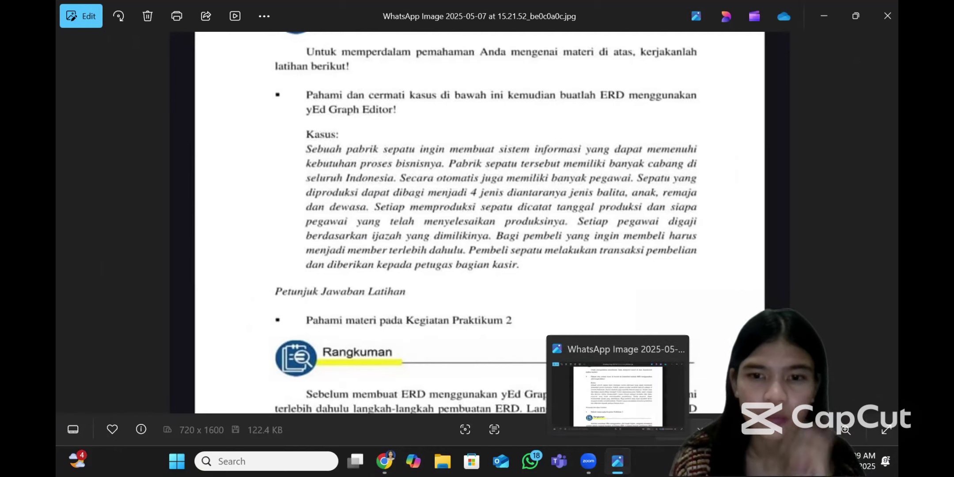
{"action": "left_click", "coordinate": [615, 459]}
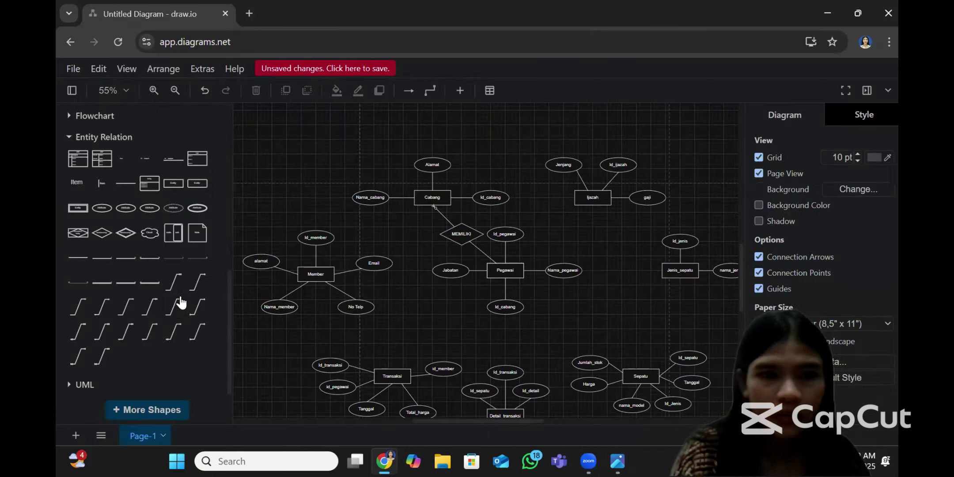
{"action": "left_click", "coordinate": [102, 232]}
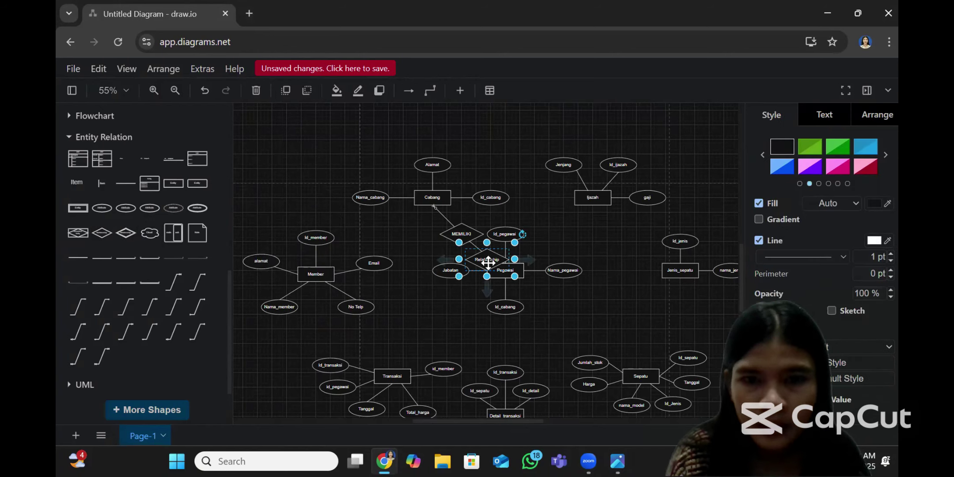
{"action": "left_click_drag", "start_coordinate": [488, 262], "coordinate": [581, 318]}
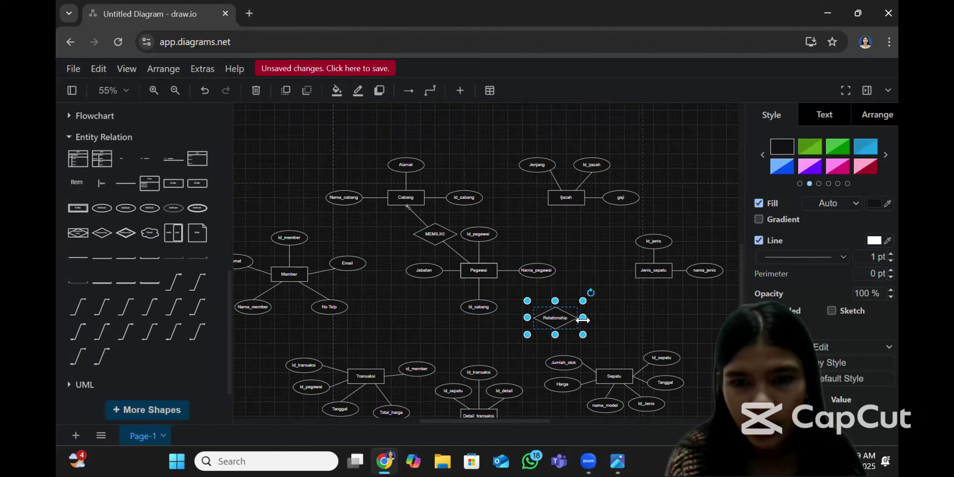
{"action": "scroll", "coordinate": [543, 319], "scroll_direction": "up", "scroll_amount": 2}
{"action": "double_click", "coordinate": [543, 319]}
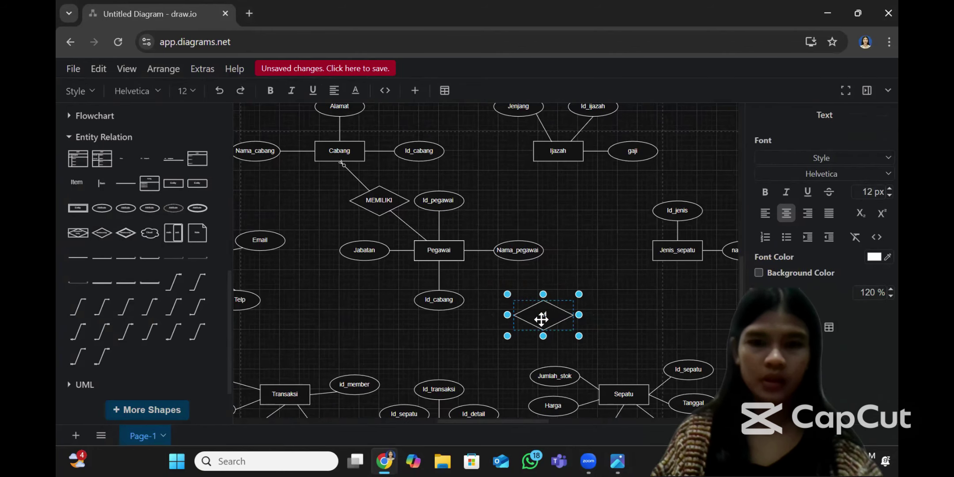
{"action": "type", "text": "MEMPERODUKSI"}
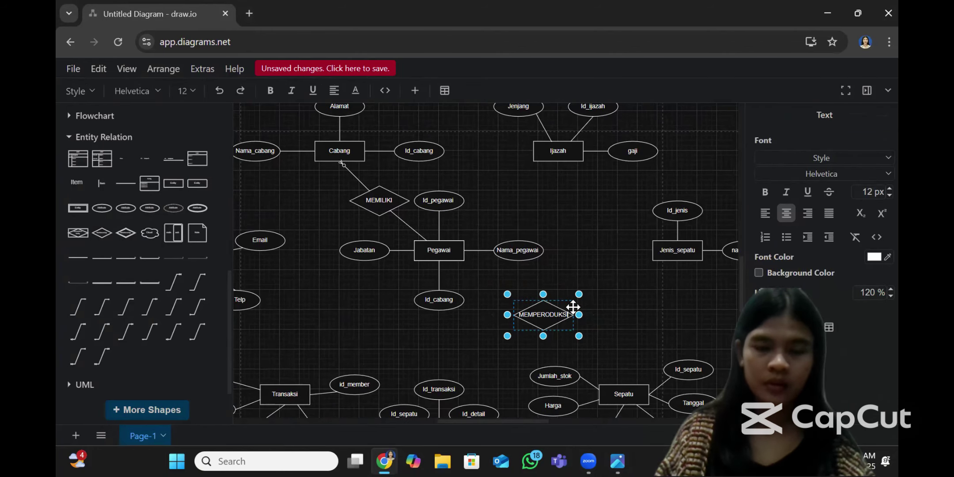
{"action": "left_click", "coordinate": [609, 286]}
- Link Pegawai to Sepatu with a straight Entity Relation connector and set the MEMPERODUKSI diamond onto that line
{"action": "scroll", "coordinate": [584, 277], "scroll_direction": "down", "scroll_amount": 3}
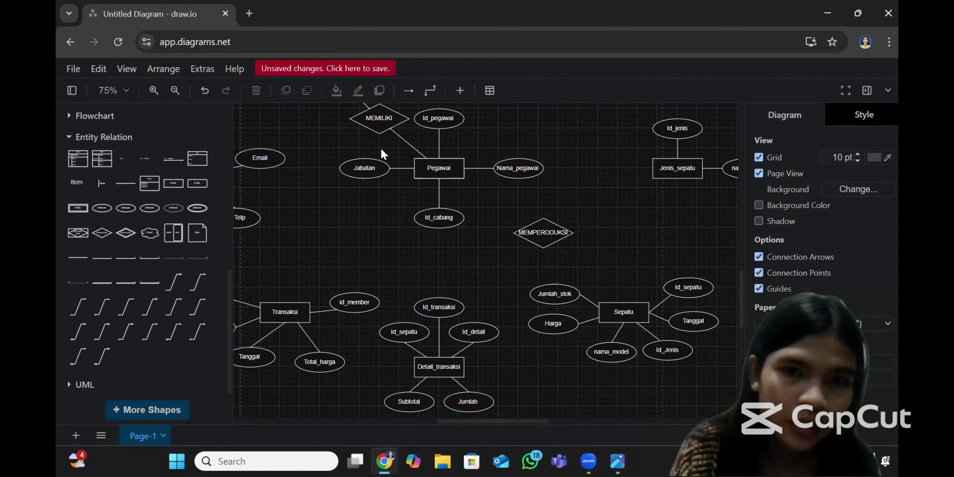
{"action": "scroll", "coordinate": [381, 154], "scroll_direction": "up", "scroll_amount": 1}
{"action": "left_click", "coordinate": [355, 123]}
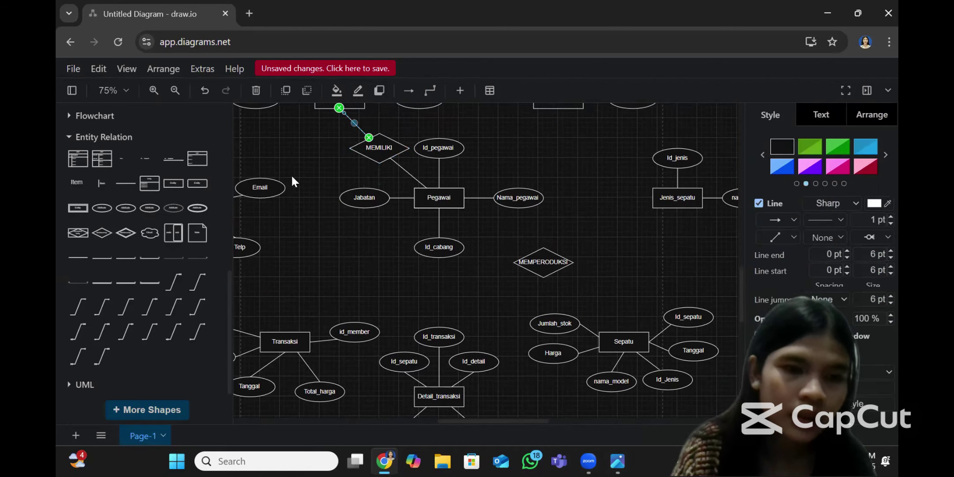
{"action": "left_click", "coordinate": [205, 283]}
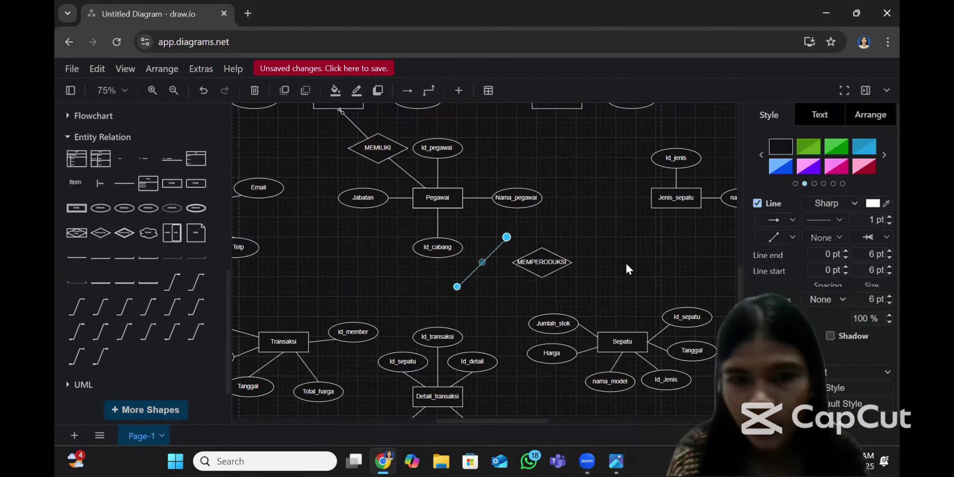
{"action": "left_click_drag", "start_coordinate": [507, 237], "coordinate": [449, 207]}
{"action": "left_click_drag", "start_coordinate": [457, 287], "coordinate": [622, 335]}
{"action": "left_click", "coordinate": [611, 294]}
{"action": "left_click", "coordinate": [582, 308]}
{"action": "mouse_move", "coordinate": [543, 266]}
{"action": "left_mouse_down"}
{"action": "mouse_move", "coordinate": [548, 277]}
{"action": "mouse_move", "coordinate": [533, 266]}
{"action": "left_mouse_up"}
{"action": "left_click", "coordinate": [521, 226]}
{"action": "left_click", "coordinate": [528, 247]}
{"action": "left_click", "coordinate": [581, 245]}
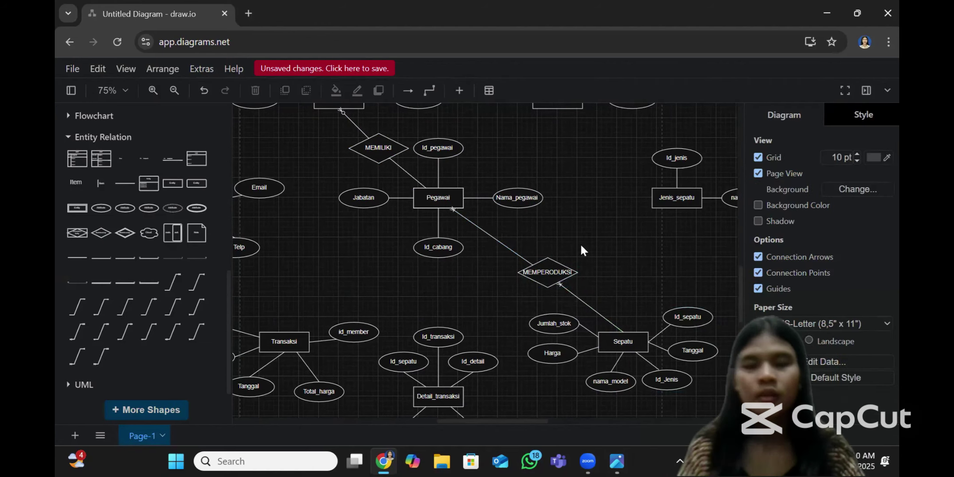
- Review the relationships drawn so far in the diagram and compare them with the shoe factory case text in the image viewer
{"action": "scroll", "coordinate": [581, 246], "scroll_direction": "down", "scroll_amount": 1}
{"action": "scroll", "coordinate": [581, 246], "scroll_direction": "right", "scroll_amount": 1}
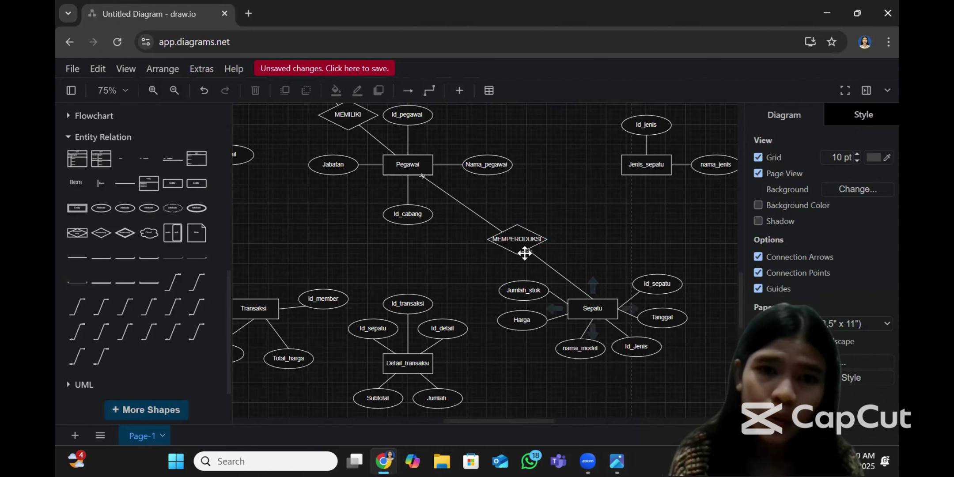
{"action": "scroll", "coordinate": [444, 179], "scroll_direction": "up", "scroll_amount": 3}
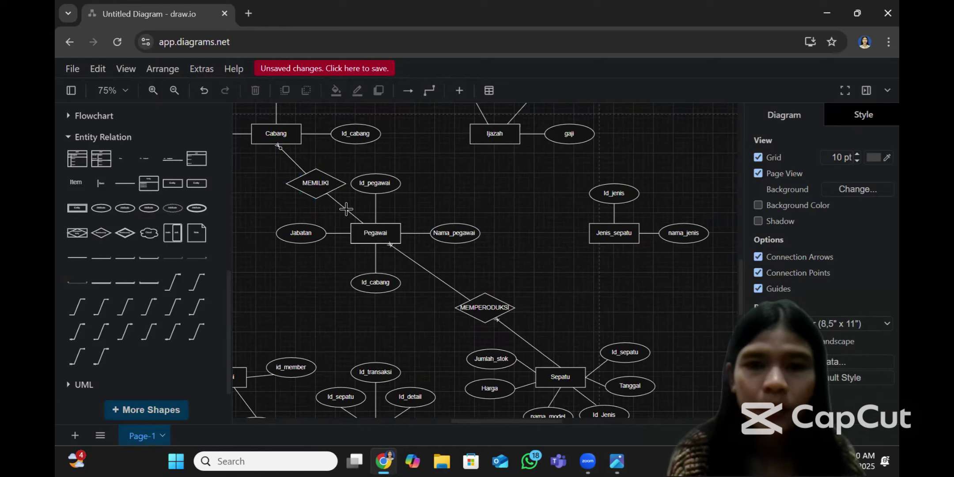
{"action": "scroll", "coordinate": [567, 283], "scroll_direction": "down", "scroll_amount": 3}
{"action": "scroll", "coordinate": [634, 411], "scroll_direction": "up", "scroll_amount": 1}
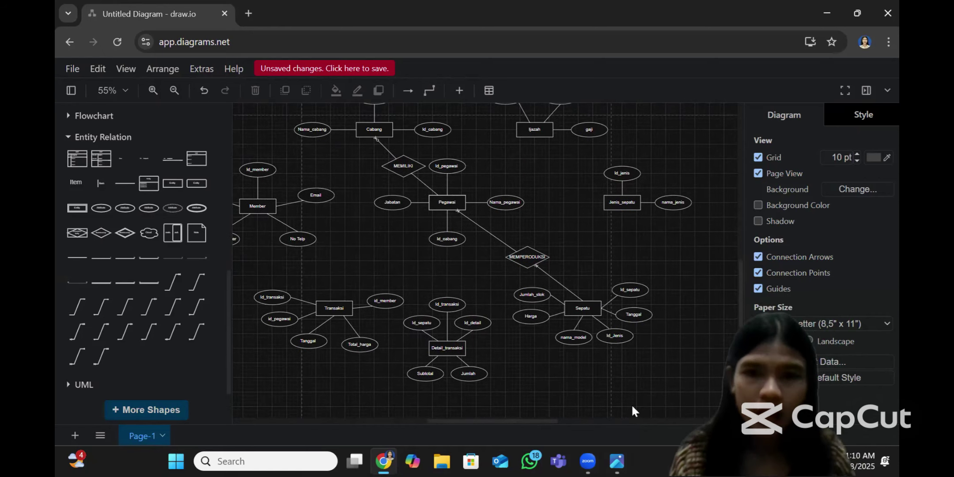
{"action": "left_click", "coordinate": [617, 461]}
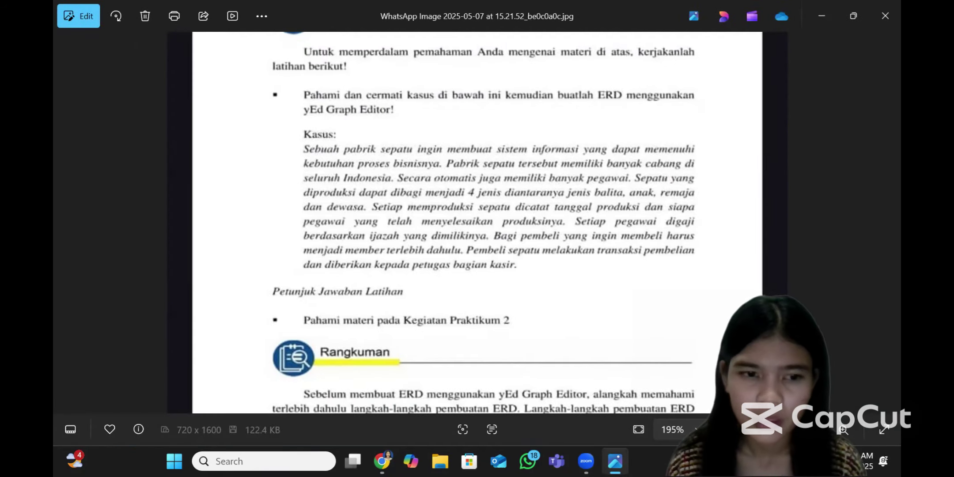
{"action": "left_click", "coordinate": [617, 461]}
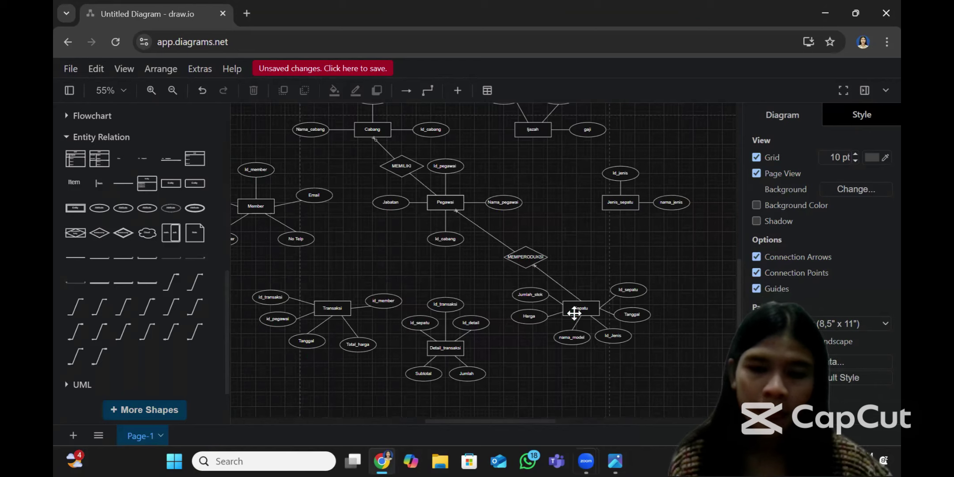
{"action": "left_click", "coordinate": [575, 314]}
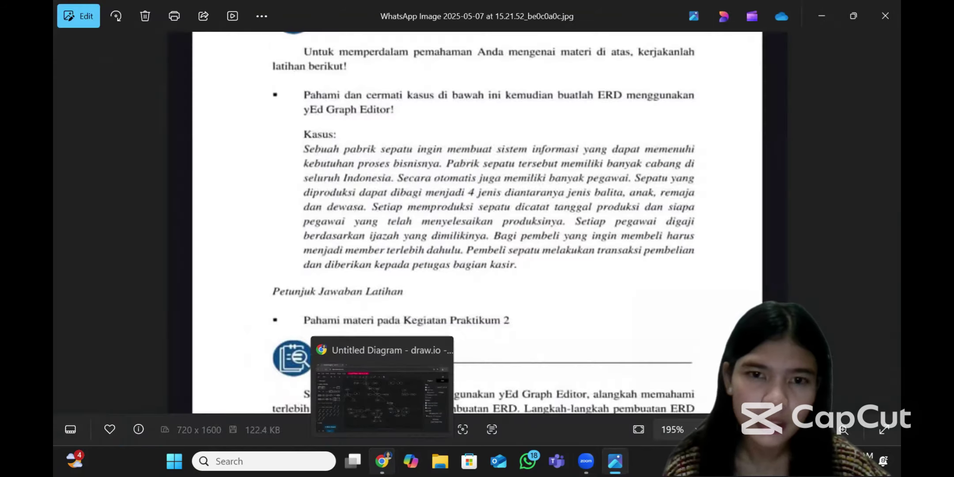
- Switch back to the draw.io diagram and add a relationship diamond labelled DIGUNAKAN OLEH between Ijazah and Pegawai
{"action": "left_click", "coordinate": [383, 462]}
{"action": "left_click", "coordinate": [100, 236]}
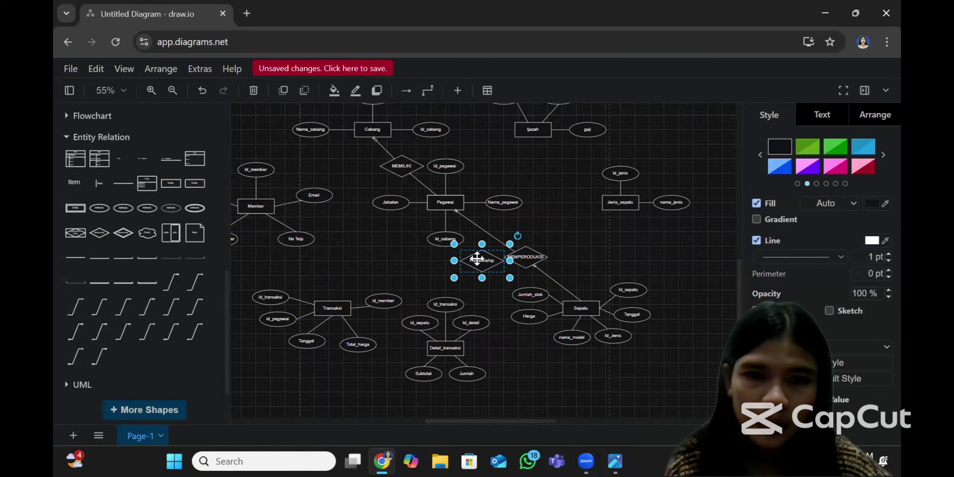
{"action": "left_click_drag", "start_coordinate": [477, 259], "coordinate": [501, 164]}
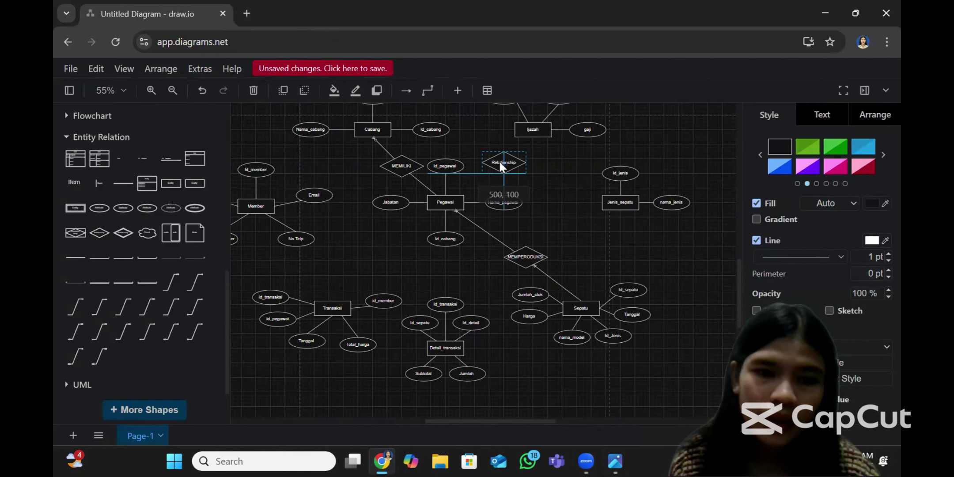
{"action": "double_click", "coordinate": [522, 160]}
{"action": "type", "text": "DIGUNAKAN"}
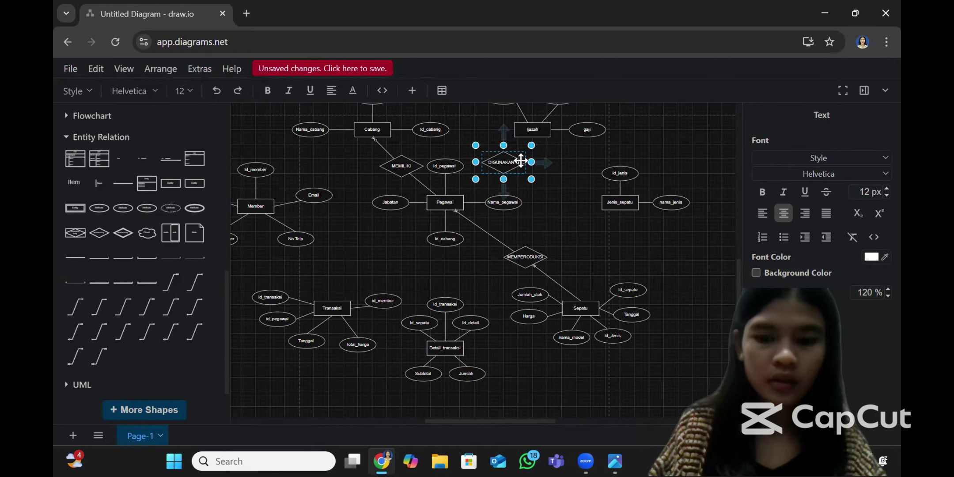
{"action": "type", "text": " OLEH"}
{"action": "left_click", "coordinate": [571, 182]}
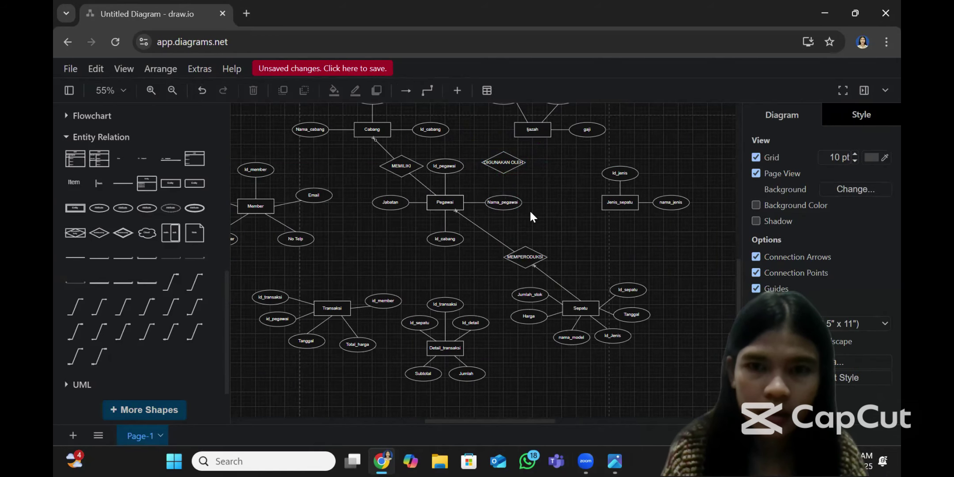
- Link Ijazah to Pegawai with a straight Entity Relation connector running through the DIGUNAKAN OLEH diamond
{"action": "scroll", "coordinate": [530, 202], "scroll_direction": "up", "scroll_amount": 2}
{"action": "scroll", "coordinate": [509, 177], "scroll_direction": "up", "scroll_amount": 1}
{"action": "left_click", "coordinate": [443, 248]}
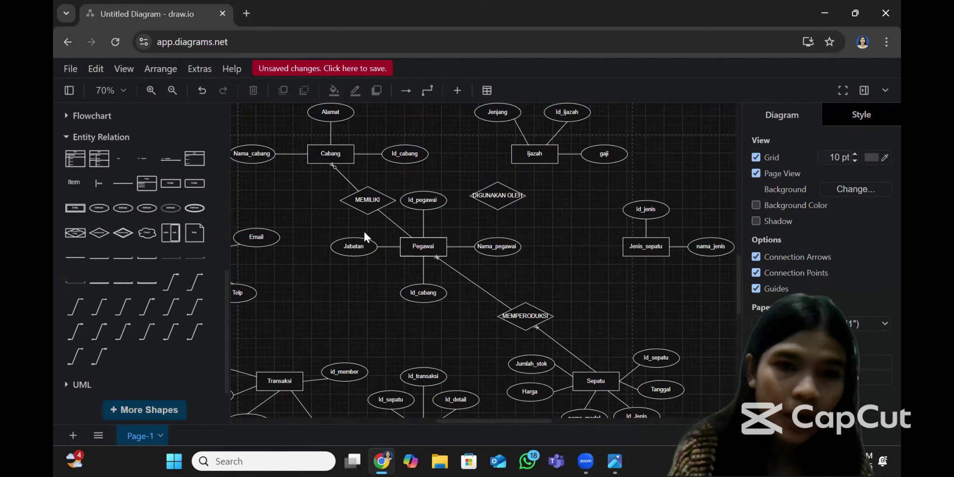
{"action": "left_click", "coordinate": [194, 282]}
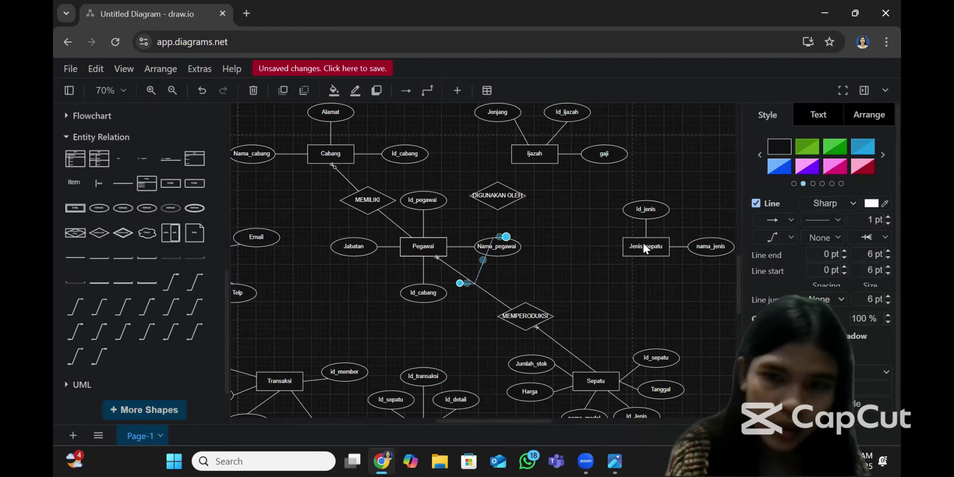
{"action": "key", "text": "Delete"}
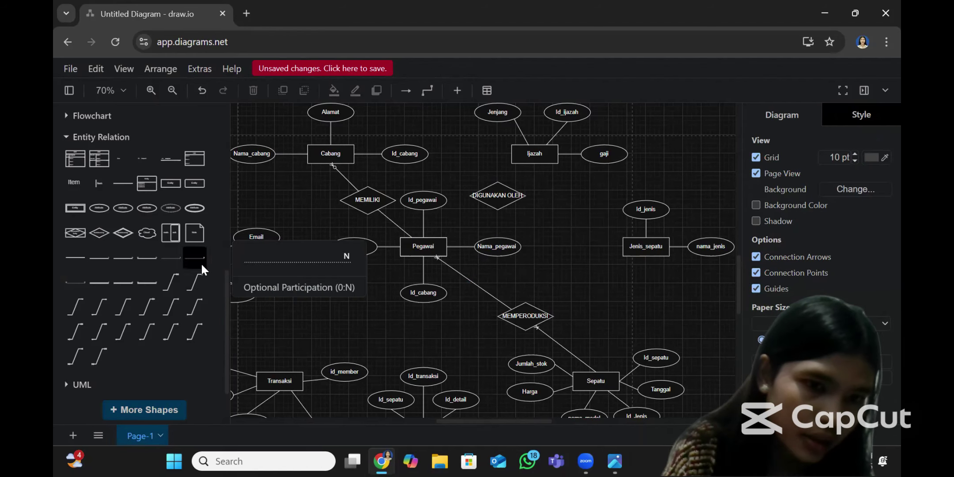
{"action": "left_click", "coordinate": [195, 282]}
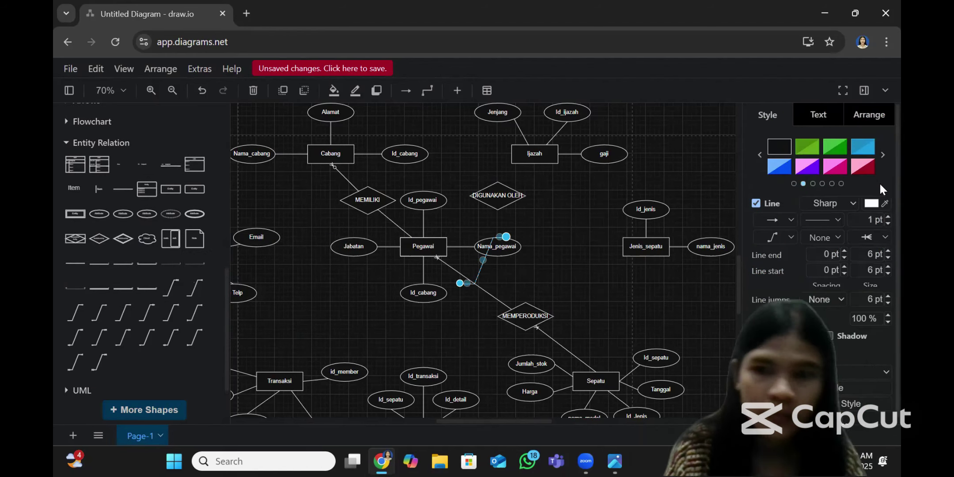
{"action": "left_click", "coordinate": [777, 237]}
{"action": "left_click", "coordinate": [769, 257]}
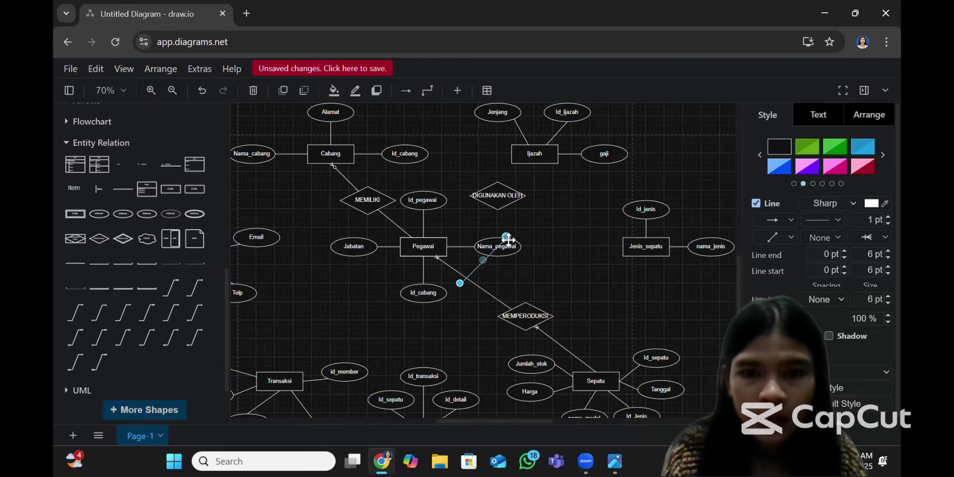
{"action": "left_click_drag", "start_coordinate": [507, 237], "coordinate": [534, 166]}
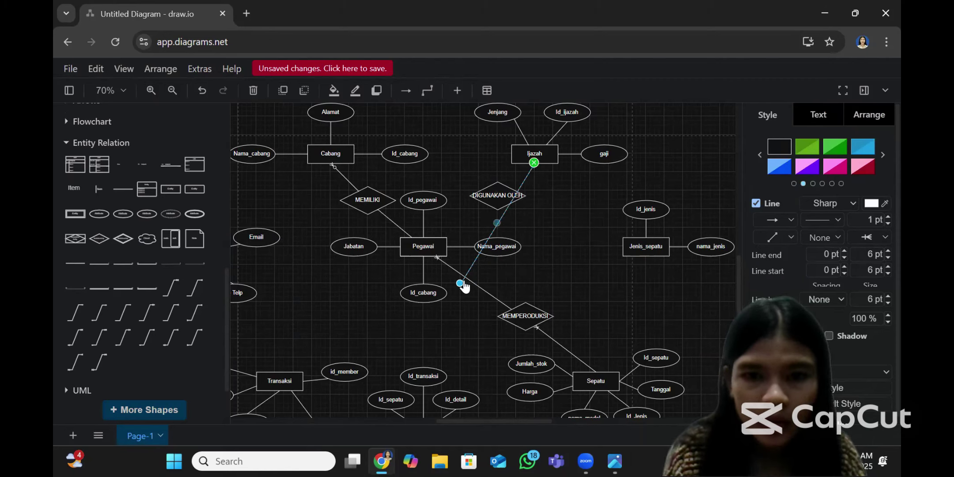
{"action": "left_click_drag", "start_coordinate": [460, 285], "coordinate": [446, 239]}
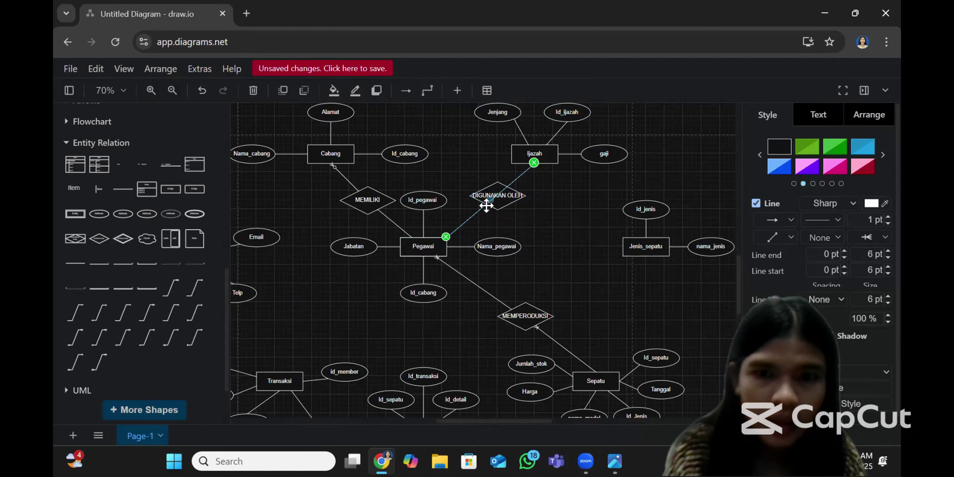
{"action": "left_click", "coordinate": [635, 274]}
- Reread the case text, and link Jenis_sepatu to Sepatu with a straight Entity Relation connector
{"action": "scroll", "coordinate": [635, 243], "scroll_direction": "down", "scroll_amount": 3}
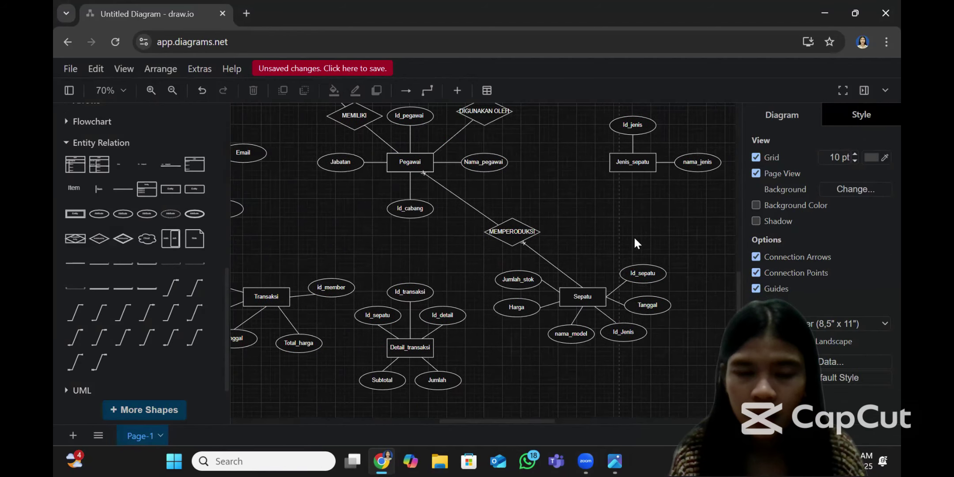
{"action": "left_click", "coordinate": [615, 462]}
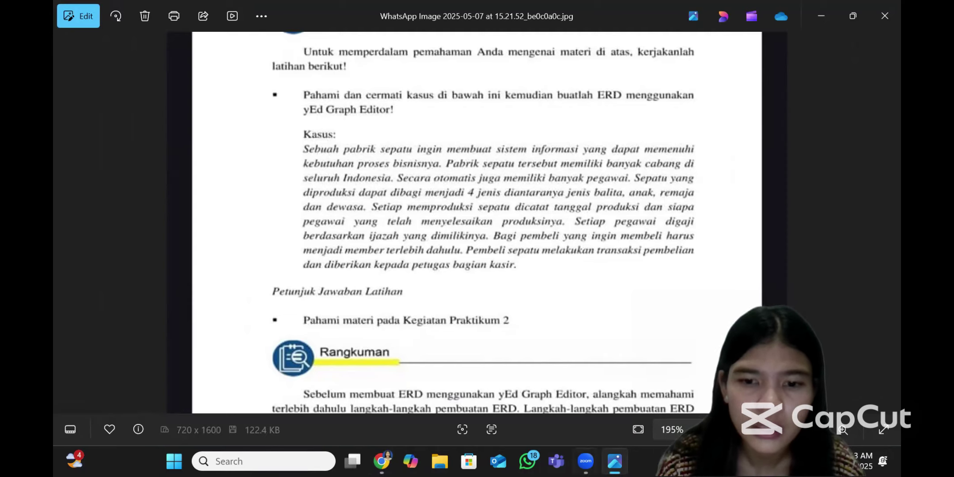
{"action": "left_click", "coordinate": [381, 461]}
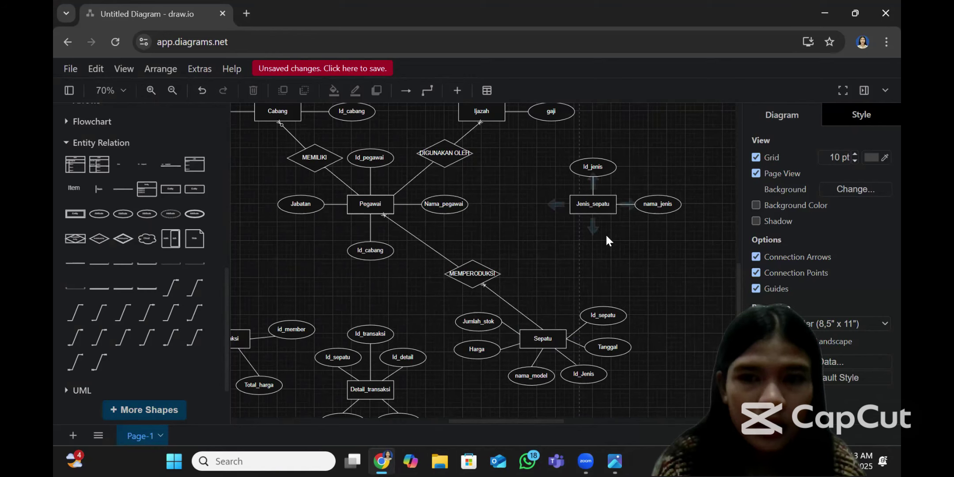
{"action": "mouse_move", "coordinate": [83, 285]}
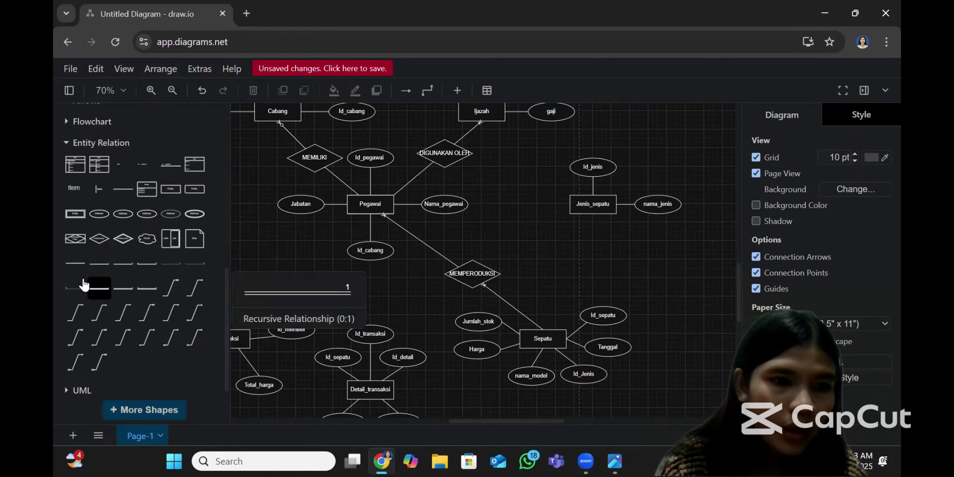
{"action": "mouse_move", "coordinate": [197, 314]}
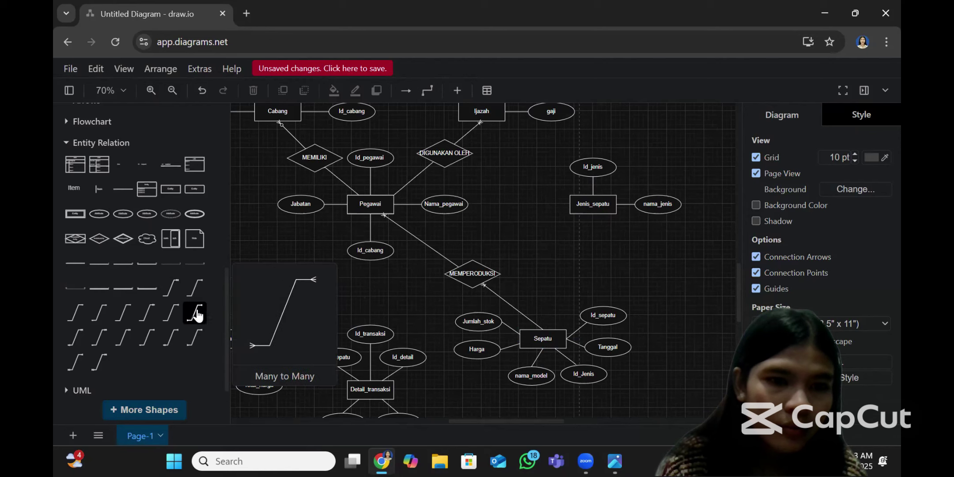
{"action": "left_click", "coordinate": [197, 295]}
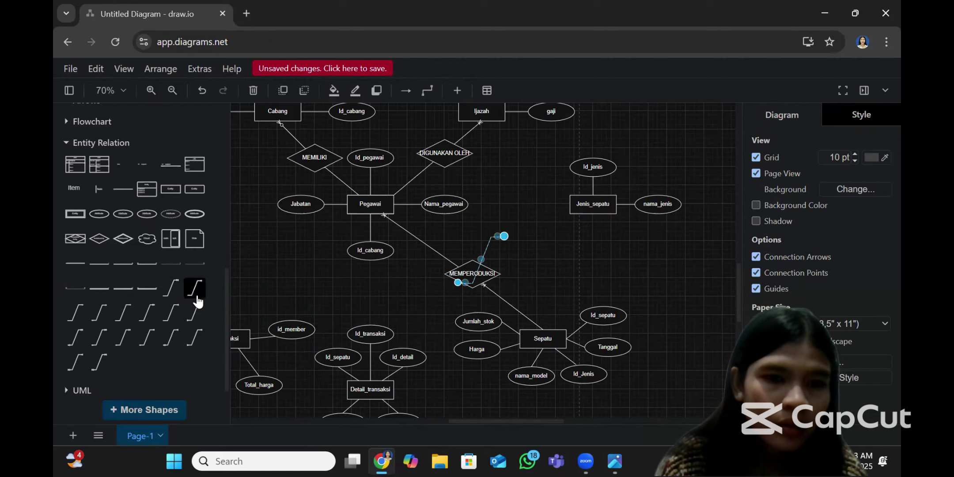
{"action": "left_click", "coordinate": [781, 238]}
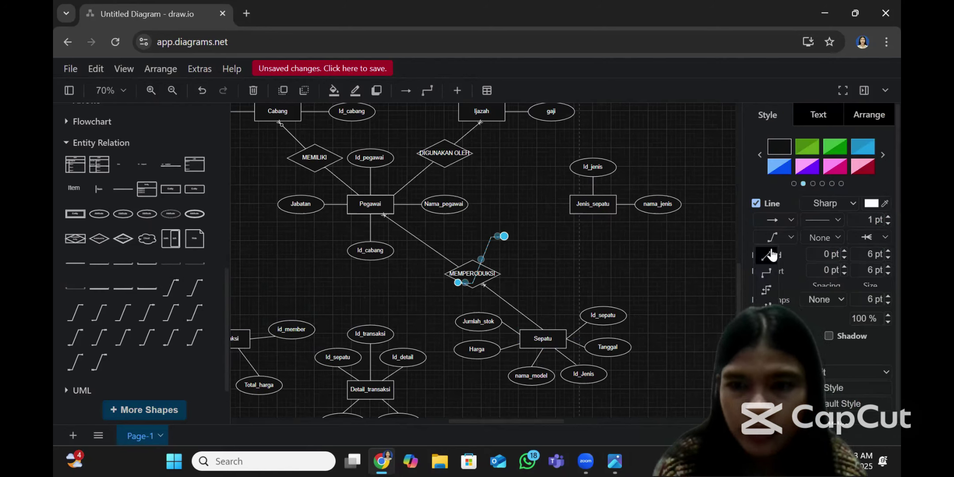
{"action": "left_click", "coordinate": [766, 255]}
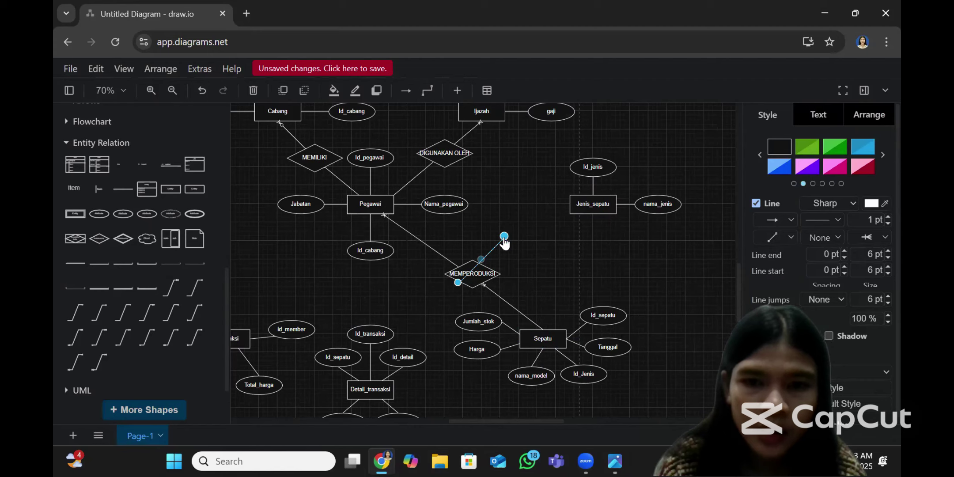
{"action": "left_click_drag", "start_coordinate": [504, 237], "coordinate": [593, 213]}
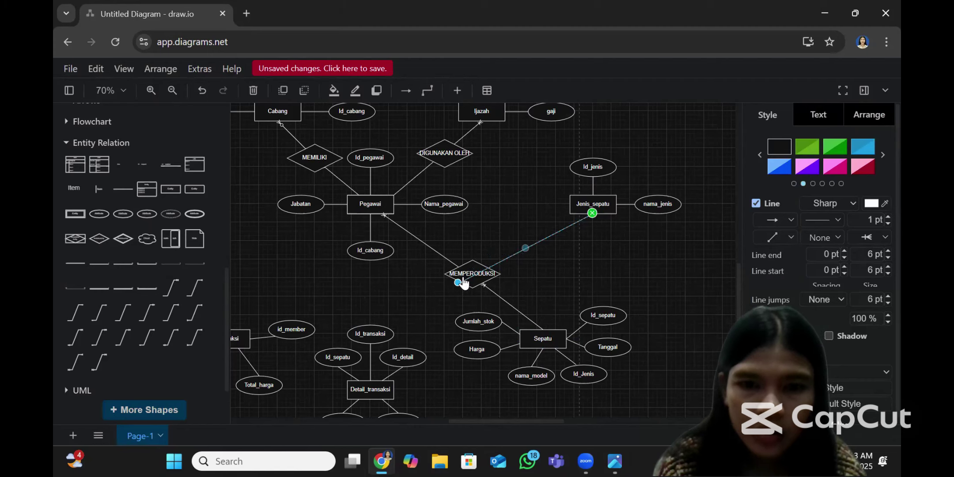
{"action": "left_click_drag", "start_coordinate": [458, 283], "coordinate": [547, 336]}
{"action": "left_click_drag", "start_coordinate": [548, 329], "coordinate": [554, 329]}
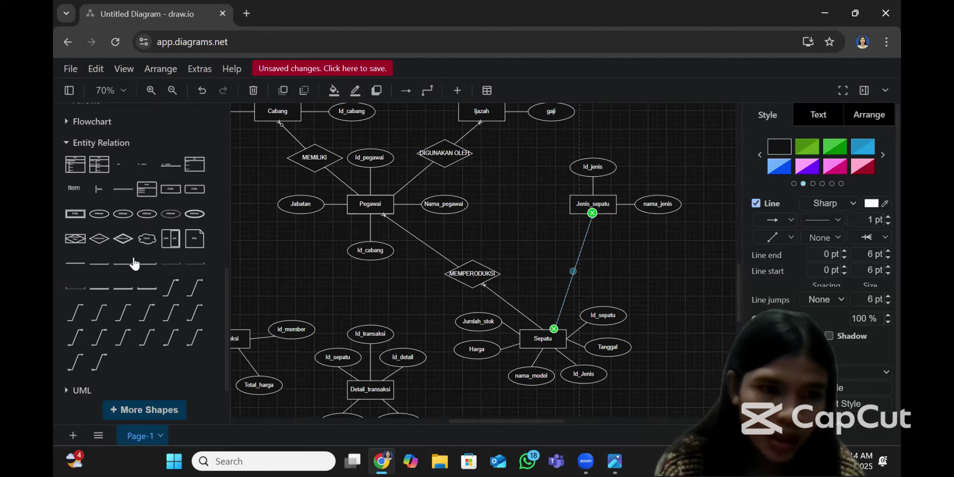
- Add a relationship diamond labelled DIKATEGORIKAN and place it on the line between Jenis_sepatu and Sepatu
{"action": "mouse_move", "coordinate": [119, 238]}
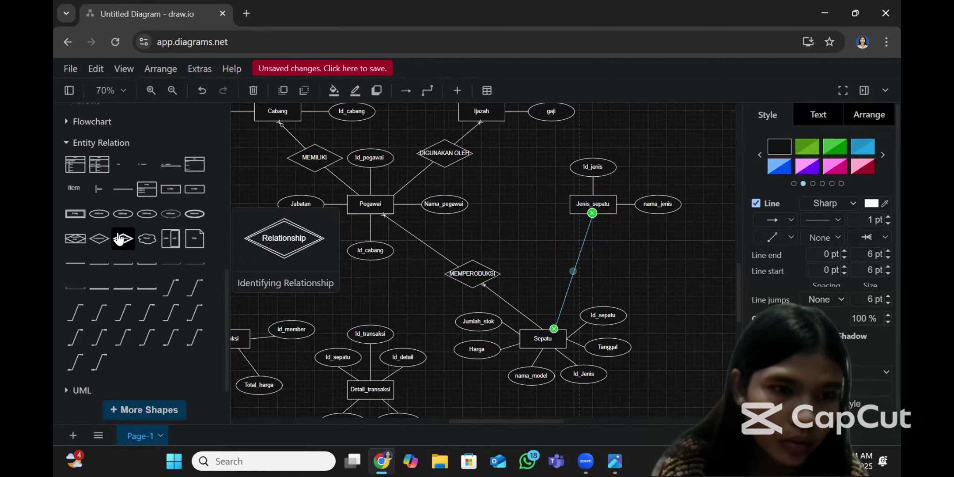
{"action": "left_click_drag", "start_coordinate": [120, 239], "coordinate": [581, 267]}
{"action": "double_click", "coordinate": [581, 268]}
{"action": "key", "text": "BackSpace"}
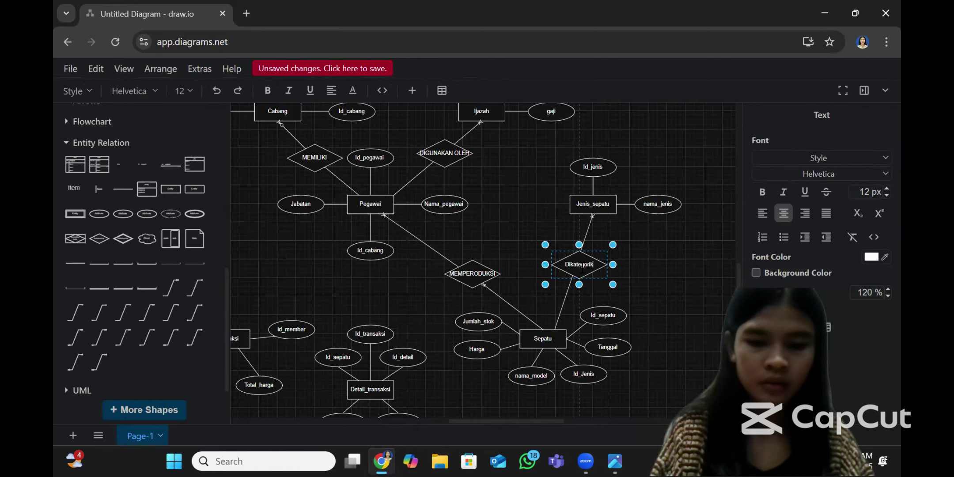
{"action": "key", "text": "BackSpace"}
{"action": "key", "text": "BackSpace"}
{"action": "key", "text": "BackSpace"}
{"action": "key", "text": "BackSpace"}
{"action": "key", "text": "BackSpace"}
{"action": "key", "text": "BackSpace"}
{"action": "key", "text": "BackSpace"}
{"action": "key", "text": "BackSpace"}
{"action": "key", "text": "BackSpace"}
{"action": "key", "text": "BackSpace"}
{"action": "key", "text": "BackSpace"}
{"action": "key", "text": "BackSpace"}
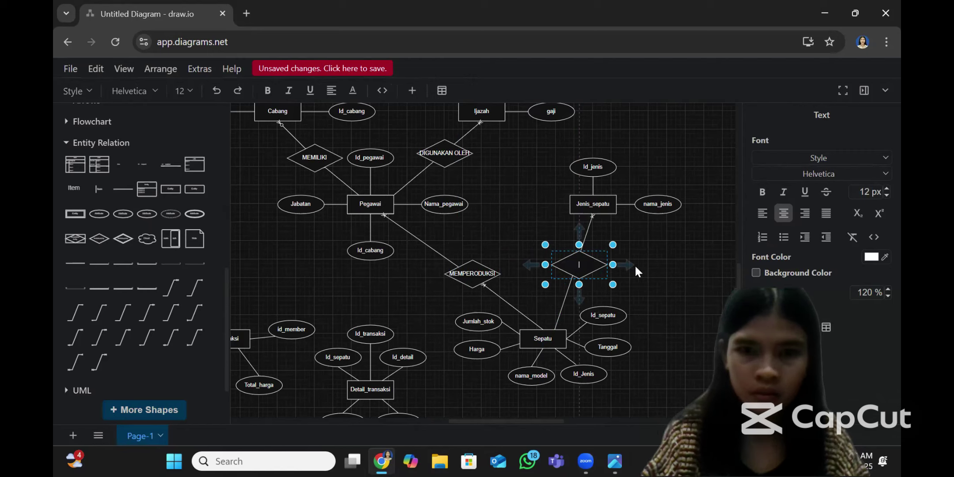
{"action": "type", "text": "IKATEGORIKAN"}
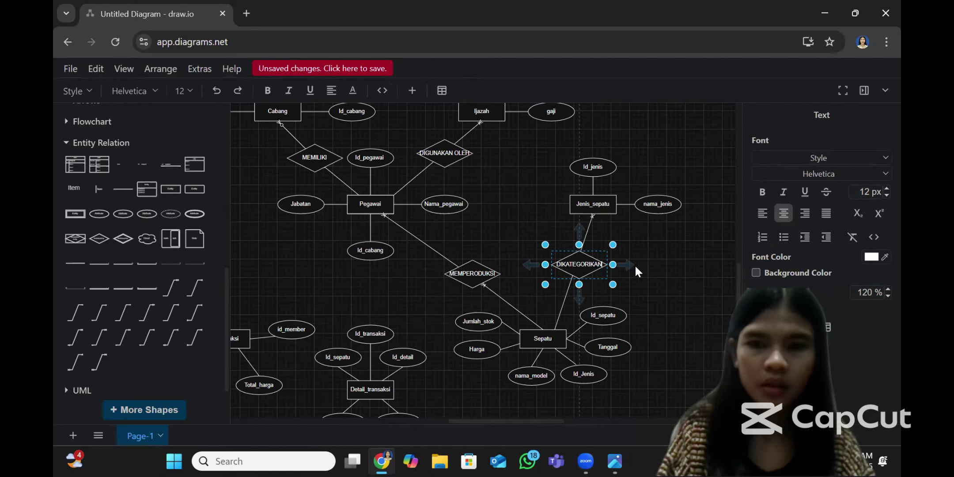
{"action": "left_click", "coordinate": [687, 259]}
{"action": "mouse_move", "coordinate": [579, 273]}
{"action": "left_mouse_down"}
{"action": "mouse_move", "coordinate": [588, 277]}
{"action": "mouse_move", "coordinate": [579, 273]}
{"action": "left_mouse_up"}
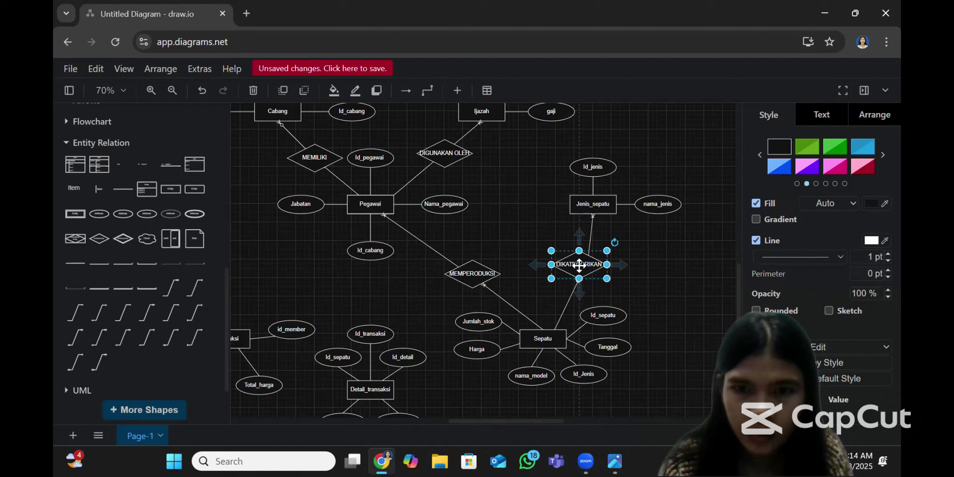
{"action": "left_click", "coordinate": [664, 254]}
- Review the links among Pegawai, Sepatu and Jenis_sepatu and examine the unconnected Member, Transaksi and Detail_transaksi entities
{"action": "scroll", "coordinate": [586, 303], "scroll_direction": "down", "scroll_amount": 2}
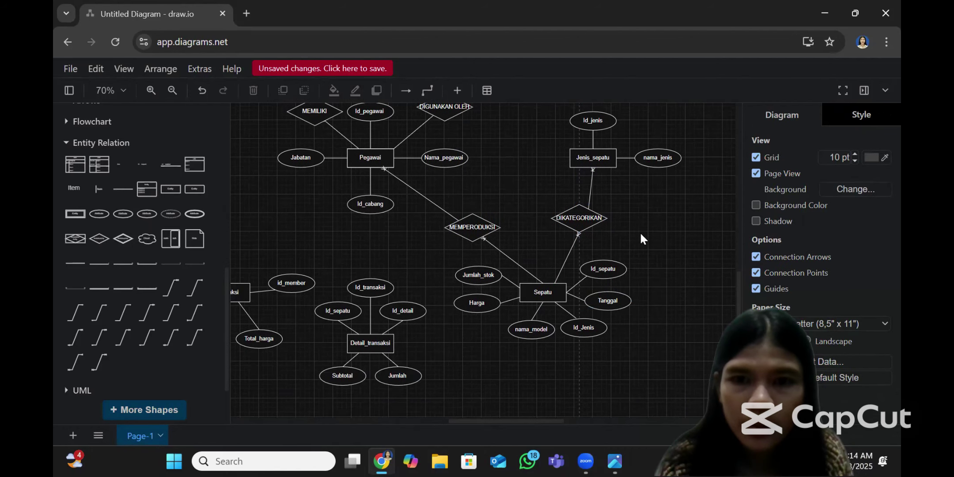
{"action": "scroll", "coordinate": [640, 233], "scroll_direction": "up", "scroll_amount": 2}
{"action": "left_click", "coordinate": [548, 347]}
{"action": "left_click", "coordinate": [615, 299]}
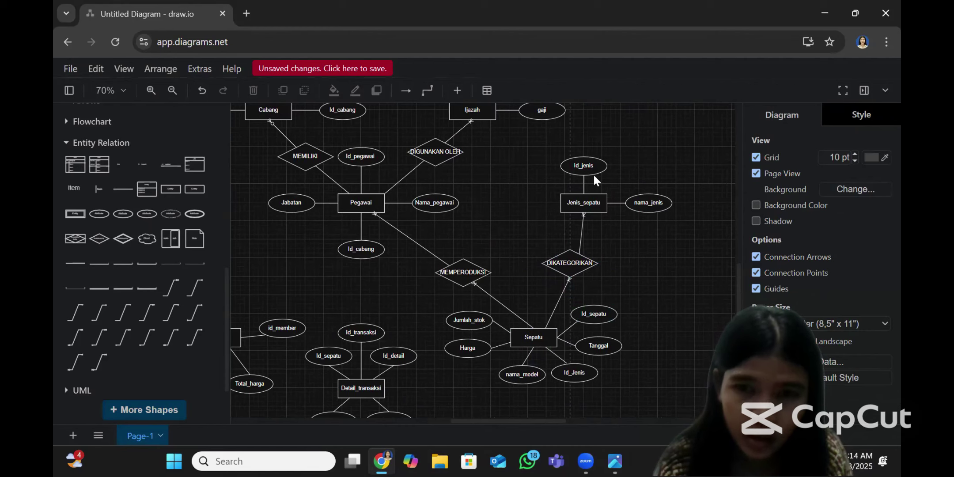
{"action": "left_click", "coordinate": [594, 206]}
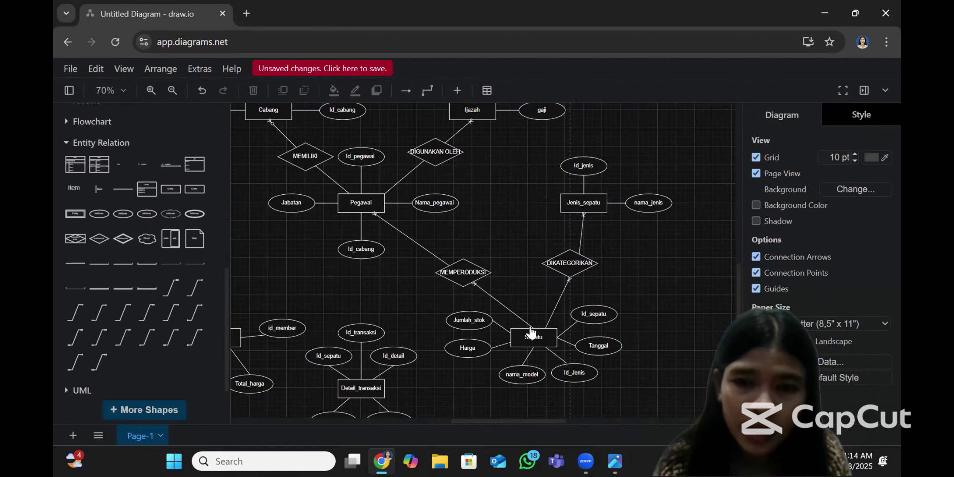
{"action": "scroll", "coordinate": [535, 243], "scroll_direction": "down", "scroll_amount": 2}
{"action": "scroll", "coordinate": [534, 243], "scroll_direction": "left", "scroll_amount": 3}
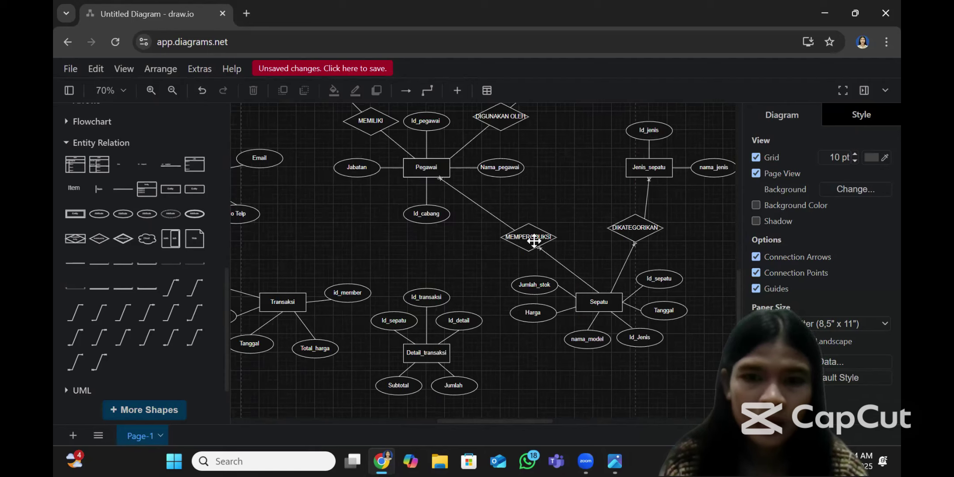
{"action": "scroll", "coordinate": [471, 286], "scroll_direction": "left", "scroll_amount": 4}
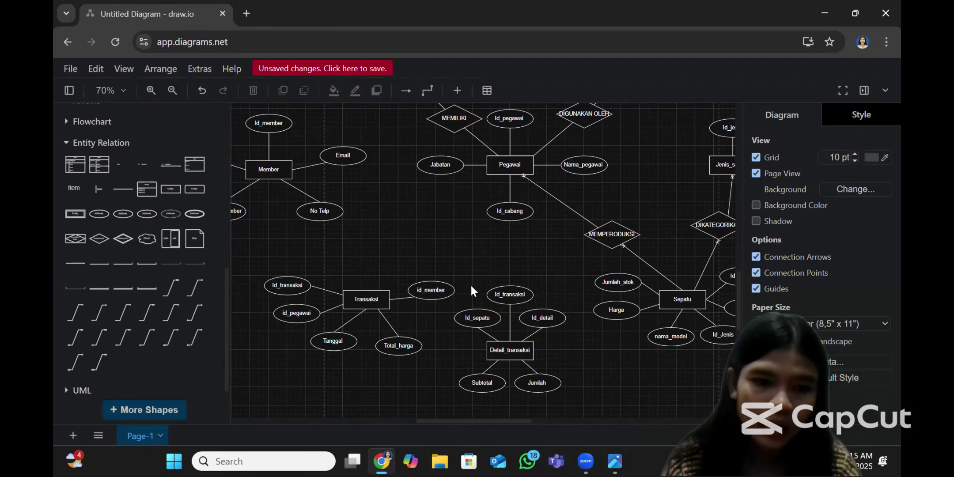
{"action": "key", "text": "alt+Tab"}
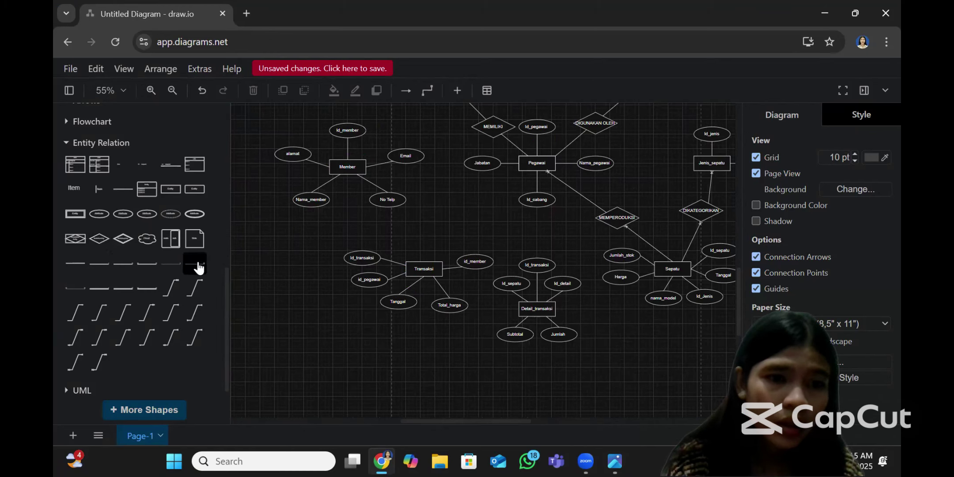
- Link Detail_transaksi to Sepatu with a straight Entity Relation connector and bend the line at its middle below the Harga attribute
{"action": "mouse_move", "coordinate": [200, 298]}
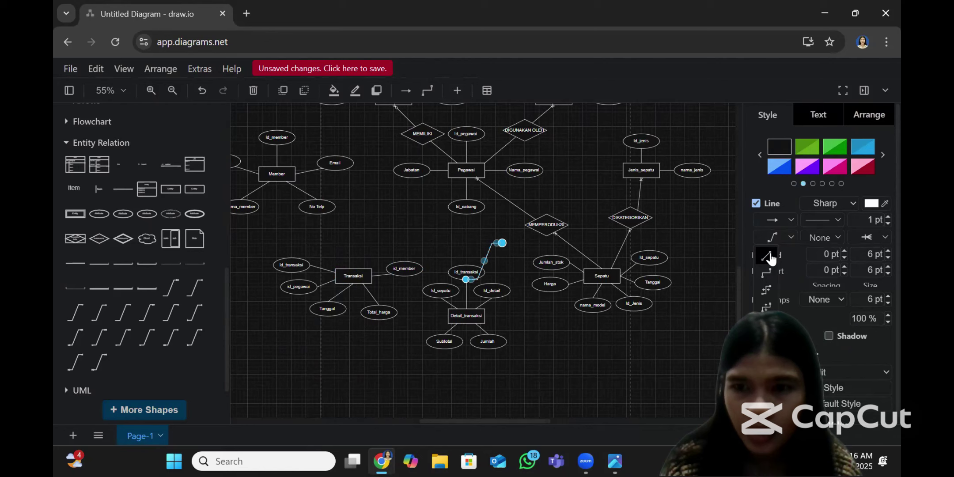
{"action": "left_click", "coordinate": [771, 258]}
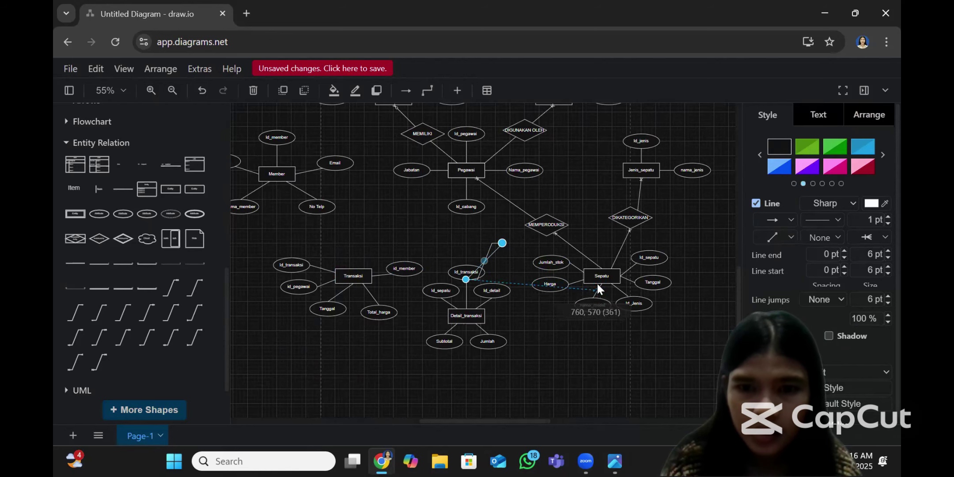
{"action": "left_click_drag", "start_coordinate": [598, 288], "coordinate": [593, 284]}
{"action": "scroll", "coordinate": [596, 288], "scroll_direction": "up", "scroll_amount": 1}
{"action": "scroll", "coordinate": [596, 283], "scroll_direction": "up", "scroll_amount": 3}
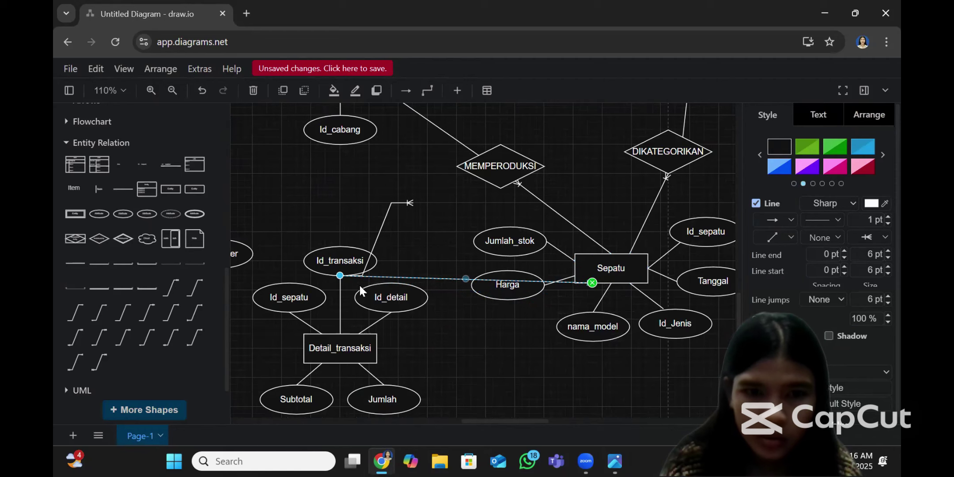
{"action": "scroll", "coordinate": [349, 279], "scroll_direction": "down", "scroll_amount": 3}
{"action": "scroll", "coordinate": [349, 280], "scroll_direction": "up", "scroll_amount": 1}
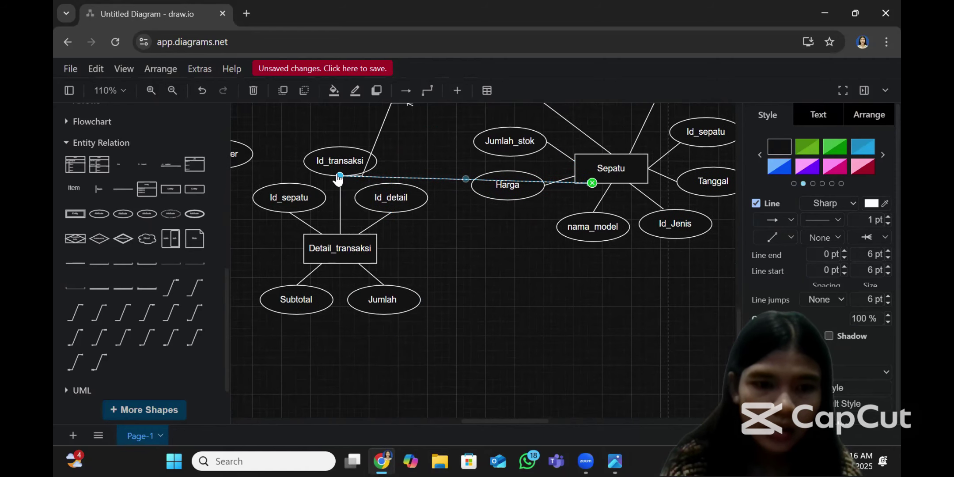
{"action": "left_click_drag", "start_coordinate": [339, 176], "coordinate": [378, 259]}
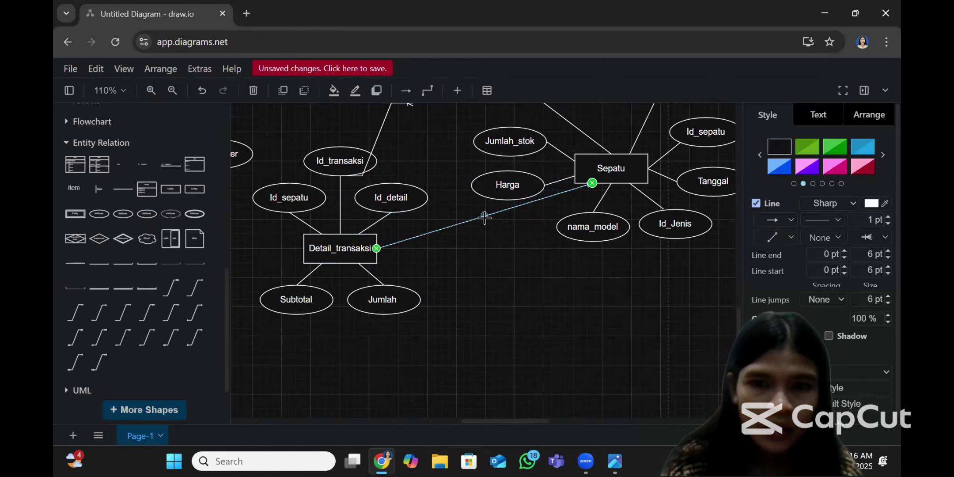
{"action": "left_click_drag", "start_coordinate": [481, 226], "coordinate": [478, 234]}
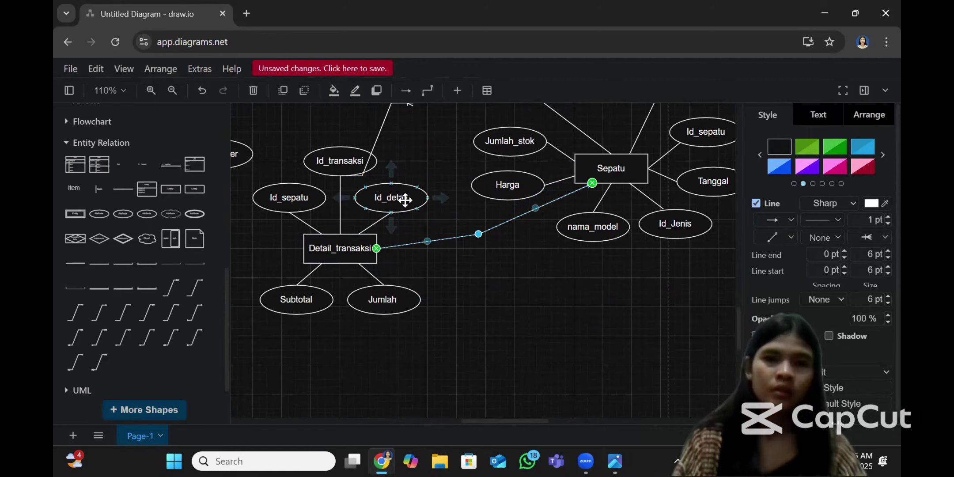
- Add a relationship diamond labelled DIBELI DALAM and place it on the line between Detail_transaksi and Sepatu
{"action": "left_click", "coordinate": [99, 239]}
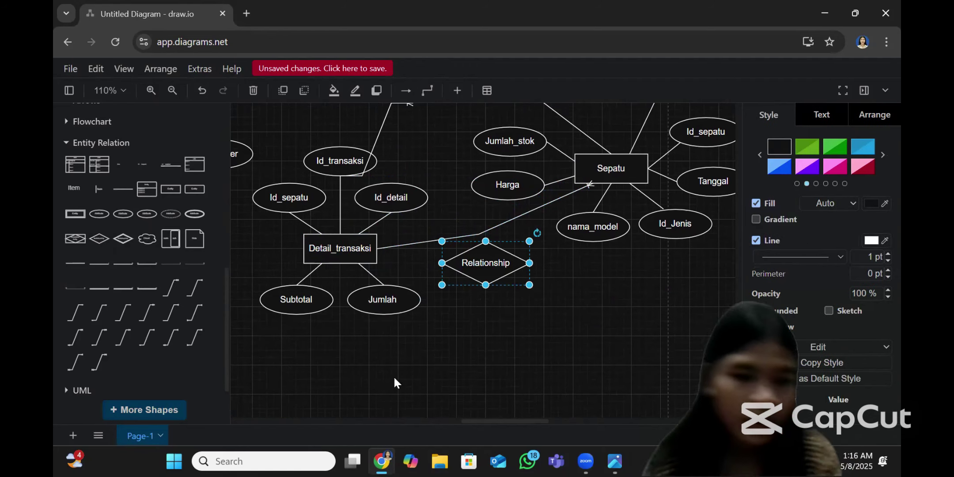
{"action": "double_click", "coordinate": [478, 267]}
{"action": "key", "text": "BackSpace"}
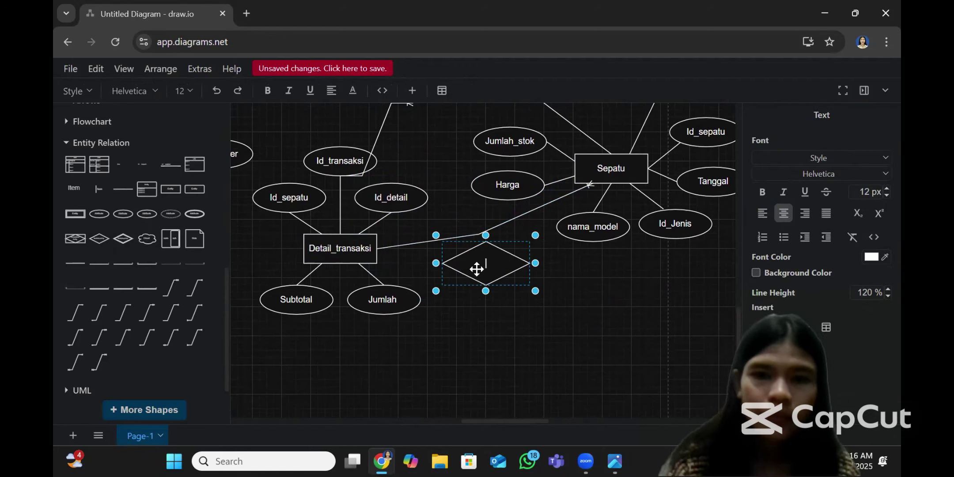
{"action": "type", "text": "DIBELI DALAM"}
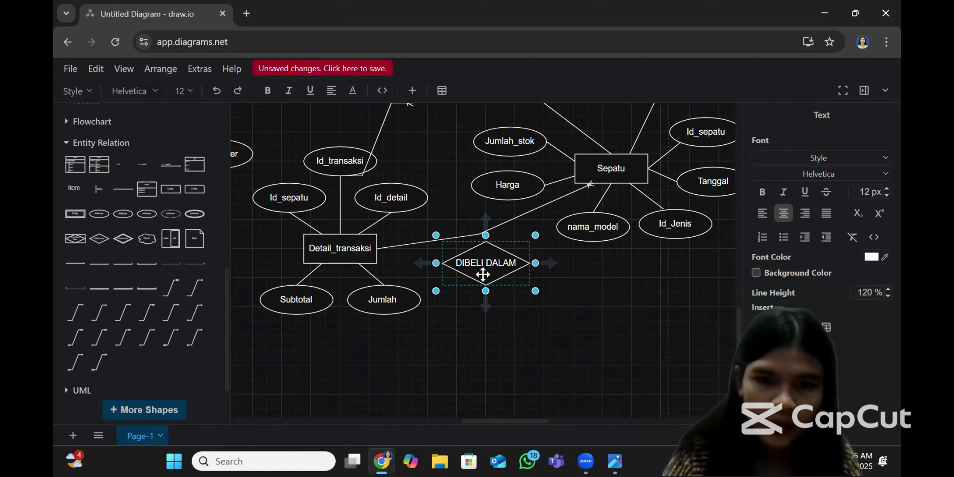
{"action": "left_click_drag", "start_coordinate": [486, 273], "coordinate": [479, 244]}
{"action": "left_click", "coordinate": [443, 281]}
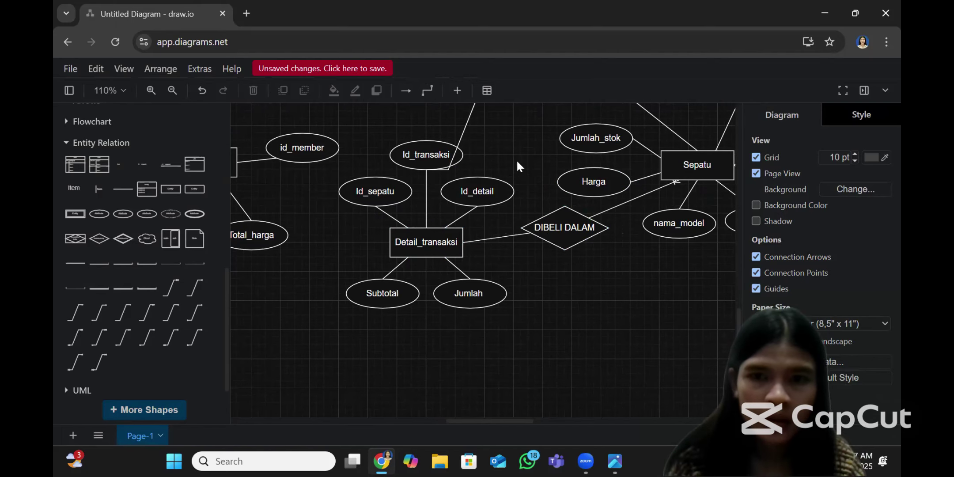
- Add a relationship diamond between Transaksi and Detail_transaksi, moving the Transaksi group away to make room for it
{"action": "scroll", "coordinate": [559, 293], "scroll_direction": "left", "scroll_amount": 5}
{"action": "scroll", "coordinate": [560, 293], "scroll_direction": "up", "scroll_amount": 1}
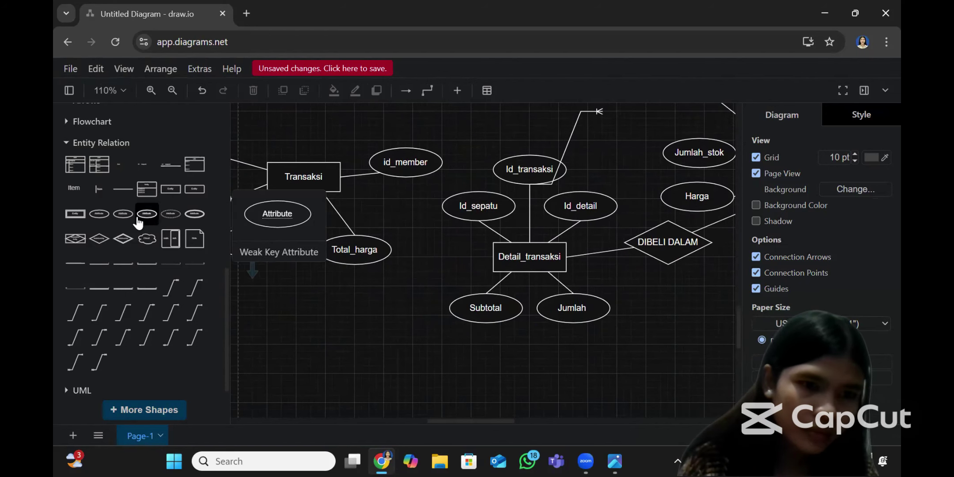
{"action": "left_click", "coordinate": [101, 239]}
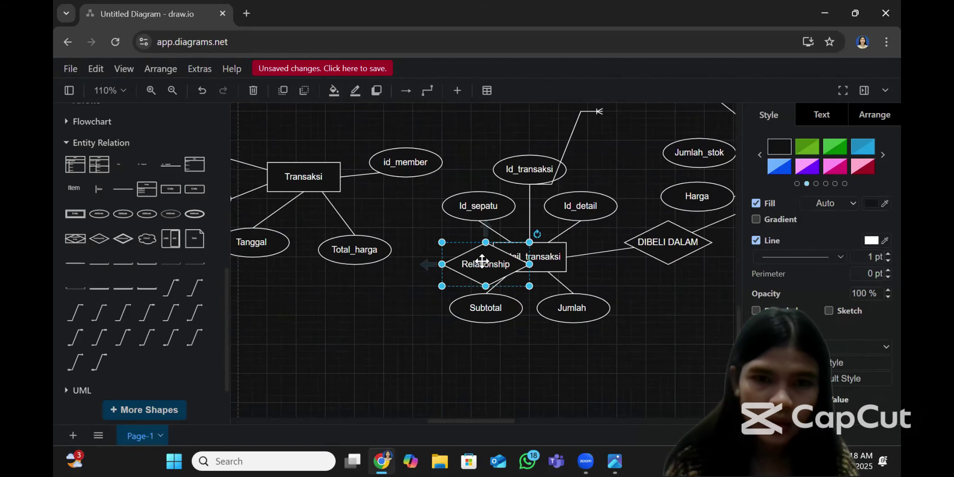
{"action": "left_click_drag", "start_coordinate": [482, 262], "coordinate": [405, 218]}
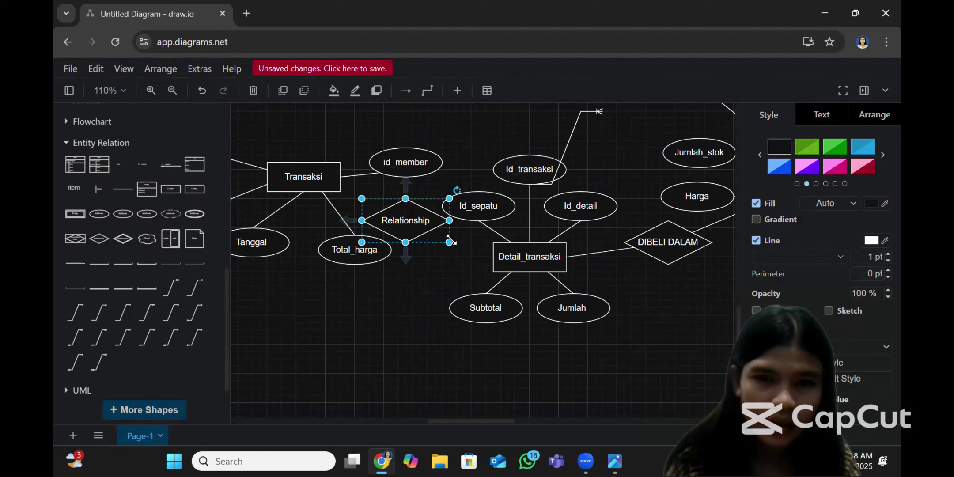
{"action": "left_click", "coordinate": [486, 209]}
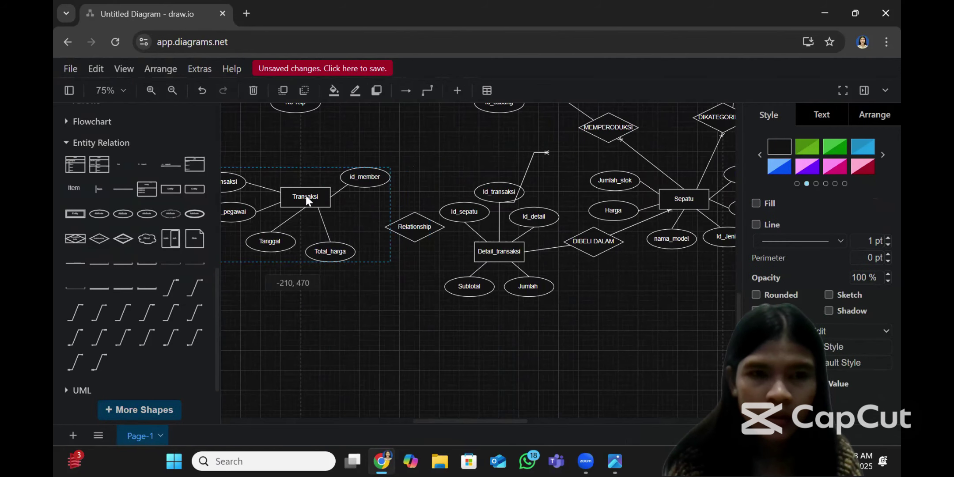
{"action": "left_click_drag", "start_coordinate": [306, 195], "coordinate": [306, 195]}
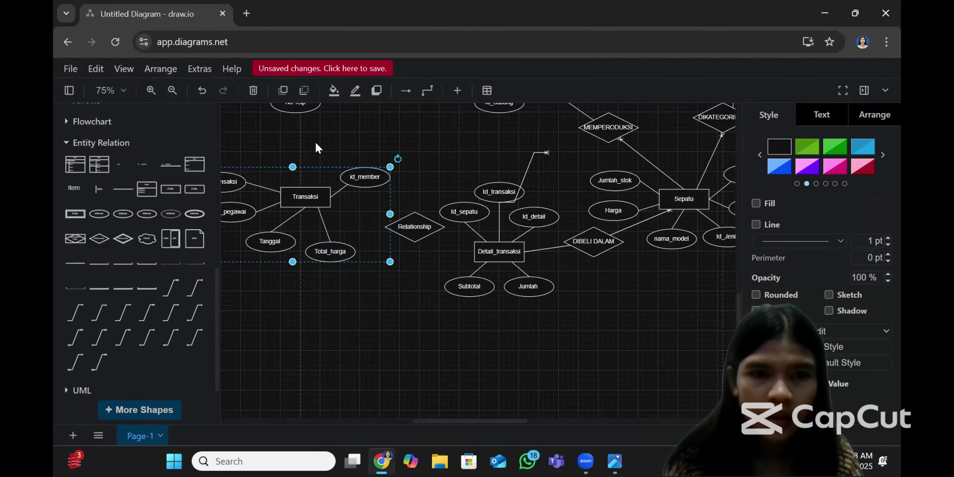
{"action": "scroll", "coordinate": [316, 148], "scroll_direction": "up", "scroll_amount": 2}
{"action": "scroll", "coordinate": [316, 148], "scroll_direction": "down", "scroll_amount": 2}
{"action": "left_click_drag", "start_coordinate": [414, 226], "coordinate": [389, 226]}
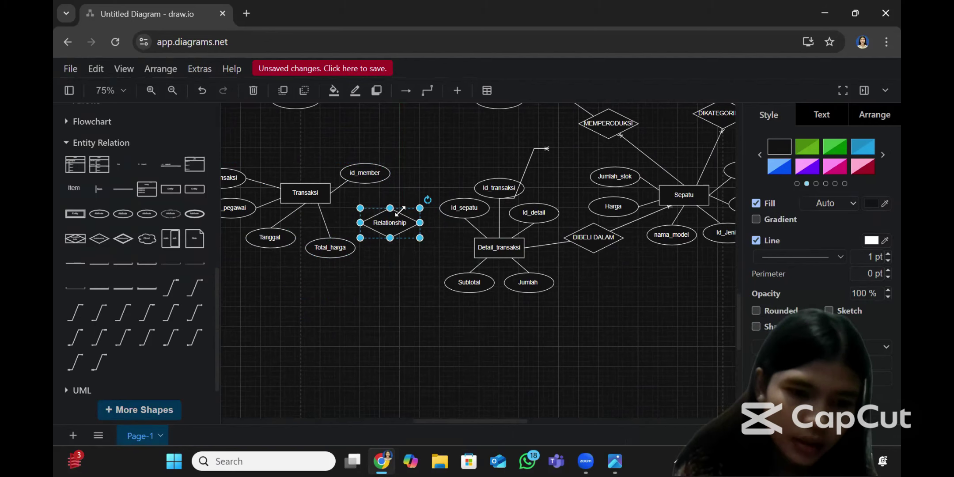
- Label the new diamond beside Transaksi MEMILIKI and shift the Transaksi group slightly
{"action": "double_click", "coordinate": [387, 222]}
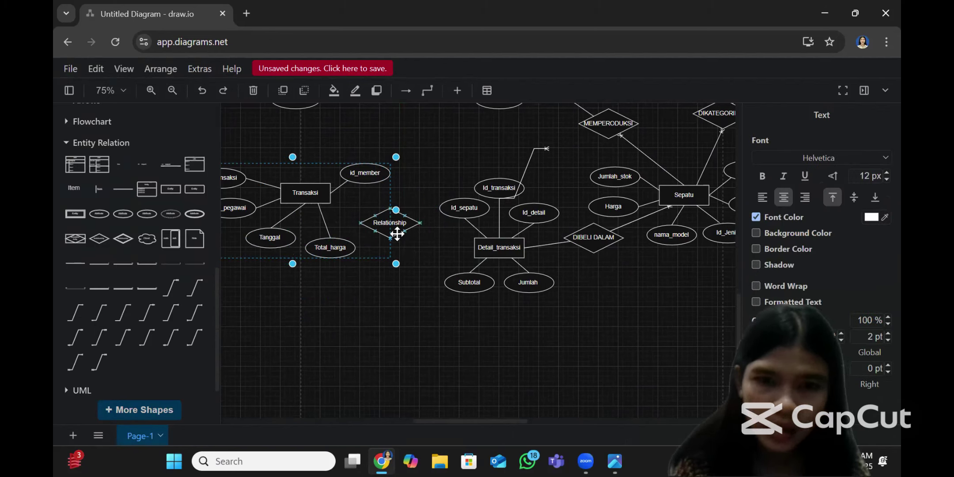
{"action": "double_click", "coordinate": [391, 223]}
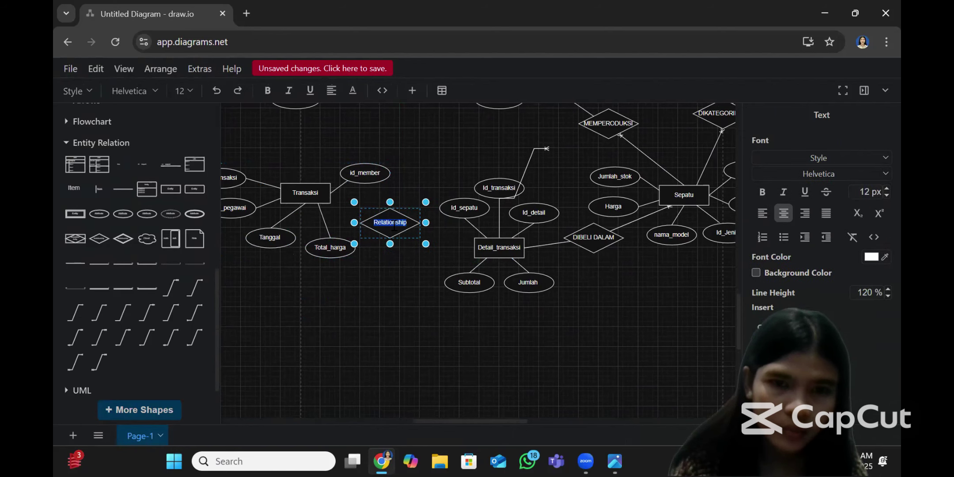
{"action": "key", "text": "BackSpace"}
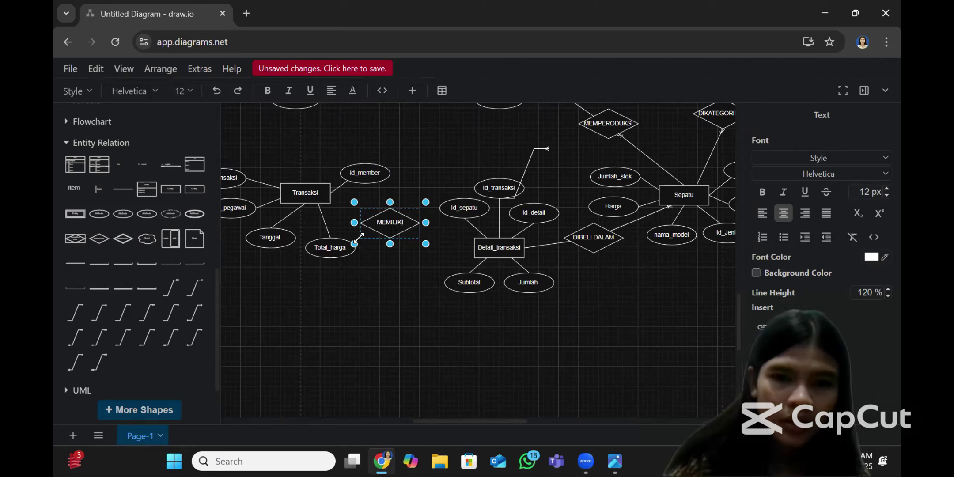
{"action": "left_click", "coordinate": [441, 308]}
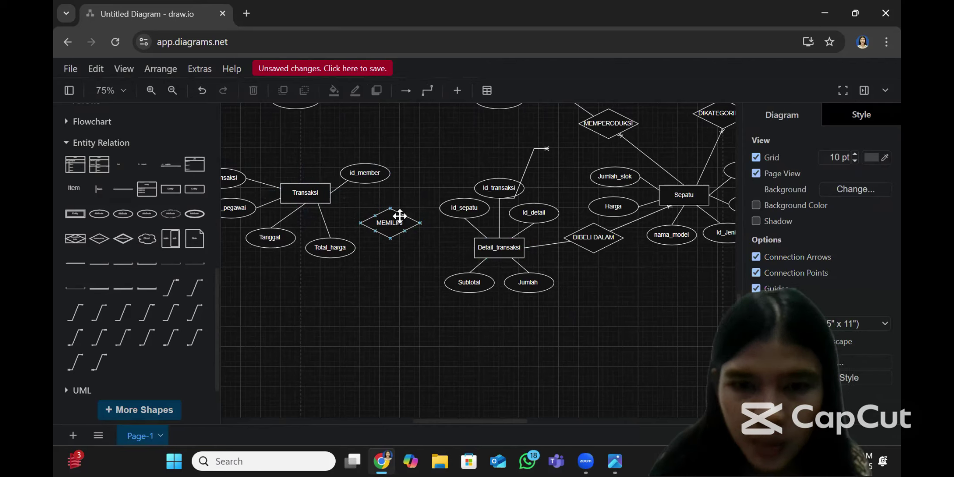
{"action": "left_click_drag", "start_coordinate": [389, 218], "coordinate": [393, 221]}
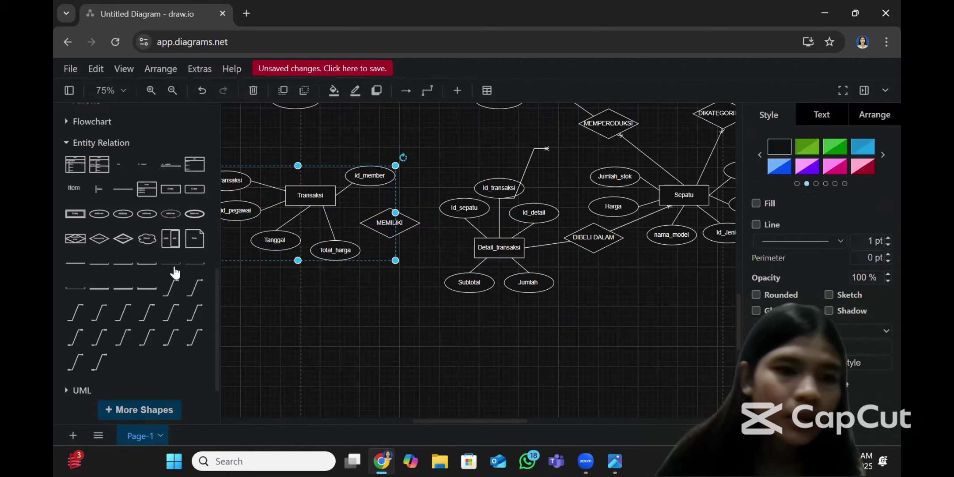
- Link Transaksi to Detail_transaksi with a straight Entity Relation connector running through the MEMILIKI diamond
{"action": "left_click", "coordinate": [196, 286]}
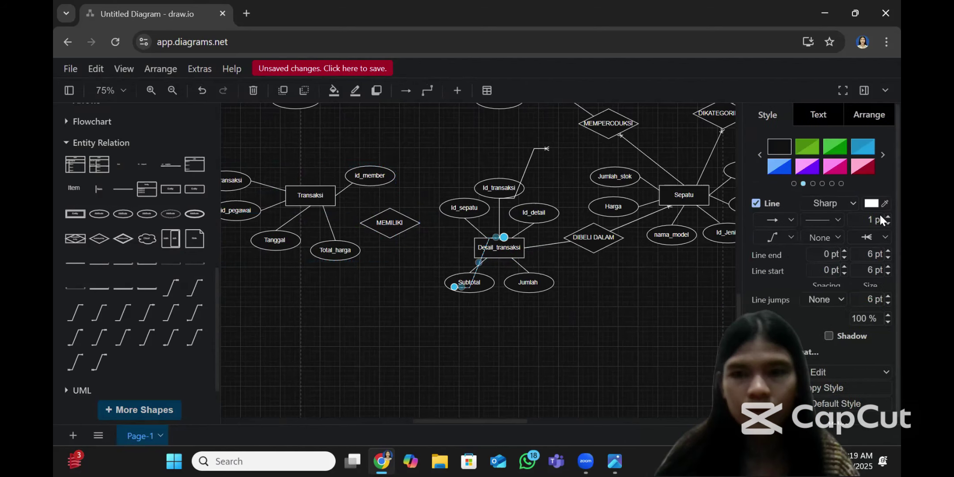
{"action": "left_click", "coordinate": [779, 240]}
{"action": "left_click", "coordinate": [764, 261]}
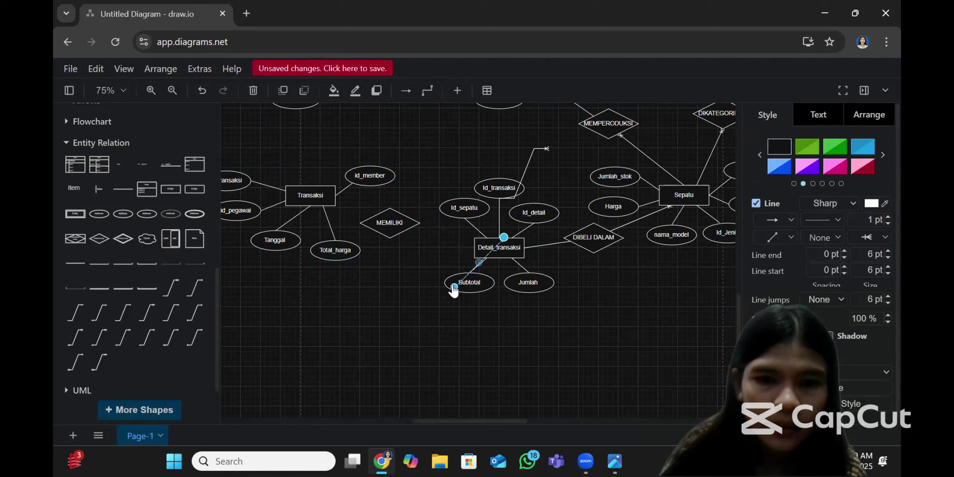
{"action": "left_click_drag", "start_coordinate": [352, 248], "coordinate": [335, 200]}
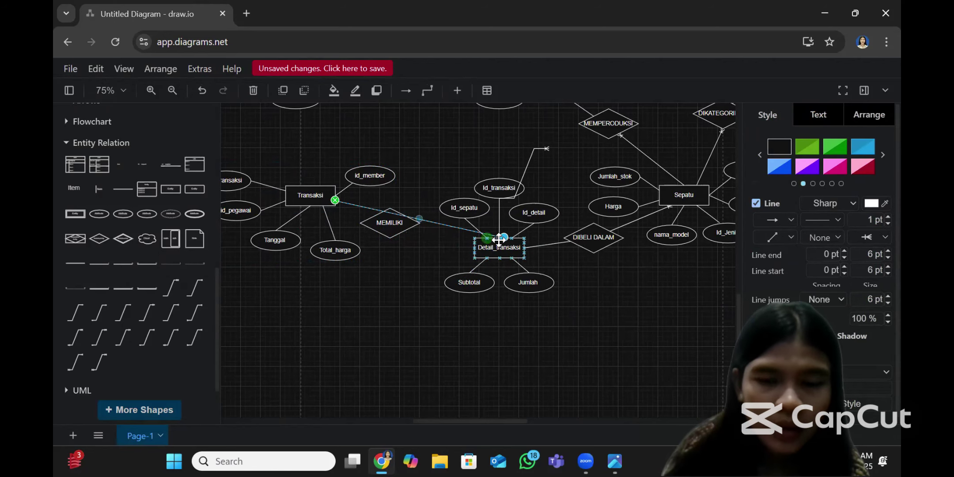
{"action": "left_click_drag", "start_coordinate": [503, 238], "coordinate": [474, 248]}
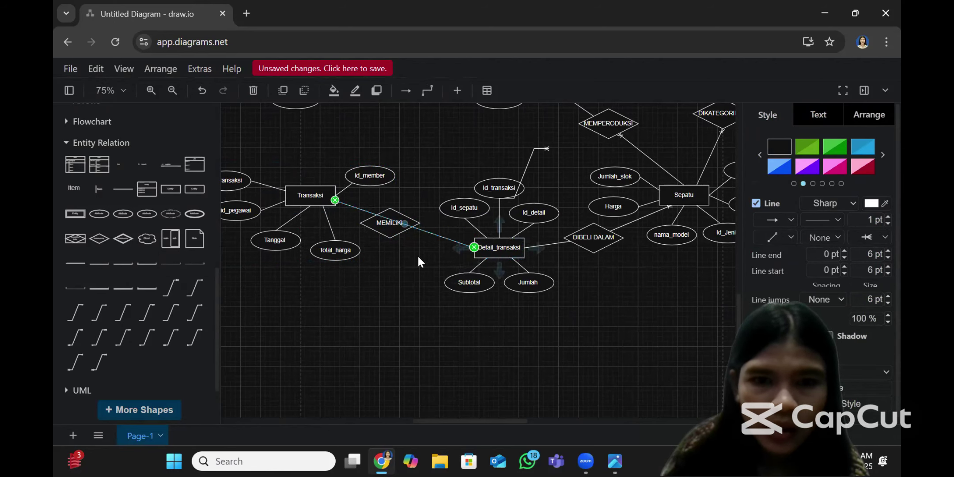
{"action": "left_click", "coordinate": [384, 227]}
{"action": "left_click_drag", "start_coordinate": [384, 226], "coordinate": [394, 224]}
{"action": "left_click", "coordinate": [399, 225]}
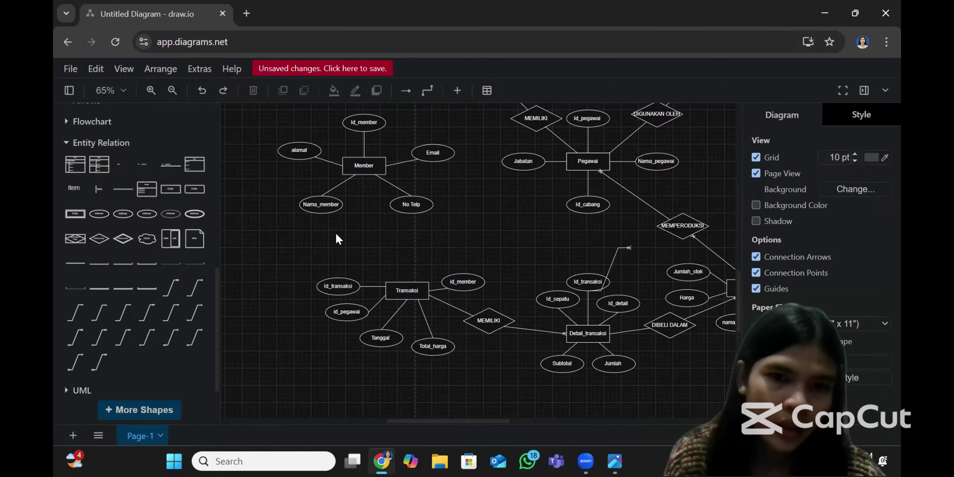
- Add a relationship diamond labelled MELAKUKAN and place it between the Member and Transaksi entities
{"action": "left_click", "coordinate": [99, 238]}
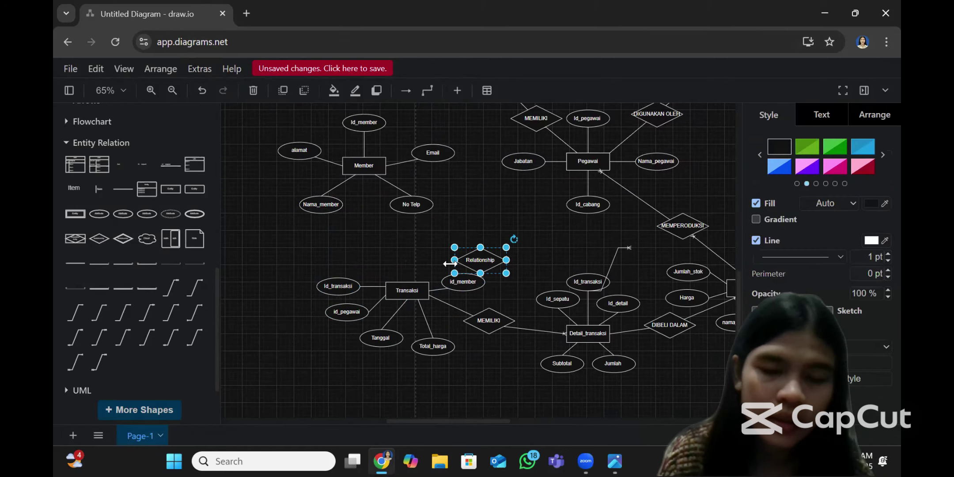
{"action": "double_click", "coordinate": [474, 257]}
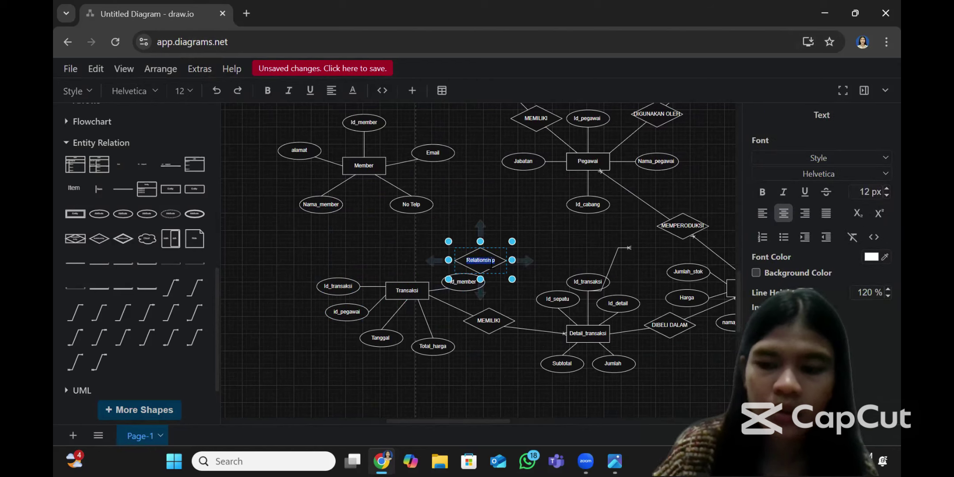
{"action": "key", "text": "BackSpace"}
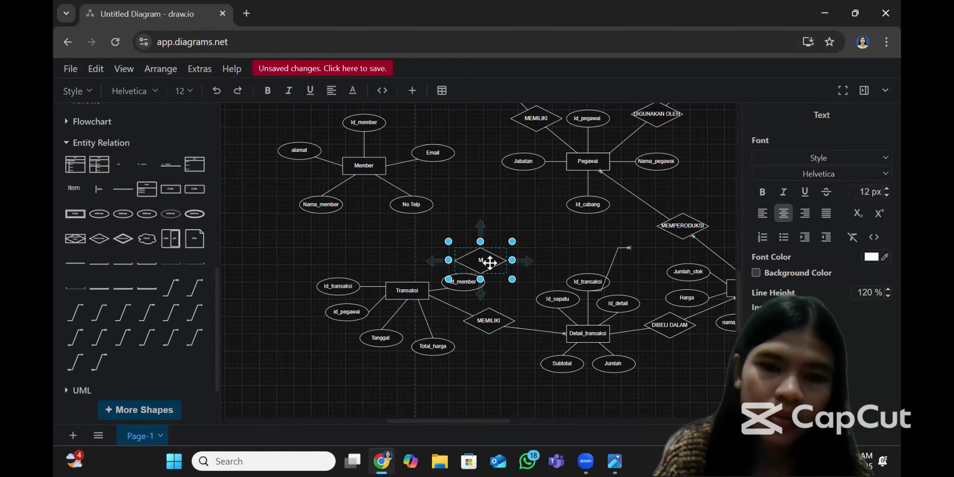
{"action": "type", "text": "MEL"}
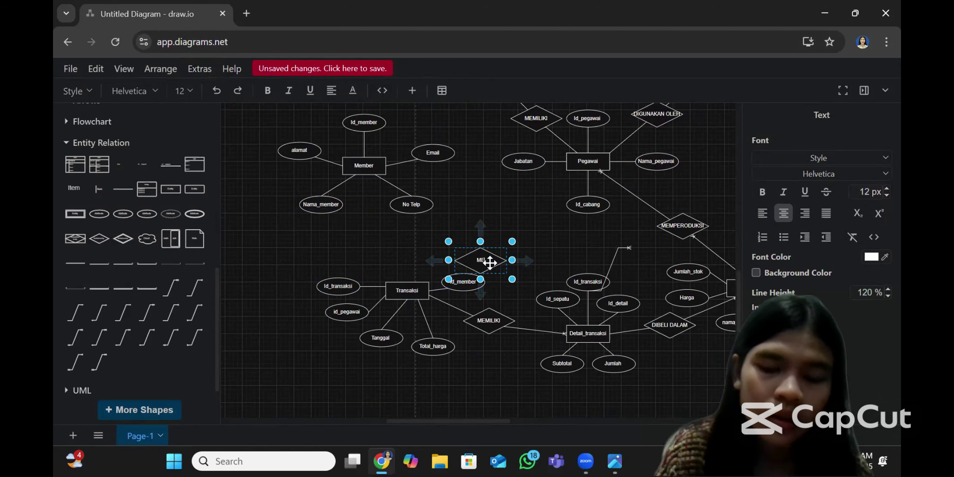
{"action": "type", "text": "AKUKAN"}
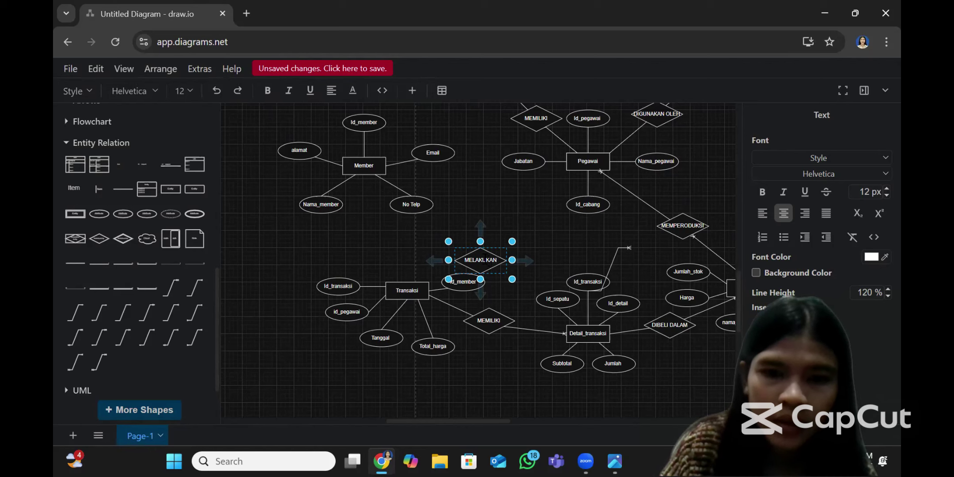
{"action": "left_click_drag", "start_coordinate": [444, 253], "coordinate": [375, 220]}
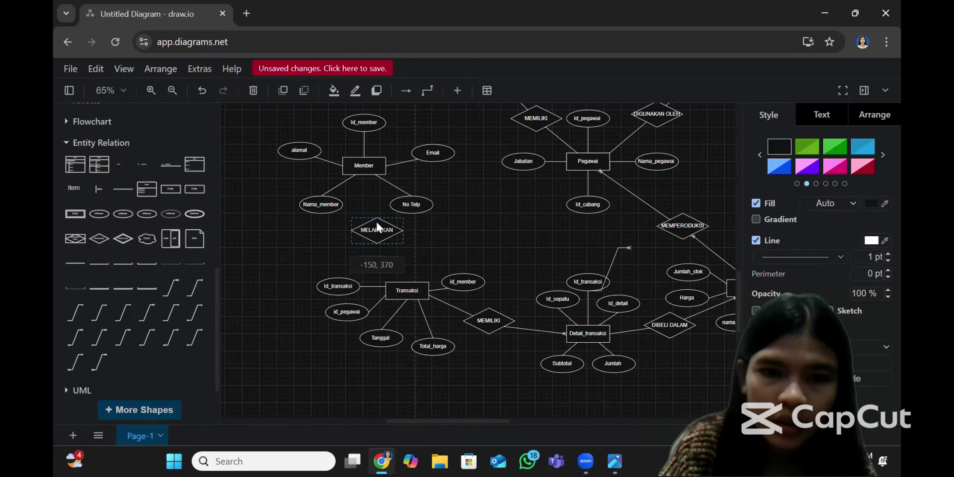
- Link Member to Transaksi with a straight Entity Relation connector bent to run through the MELAKUKAN diamond
{"action": "left_click", "coordinate": [194, 290]}
{"action": "left_click", "coordinate": [786, 221]}
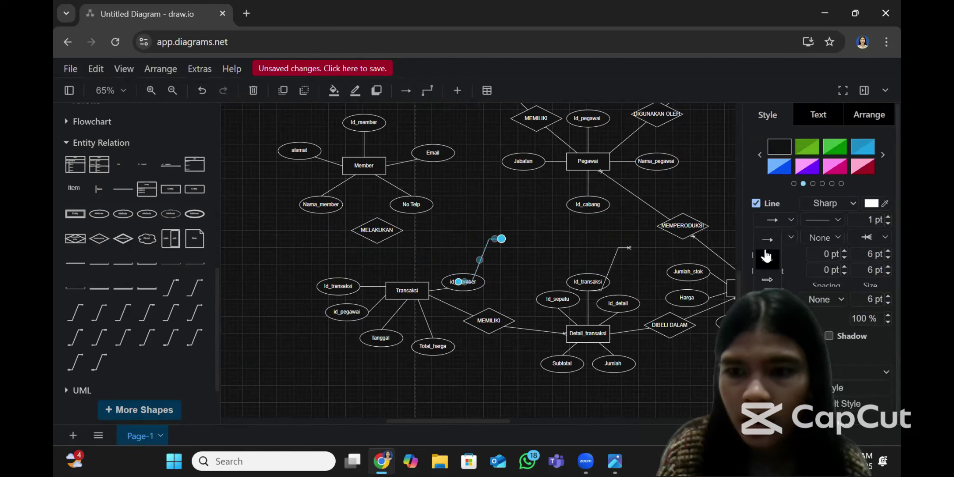
{"action": "left_click", "coordinate": [767, 256]}
{"action": "left_click", "coordinate": [784, 238]}
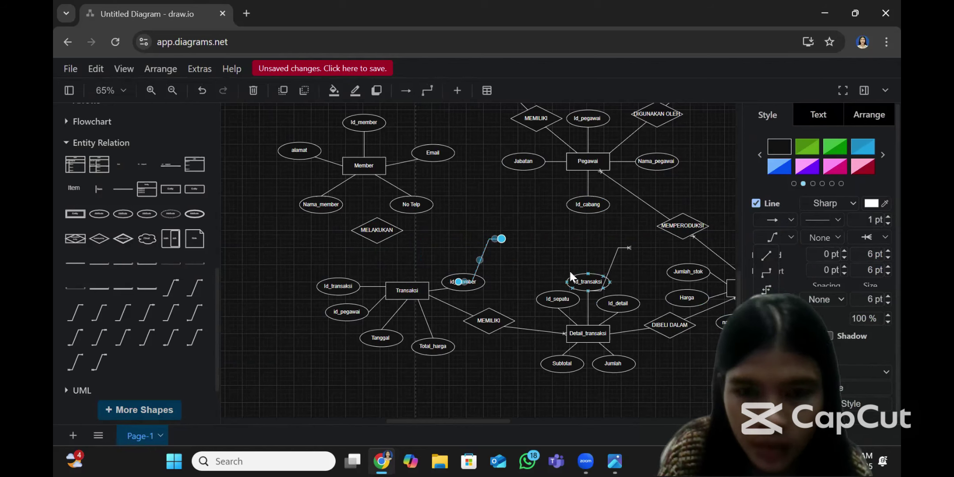
{"action": "left_click_drag", "start_coordinate": [502, 239], "coordinate": [364, 173]}
{"action": "left_click_drag", "start_coordinate": [459, 281], "coordinate": [407, 283]}
{"action": "left_click_drag", "start_coordinate": [385, 227], "coordinate": [372, 233]}
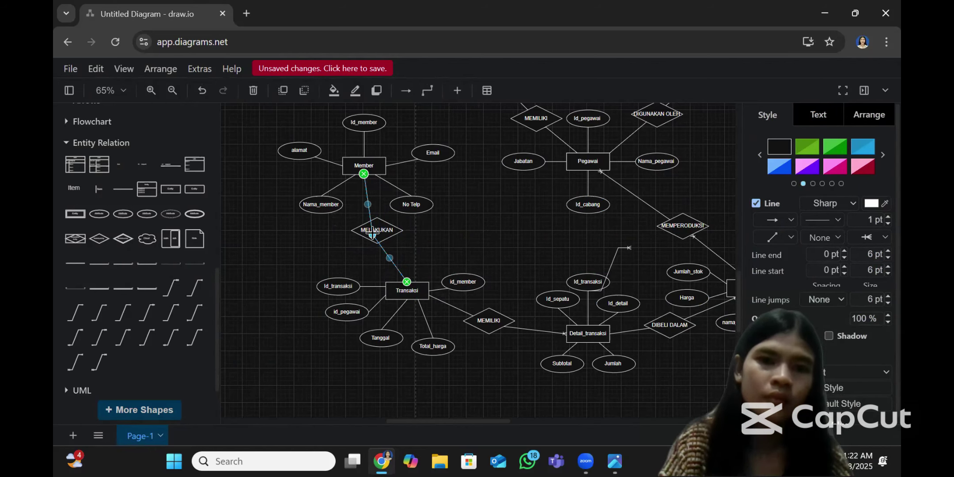
- Try shifting only the Member entity slightly above the MELAKUKAN diamond, and undo the move
{"action": "left_click", "coordinate": [376, 230]}
{"action": "left_click", "coordinate": [435, 228]}
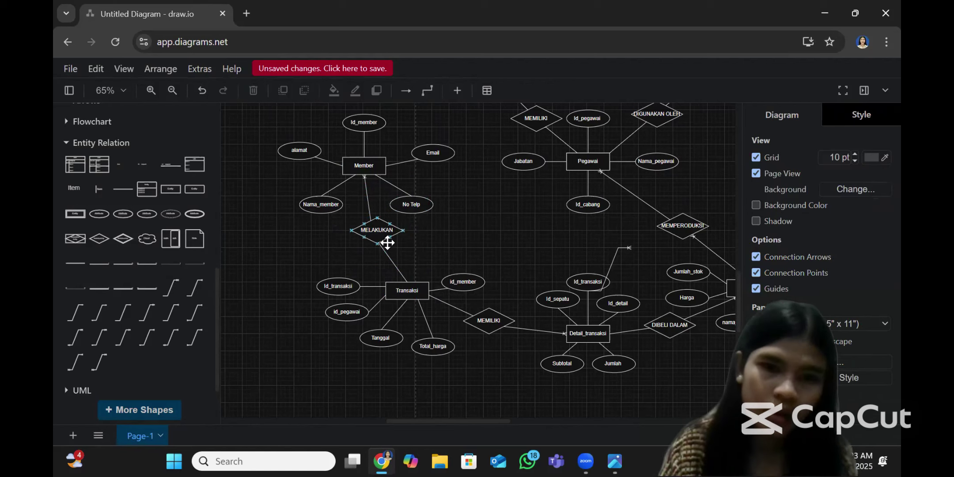
{"action": "mouse_move", "coordinate": [374, 169]}
{"action": "left_mouse_down"}
{"action": "mouse_move", "coordinate": [357, 169]}
{"action": "mouse_move", "coordinate": [381, 164]}
{"action": "left_mouse_up"}
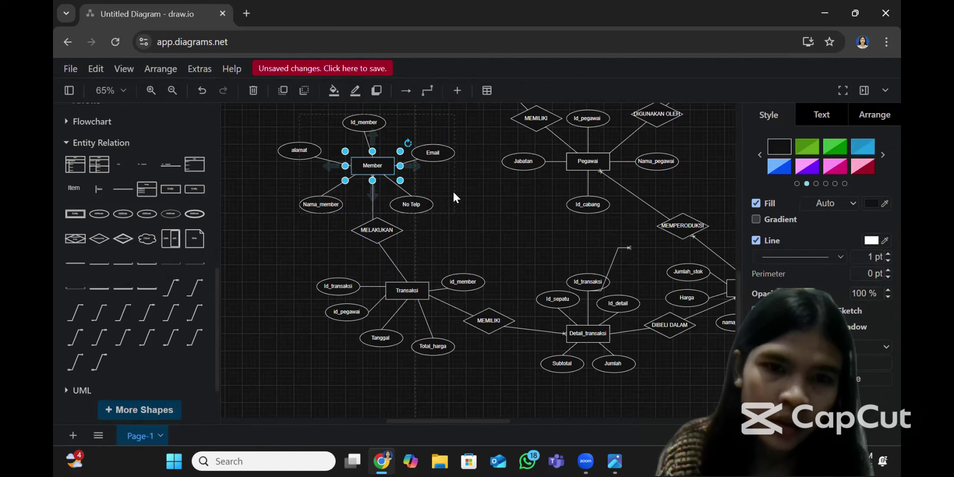
{"action": "left_click", "coordinate": [202, 91]}
- Delete the loose connector left above the Detail_transaksi entity
{"action": "left_click", "coordinate": [462, 227]}
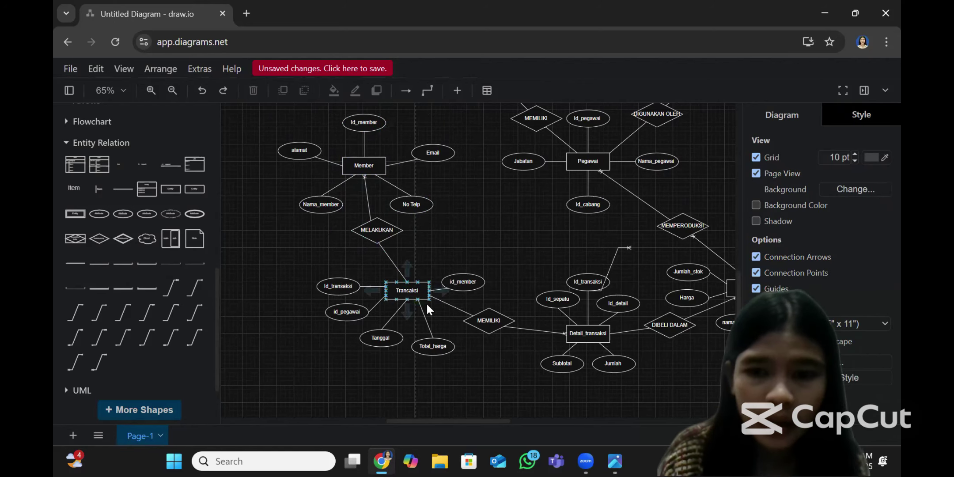
{"action": "left_click", "coordinate": [611, 261]}
{"action": "key", "text": "Delete"}
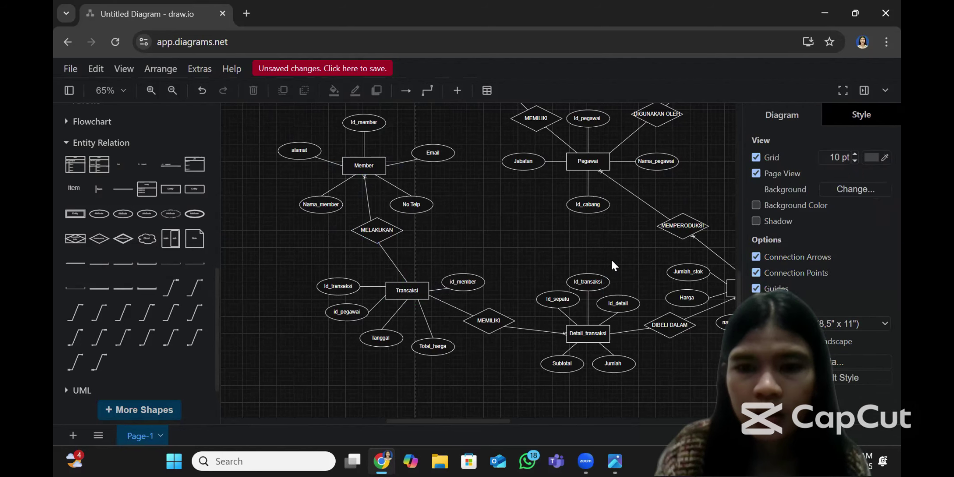
- Shift the Jenis_sepatu group and the DIKATEGORIKAN diamond slightly outward, and nudge the Sepatu group slightly down
{"action": "scroll", "coordinate": [605, 259], "scroll_direction": "right", "scroll_amount": 3}
{"action": "scroll", "coordinate": [607, 261], "scroll_direction": "down", "scroll_amount": 2}
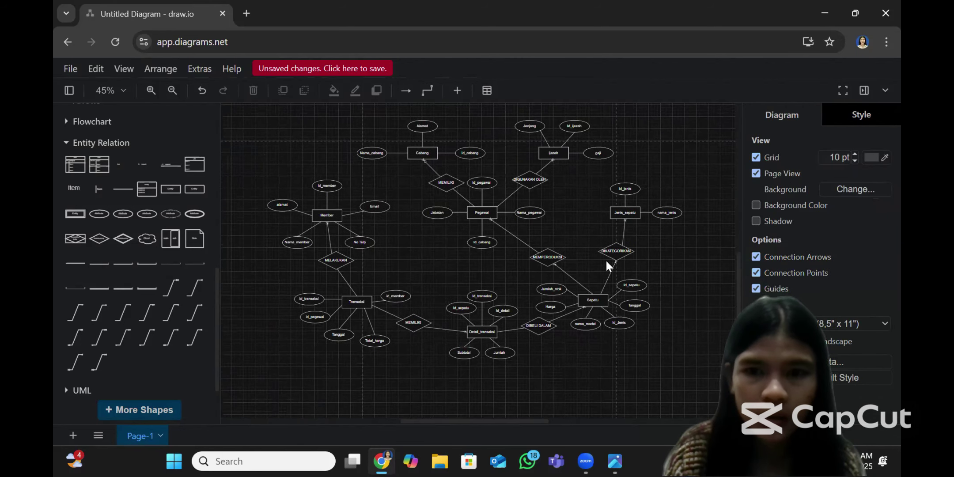
{"action": "left_click_drag", "start_coordinate": [627, 212], "coordinate": [642, 209]}
{"action": "left_click_drag", "start_coordinate": [615, 249], "coordinate": [624, 252]}
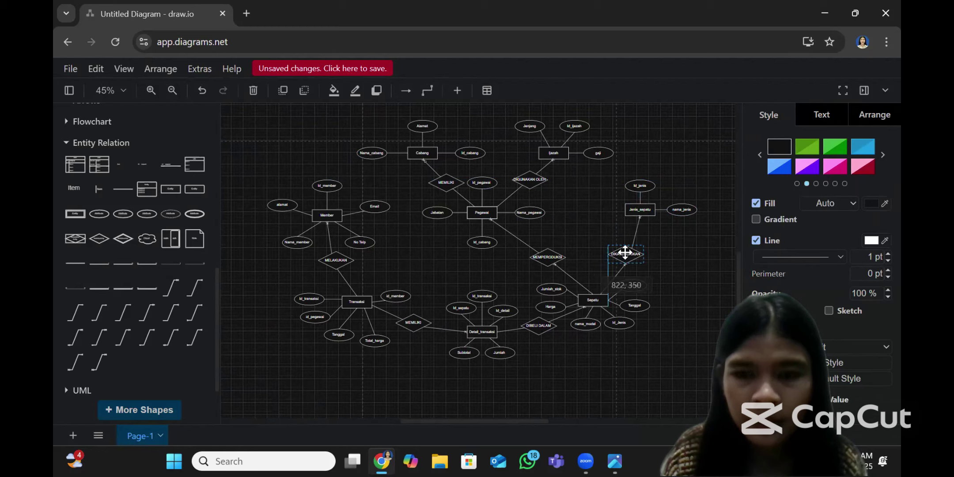
{"action": "mouse_move", "coordinate": [597, 299]}
{"action": "left_mouse_down"}
{"action": "mouse_move", "coordinate": [605, 306]}
{"action": "mouse_move", "coordinate": [597, 301]}
{"action": "left_mouse_up"}
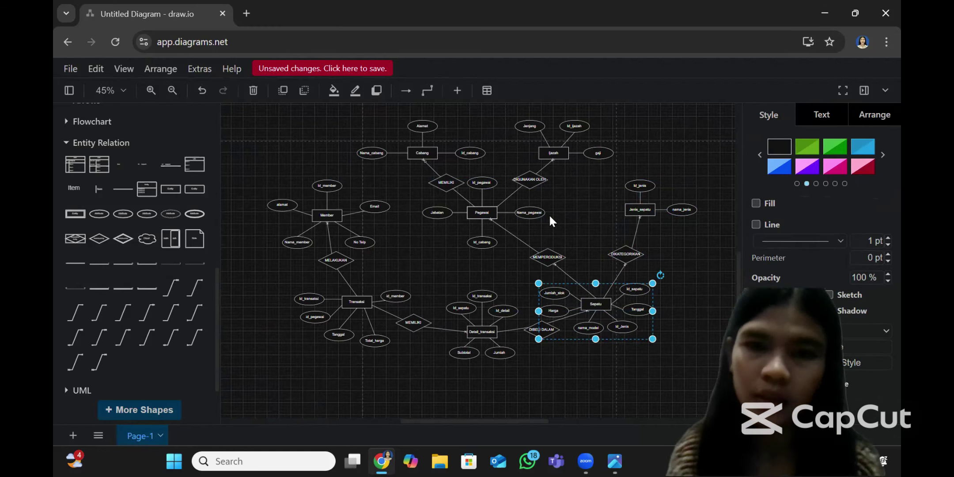
{"action": "left_click", "coordinate": [576, 208]}
- Examine the overall layout of the diagram, from the Cabang and Ijazah entities down to Transaksi, Detail_transaksi and Sepatu
{"action": "scroll", "coordinate": [576, 208], "scroll_direction": "up", "scroll_amount": 2}
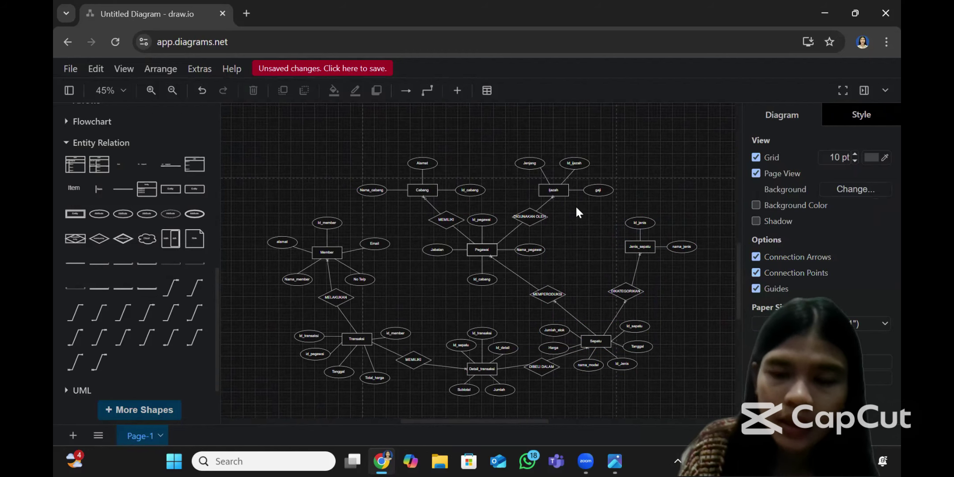
{"action": "scroll", "coordinate": [577, 275], "scroll_direction": "down", "scroll_amount": 1}
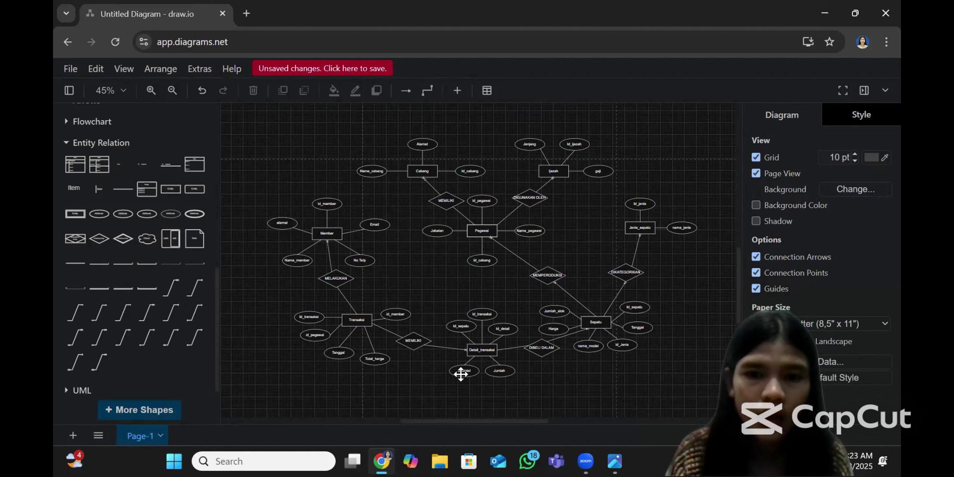
{"action": "scroll", "coordinate": [622, 259], "scroll_direction": "down", "scroll_amount": 1}
{"action": "scroll", "coordinate": [621, 260], "scroll_direction": "left", "scroll_amount": 1}
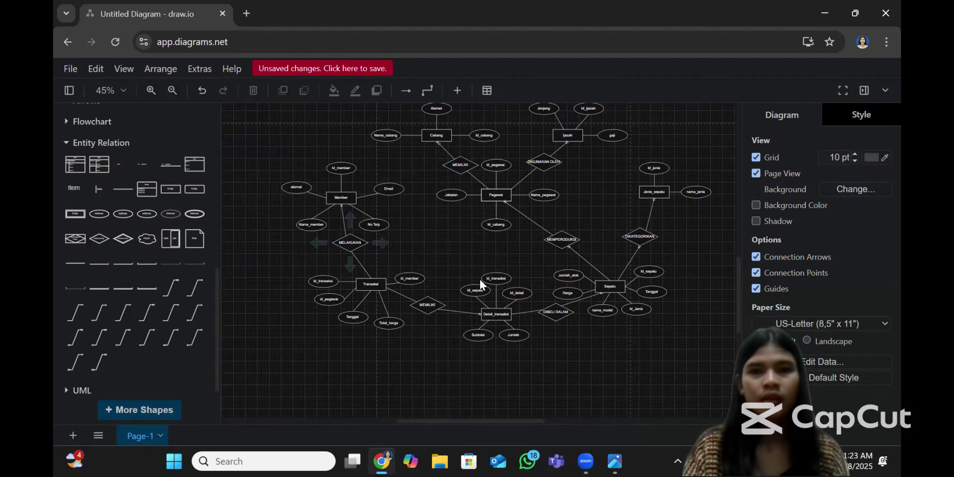
{"action": "scroll", "coordinate": [481, 280], "scroll_direction": "up", "scroll_amount": 1}
{"action": "scroll", "coordinate": [478, 264], "scroll_direction": "up", "scroll_amount": 1}
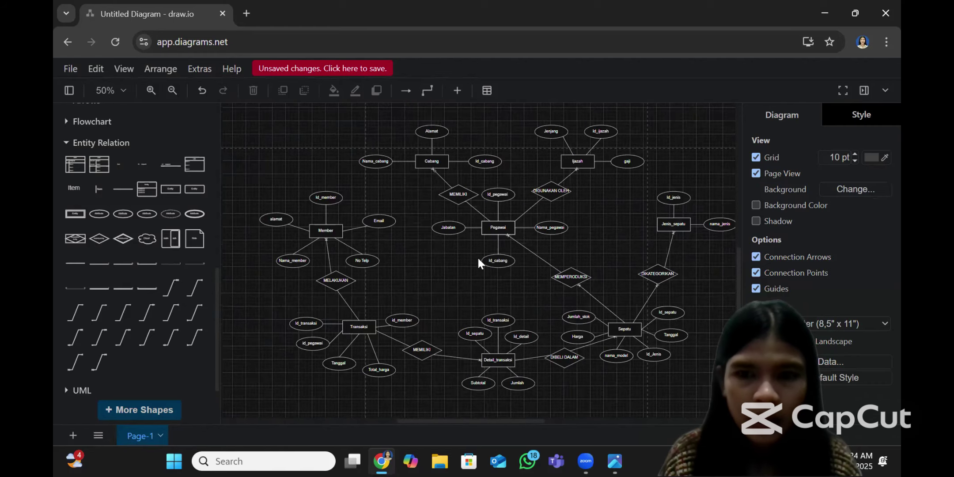
{"action": "scroll", "coordinate": [621, 226], "scroll_direction": "down", "scroll_amount": 1}
{"action": "scroll", "coordinate": [621, 226], "scroll_direction": "right", "scroll_amount": 1}
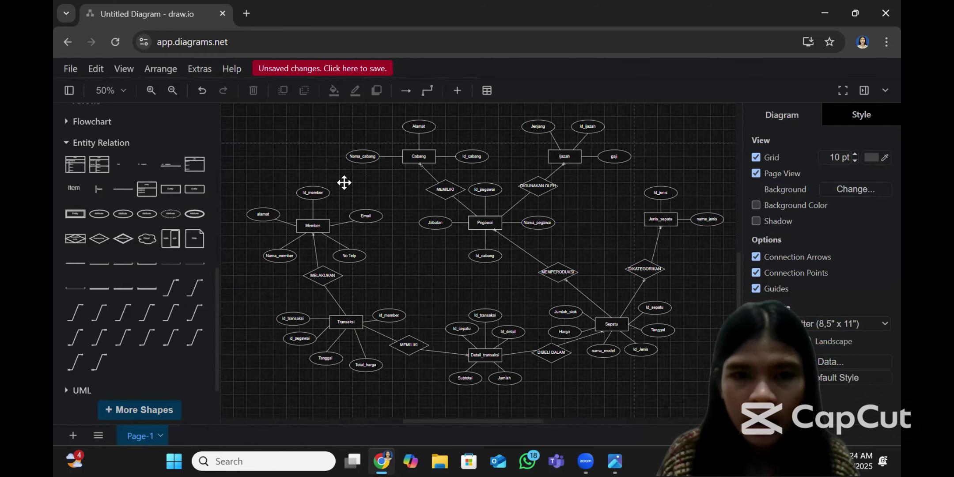
- Try blue preset colour styles on the Cabang entity and restore its default black style
{"action": "left_click", "coordinate": [413, 158]}
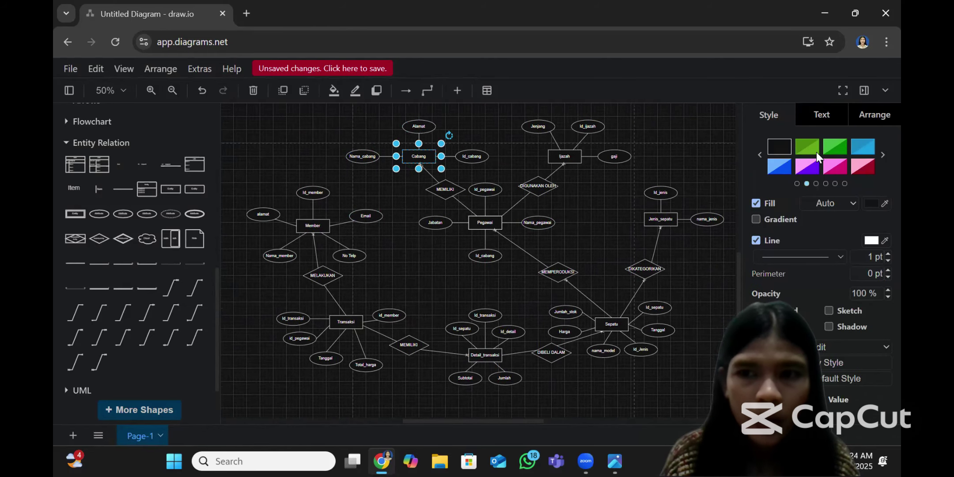
{"action": "left_click", "coordinate": [779, 166]}
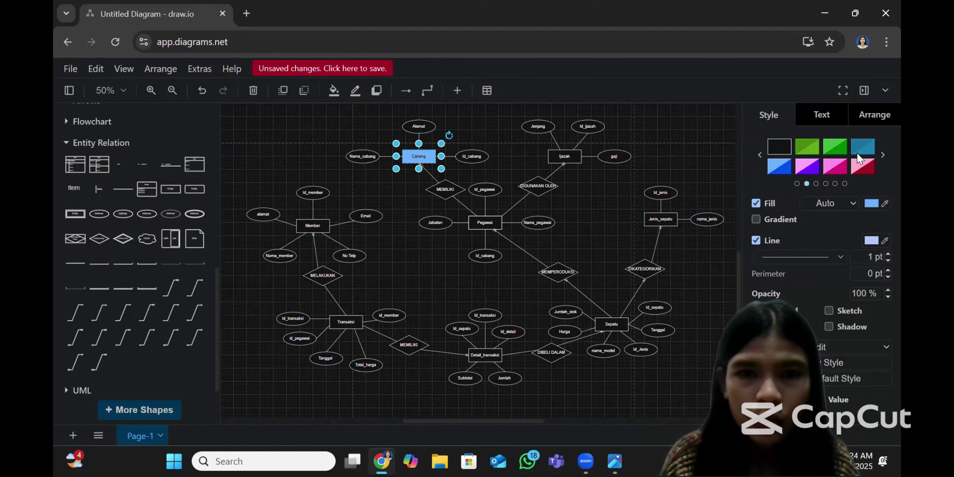
{"action": "left_click", "coordinate": [858, 153]}
{"action": "left_click", "coordinate": [784, 148]}
{"action": "left_click", "coordinate": [610, 205]}
- Review every entity, attribute and relationship diamond in the finished diagram, including the links from Pegawai to Cabang and Ijazah
{"action": "scroll", "coordinate": [610, 206], "scroll_direction": "down", "scroll_amount": 1}
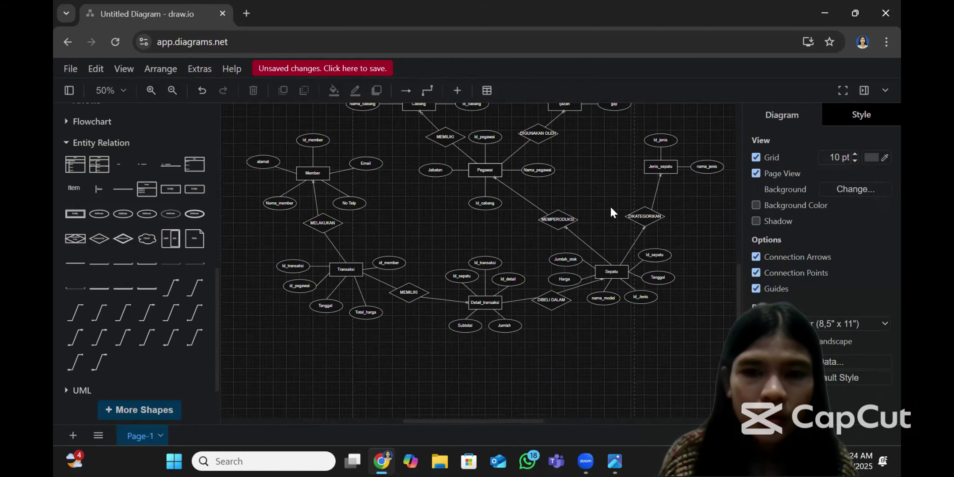
{"action": "scroll", "coordinate": [609, 206], "scroll_direction": "down", "scroll_amount": 2}
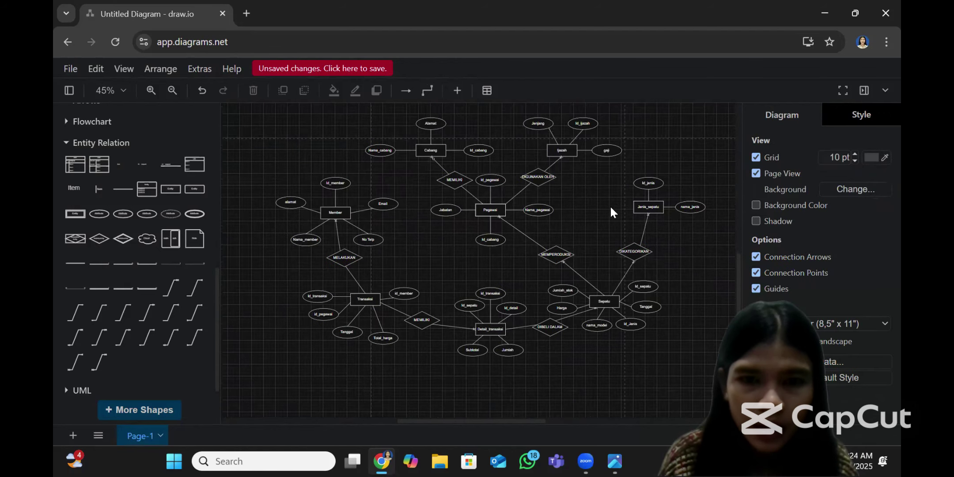
{"action": "scroll", "coordinate": [610, 206], "scroll_direction": "up", "scroll_amount": 2}
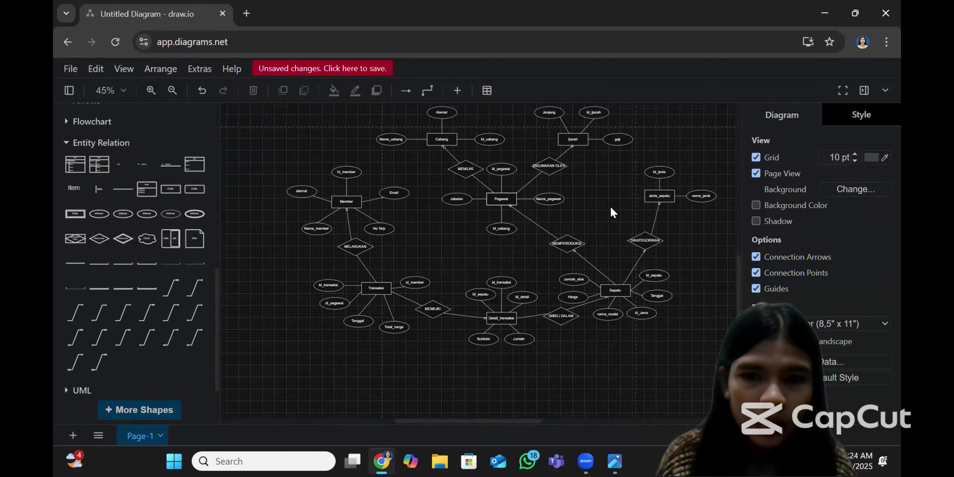
{"action": "scroll", "coordinate": [614, 207], "scroll_direction": "up", "scroll_amount": 2}
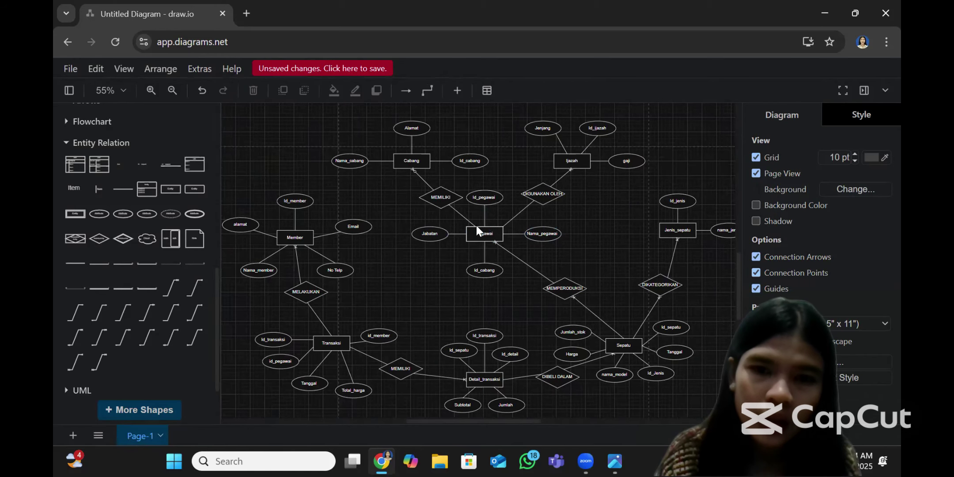
{"action": "left_click", "coordinate": [513, 243]}
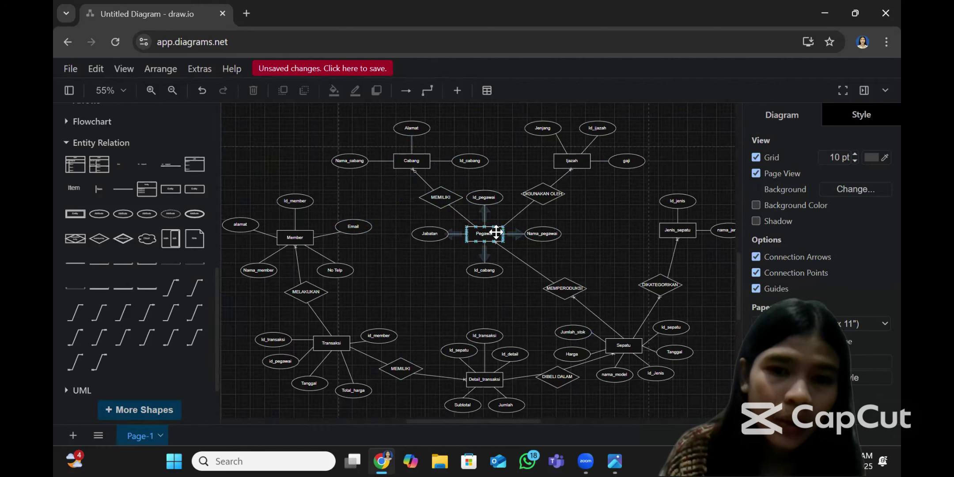
{"action": "left_click", "coordinate": [402, 162]}
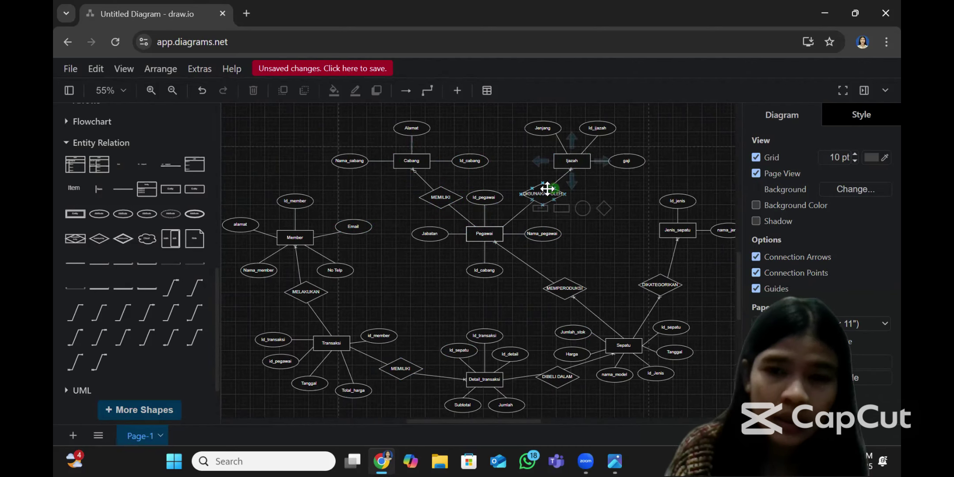
{"action": "scroll", "coordinate": [504, 262], "scroll_direction": "down", "scroll_amount": 3}
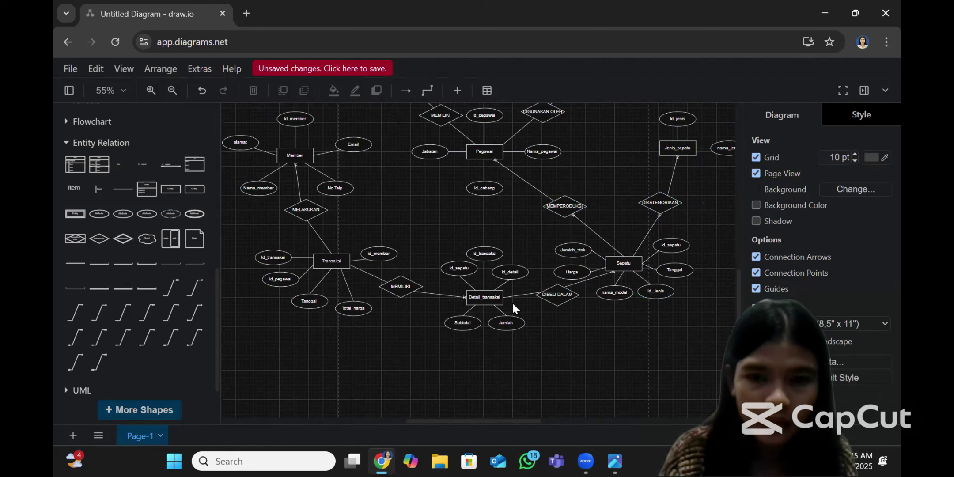
{"action": "scroll", "coordinate": [415, 111], "scroll_direction": "up", "scroll_amount": 3}
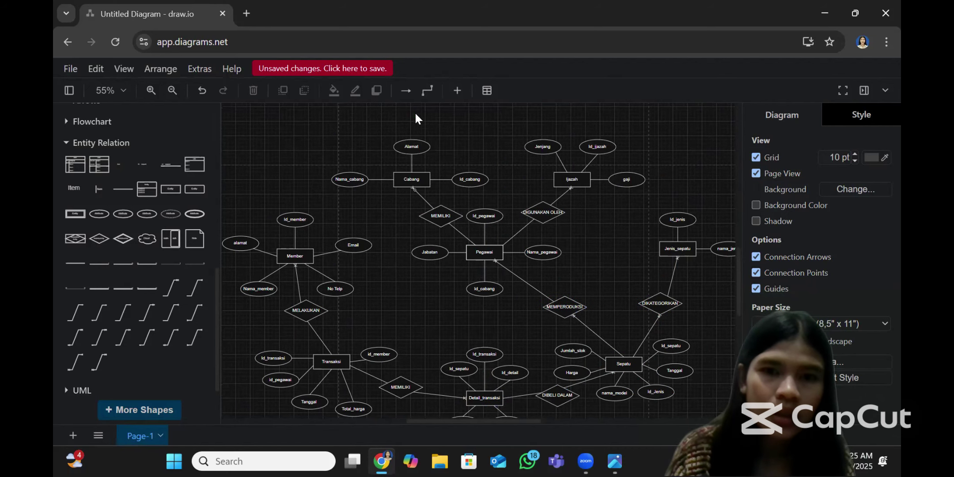
{"action": "scroll", "coordinate": [467, 206], "scroll_direction": "down", "scroll_amount": 2}
{"action": "scroll", "coordinate": [466, 206], "scroll_direction": "up", "scroll_amount": 1}
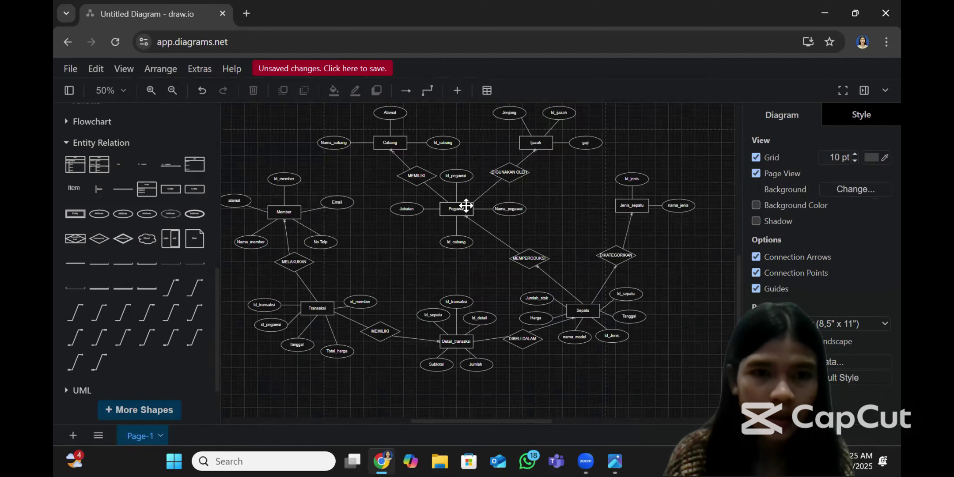
{"action": "scroll", "coordinate": [466, 206], "scroll_direction": "down", "scroll_amount": 1}
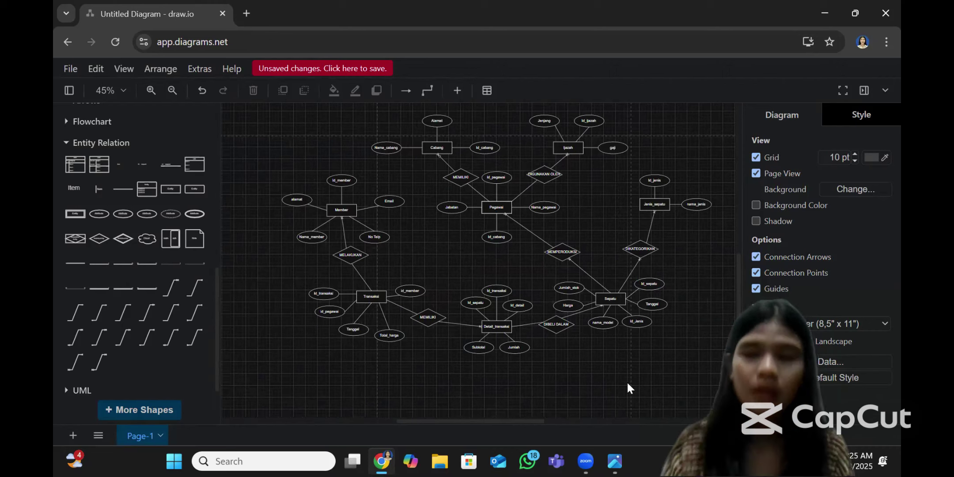